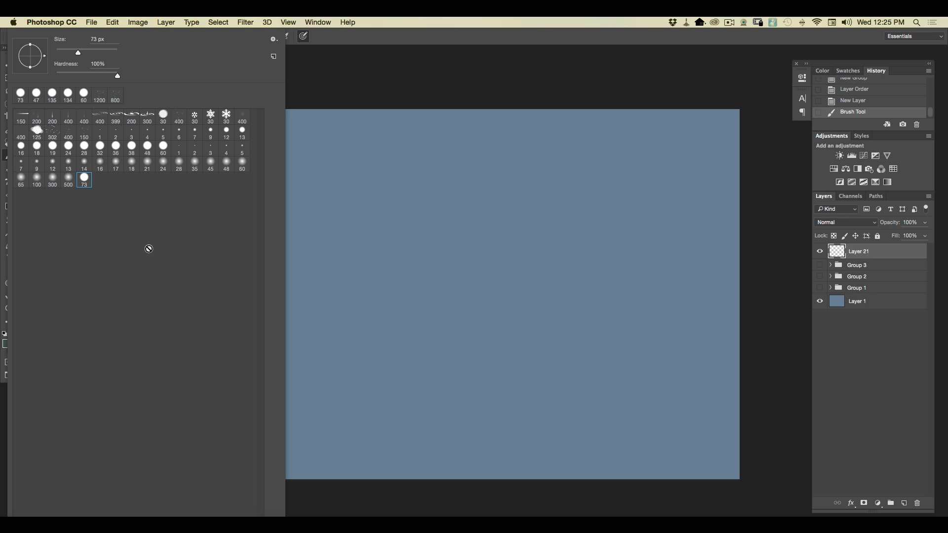
# Choose the 150 px rain brush and set the foreground color to a lighter tint of the canvas's gray-blue.
pyautogui.click(24, 119)
pyautogui.click(382, 83)
pyautogui.click(8, 344)
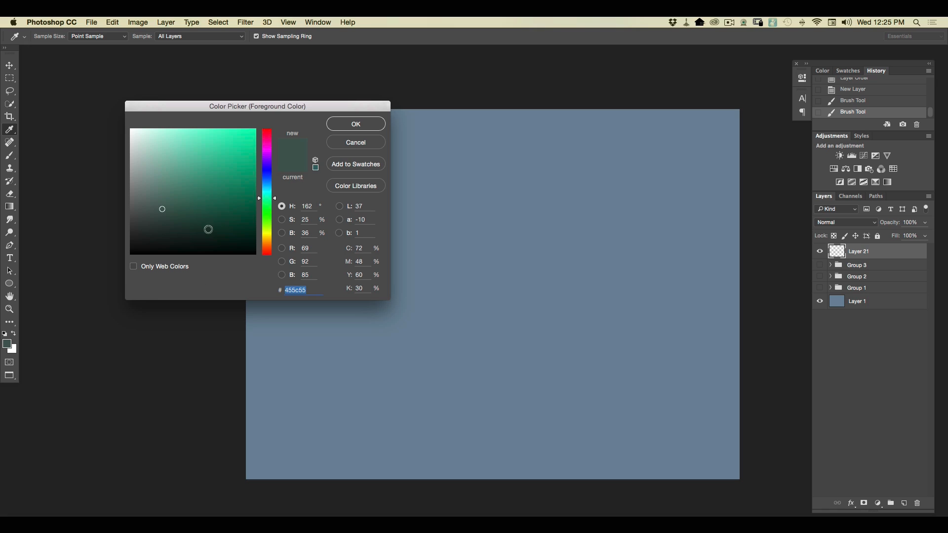
pyautogui.click(329, 358)
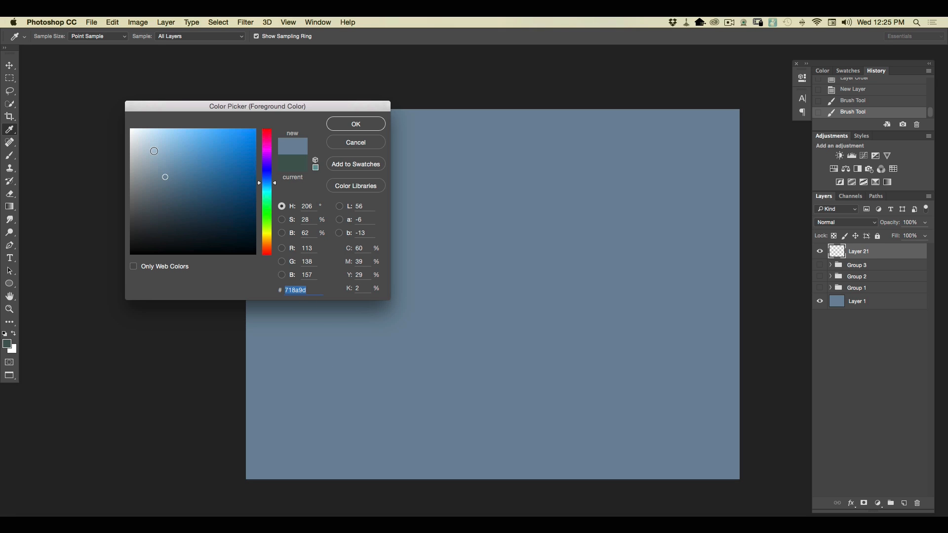
pyautogui.click(355, 124)
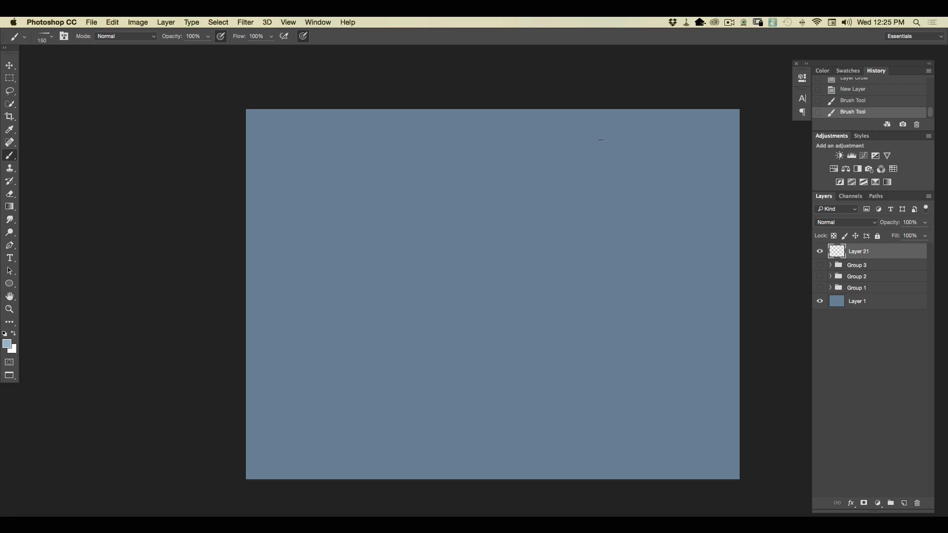
# Paint diagonal rain streaks across the canvas on Layer 21 in several long downward strokes.
pyautogui.moveTo(657, 159)
pyautogui.mouseDown()
pyautogui.moveTo(628, 163)
pyautogui.moveTo(713, 436)
pyautogui.mouseUp()
pyautogui.moveTo(575, 323)
pyautogui.mouseDown()
pyautogui.moveTo(461, 123)
pyautogui.moveTo(557, 435)
pyautogui.mouseUp()
pyautogui.moveTo(467, 255)
pyautogui.mouseDown()
pyautogui.moveTo(392, 142)
pyautogui.moveTo(472, 432)
pyautogui.mouseUp()
pyautogui.moveTo(387, 290)
pyautogui.mouseDown()
pyautogui.moveTo(286, 132)
pyautogui.moveTo(419, 507)
pyautogui.mouseUp()
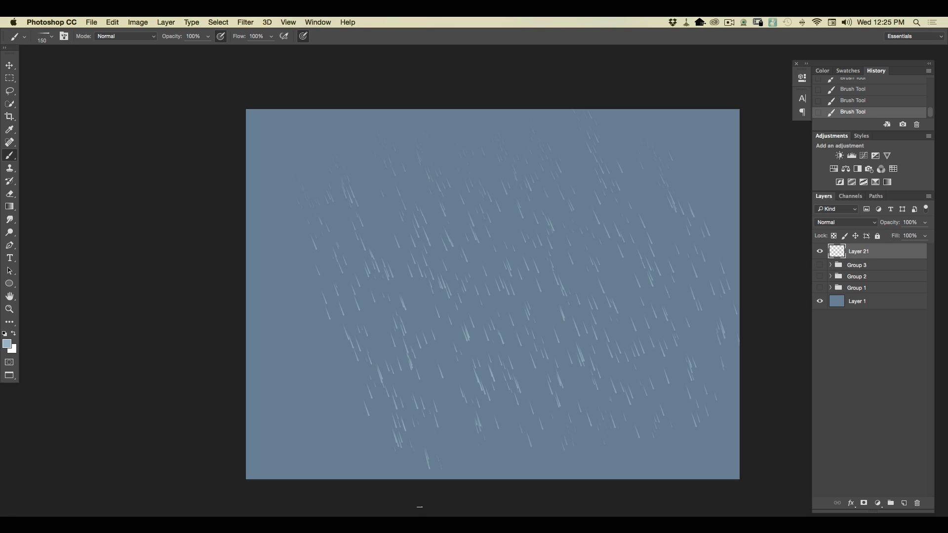
# Hide Layer 21 and paint curving and slanting rain strokes across the canvas on a new layer.
pyautogui.click(820, 253)
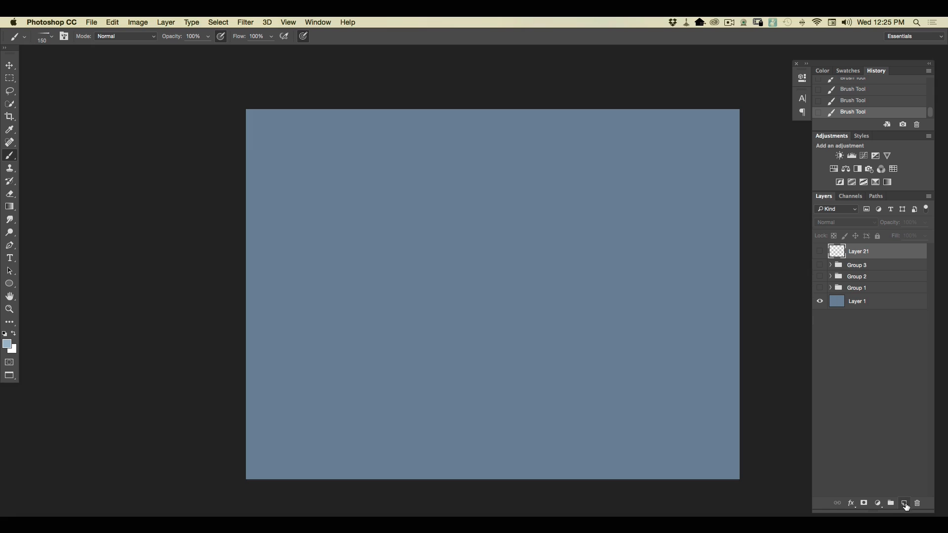
pyautogui.click(905, 503)
pyautogui.moveTo(578, 189); pyautogui.dragTo(513, 417)
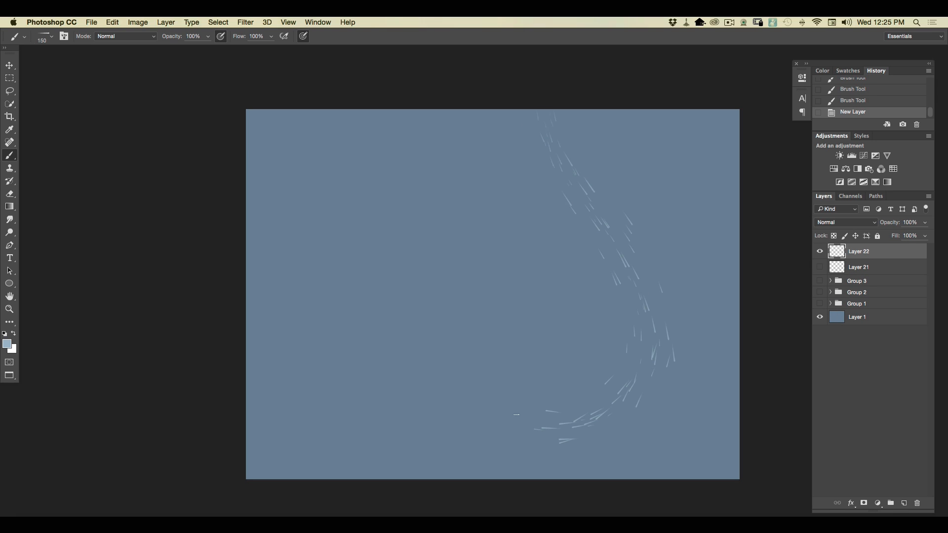
pyautogui.moveTo(486, 107); pyautogui.dragTo(599, 325)
pyautogui.moveTo(406, 163); pyautogui.dragTo(610, 444)
pyautogui.moveTo(410, 182)
pyautogui.mouseDown()
pyautogui.moveTo(519, 471)
pyautogui.moveTo(484, 389)
pyautogui.moveTo(483, 472)
pyautogui.mouseUp()
pyautogui.moveTo(446, 145)
pyautogui.mouseDown()
pyautogui.moveTo(592, 257)
pyautogui.moveTo(666, 346)
pyautogui.moveTo(730, 454)
pyautogui.mouseUp()
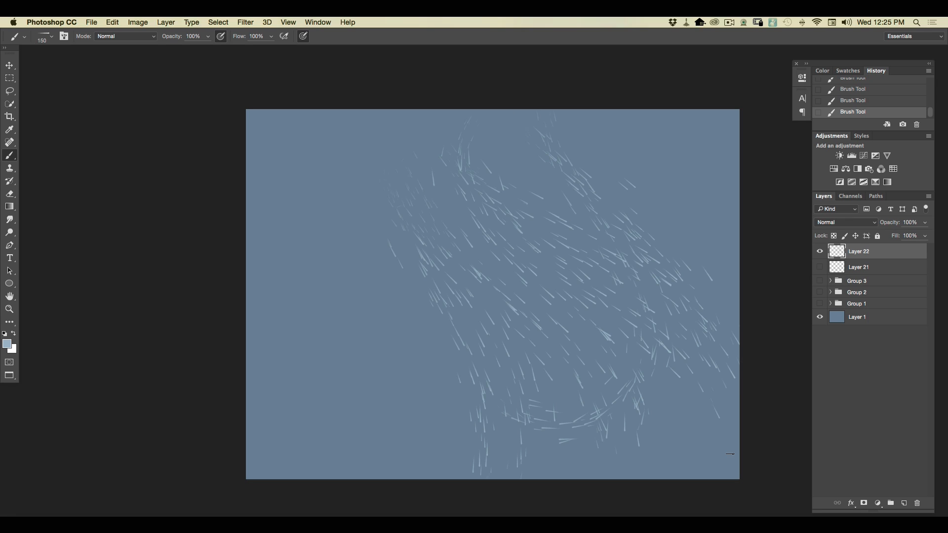
# Replace the curved-rain layer with a new one and paint diagonal rain on it with the first 200 px rain brush.
pyautogui.moveTo(874, 255)
pyautogui.mouseDown()
pyautogui.moveTo(915, 423)
pyautogui.moveTo(917, 504)
pyautogui.mouseUp()
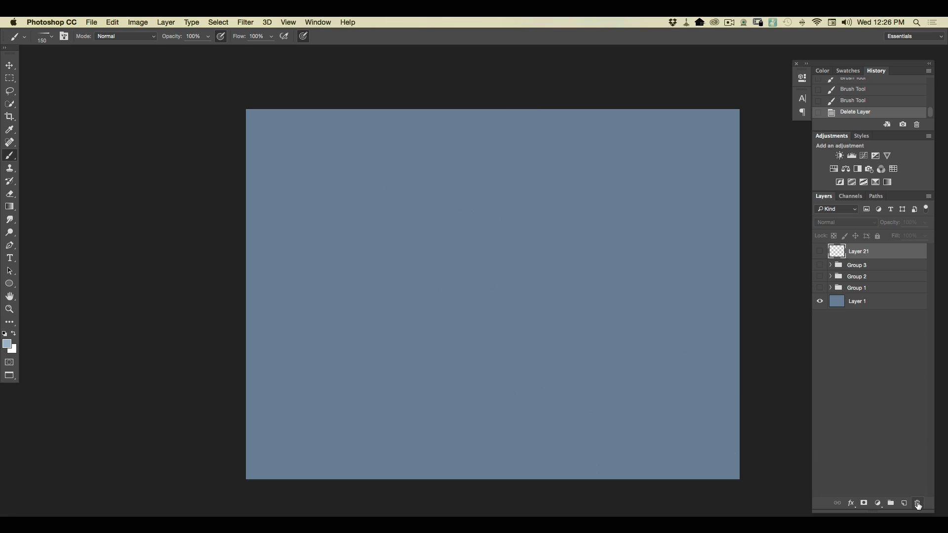
pyautogui.click(903, 503)
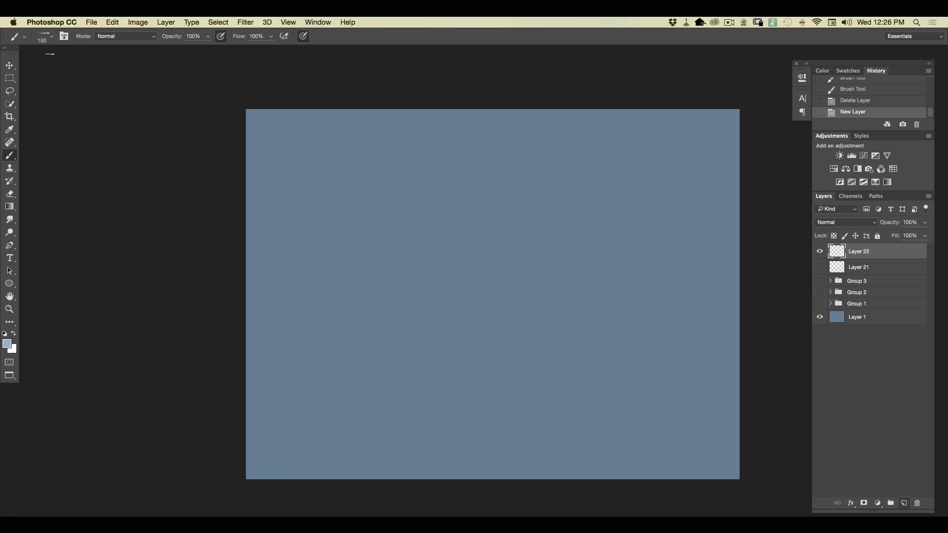
pyautogui.click(51, 36)
pyautogui.click(33, 121)
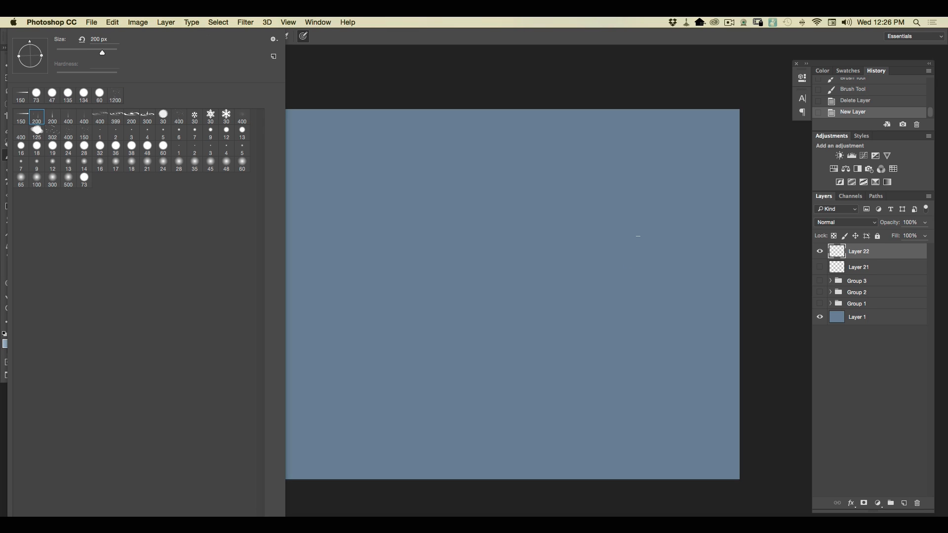
pyautogui.moveTo(600, 140); pyautogui.dragTo(684, 383)
pyautogui.moveTo(557, 143); pyautogui.dragTo(641, 400)
pyautogui.moveTo(506, 132); pyautogui.dragTo(584, 403)
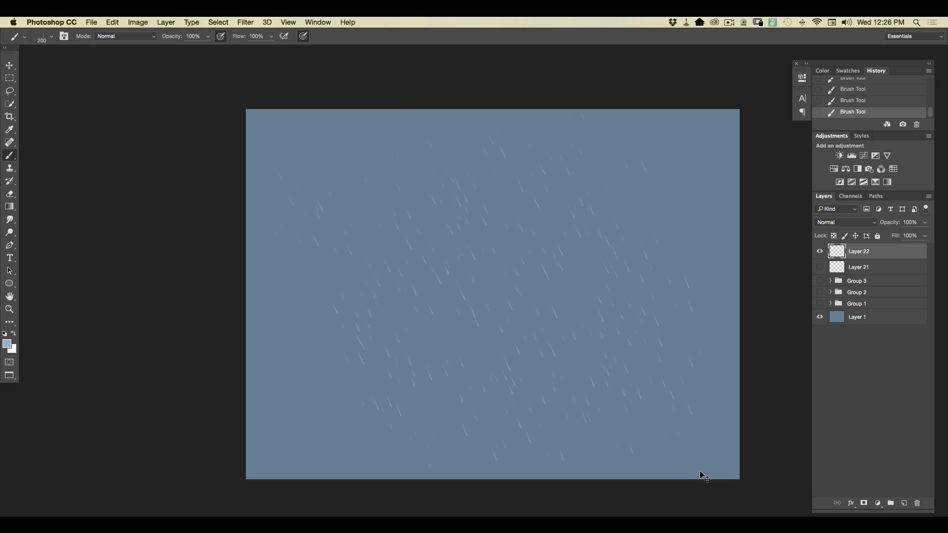
# Add two more long diagonal bands of rain streaks through the middle of the canvas.
pyautogui.press('super+plus')
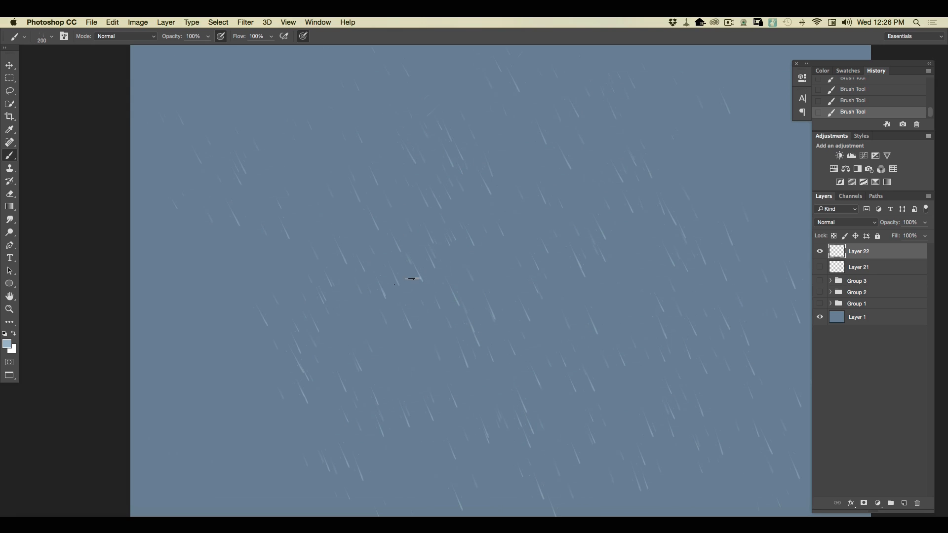
pyautogui.press('super+plus')
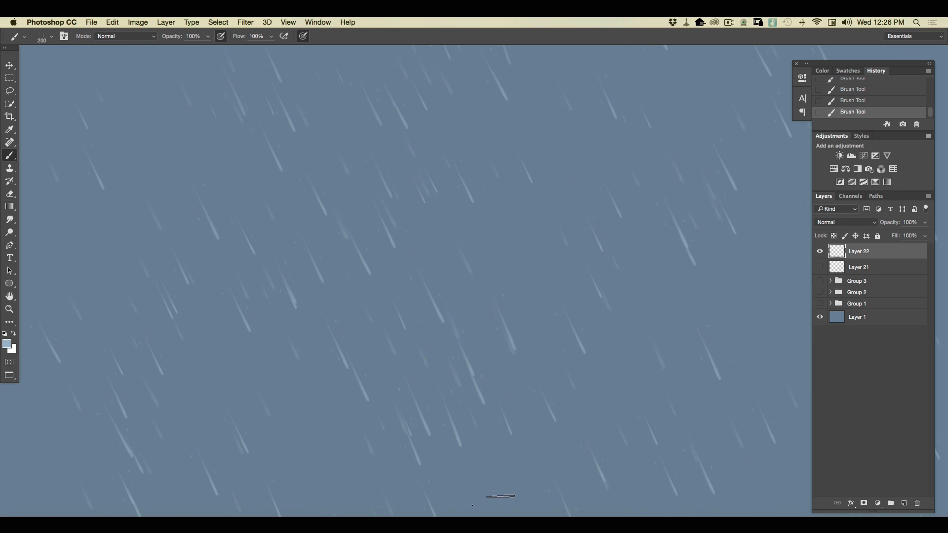
pyautogui.moveTo(429, 108); pyautogui.dragTo(563, 415)
pyautogui.moveTo(499, 193); pyautogui.dragTo(636, 471)
pyautogui.press('super+minus')
pyautogui.press('super+minus')
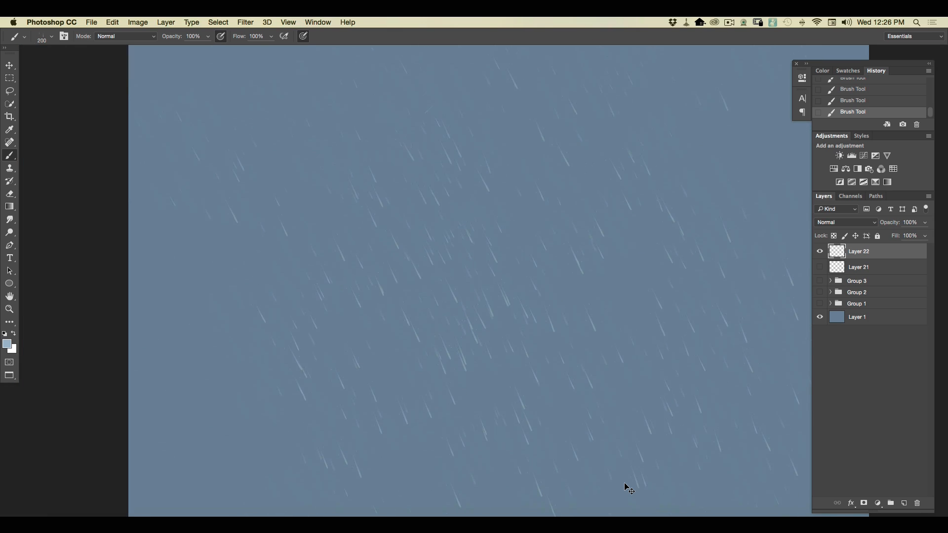
# Replace the test layer with a new one and paint diagonal rain across it with the second 200 px rain brush.
pyautogui.moveTo(872, 256)
pyautogui.mouseDown()
pyautogui.moveTo(872, 453)
pyautogui.moveTo(916, 503)
pyautogui.mouseUp()
pyautogui.click(904, 503)
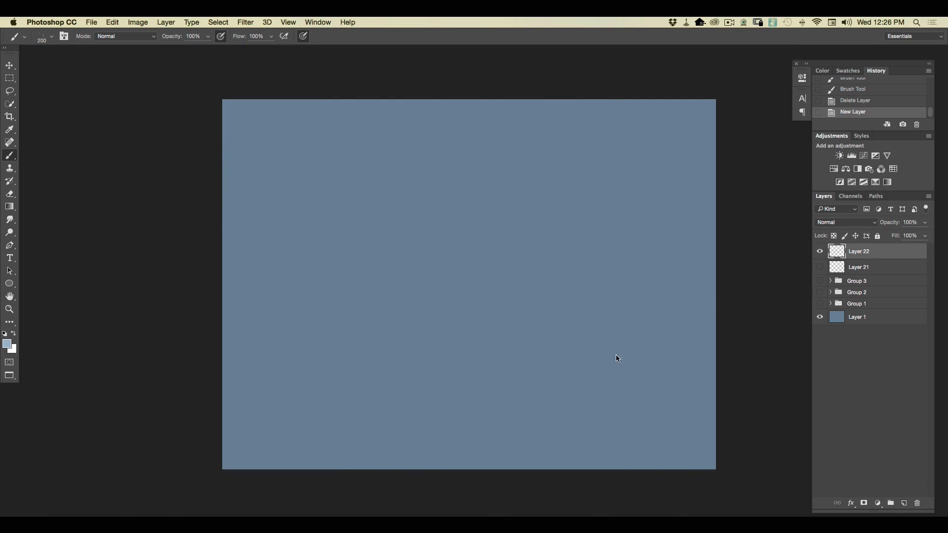
pyautogui.click(50, 42)
pyautogui.moveTo(556, 121); pyautogui.dragTo(604, 345)
pyautogui.moveTo(493, 126); pyautogui.dragTo(573, 445)
pyautogui.moveTo(444, 148); pyautogui.dragTo(517, 442)
pyautogui.moveTo(359, 102); pyautogui.dragTo(476, 435)
pyautogui.moveTo(345, 190); pyautogui.dragTo(427, 439)
pyautogui.moveTo(298, 135)
pyautogui.mouseDown()
pyautogui.moveTo(316, 328)
pyautogui.moveTo(350, 475)
pyautogui.mouseUp()
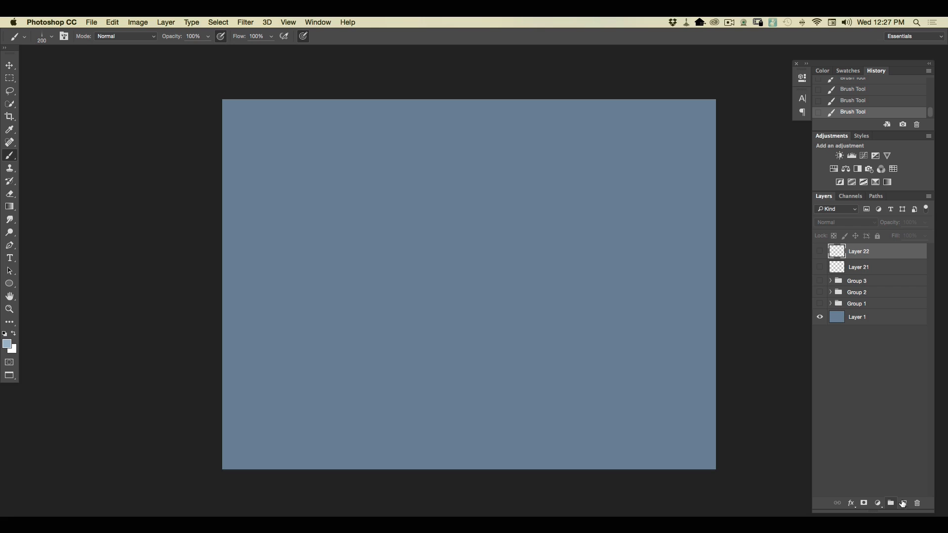
# On a new layer with Layer 22 hidden, paint heavier diagonal rain across the canvas with the first 400 px rain brush.
pyautogui.click(903, 503)
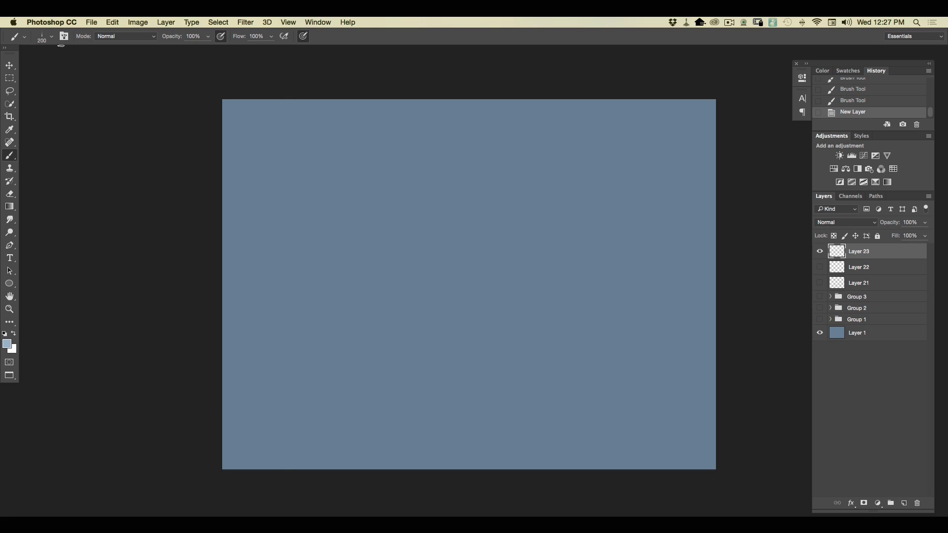
pyautogui.rightClick(60, 48)
pyautogui.press('.')
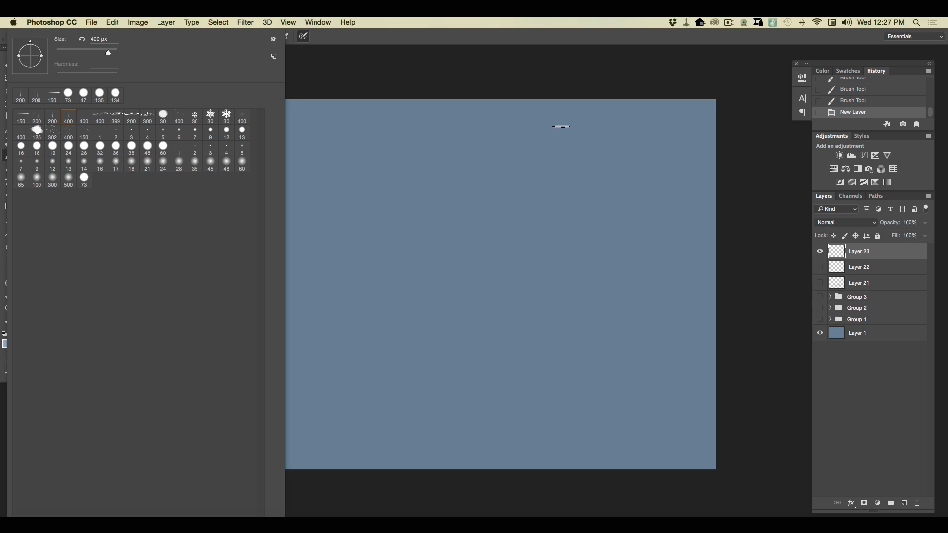
pyautogui.moveTo(564, 133); pyautogui.dragTo(600, 399)
pyautogui.moveTo(511, 125); pyautogui.dragTo(594, 465)
pyautogui.moveTo(458, 112)
pyautogui.mouseDown()
pyautogui.moveTo(489, 255)
pyautogui.moveTo(508, 439)
pyautogui.mouseUp()
pyautogui.moveTo(341, 94); pyautogui.dragTo(441, 444)
pyautogui.moveTo(287, 129); pyautogui.dragTo(401, 463)
pyautogui.moveTo(257, 163); pyautogui.dragTo(353, 451)
pyautogui.moveTo(505, 107); pyautogui.dragTo(587, 434)
pyautogui.moveTo(626, 109); pyautogui.dragTo(706, 444)
pyautogui.moveTo(666, 106); pyautogui.dragTo(736, 491)
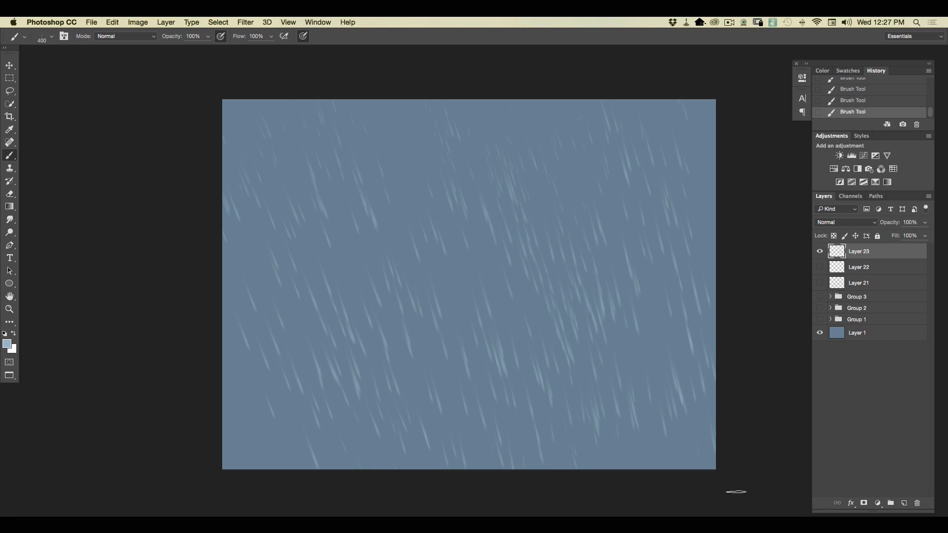
# Hide Layer 23 and paint diagonal rain on a new layer with the second 400 px rain brush.
pyautogui.click(904, 503)
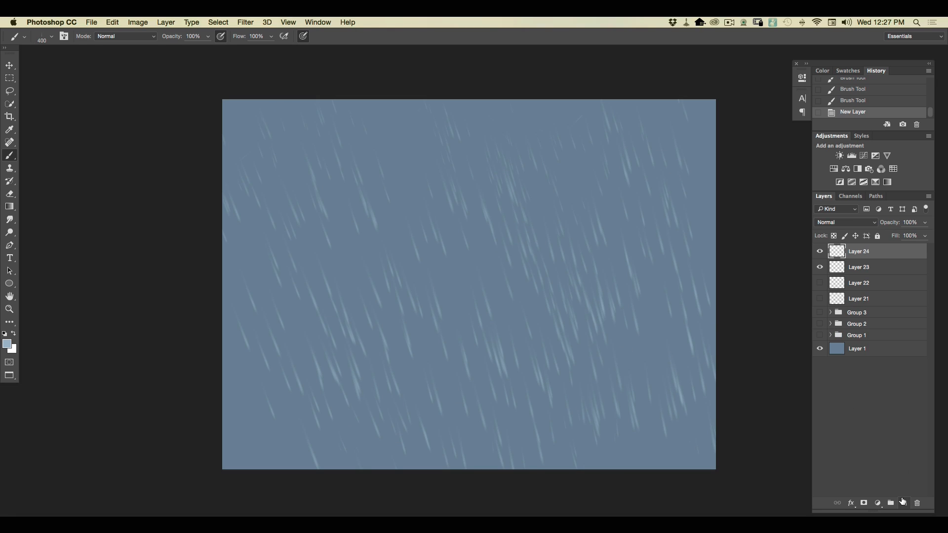
pyautogui.click(819, 267)
pyautogui.click(52, 38)
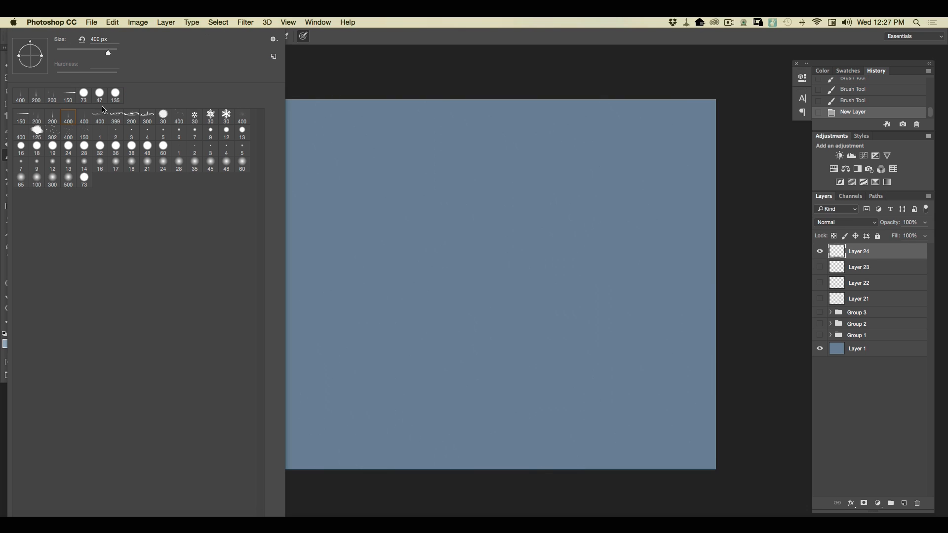
pyautogui.moveTo(605, 121)
pyautogui.mouseDown()
pyautogui.moveTo(653, 283)
pyautogui.moveTo(677, 417)
pyautogui.mouseUp()
pyautogui.moveTo(536, 87); pyautogui.dragTo(627, 434)
pyautogui.moveTo(477, 106); pyautogui.dragTo(566, 449)
pyautogui.moveTo(519, 421); pyautogui.dragTo(526, 447)
pyautogui.moveTo(388, 106); pyautogui.dragTo(467, 441)
pyautogui.moveTo(345, 323); pyautogui.dragTo(363, 436)
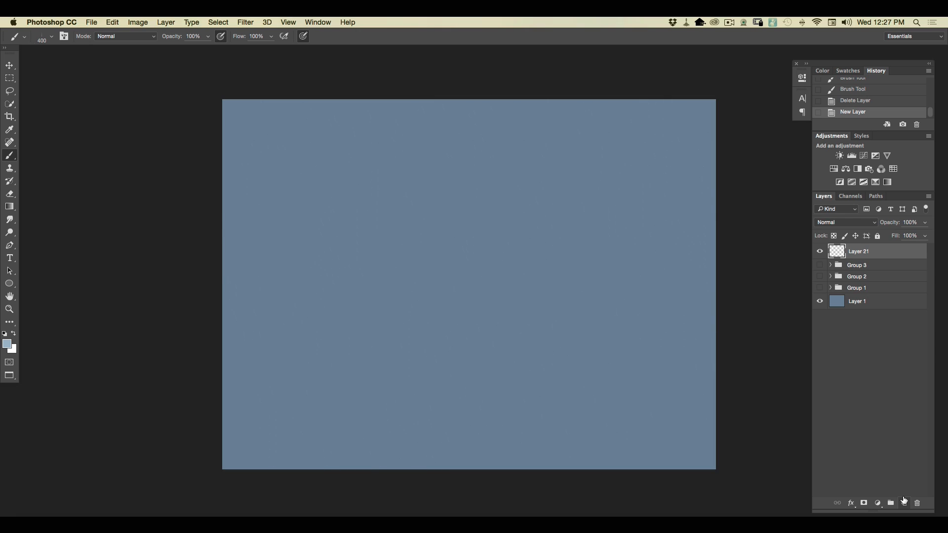
# Choose the 400 px ripple brush and paint scattered water ripples over the lower half of Layer 21.
pyautogui.click(52, 36)
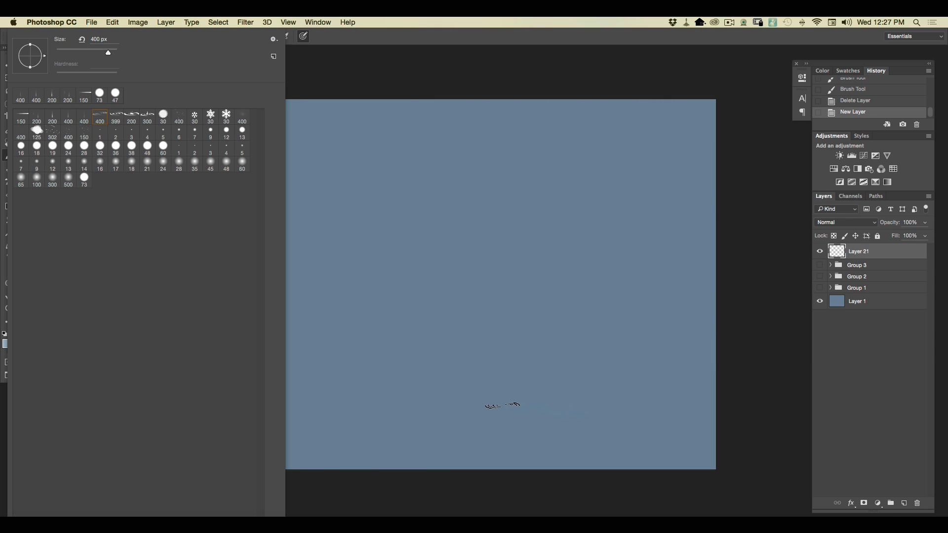
pyautogui.click(518, 405)
pyautogui.click(448, 405)
pyautogui.moveTo(573, 425)
pyautogui.mouseDown()
pyautogui.moveTo(337, 386)
pyautogui.moveTo(602, 404)
pyautogui.moveTo(270, 379)
pyautogui.moveTo(536, 371)
pyautogui.moveTo(733, 391)
pyautogui.moveTo(442, 388)
pyautogui.moveTo(681, 418)
pyautogui.moveTo(612, 440)
pyautogui.moveTo(453, 438)
pyautogui.moveTo(697, 441)
pyautogui.moveTo(664, 421)
pyautogui.moveTo(390, 407)
pyautogui.moveTo(298, 427)
pyautogui.moveTo(446, 448)
pyautogui.moveTo(227, 442)
pyautogui.mouseUp()
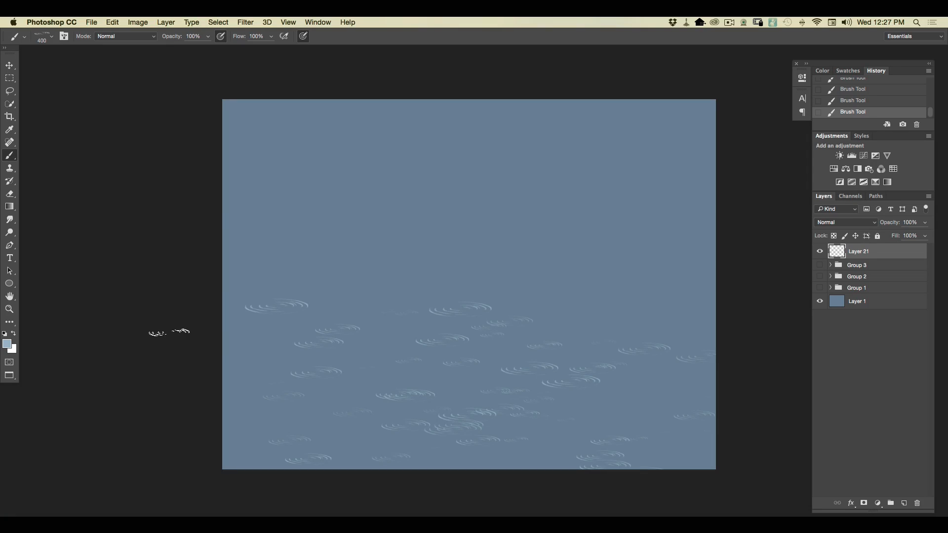
# Hide Layer 21 and paint scattered ripples over the lower canvas on a new layer with the 399 px brush.
pyautogui.click(819, 251)
pyautogui.click(903, 502)
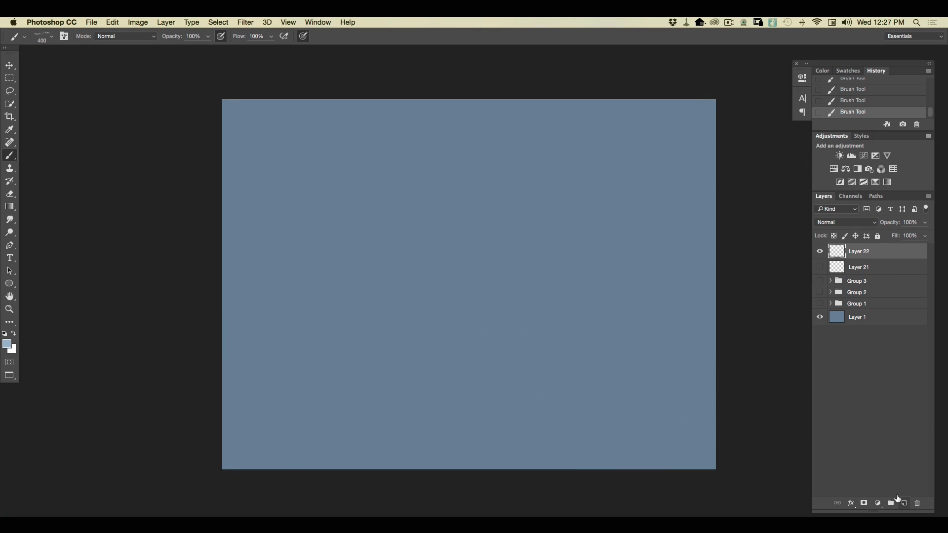
pyautogui.click(51, 36)
pyautogui.click(116, 118)
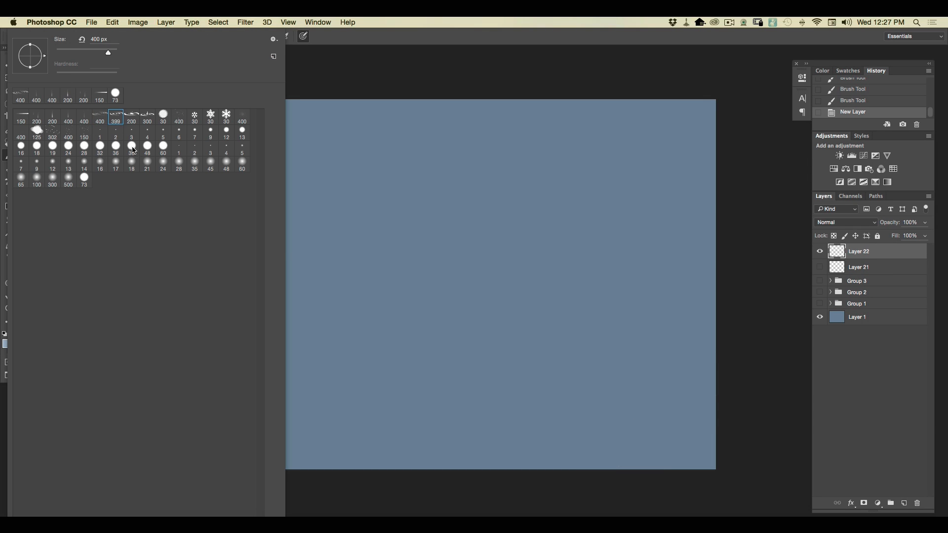
pyautogui.moveTo(603, 357)
pyautogui.mouseDown()
pyautogui.moveTo(265, 354)
pyautogui.moveTo(594, 385)
pyautogui.moveTo(241, 374)
pyautogui.mouseUp()
pyautogui.moveTo(241, 374); pyautogui.dragTo(640, 413)
pyautogui.moveTo(640, 413)
pyautogui.mouseDown()
pyautogui.moveTo(525, 423)
pyautogui.moveTo(215, 426)
pyautogui.moveTo(487, 435)
pyautogui.moveTo(523, 452)
pyautogui.moveTo(137, 455)
pyautogui.mouseUp()
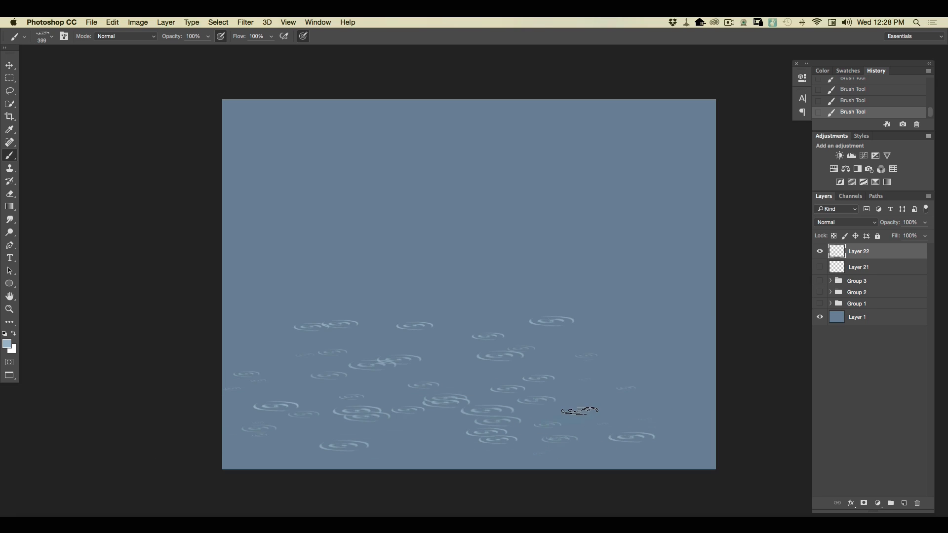
# Replace the ripple layer with a new one and scatter small ripples over its lower half with the 200 px ripple brush.
pyautogui.moveTo(874, 252)
pyautogui.mouseDown()
pyautogui.moveTo(889, 498)
pyautogui.moveTo(916, 502)
pyautogui.mouseUp()
pyautogui.click(903, 503)
pyautogui.click(43, 36)
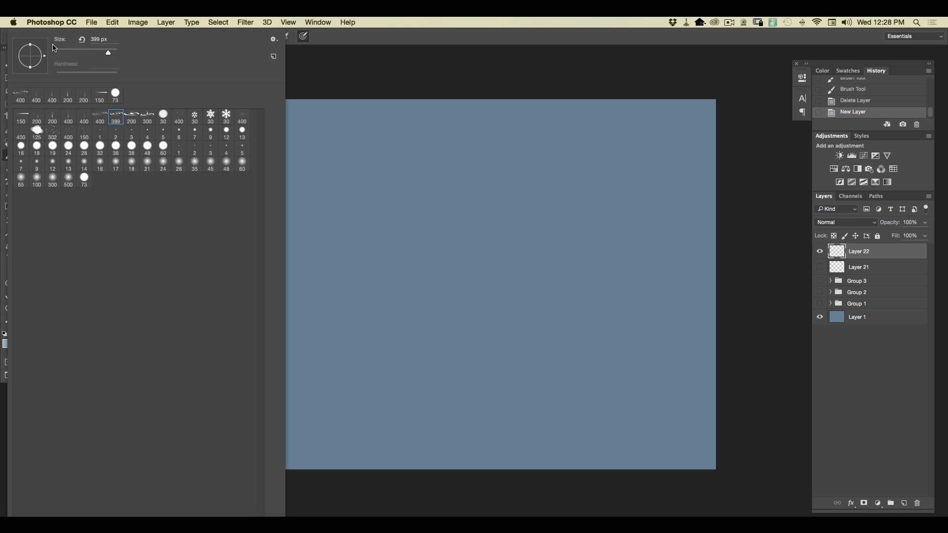
pyautogui.click(131, 117)
pyautogui.moveTo(598, 383)
pyautogui.mouseDown()
pyautogui.moveTo(450, 364)
pyautogui.moveTo(276, 360)
pyautogui.mouseUp()
pyautogui.moveTo(277, 360); pyautogui.dragTo(532, 373)
pyautogui.moveTo(532, 373)
pyautogui.mouseDown()
pyautogui.moveTo(245, 346)
pyautogui.moveTo(479, 354)
pyautogui.moveTo(713, 400)
pyautogui.moveTo(548, 343)
pyautogui.moveTo(555, 335)
pyautogui.moveTo(237, 331)
pyautogui.moveTo(609, 321)
pyautogui.moveTo(259, 310)
pyautogui.moveTo(589, 354)
pyautogui.moveTo(365, 417)
pyautogui.moveTo(710, 438)
pyautogui.moveTo(296, 421)
pyautogui.moveTo(535, 436)
pyautogui.moveTo(619, 459)
pyautogui.moveTo(287, 440)
pyautogui.mouseUp()
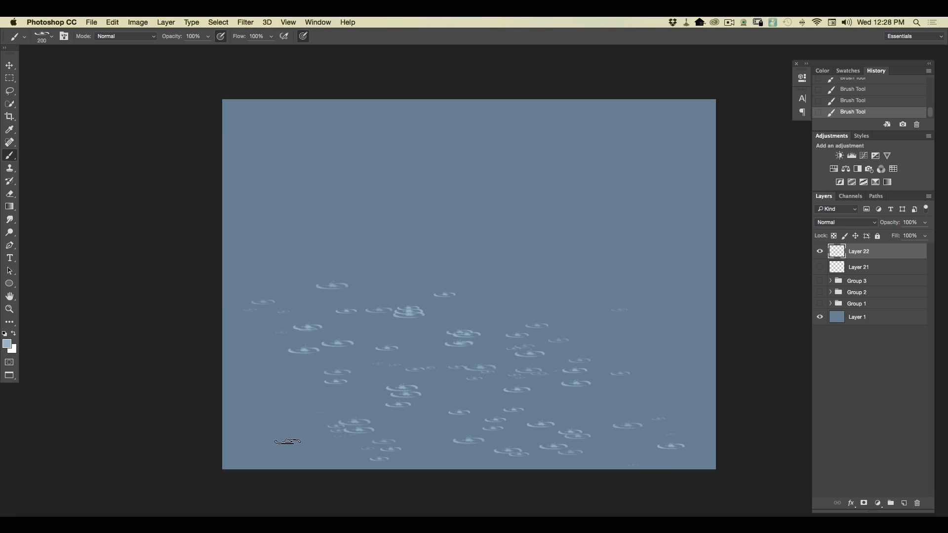
# Replace the small-ripple layer with a new one and scatter raindrop splashes over its lower half with the 300 px splash brush.
pyautogui.moveTo(859, 251); pyautogui.dragTo(916, 503)
pyautogui.click(904, 502)
pyautogui.click(51, 36)
pyautogui.click(150, 121)
pyautogui.moveTo(558, 365); pyautogui.dragTo(253, 370)
pyautogui.moveTo(254, 370)
pyautogui.mouseDown()
pyautogui.moveTo(439, 379)
pyautogui.moveTo(627, 407)
pyautogui.mouseUp()
pyautogui.moveTo(628, 407)
pyautogui.mouseDown()
pyautogui.moveTo(259, 386)
pyautogui.moveTo(674, 382)
pyautogui.moveTo(339, 338)
pyautogui.moveTo(504, 325)
pyautogui.moveTo(257, 307)
pyautogui.mouseUp()
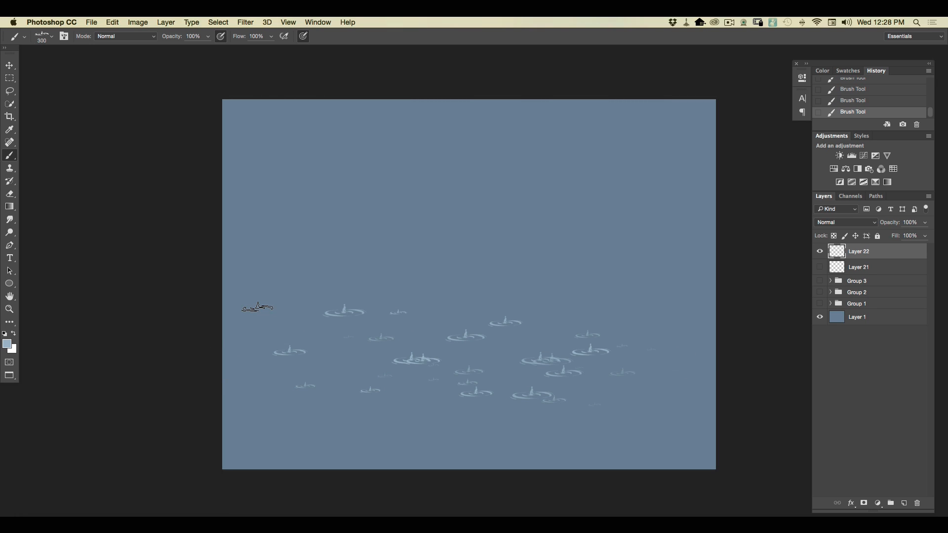
# Swap the splash layer for a new one and paint a sparser scattering of splashes with the 300 px splash brush.
pyautogui.moveTo(880, 251); pyautogui.dragTo(916, 461)
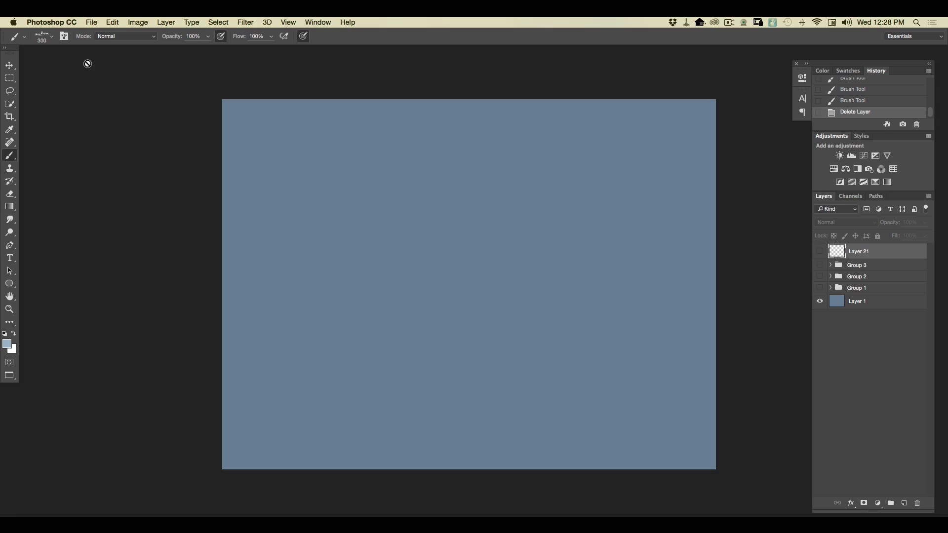
pyautogui.click(900, 502)
pyautogui.rightClick(232, 115)
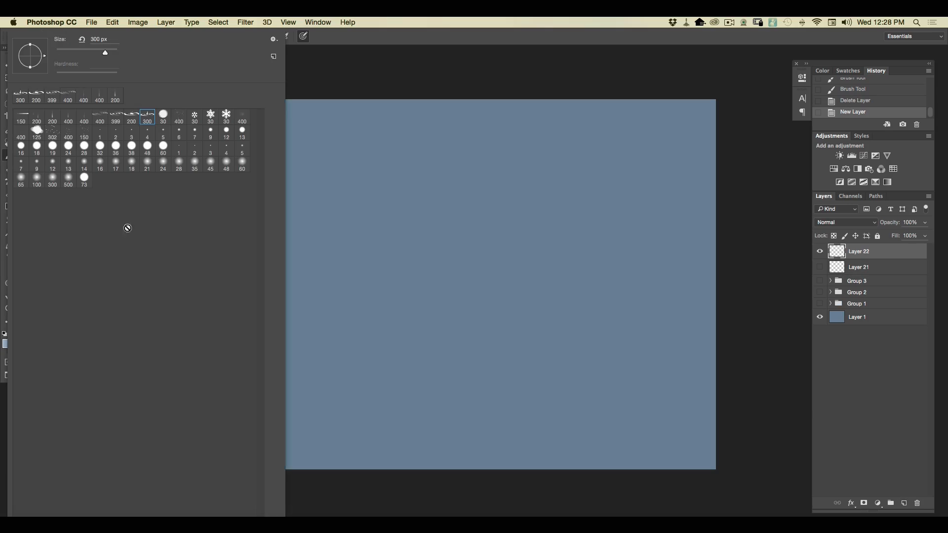
pyautogui.click(165, 119)
pyautogui.click(147, 118)
pyautogui.moveTo(556, 347); pyautogui.dragTo(503, 356)
pyautogui.moveTo(547, 319)
pyautogui.mouseDown()
pyautogui.moveTo(430, 304)
pyautogui.moveTo(307, 308)
pyautogui.mouseUp()
pyautogui.click(643, 341)
# Dab a few droplets above an upper-middle splash with the 30 px droplet brush, and reduce the brush size to 12 px.
pyautogui.click(43, 43)
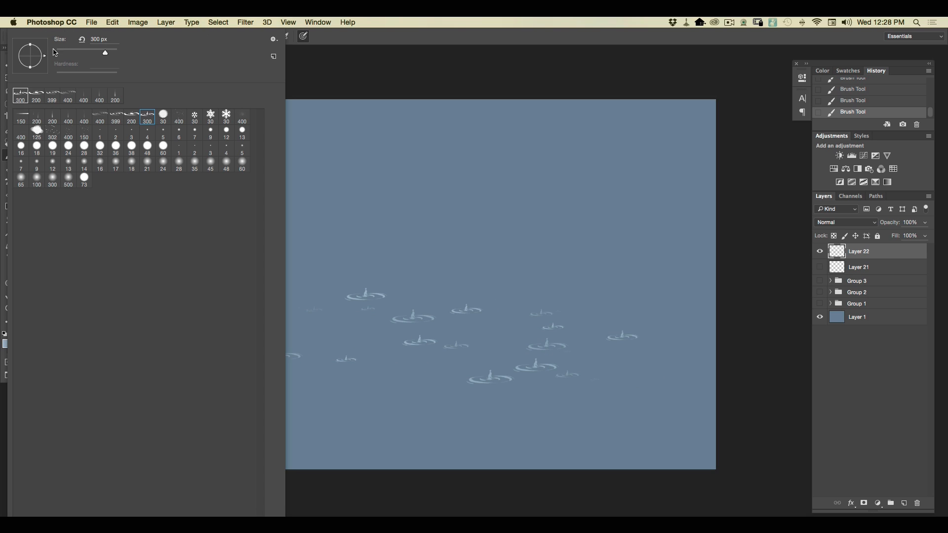
pyautogui.click(164, 118)
pyautogui.click(457, 303)
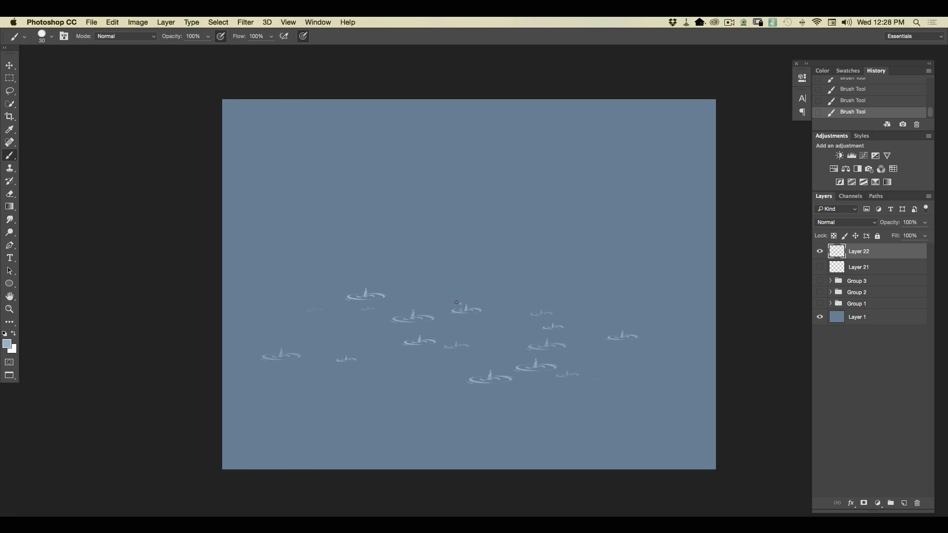
pyautogui.click(51, 36)
pyautogui.moveTo(64, 52); pyautogui.dragTo(58, 52)
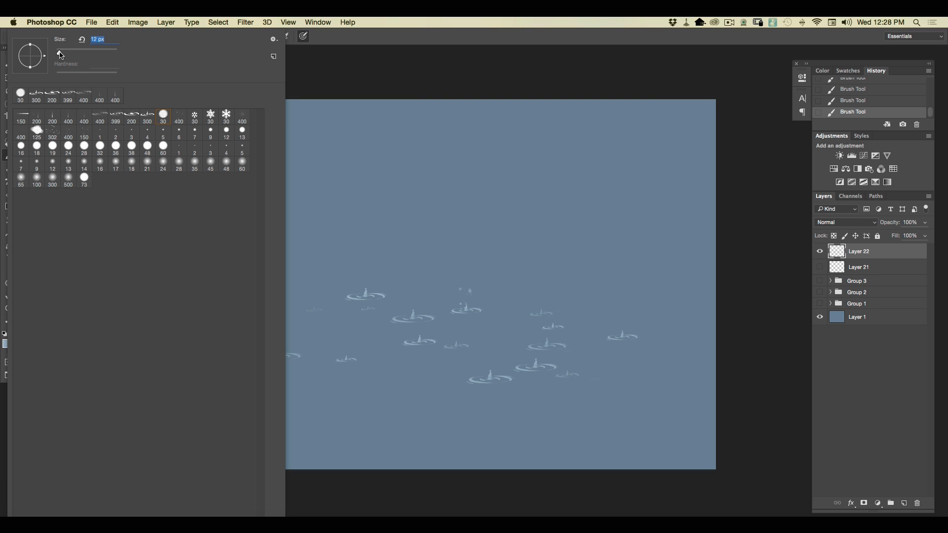
# Dab small droplets around and between the splashes with the droplet brush at 14 px.
pyautogui.click(307, 69)
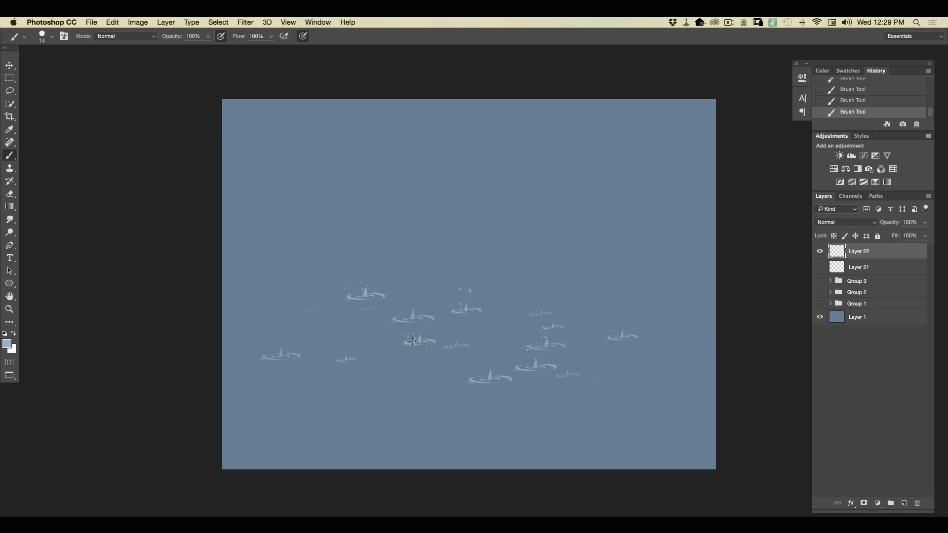
pyautogui.press('super+equal')
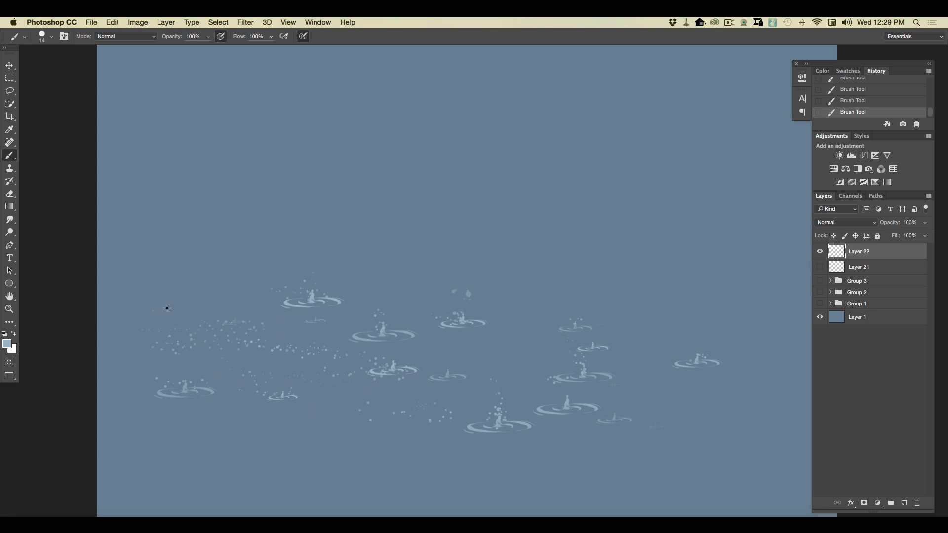
# Enlarge the droplet brush to 102 px and scatter big round drops across the whole canvas.
pyautogui.click(50, 37)
pyautogui.click(86, 53)
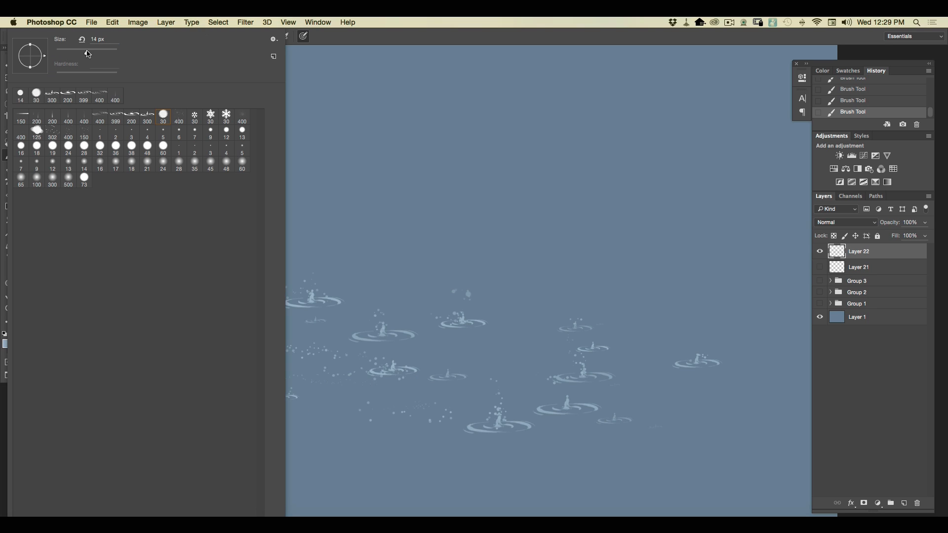
pyautogui.moveTo(583, 247)
pyautogui.mouseDown()
pyautogui.moveTo(389, 152)
pyautogui.moveTo(459, 217)
pyautogui.moveTo(444, 237)
pyautogui.moveTo(345, 237)
pyautogui.moveTo(305, 270)
pyautogui.moveTo(277, 360)
pyautogui.moveTo(476, 497)
pyautogui.mouseUp()
pyautogui.moveTo(720, 293)
pyautogui.mouseDown()
pyautogui.moveTo(554, 134)
pyautogui.moveTo(531, 86)
pyautogui.moveTo(641, 267)
pyautogui.mouseUp()
pyautogui.moveTo(470, 274)
pyautogui.mouseDown()
pyautogui.moveTo(212, 138)
pyautogui.moveTo(172, 277)
pyautogui.mouseUp()
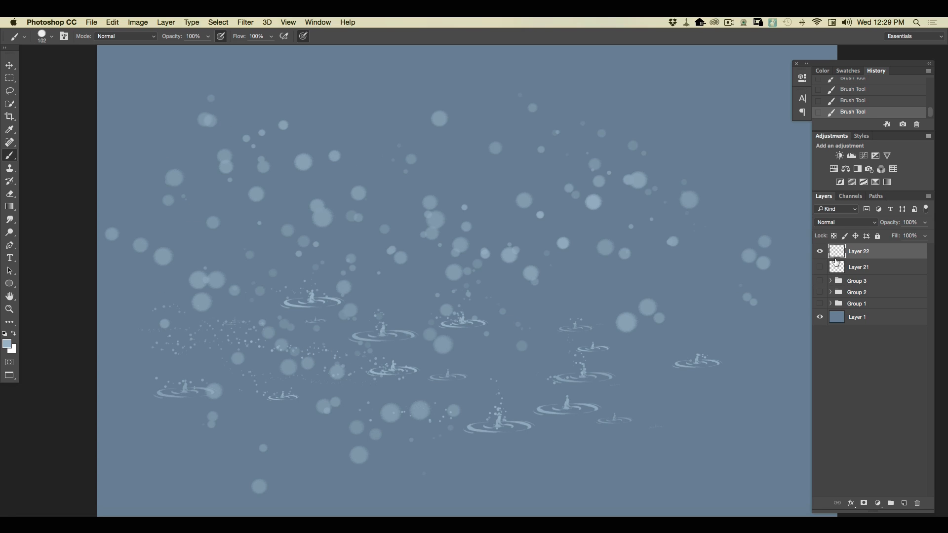
# Replace the two painted top layers with a new one and scatter irregular specks across the canvas with the 400 px speck brush.
pyautogui.moveTo(878, 254); pyautogui.dragTo(916, 503)
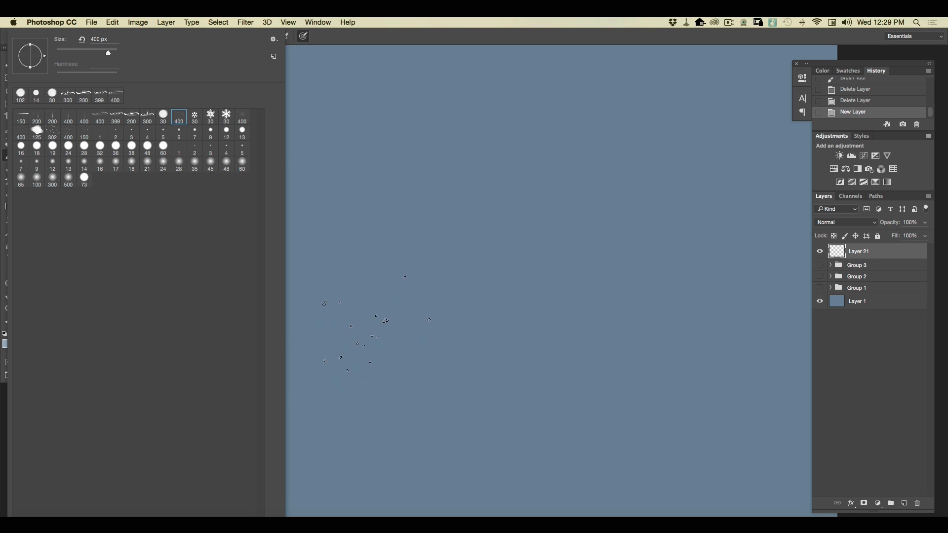
pyautogui.click(375, 41)
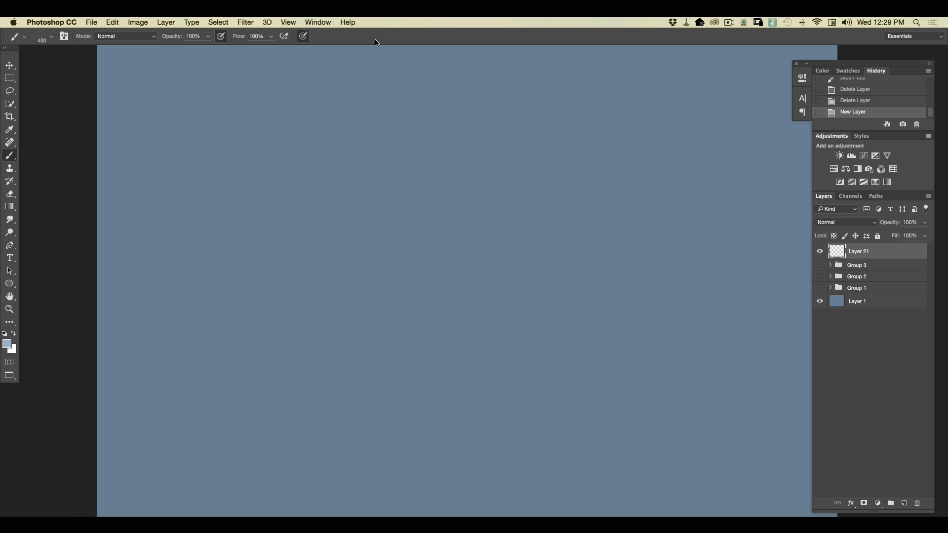
pyautogui.press('super+minus')
pyautogui.moveTo(459, 166)
pyautogui.mouseDown()
pyautogui.moveTo(578, 227)
pyautogui.moveTo(592, 247)
pyautogui.mouseUp()
pyautogui.moveTo(513, 227); pyautogui.dragTo(617, 296)
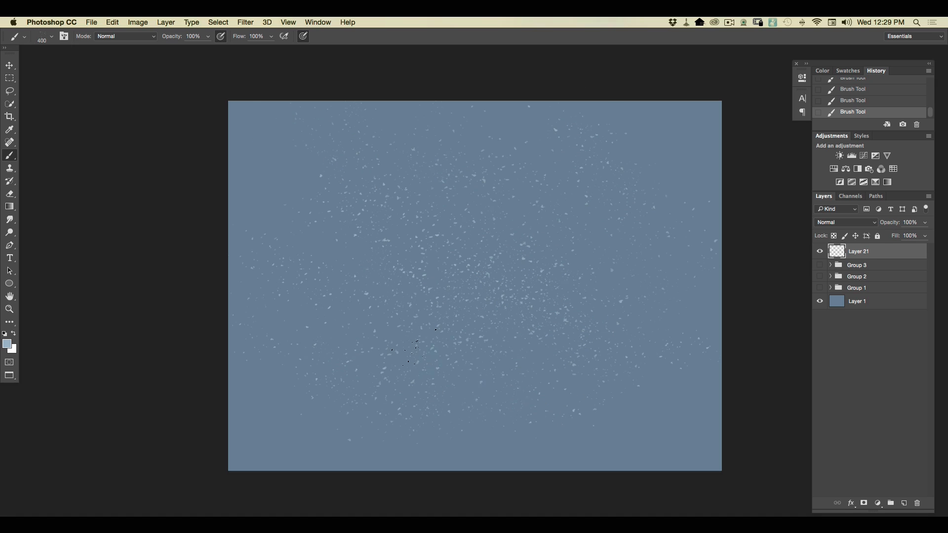
# Reduce the speck brush to 121 px and add finer specks near the lower-right corner and centre-right of the canvas.
pyautogui.click(42, 38)
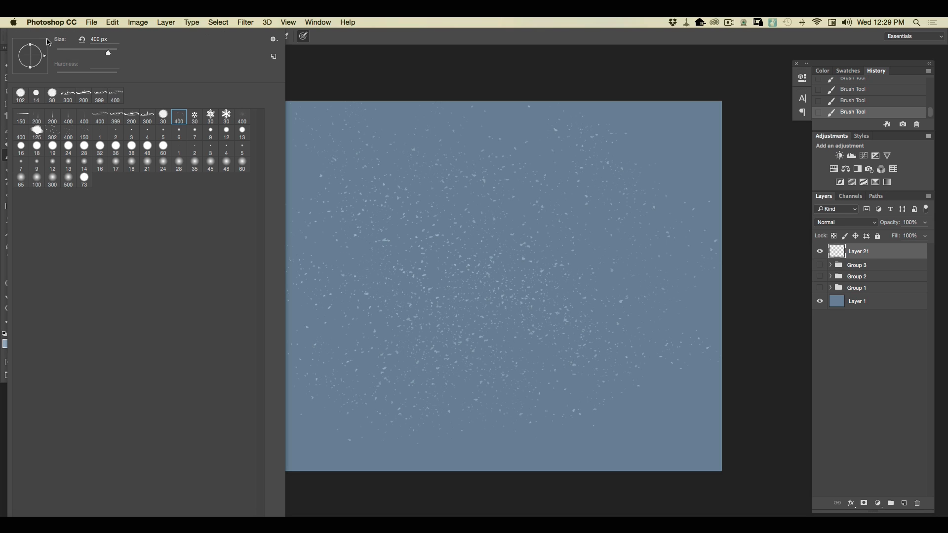
pyautogui.click(91, 53)
pyautogui.click(638, 426)
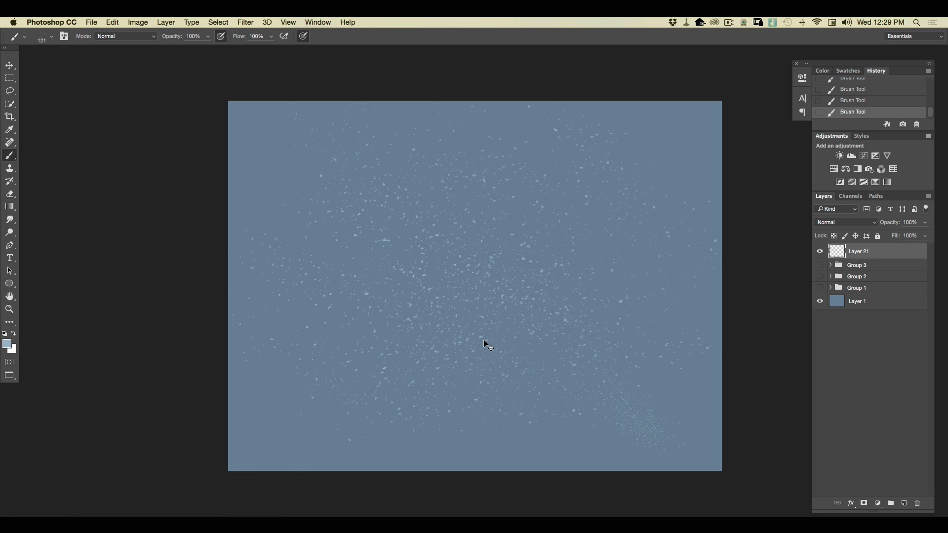
pyautogui.press('super+equal')
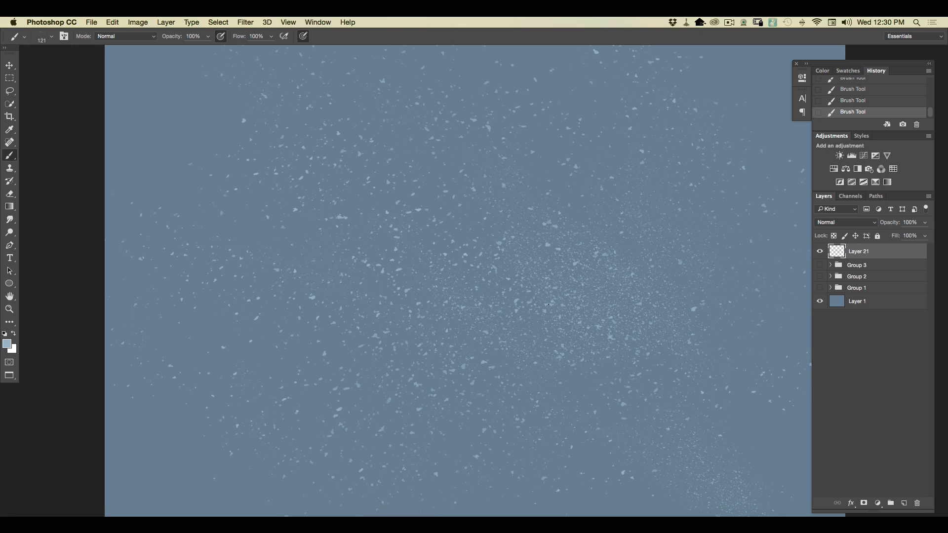
# Swap the speck layer for a new one and scatter tiny snowflakes diagonally across it with the first 30 px snowflake brush.
pyautogui.press('super+minus')
pyautogui.moveTo(887, 253); pyautogui.dragTo(917, 503)
pyautogui.click(905, 502)
pyautogui.click(50, 40)
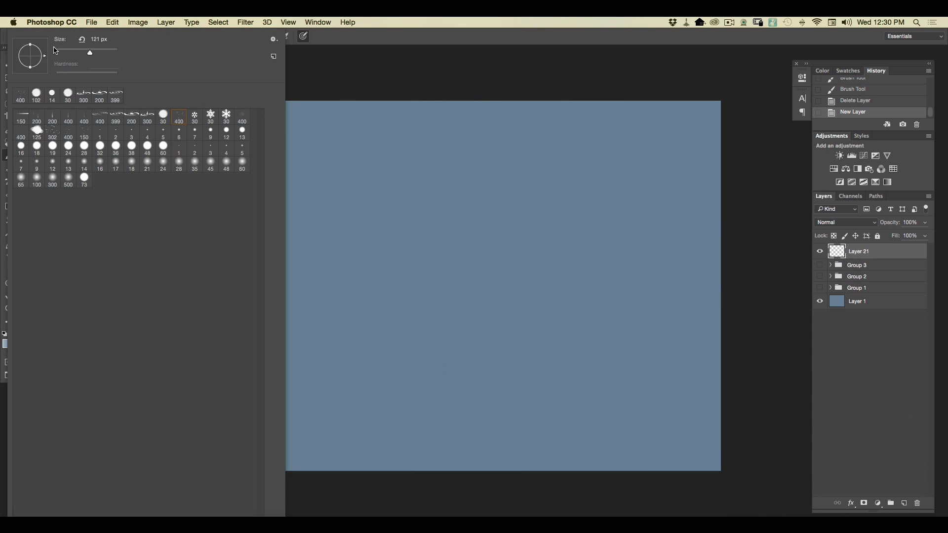
pyautogui.click(192, 116)
pyautogui.click(431, 95)
pyautogui.press('super+plus')
pyautogui.press('super+plus')
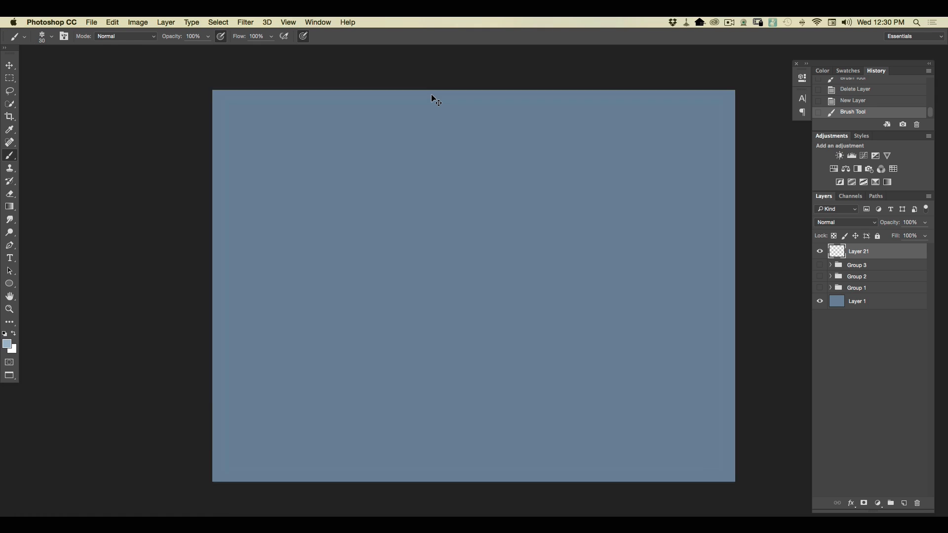
pyautogui.moveTo(340, 154); pyautogui.dragTo(420, 247)
pyautogui.moveTo(445, 269); pyautogui.dragTo(589, 375)
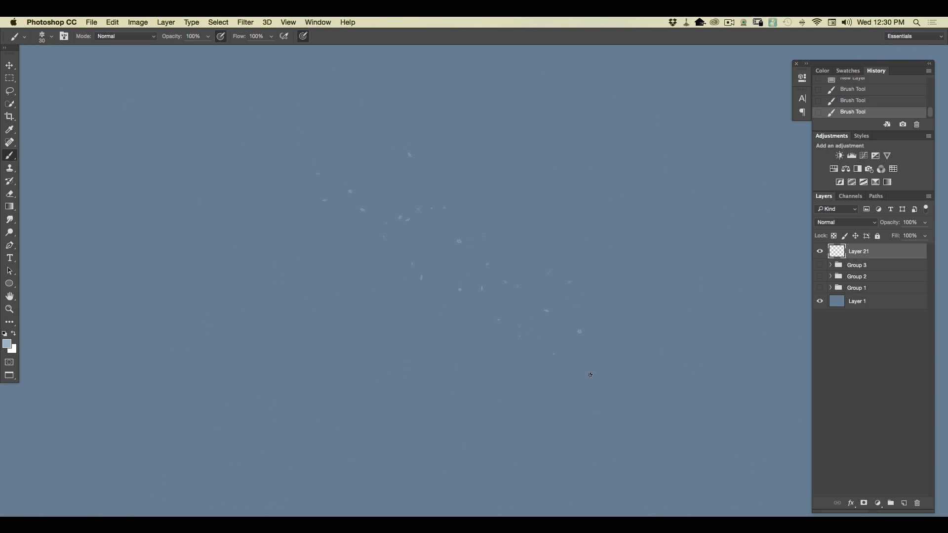
# Change the foreground colour to a paler blue and scatter more tiny snowflakes around the first ones.
pyautogui.click(8, 344)
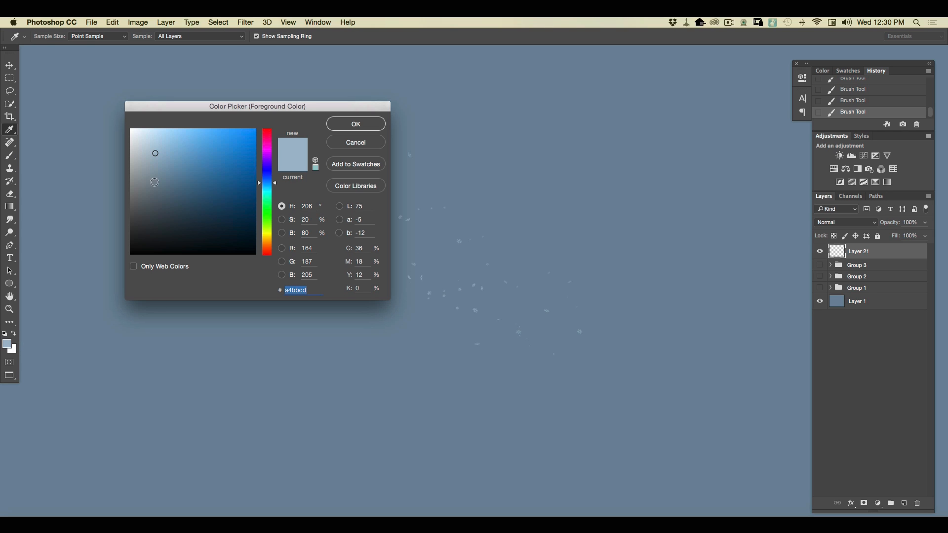
pyautogui.click(146, 140)
pyautogui.click(352, 124)
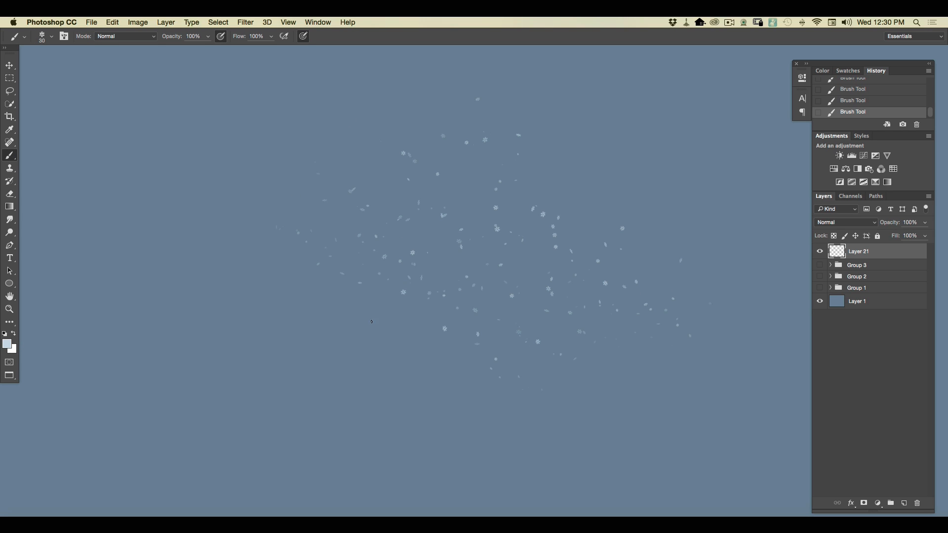
# Enlarge the snowflake brush to 100 px and scatter bigger flakes over the whole canvas.
pyautogui.click(50, 37)
pyautogui.moveTo(73, 53); pyautogui.dragTo(86, 51)
pyautogui.moveTo(645, 419)
pyautogui.mouseDown()
pyautogui.moveTo(470, 299)
pyautogui.moveTo(464, 362)
pyautogui.moveTo(146, 248)
pyautogui.moveTo(584, 472)
pyautogui.moveTo(97, 362)
pyautogui.moveTo(508, 440)
pyautogui.moveTo(187, 287)
pyautogui.moveTo(370, 264)
pyautogui.moveTo(119, 163)
pyautogui.moveTo(243, 116)
pyautogui.moveTo(644, 280)
pyautogui.moveTo(677, 202)
pyautogui.moveTo(636, 218)
pyautogui.moveTo(648, 150)
pyautogui.mouseUp()
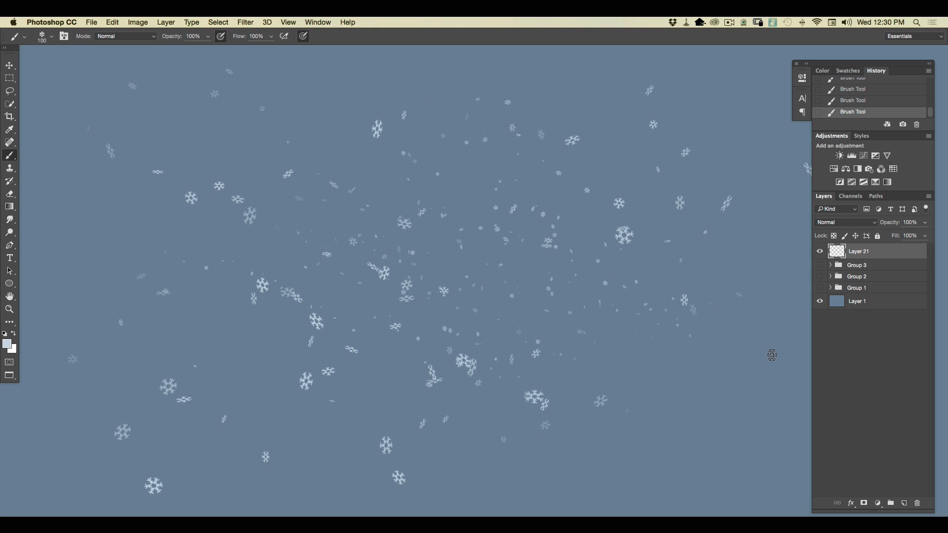
pyautogui.moveTo(772, 355)
pyautogui.mouseDown()
pyautogui.moveTo(731, 386)
pyautogui.moveTo(620, 400)
pyautogui.moveTo(620, 509)
pyautogui.mouseUp()
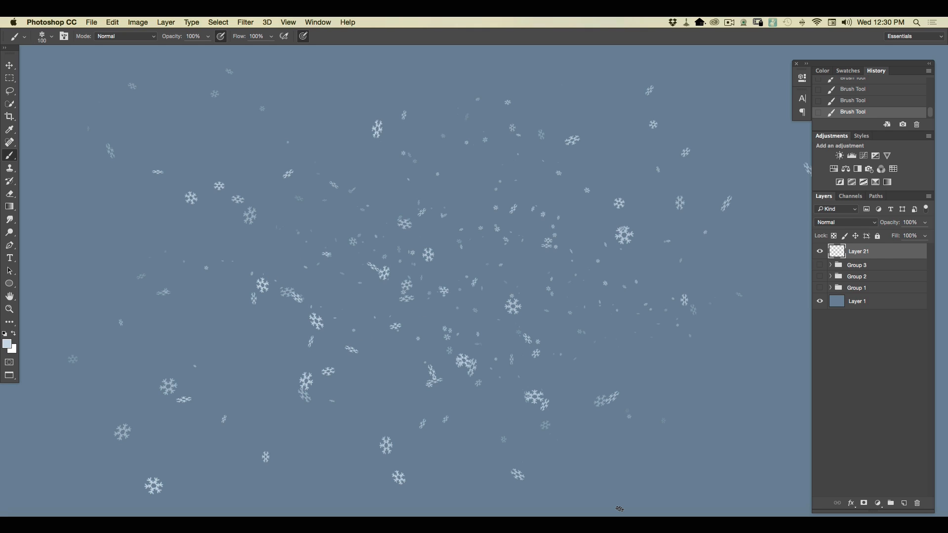
# Replace the snowflake layer with a new one and scatter small flakes with the second 30 px snowflake brush.
pyautogui.moveTo(859, 251); pyautogui.dragTo(917, 503)
pyautogui.click(904, 503)
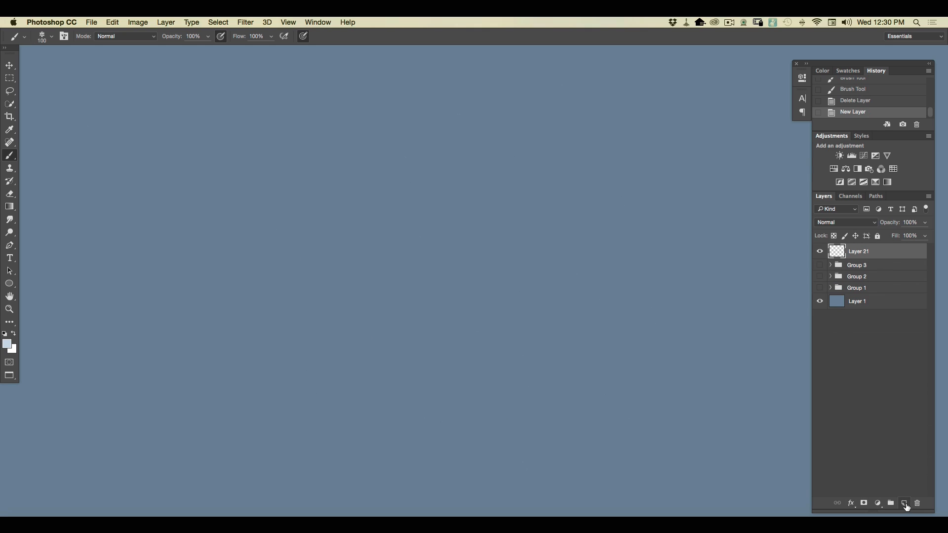
pyautogui.click(52, 37)
pyautogui.click(209, 116)
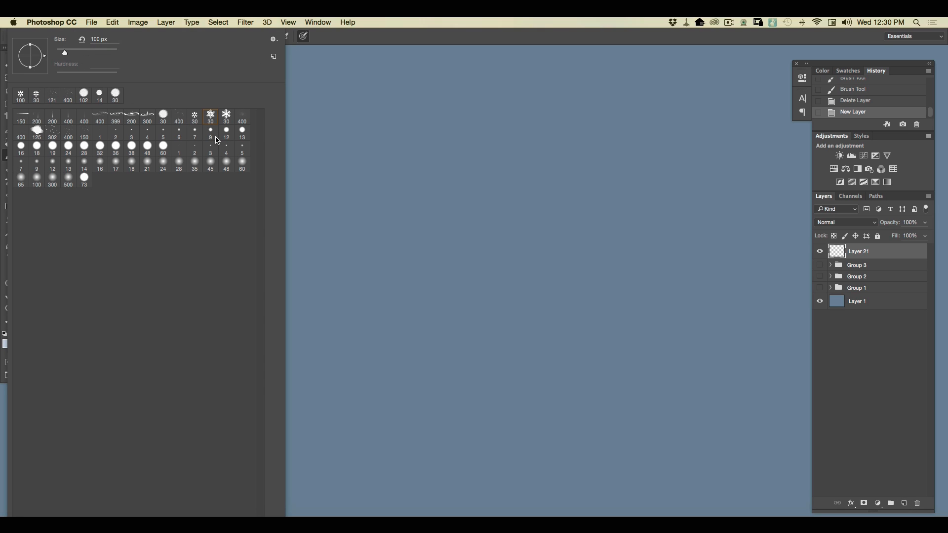
pyautogui.moveTo(628, 338)
pyautogui.mouseDown()
pyautogui.moveTo(385, 166)
pyautogui.moveTo(600, 343)
pyautogui.mouseUp()
pyautogui.moveTo(600, 343)
pyautogui.mouseDown()
pyautogui.moveTo(391, 256)
pyautogui.moveTo(252, 213)
pyautogui.mouseUp()
pyautogui.moveTo(261, 217)
pyautogui.mouseDown()
pyautogui.moveTo(623, 385)
pyautogui.moveTo(576, 392)
pyautogui.moveTo(301, 264)
pyautogui.mouseUp()
# Enlarge the second snowflake brush to 71 px and paint larger flakes across the canvas.
pyautogui.click(52, 39)
pyautogui.click(77, 54)
pyautogui.moveTo(301, 264)
pyautogui.mouseDown()
pyautogui.moveTo(509, 382)
pyautogui.moveTo(165, 277)
pyautogui.moveTo(548, 438)
pyautogui.moveTo(408, 387)
pyautogui.moveTo(501, 180)
pyautogui.moveTo(582, 213)
pyautogui.moveTo(524, 124)
pyautogui.moveTo(444, 148)
pyautogui.moveTo(517, 303)
pyautogui.moveTo(236, 163)
pyautogui.moveTo(84, 173)
pyautogui.moveTo(313, 332)
pyautogui.moveTo(429, 445)
pyautogui.moveTo(89, 401)
pyautogui.mouseUp()
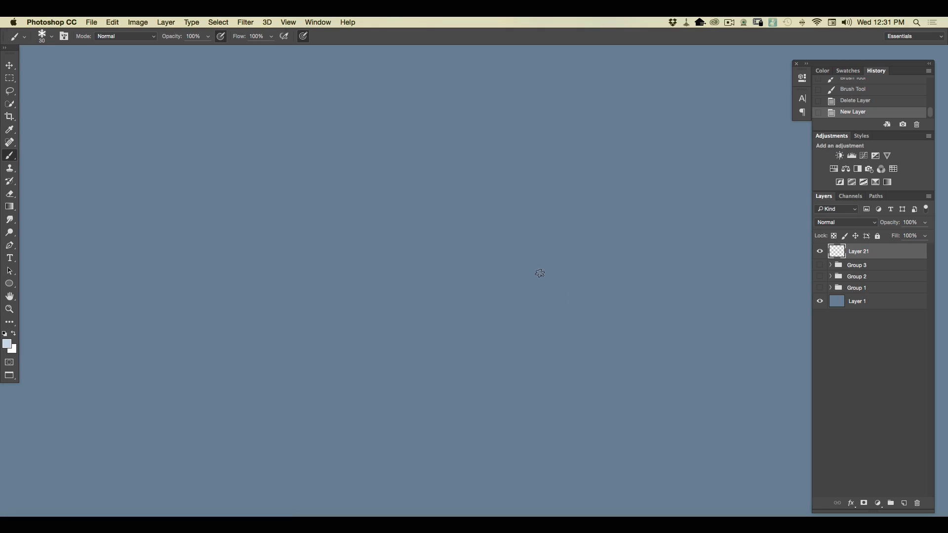
# Scatter small flakes with the third snowflake brush at 30 px, and add larger ones at 91 px.
pyautogui.moveTo(539, 271); pyautogui.dragTo(600, 314)
pyautogui.moveTo(623, 348); pyautogui.dragTo(464, 291)
pyautogui.moveTo(419, 262); pyautogui.dragTo(291, 247)
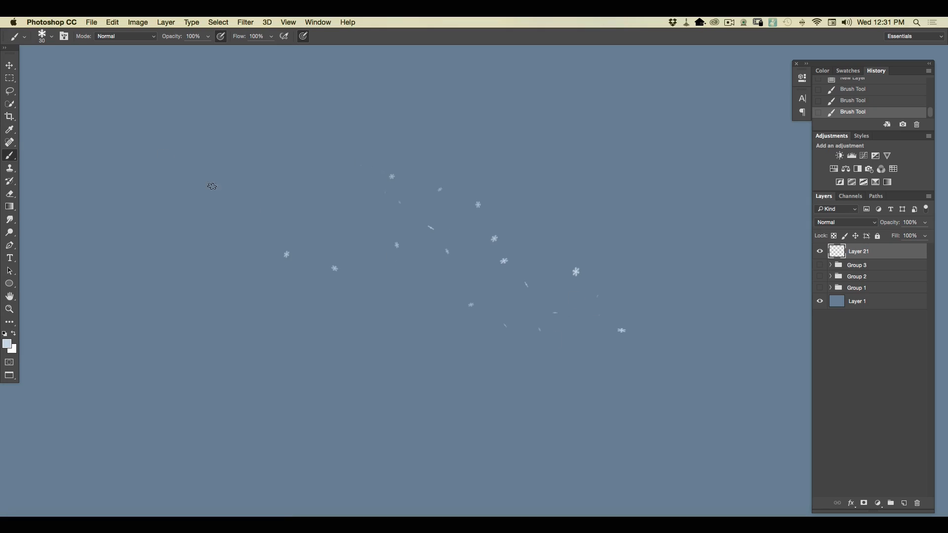
pyautogui.click(51, 37)
pyautogui.click(83, 51)
pyautogui.moveTo(592, 395)
pyautogui.mouseDown()
pyautogui.moveTo(286, 262)
pyautogui.moveTo(691, 436)
pyautogui.moveTo(97, 290)
pyautogui.moveTo(651, 454)
pyautogui.moveTo(116, 209)
pyautogui.moveTo(548, 375)
pyautogui.moveTo(147, 135)
pyautogui.moveTo(679, 324)
pyautogui.moveTo(504, 184)
pyautogui.moveTo(575, 184)
pyautogui.moveTo(747, 306)
pyautogui.moveTo(501, 193)
pyautogui.moveTo(435, 224)
pyautogui.moveTo(609, 423)
pyautogui.moveTo(146, 255)
pyautogui.mouseUp()
# Replace the flake layer with a new one and spray a patch of powdery mist near its centre with the 400 px powder brush.
pyautogui.moveTo(859, 251)
pyautogui.mouseDown()
pyautogui.moveTo(883, 494)
pyautogui.moveTo(916, 503)
pyautogui.mouseUp()
pyautogui.click(903, 503)
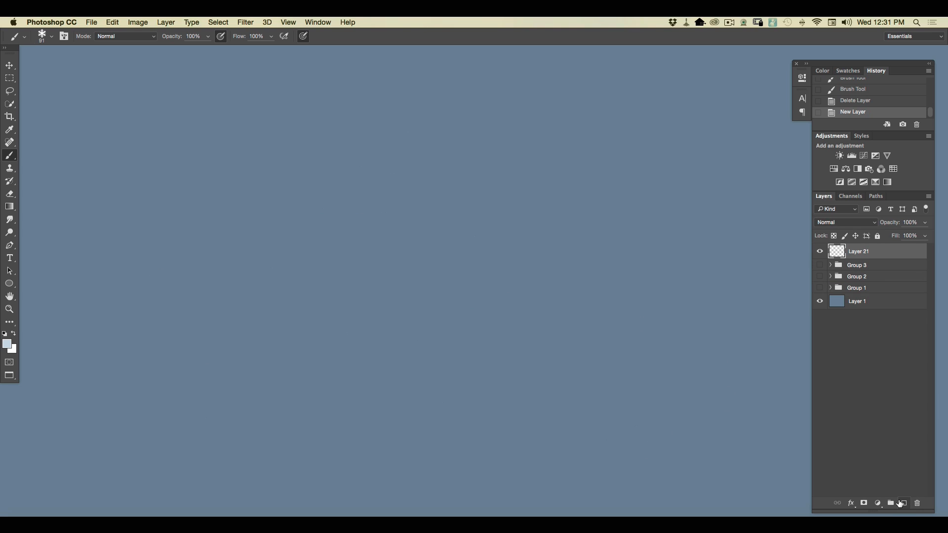
pyautogui.click(50, 39)
pyautogui.click(242, 117)
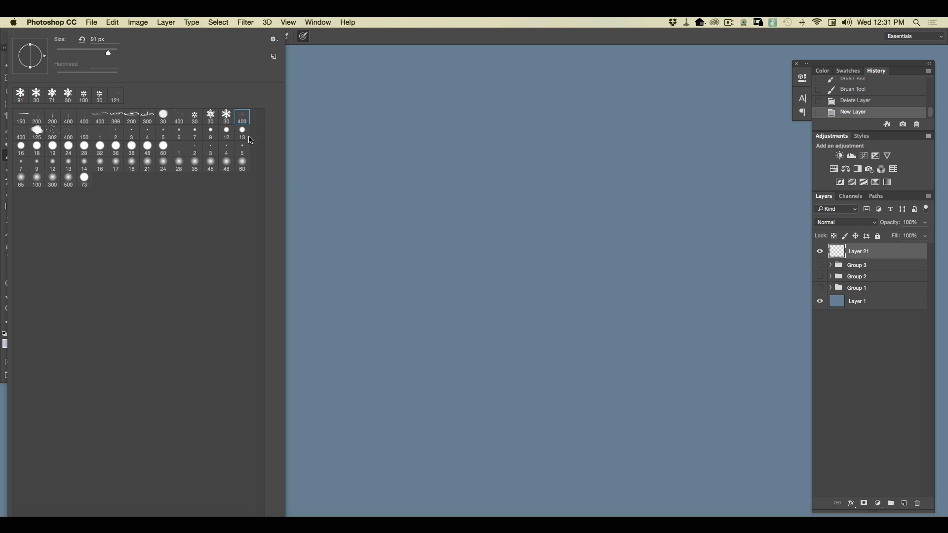
pyautogui.moveTo(518, 286); pyautogui.dragTo(597, 269)
pyautogui.moveTo(486, 222); pyautogui.dragTo(514, 316)
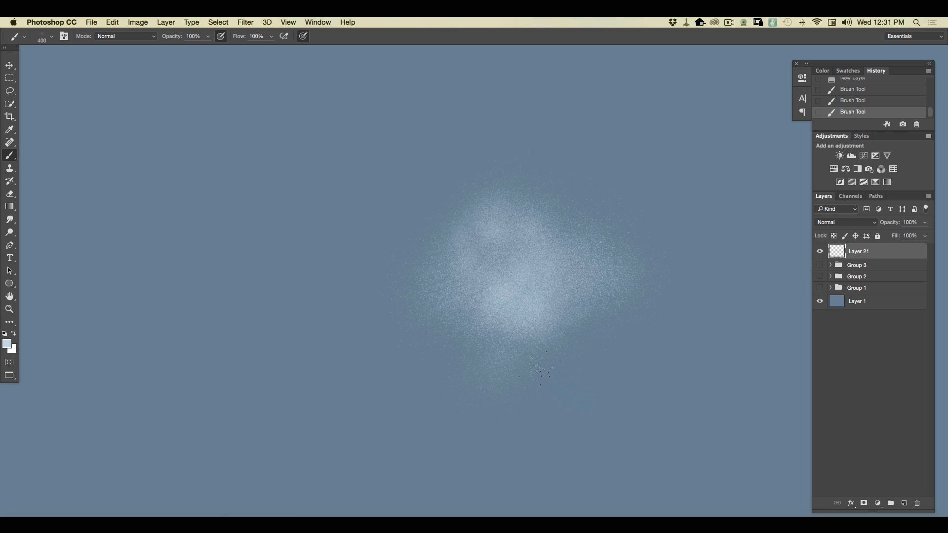
# Extend the powdery mist over most of the canvas with the 400 px powder brush.
pyautogui.moveTo(390, 197); pyautogui.dragTo(543, 355)
pyautogui.moveTo(257, 153); pyautogui.dragTo(385, 301)
pyautogui.moveTo(461, 345)
pyautogui.mouseDown()
pyautogui.moveTo(309, 271)
pyautogui.moveTo(241, 277)
pyautogui.moveTo(422, 362)
pyautogui.moveTo(394, 390)
pyautogui.moveTo(82, 291)
pyautogui.mouseUp()
pyautogui.moveTo(228, 285)
pyautogui.mouseDown()
pyautogui.moveTo(98, 163)
pyautogui.moveTo(338, 307)
pyautogui.mouseUp()
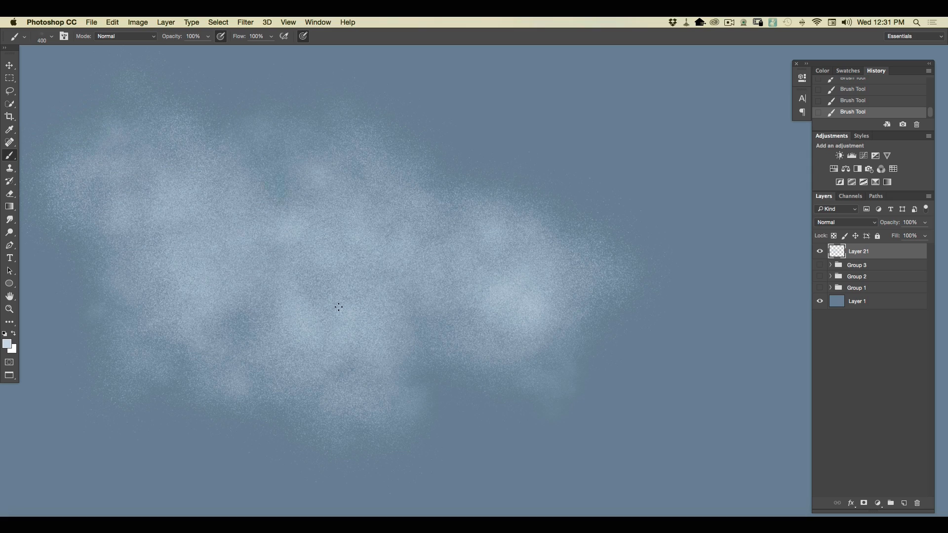
pyautogui.moveTo(498, 353)
pyautogui.mouseDown()
pyautogui.moveTo(631, 345)
pyautogui.moveTo(651, 227)
pyautogui.moveTo(691, 264)
pyautogui.moveTo(589, 199)
pyautogui.moveTo(493, 108)
pyautogui.moveTo(518, 188)
pyautogui.moveTo(554, 190)
pyautogui.moveTo(580, 220)
pyautogui.moveTo(550, 233)
pyautogui.moveTo(489, 295)
pyautogui.moveTo(374, 108)
pyautogui.moveTo(308, 175)
pyautogui.moveTo(227, 148)
pyautogui.moveTo(642, 404)
pyautogui.moveTo(553, 434)
pyautogui.moveTo(370, 437)
pyautogui.moveTo(247, 468)
pyautogui.moveTo(124, 419)
pyautogui.moveTo(294, 359)
pyautogui.moveTo(217, 335)
pyautogui.mouseUp()
pyautogui.moveTo(620, 437)
pyautogui.mouseDown()
pyautogui.moveTo(610, 334)
pyautogui.moveTo(773, 403)
pyautogui.moveTo(638, 125)
pyautogui.moveTo(569, 90)
pyautogui.mouseUp()
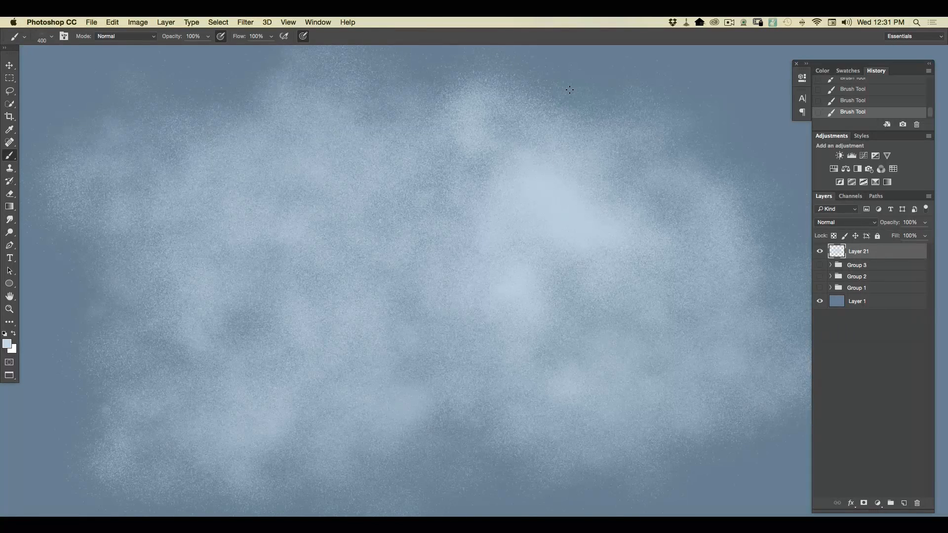
pyautogui.press('super+minus')
pyautogui.press('super+minus')
pyautogui.moveTo(599, 228)
pyautogui.mouseDown()
pyautogui.moveTo(655, 281)
pyautogui.moveTo(673, 282)
pyautogui.moveTo(634, 193)
pyautogui.moveTo(612, 201)
pyautogui.moveTo(529, 144)
pyautogui.moveTo(533, 194)
pyautogui.moveTo(606, 235)
pyautogui.moveTo(661, 328)
pyautogui.moveTo(688, 352)
pyautogui.moveTo(679, 321)
pyautogui.moveTo(699, 249)
pyautogui.moveTo(697, 322)
pyautogui.moveTo(620, 327)
pyautogui.moveTo(663, 413)
pyautogui.moveTo(511, 370)
pyautogui.moveTo(508, 430)
pyautogui.mouseUp()
# Swap the mist layer for a new one and spray sparse fine dust across its middle with the next 400 px brush.
pyautogui.moveTo(875, 253)
pyautogui.mouseDown()
pyautogui.moveTo(867, 360)
pyautogui.moveTo(888, 501)
pyautogui.moveTo(916, 503)
pyautogui.mouseUp()
pyautogui.click(903, 502)
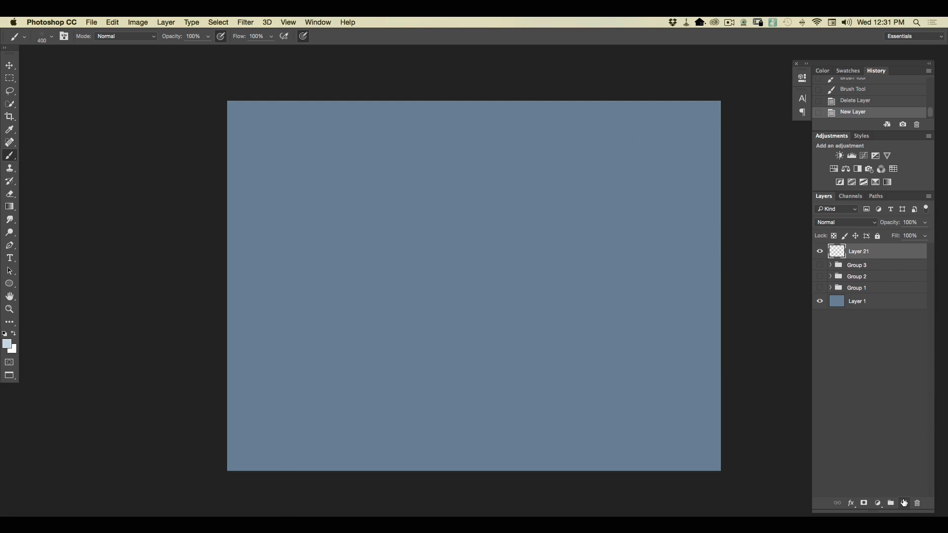
pyautogui.click(52, 36)
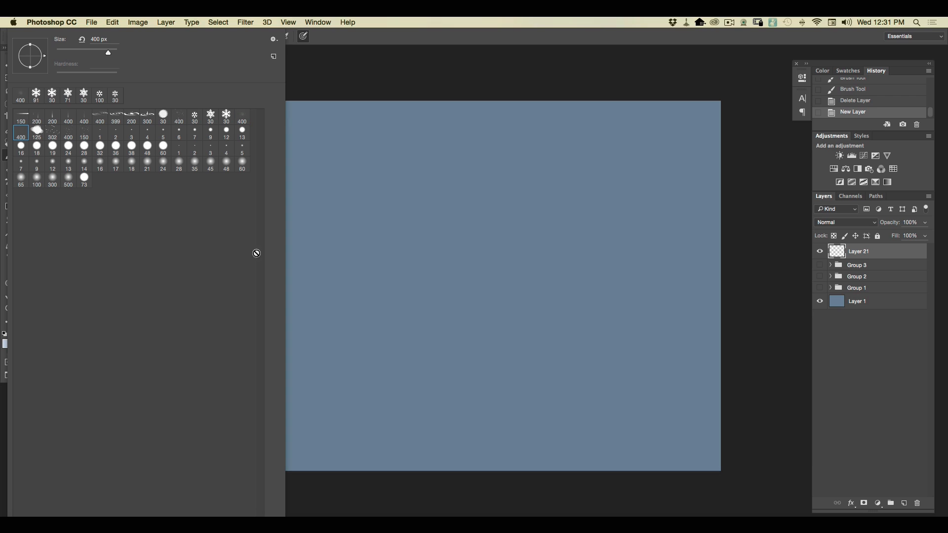
pyautogui.click(499, 303)
pyautogui.press('super+plus')
pyautogui.press('super+plus')
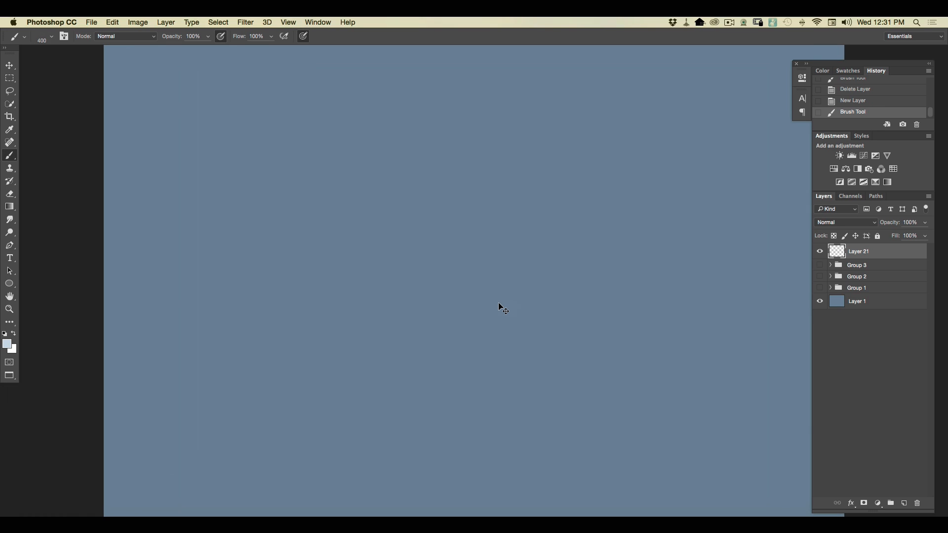
pyautogui.click(533, 232)
pyautogui.click(539, 256)
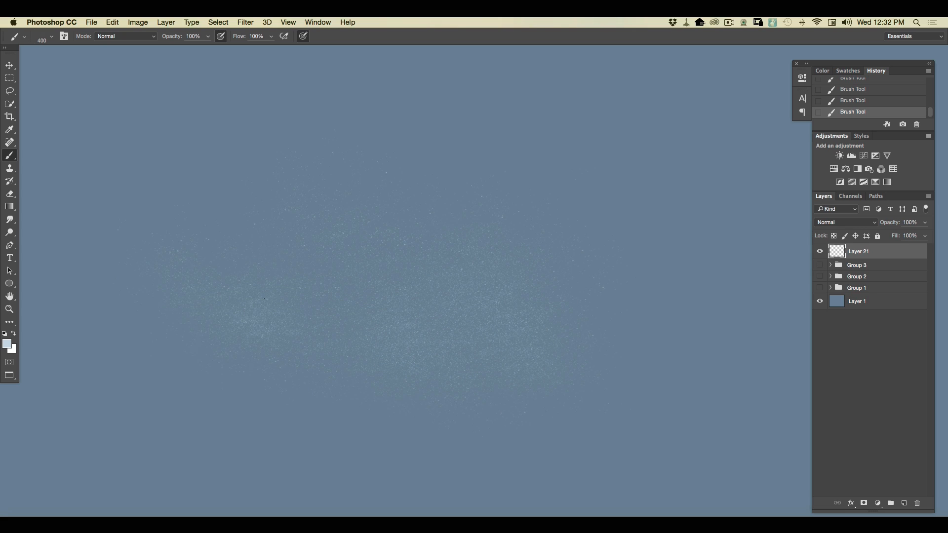
# Reduce the dust brush to 172 px and spray a faint streak of finer dust at the upper right of the canvas.
pyautogui.rightClick(56, 56)
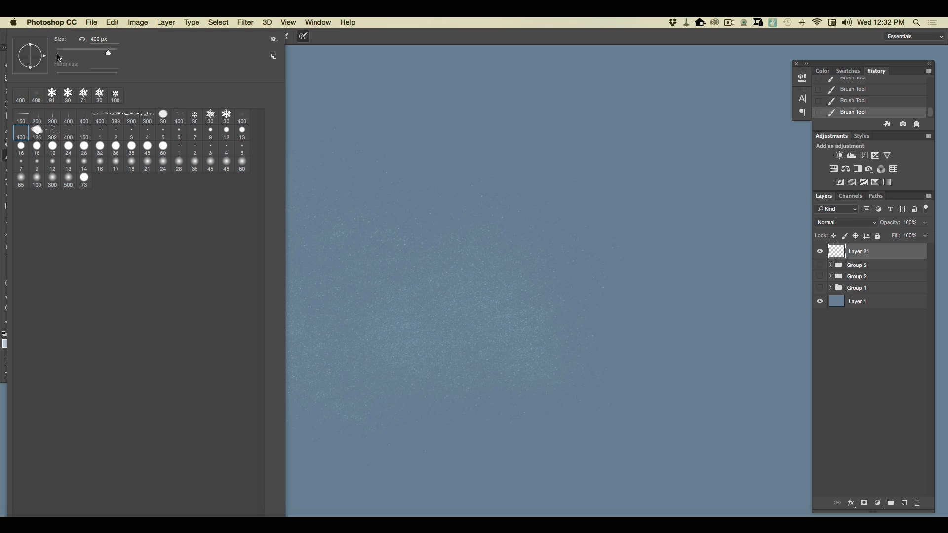
pyautogui.click(99, 52)
pyautogui.click(619, 172)
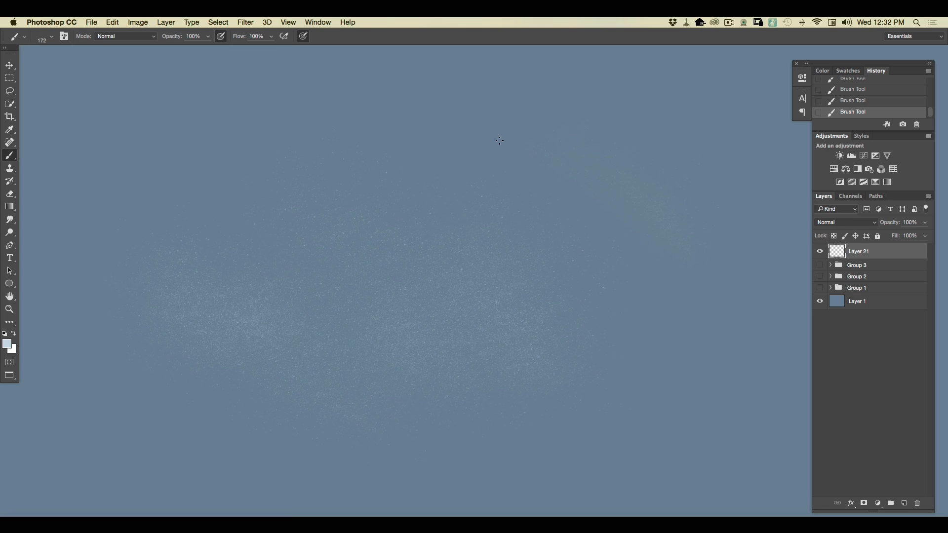
# Set the foreground colour to near-white ecf3f8 and spray brighter dust over the middle of the canvas with the 400 px brush.
pyautogui.click(7, 344)
pyautogui.click(146, 139)
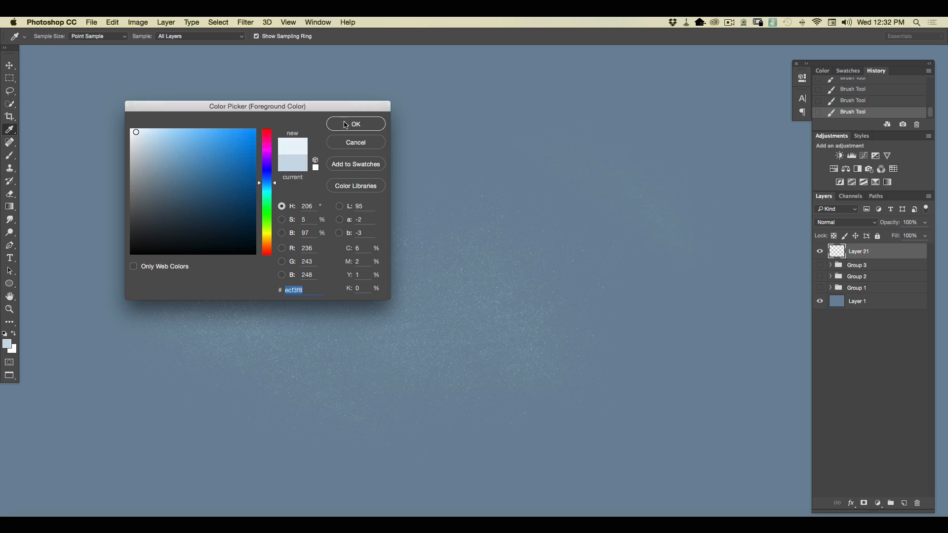
pyautogui.click(347, 124)
pyautogui.press('super+plus')
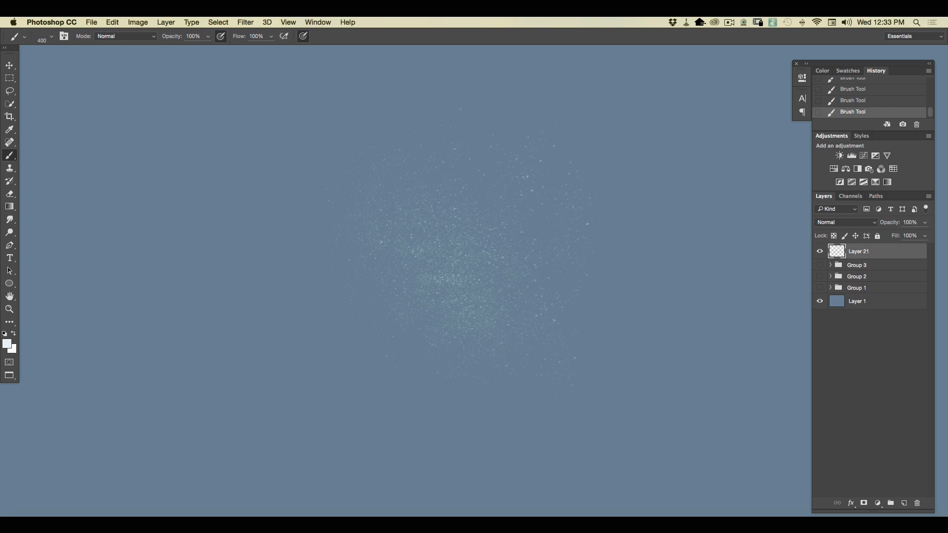
pyautogui.click(25, 37)
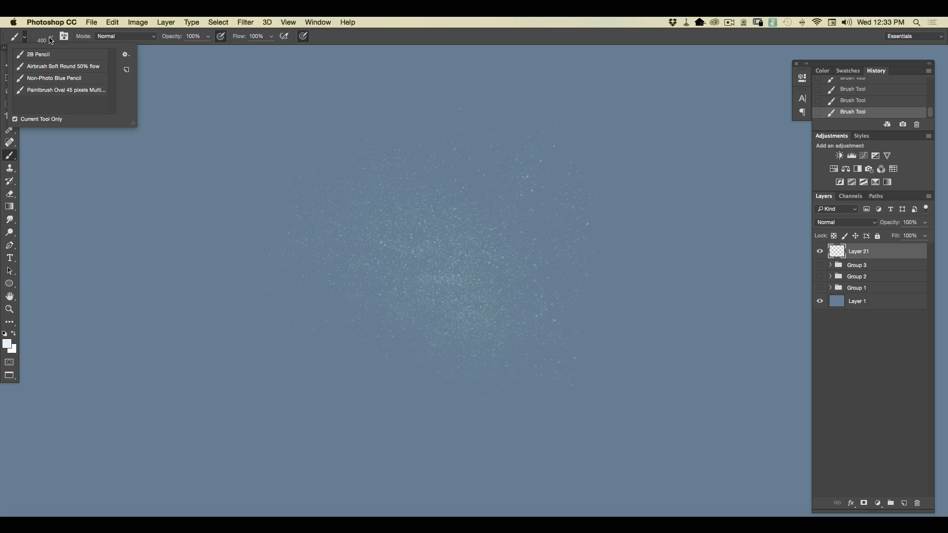
# Swap the dust layer for a new one and scatter curved fibre flecks across its middle with the 302 px brush.
pyautogui.click(50, 39)
pyautogui.click(36, 132)
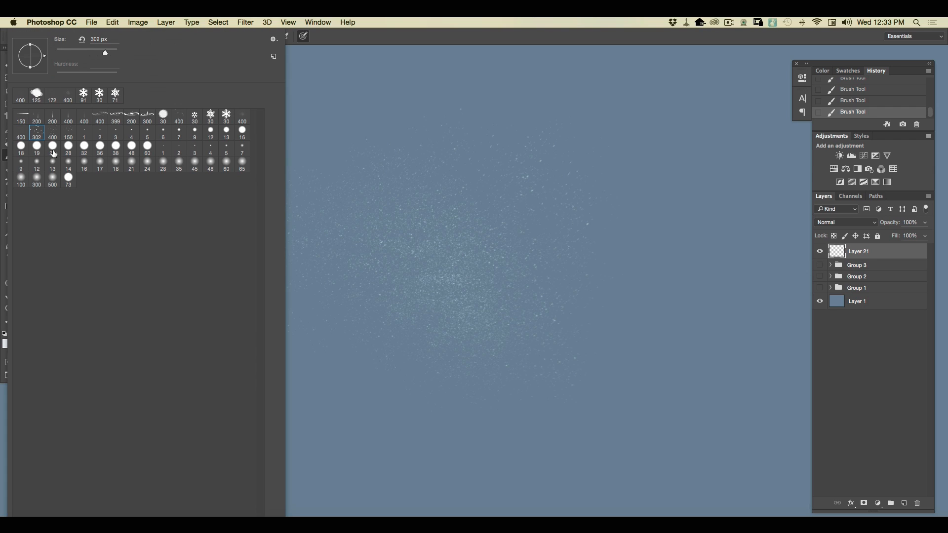
pyautogui.moveTo(878, 256); pyautogui.dragTo(916, 503)
pyautogui.click(904, 503)
pyautogui.moveTo(524, 320); pyautogui.dragTo(394, 277)
pyautogui.moveTo(424, 217); pyautogui.dragTo(530, 389)
pyautogui.moveTo(474, 316)
pyautogui.mouseDown()
pyautogui.moveTo(298, 168)
pyautogui.moveTo(269, 173)
pyautogui.moveTo(430, 328)
pyautogui.mouseUp()
pyautogui.moveTo(269, 292)
pyautogui.mouseDown()
pyautogui.moveTo(381, 345)
pyautogui.moveTo(197, 363)
pyautogui.moveTo(220, 324)
pyautogui.moveTo(182, 259)
pyautogui.moveTo(251, 384)
pyautogui.moveTo(226, 353)
pyautogui.moveTo(341, 376)
pyautogui.moveTo(443, 347)
pyautogui.moveTo(449, 298)
pyautogui.moveTo(535, 323)
pyautogui.moveTo(476, 226)
pyautogui.mouseUp()
# Extend the curved flecks over the upper, right and lower-left areas of the canvas with the 302 px brush.
pyautogui.press('super+minus')
pyautogui.press('super+minus')
pyautogui.moveTo(478, 223)
pyautogui.mouseDown()
pyautogui.moveTo(467, 261)
pyautogui.moveTo(355, 198)
pyautogui.moveTo(279, 190)
pyautogui.mouseUp()
pyautogui.moveTo(543, 269); pyautogui.dragTo(600, 146)
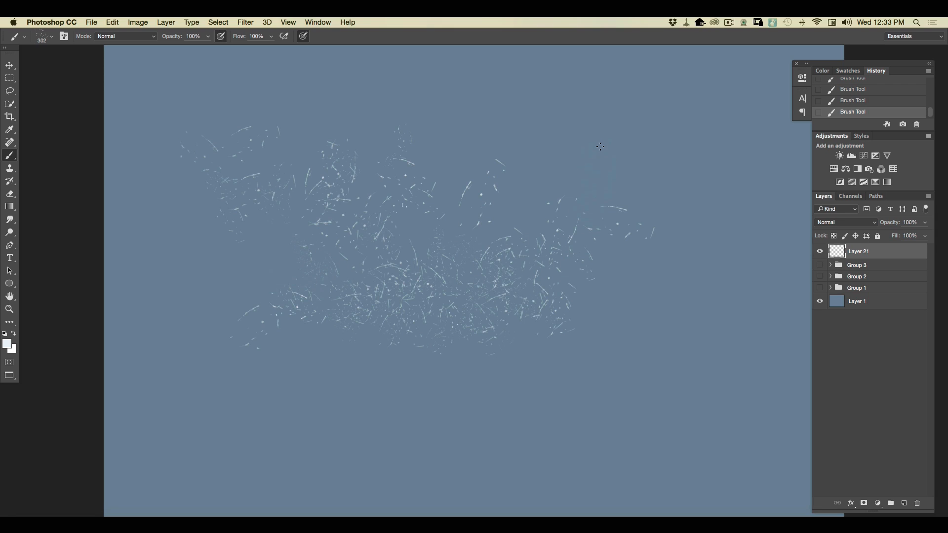
pyautogui.moveTo(617, 313)
pyautogui.mouseDown()
pyautogui.moveTo(710, 340)
pyautogui.moveTo(621, 341)
pyautogui.moveTo(610, 392)
pyautogui.mouseUp()
pyautogui.moveTo(352, 430); pyautogui.dragTo(242, 390)
pyautogui.moveTo(558, 255)
pyautogui.mouseDown()
pyautogui.moveTo(593, 264)
pyautogui.moveTo(587, 287)
pyautogui.moveTo(686, 247)
pyautogui.mouseUp()
pyautogui.moveTo(553, 328)
pyautogui.mouseDown()
pyautogui.moveTo(539, 301)
pyautogui.moveTo(575, 302)
pyautogui.moveTo(418, 258)
pyautogui.moveTo(208, 172)
pyautogui.mouseUp()
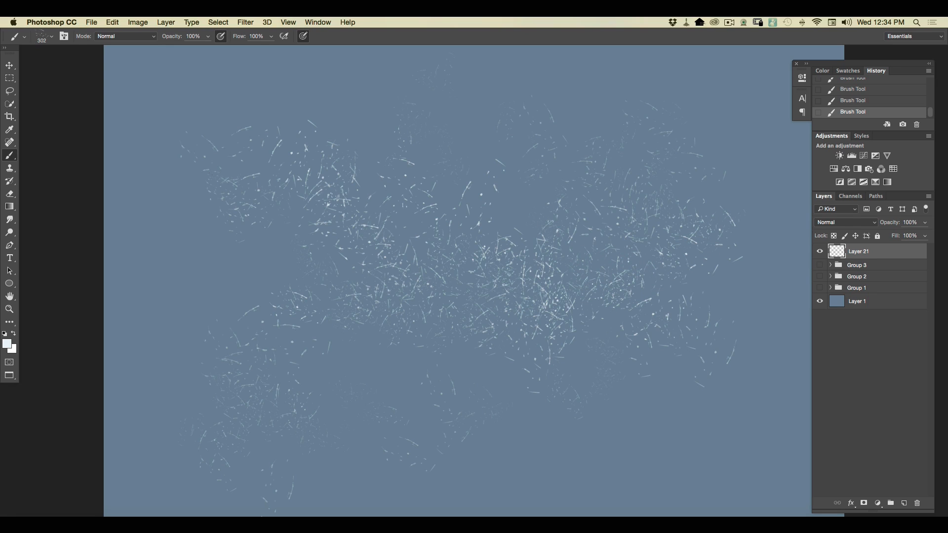
# Swap the curved-fleck layer for a new one and scatter short straight slivers across it with the 400 px brush.
pyautogui.moveTo(878, 254)
pyautogui.mouseDown()
pyautogui.moveTo(878, 454)
pyautogui.moveTo(888, 500)
pyautogui.moveTo(917, 502)
pyautogui.mouseUp()
pyautogui.click(49, 39)
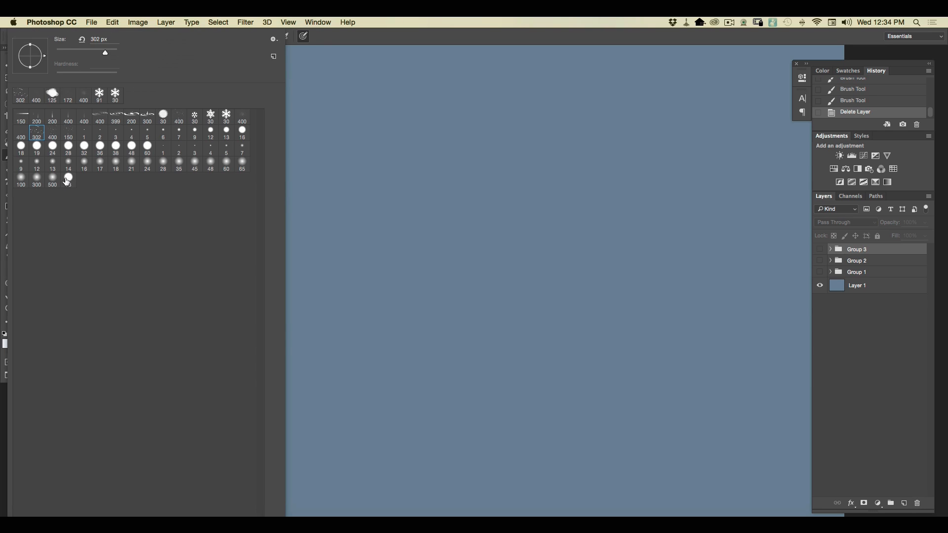
pyautogui.click(52, 132)
pyautogui.click(904, 503)
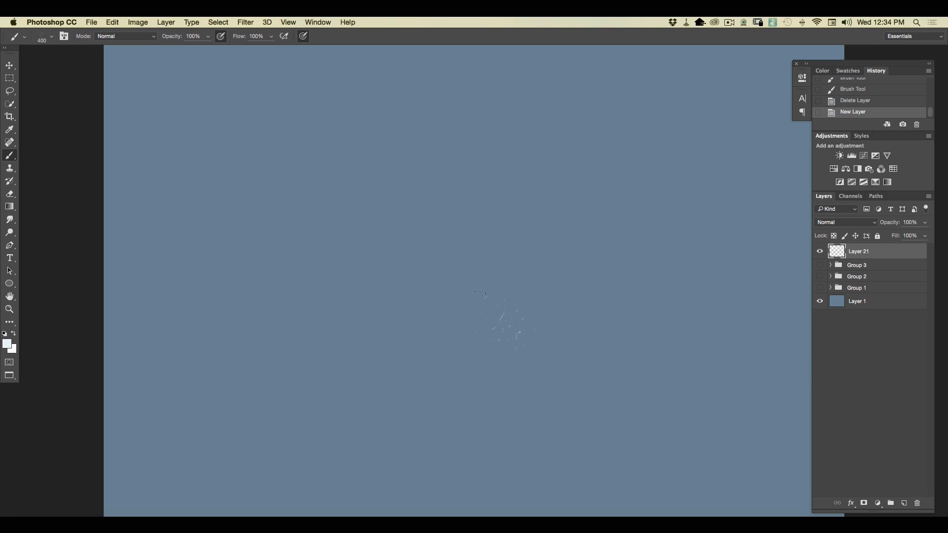
pyautogui.moveTo(480, 295)
pyautogui.mouseDown()
pyautogui.moveTo(403, 170)
pyautogui.moveTo(488, 326)
pyautogui.mouseUp()
pyautogui.moveTo(457, 284)
pyautogui.mouseDown()
pyautogui.moveTo(481, 321)
pyautogui.moveTo(345, 291)
pyautogui.mouseUp()
pyautogui.moveTo(505, 331); pyautogui.dragTo(568, 186)
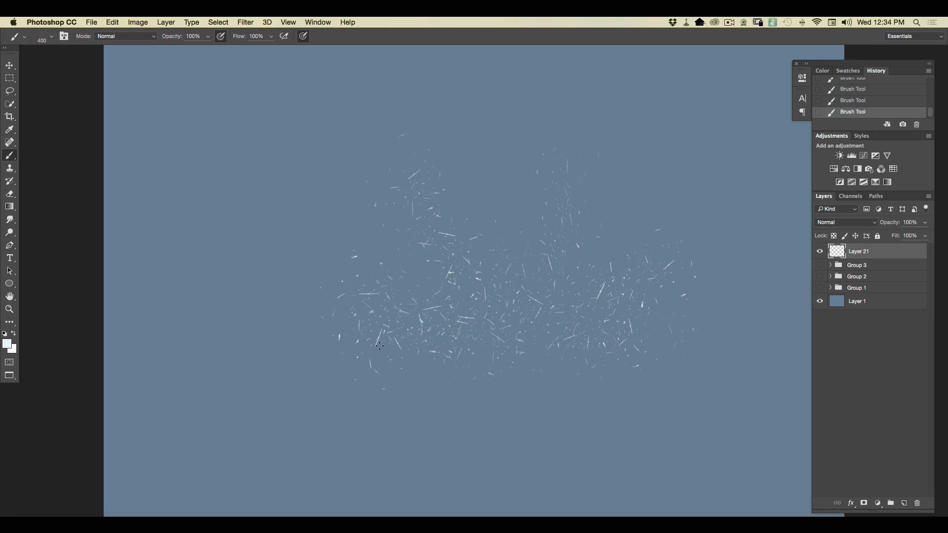
pyautogui.moveTo(323, 222); pyautogui.dragTo(289, 167)
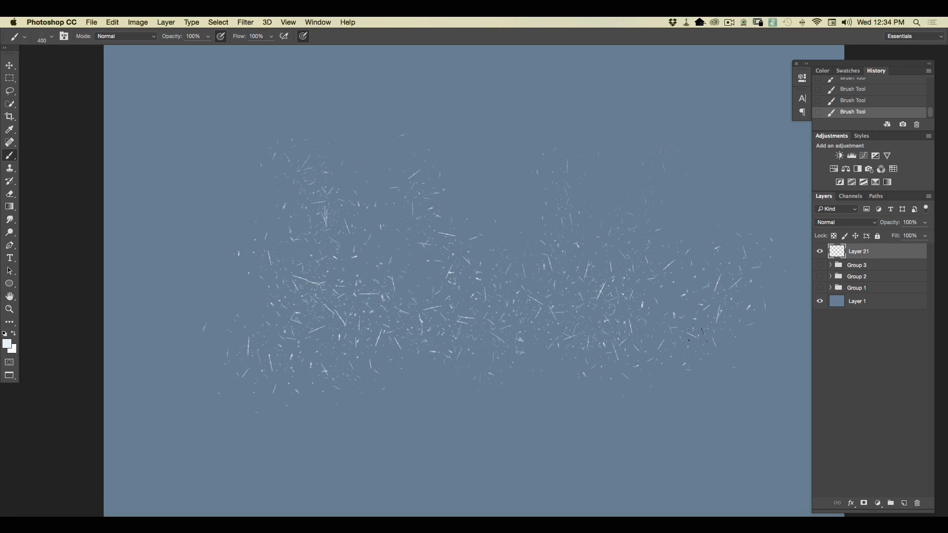
pyautogui.moveTo(499, 371)
pyautogui.mouseDown()
pyautogui.moveTo(463, 379)
pyautogui.moveTo(180, 384)
pyautogui.mouseUp()
# Swap the sliver layer for a new one and spray small bright specks across its middle with the 150 px brush.
pyautogui.moveTo(876, 255); pyautogui.dragTo(916, 502)
pyautogui.click(901, 503)
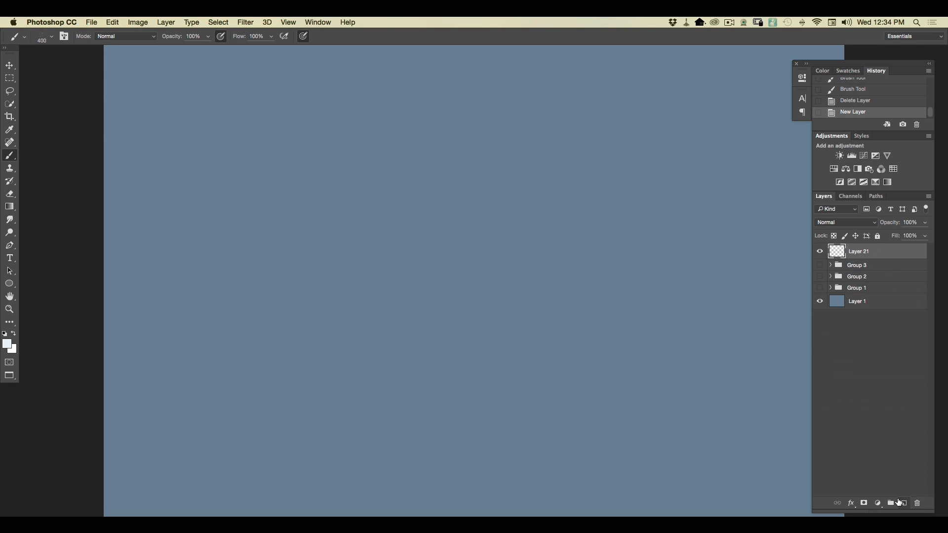
pyautogui.click(49, 38)
pyautogui.click(68, 132)
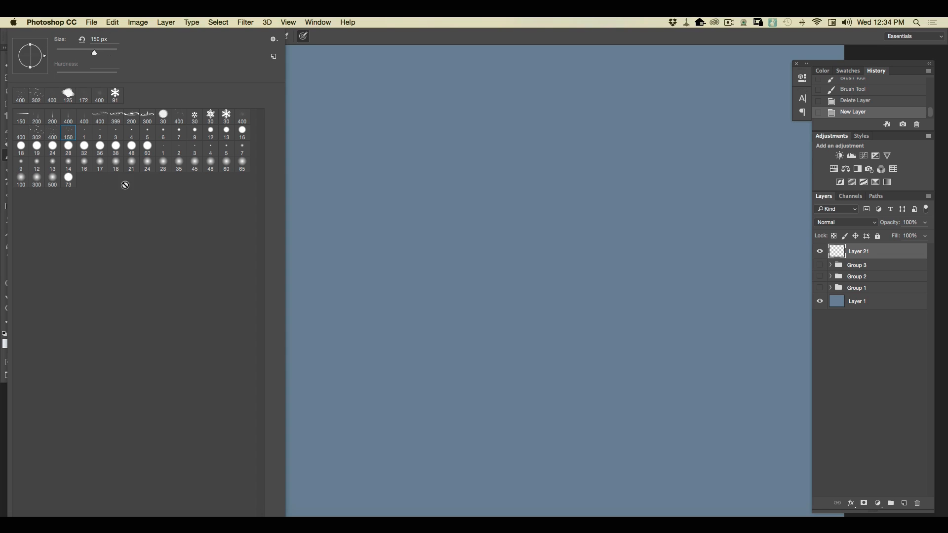
pyautogui.click(559, 303)
pyautogui.moveTo(561, 217)
pyautogui.mouseDown()
pyautogui.moveTo(532, 385)
pyautogui.moveTo(502, 299)
pyautogui.moveTo(499, 239)
pyautogui.moveTo(480, 232)
pyautogui.mouseUp()
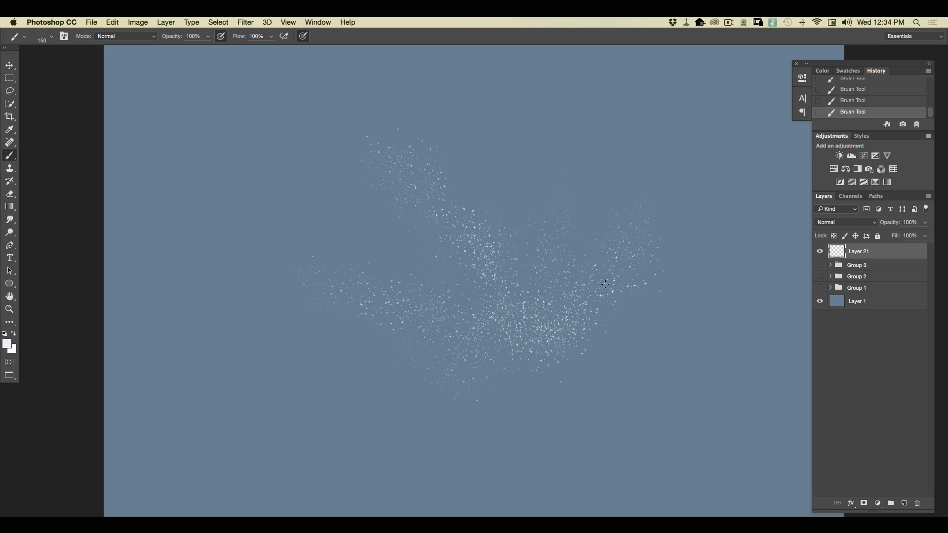
pyautogui.moveTo(531, 343); pyautogui.dragTo(274, 342)
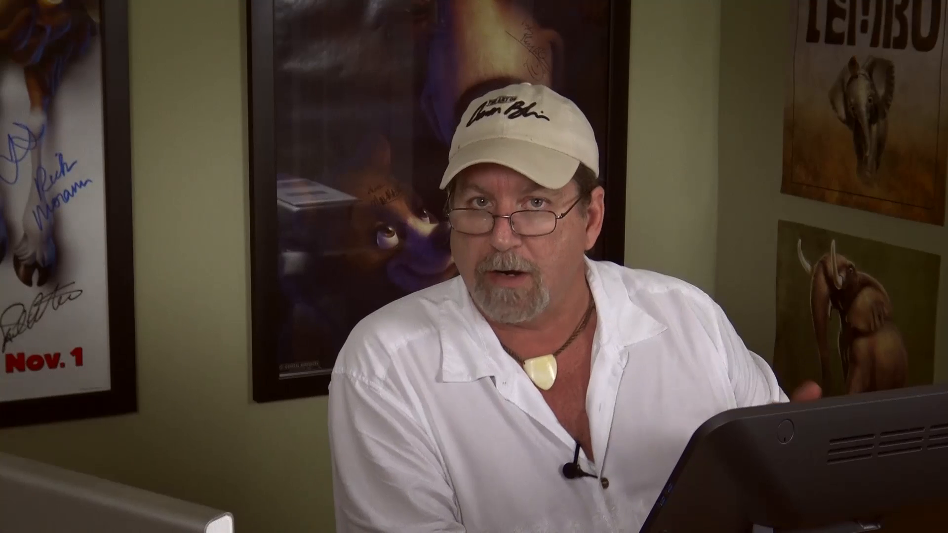
# Replace the speck layer with a new layer and flood it with the darker blue 58768c using the Paint Bucket.
pyautogui.moveTo(914, 415); pyautogui.dragTo(916, 503)
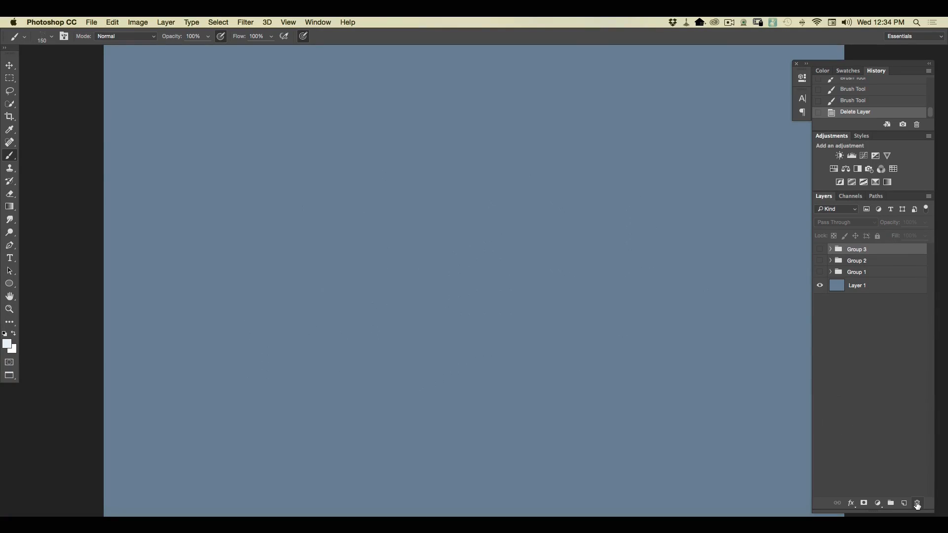
pyautogui.click(902, 503)
pyautogui.press('super+minus')
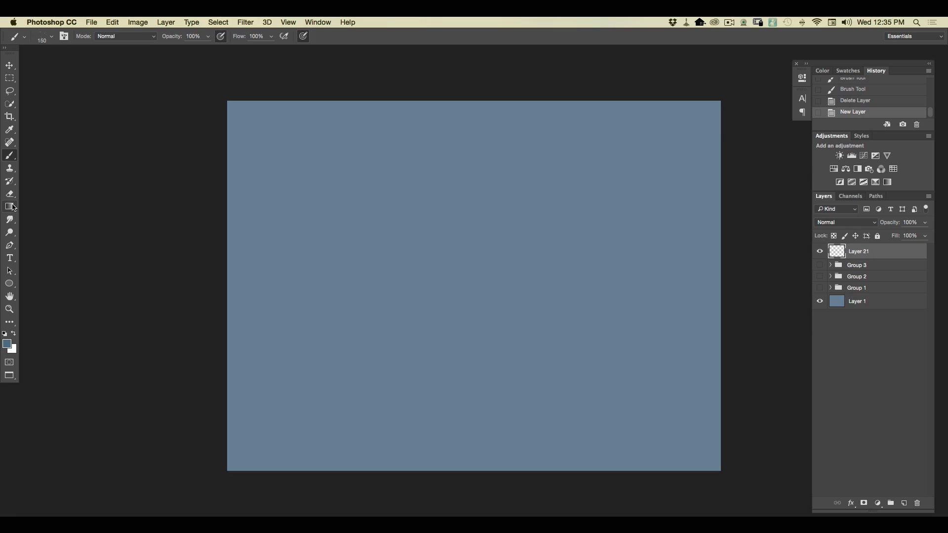
pyautogui.click(9, 206)
pyautogui.click(42, 216)
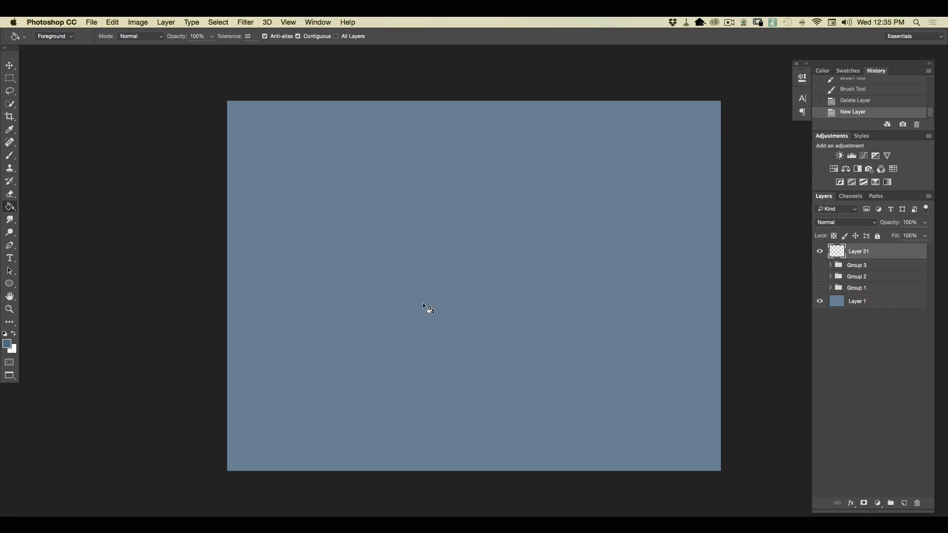
pyautogui.click(422, 303)
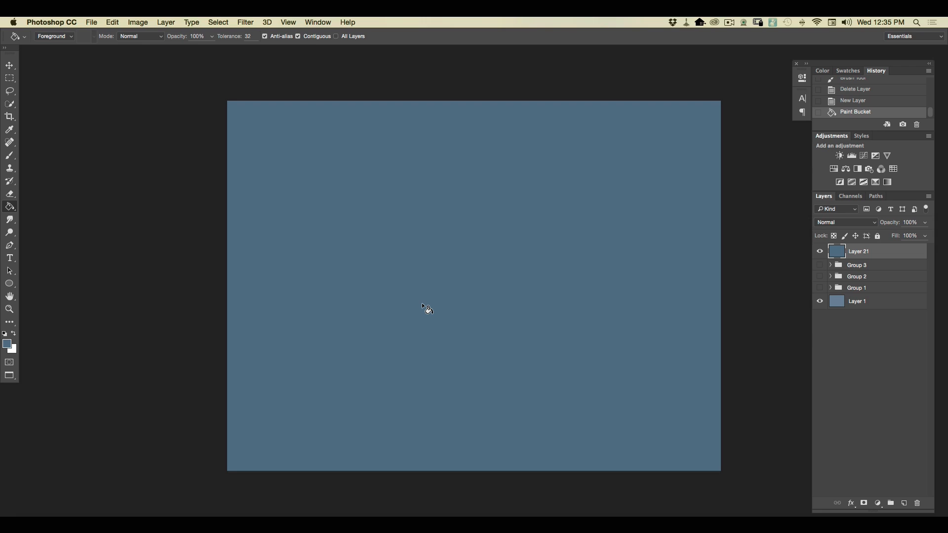
# Add an empty layer above the blue fill and set the foreground colour to light blue 93aec3.
pyautogui.click(902, 503)
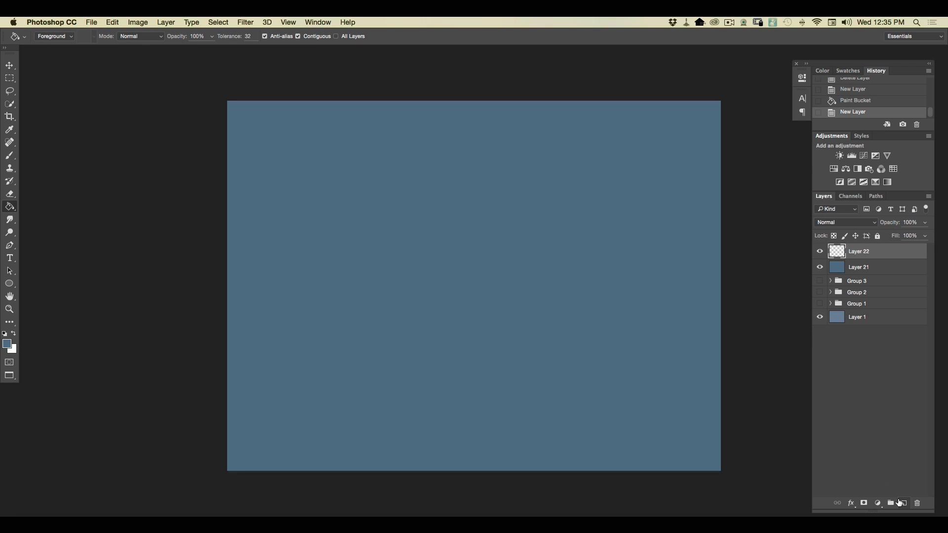
pyautogui.click(8, 344)
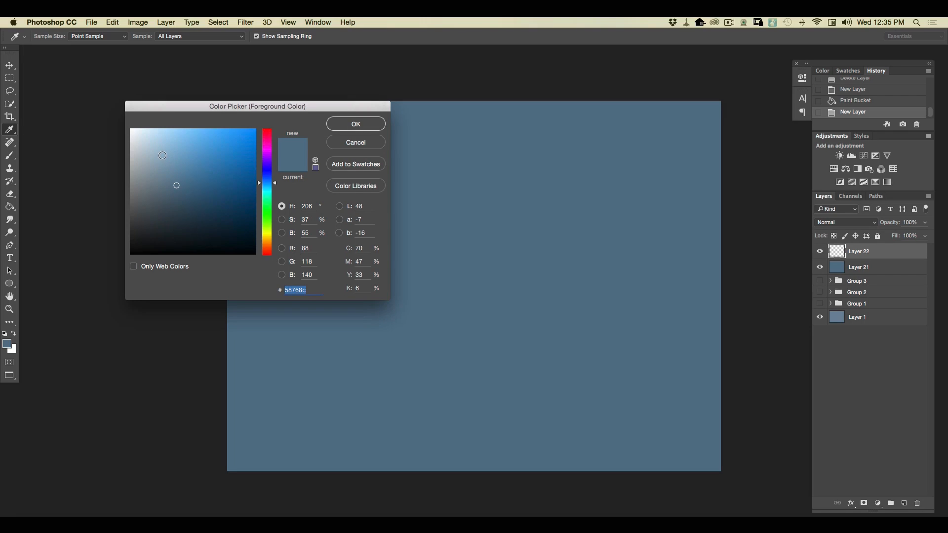
pyautogui.click(161, 154)
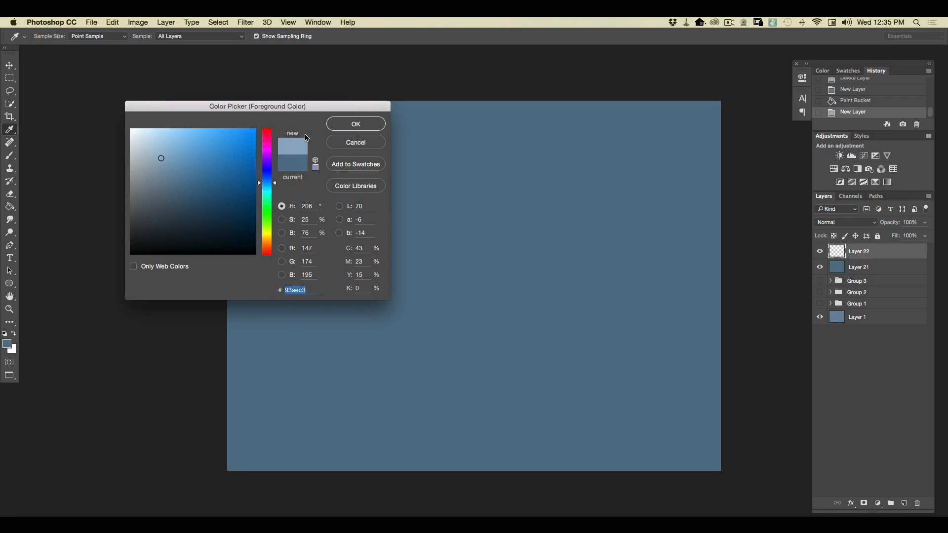
pyautogui.click(345, 125)
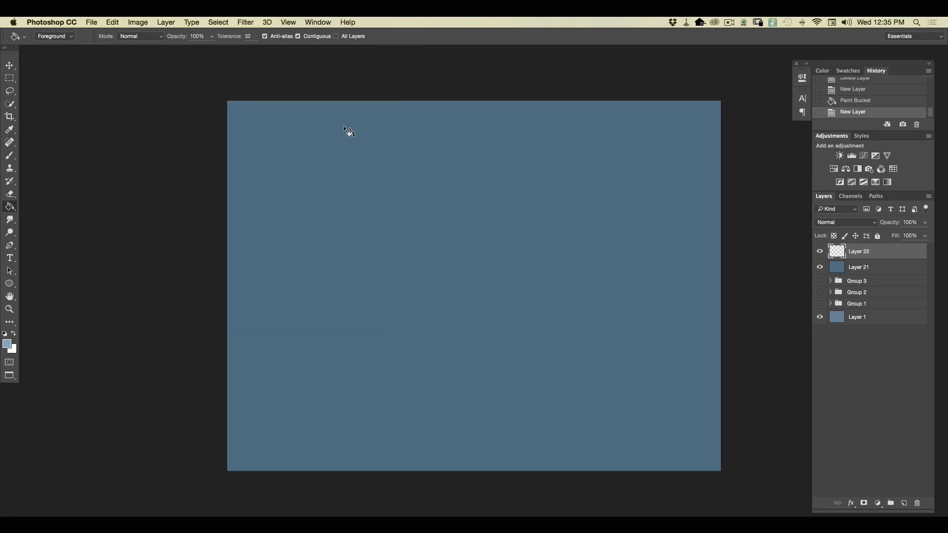
# Stamp partial ripple marks of varying strength all over the lower two-thirds of the canvas with the 400 px ripple brush.
pyautogui.press('b')
pyautogui.click(48, 38)
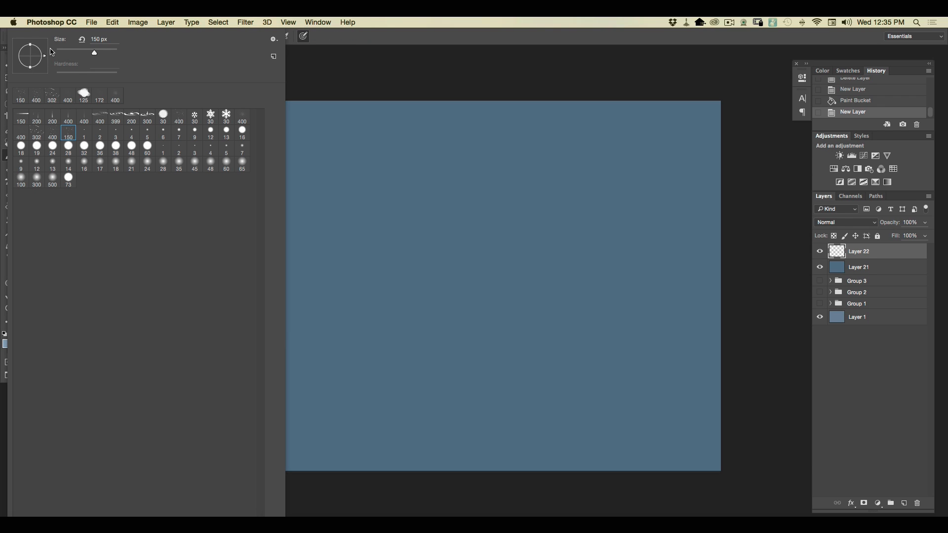
pyautogui.click(102, 120)
pyautogui.click(390, 408)
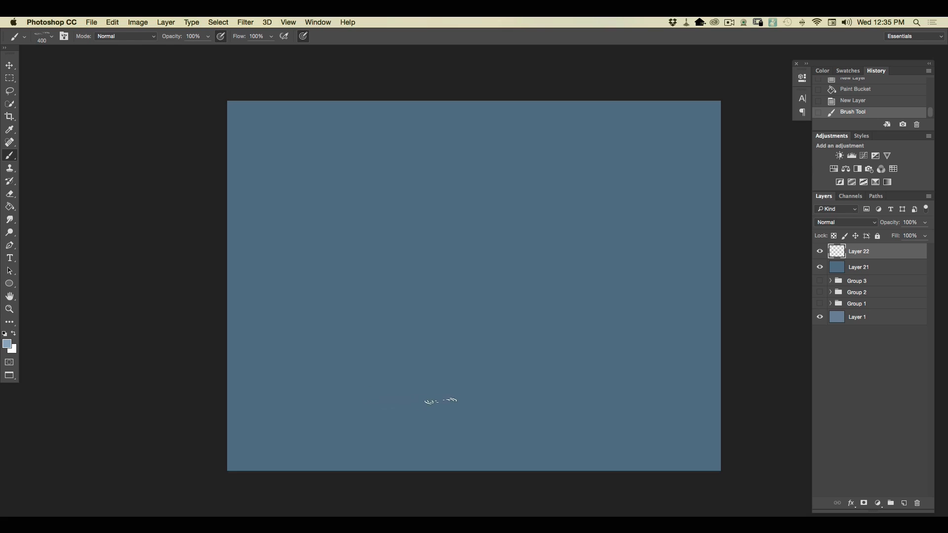
pyautogui.click(411, 407)
pyautogui.click(369, 381)
pyautogui.click(577, 410)
pyautogui.click(460, 425)
pyautogui.click(303, 381)
pyautogui.click(357, 427)
pyautogui.click(449, 435)
pyautogui.click(593, 446)
pyautogui.click(577, 411)
pyautogui.click(568, 348)
pyautogui.click(695, 387)
pyautogui.click(659, 374)
pyautogui.click(513, 369)
pyautogui.click(450, 385)
pyautogui.click(365, 327)
pyautogui.click(458, 331)
pyautogui.click(576, 335)
pyautogui.click(510, 325)
pyautogui.click(421, 336)
pyautogui.click(359, 354)
pyautogui.click(446, 281)
pyautogui.click(702, 279)
pyautogui.click(594, 319)
pyautogui.click(336, 302)
pyautogui.click(317, 280)
pyautogui.click(533, 294)
pyautogui.click(496, 296)
pyautogui.click(396, 293)
pyautogui.click(379, 261)
pyautogui.click(286, 286)
pyautogui.click(605, 280)
pyautogui.click(338, 335)
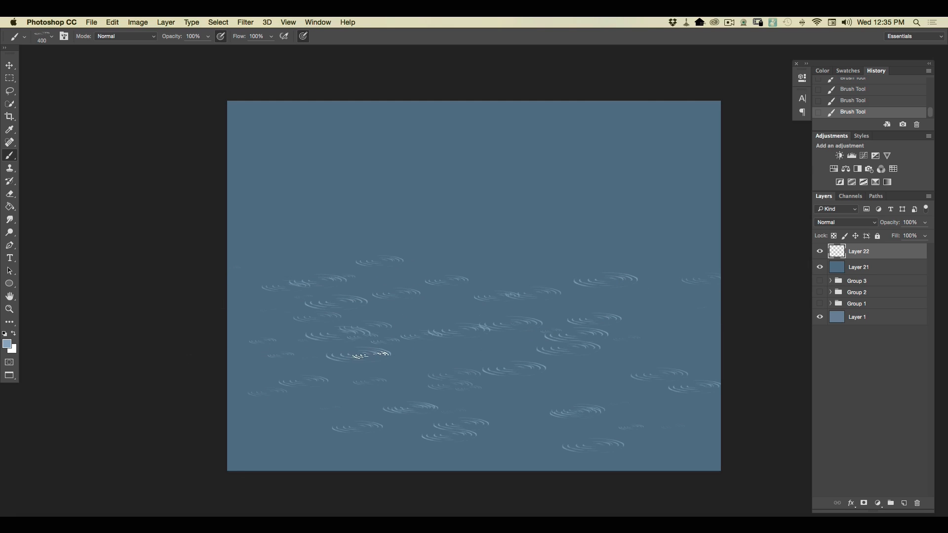
pyautogui.click(399, 351)
pyautogui.click(454, 347)
pyautogui.click(312, 402)
pyautogui.click(304, 442)
pyautogui.click(239, 451)
pyautogui.click(399, 466)
pyautogui.click(510, 451)
pyautogui.click(559, 452)
pyautogui.click(684, 401)
pyautogui.click(650, 438)
pyautogui.click(665, 346)
pyautogui.click(554, 330)
pyautogui.click(619, 275)
pyautogui.click(540, 250)
pyautogui.click(438, 244)
pyautogui.click(530, 237)
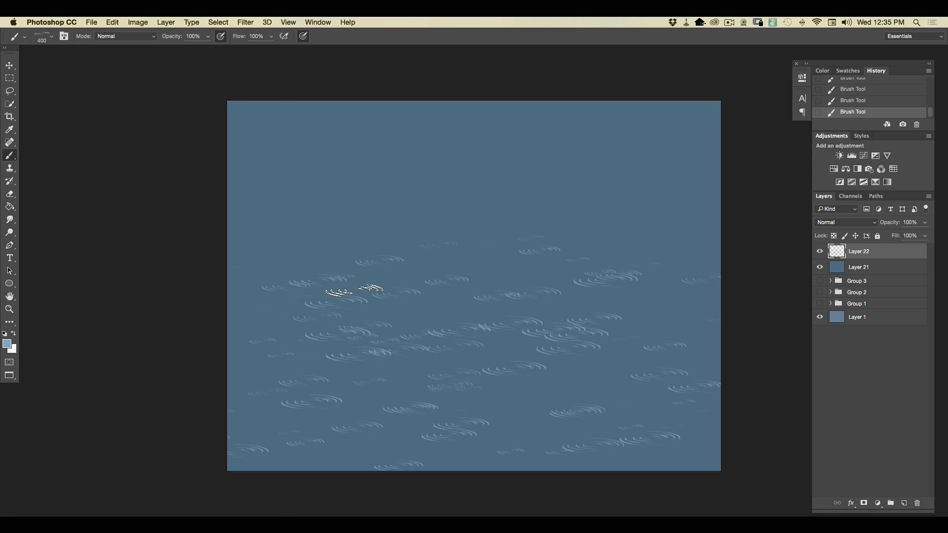
# Scatter rounder water rings among the ripples across the lower canvas with the 399 px brush.
pyautogui.click(50, 37)
pyautogui.click(117, 121)
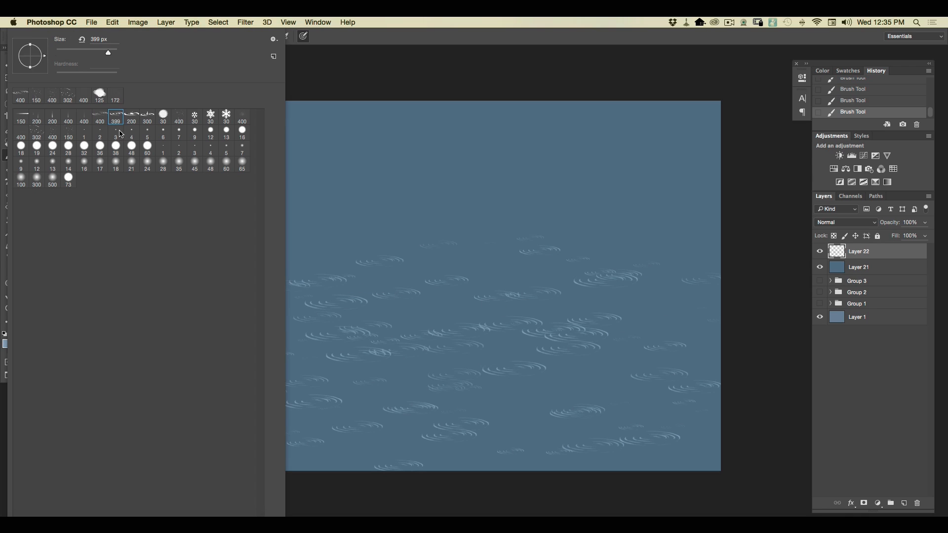
pyautogui.moveTo(710, 328)
pyautogui.mouseDown()
pyautogui.moveTo(493, 307)
pyautogui.moveTo(700, 315)
pyautogui.moveTo(467, 298)
pyautogui.mouseUp()
pyautogui.moveTo(351, 286)
pyautogui.mouseDown()
pyautogui.moveTo(529, 277)
pyautogui.moveTo(289, 273)
pyautogui.moveTo(317, 258)
pyautogui.moveTo(232, 322)
pyautogui.moveTo(481, 380)
pyautogui.moveTo(488, 399)
pyautogui.moveTo(292, 392)
pyautogui.moveTo(604, 398)
pyautogui.moveTo(714, 419)
pyautogui.moveTo(625, 432)
pyautogui.moveTo(523, 422)
pyautogui.moveTo(721, 444)
pyautogui.moveTo(523, 443)
pyautogui.moveTo(669, 458)
pyautogui.moveTo(671, 469)
pyautogui.moveTo(330, 441)
pyautogui.moveTo(119, 444)
pyautogui.moveTo(222, 390)
pyautogui.moveTo(240, 361)
pyautogui.moveTo(369, 364)
pyautogui.mouseUp()
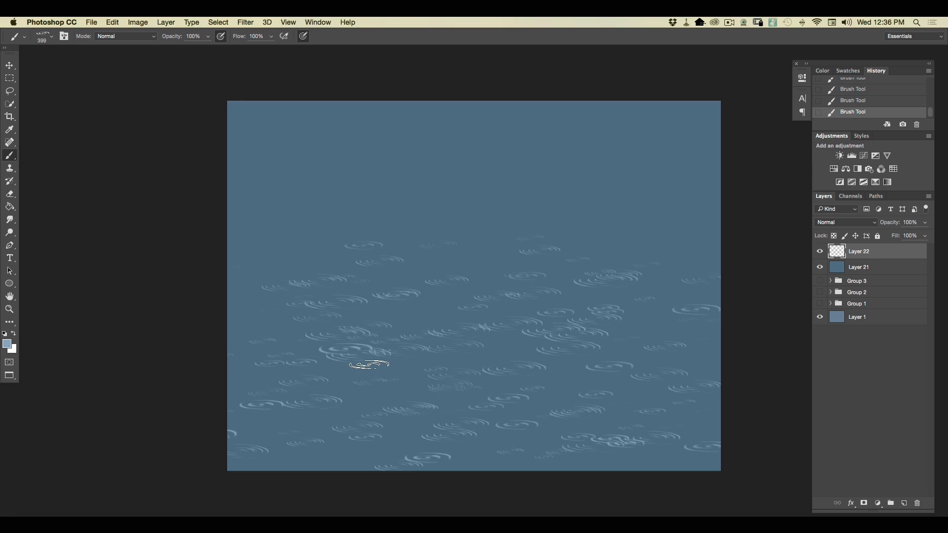
pyautogui.moveTo(369, 364)
pyautogui.mouseDown()
pyautogui.moveTo(395, 268)
pyautogui.moveTo(440, 265)
pyautogui.moveTo(193, 264)
pyautogui.moveTo(211, 299)
pyautogui.moveTo(343, 311)
pyautogui.moveTo(365, 332)
pyautogui.mouseUp()
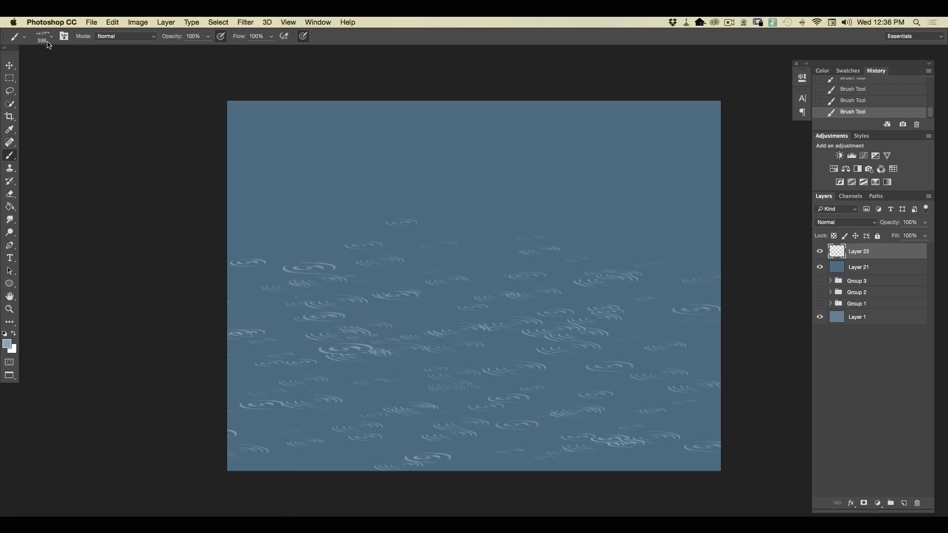
# Add small bright droplet rings among the ripples across the lower canvas with the 200 px brush.
pyautogui.click(49, 36)
pyautogui.click(132, 118)
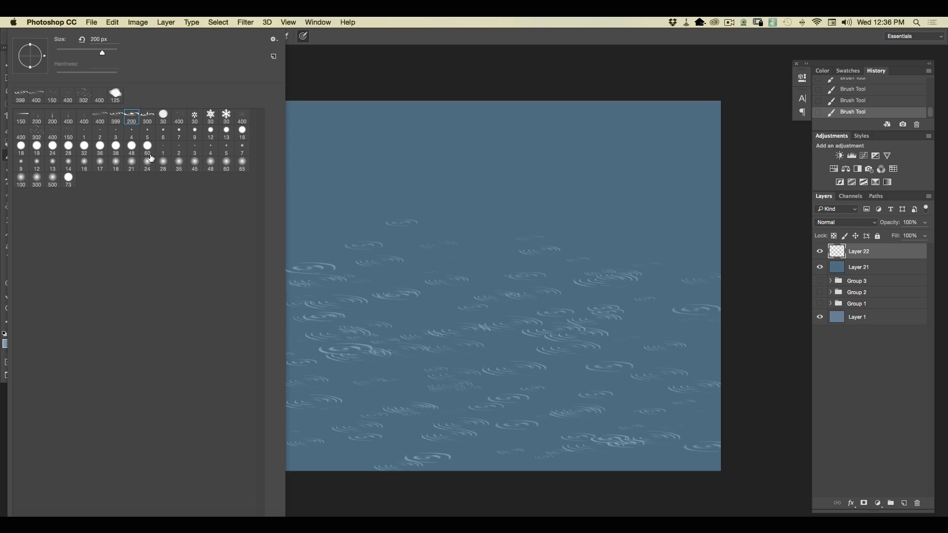
pyautogui.click(718, 384)
pyautogui.moveTo(407, 377)
pyautogui.mouseDown()
pyautogui.moveTo(527, 429)
pyautogui.moveTo(270, 450)
pyautogui.moveTo(409, 311)
pyautogui.moveTo(180, 306)
pyautogui.mouseUp()
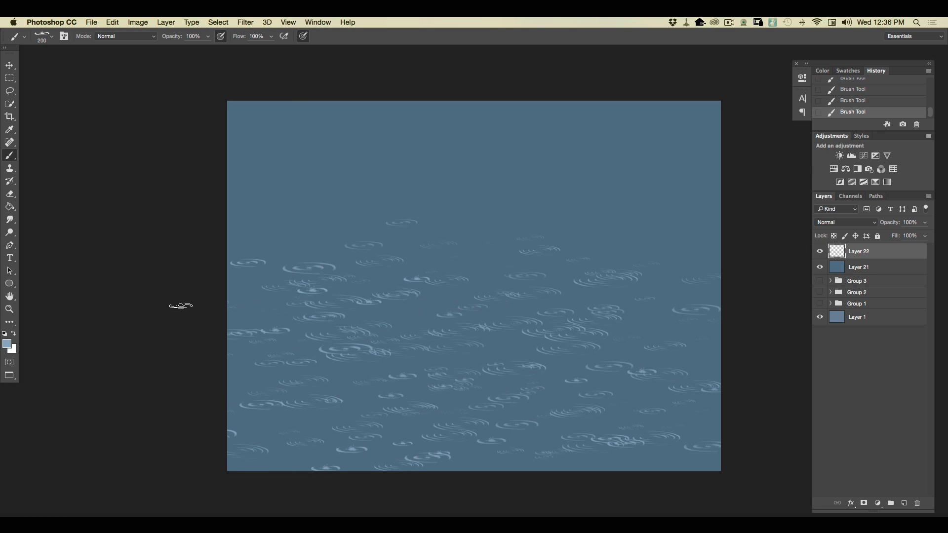
# Stamp rings with a pointed central splash at scattered spots among the ripples with the 300 px brush.
pyautogui.click(50, 37)
pyautogui.click(147, 118)
pyautogui.click(404, 294)
pyautogui.moveTo(372, 419)
pyautogui.mouseDown()
pyautogui.moveTo(232, 425)
pyautogui.moveTo(421, 445)
pyautogui.moveTo(607, 440)
pyautogui.moveTo(679, 367)
pyautogui.moveTo(507, 353)
pyautogui.moveTo(289, 361)
pyautogui.mouseUp()
pyautogui.click(283, 296)
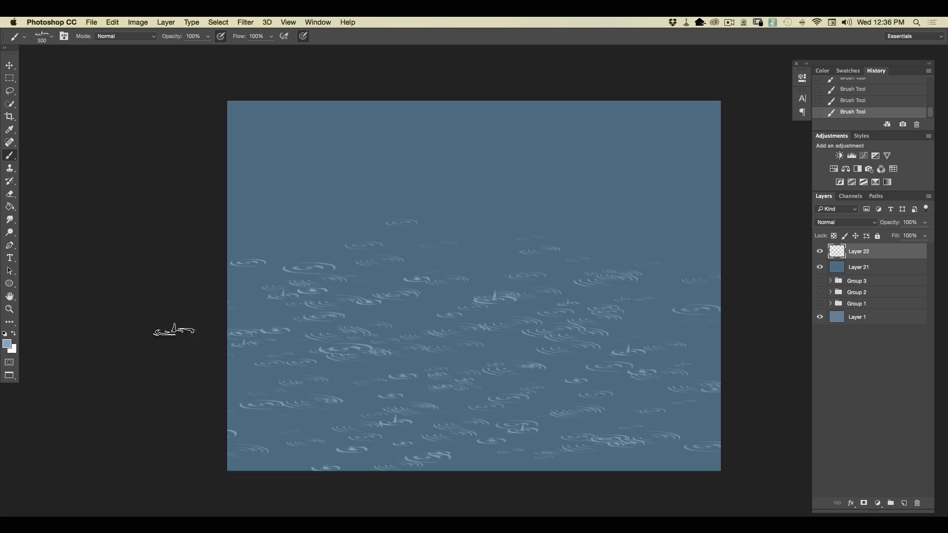
pyautogui.click(271, 434)
pyautogui.click(358, 400)
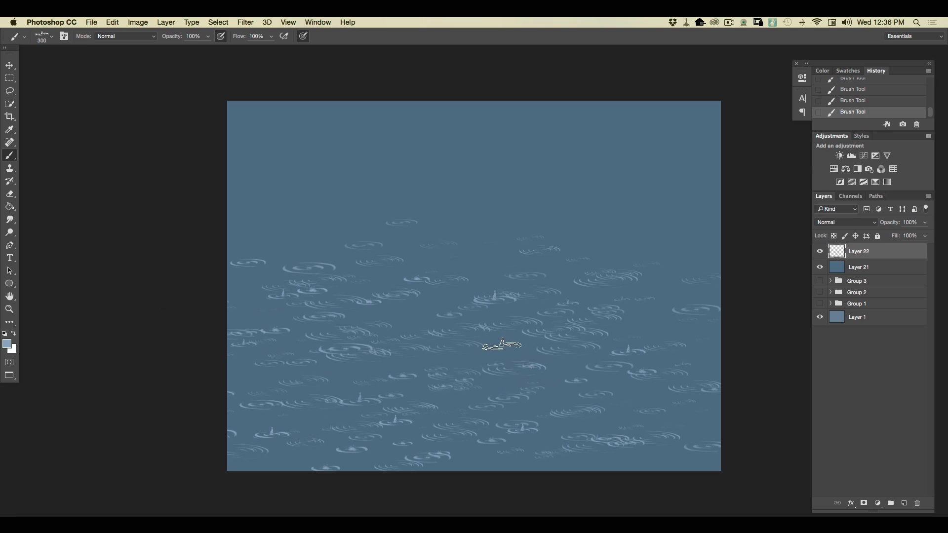
pyautogui.click(453, 243)
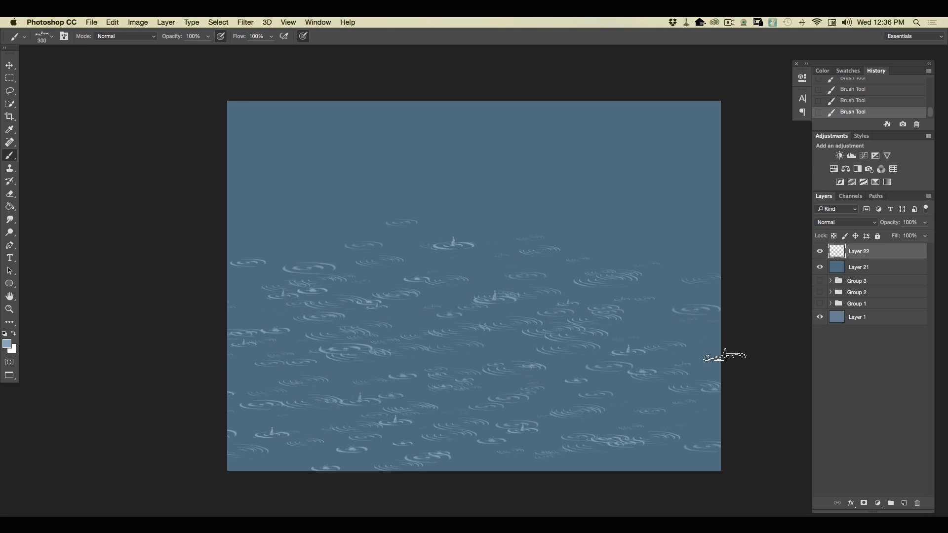
pyautogui.click(634, 424)
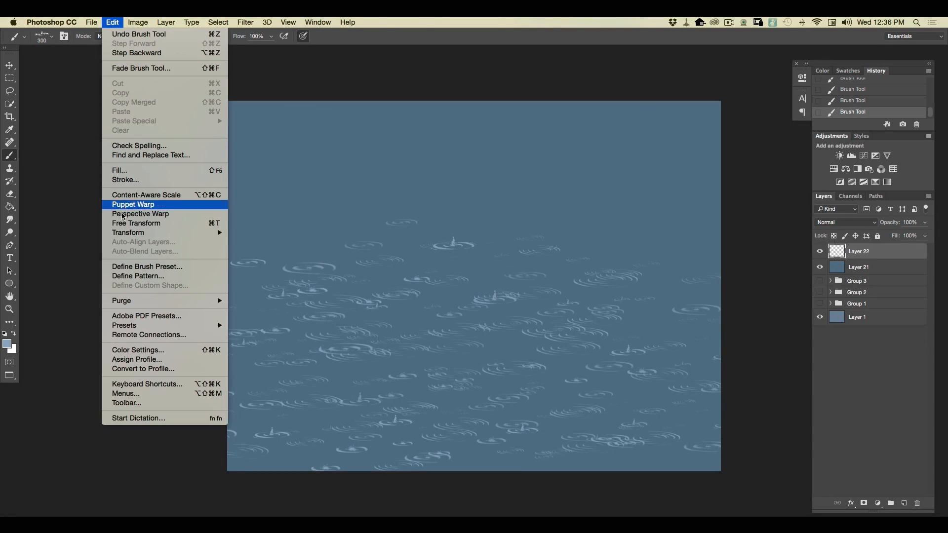
# Distort the ripple layer into perspective by flattening it toward the lower canvas and narrowing its far edge into a trapezoid.
pyautogui.moveTo(125, 234)
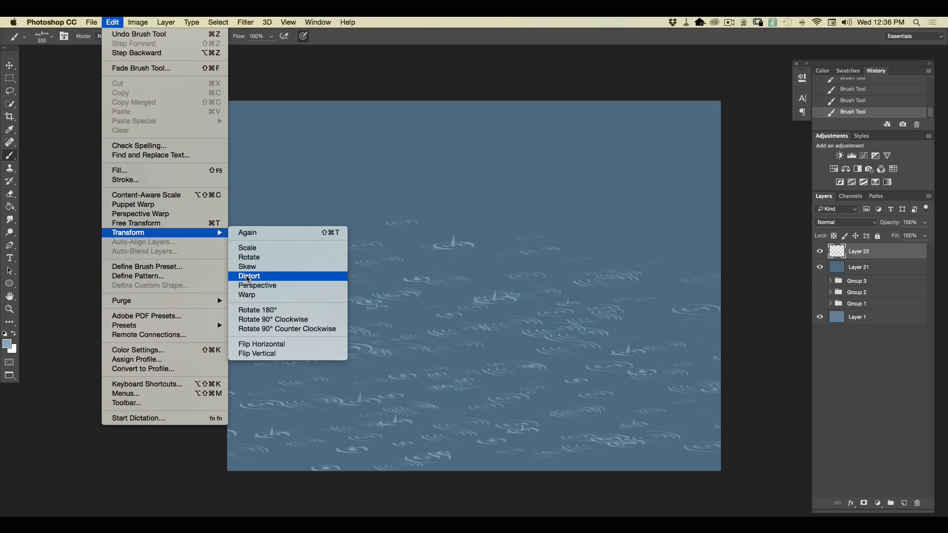
pyautogui.click(247, 269)
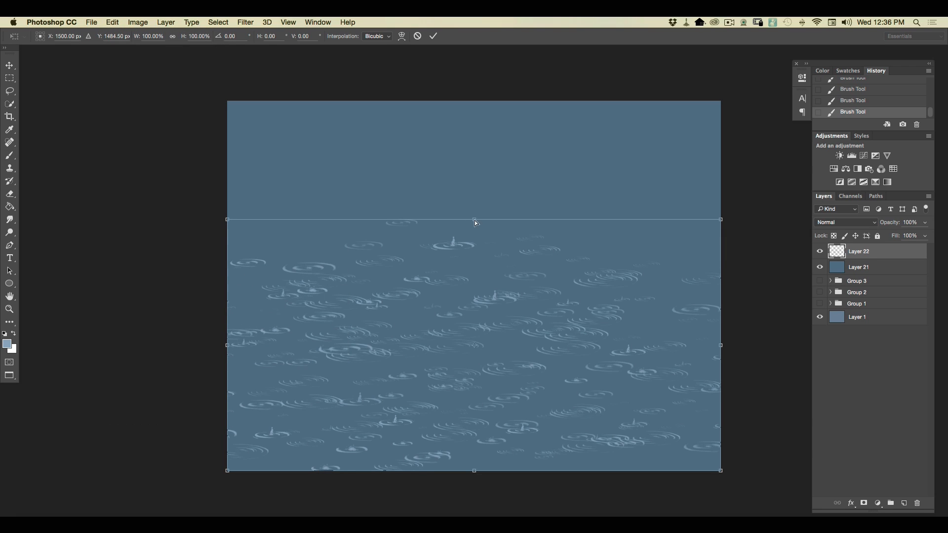
pyautogui.moveTo(473, 220); pyautogui.dragTo(472, 307)
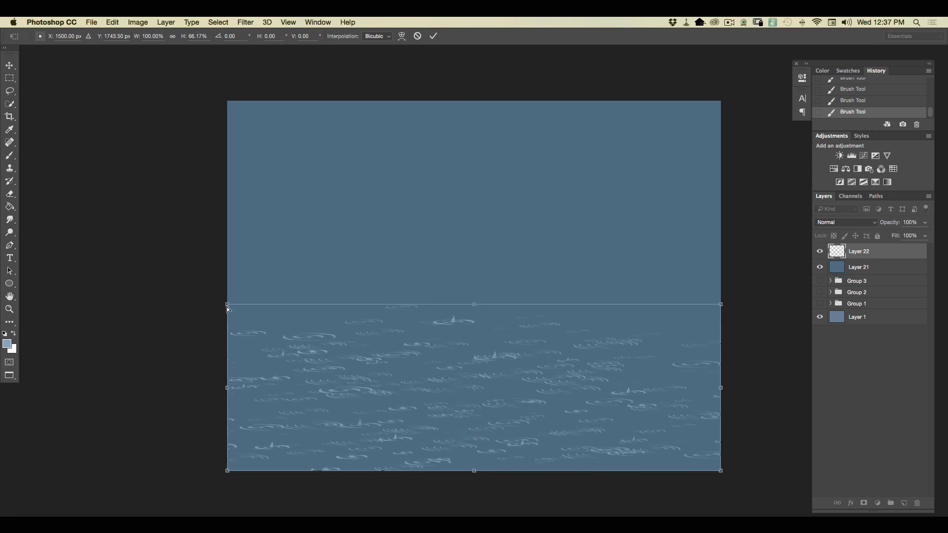
pyautogui.moveTo(227, 304); pyautogui.dragTo(346, 319)
pyautogui.moveTo(719, 304); pyautogui.dragTo(616, 318)
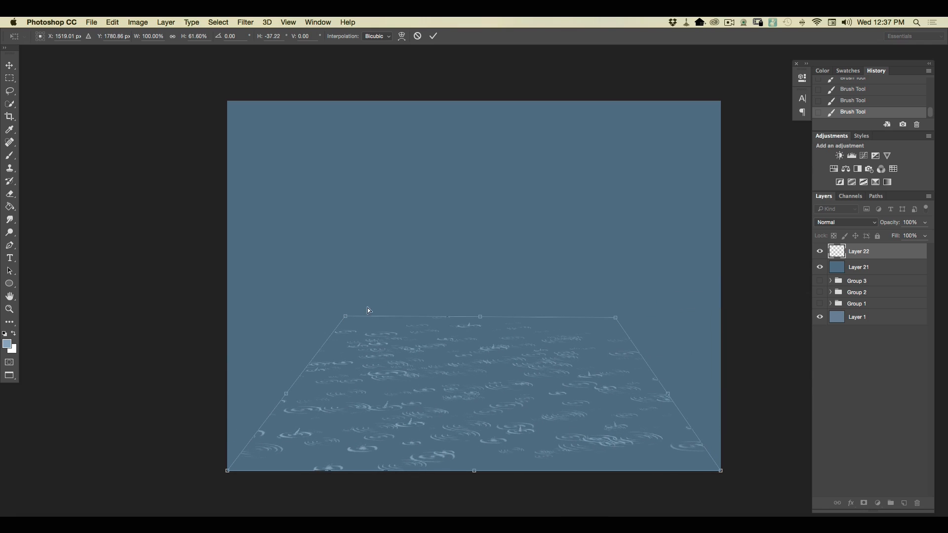
pyautogui.moveTo(345, 317); pyautogui.dragTo(357, 320)
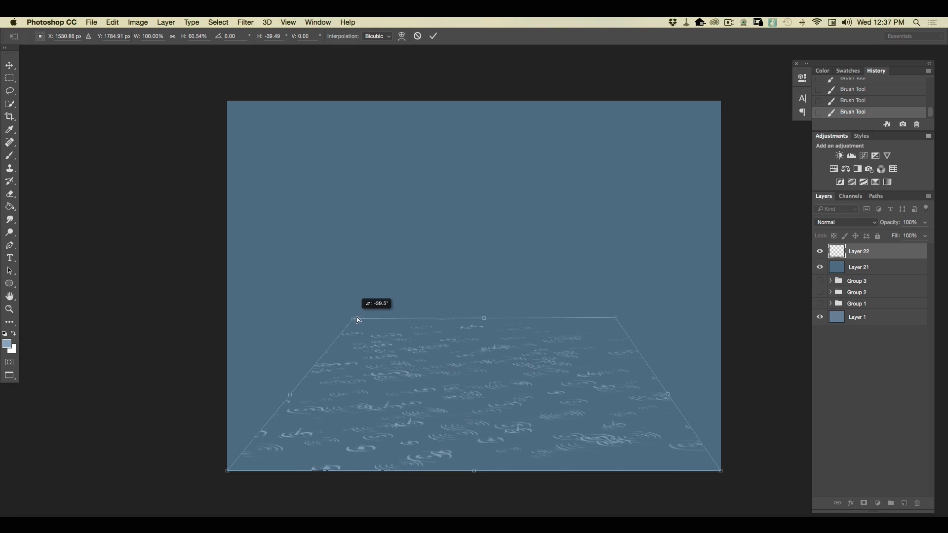
pyautogui.moveTo(615, 318); pyautogui.dragTo(600, 322)
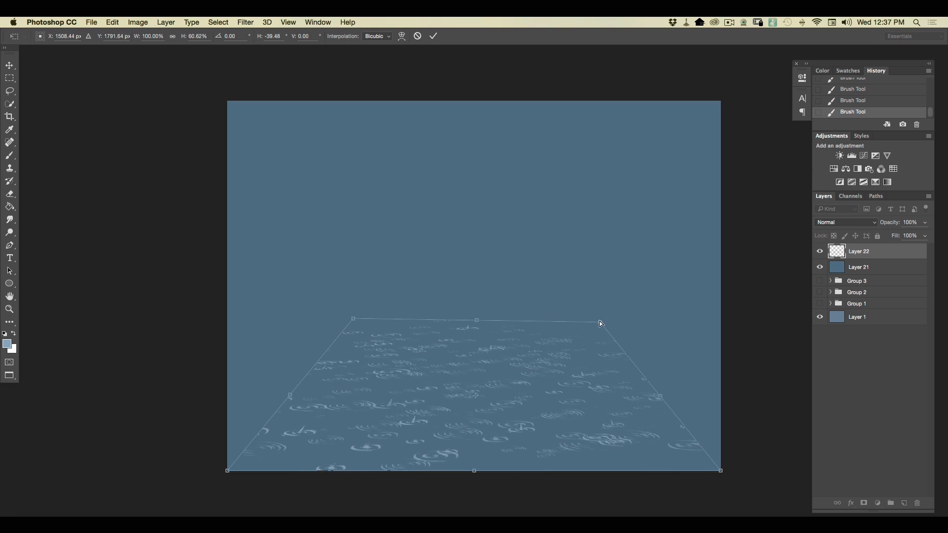
pyautogui.moveTo(352, 320); pyautogui.dragTo(365, 326)
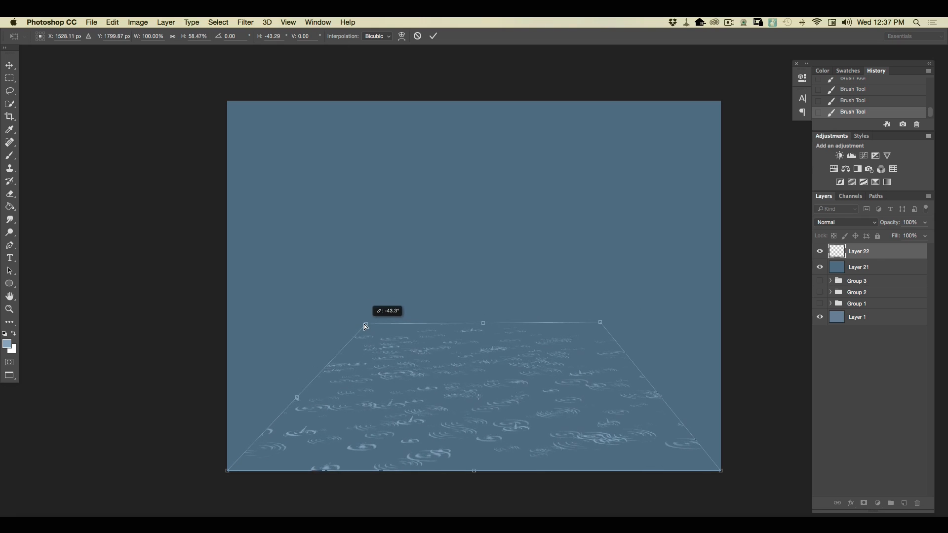
pyautogui.moveTo(482, 324); pyautogui.dragTo(483, 329)
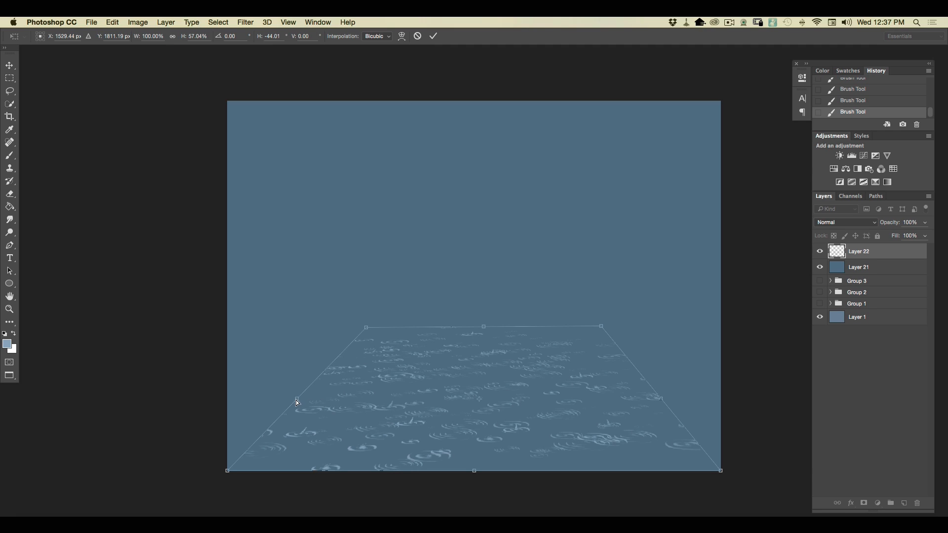
# Stretch both sides of the distorted ripples outward until the far edge spans the full canvas width, and apply the transformation.
pyautogui.moveTo(297, 401); pyautogui.dragTo(158, 399)
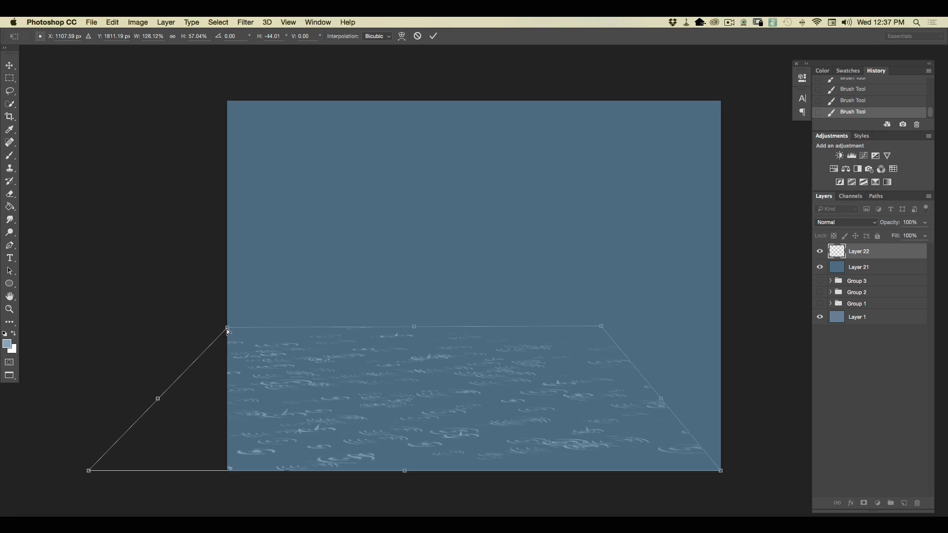
pyautogui.moveTo(660, 398); pyautogui.dragTo(779, 399)
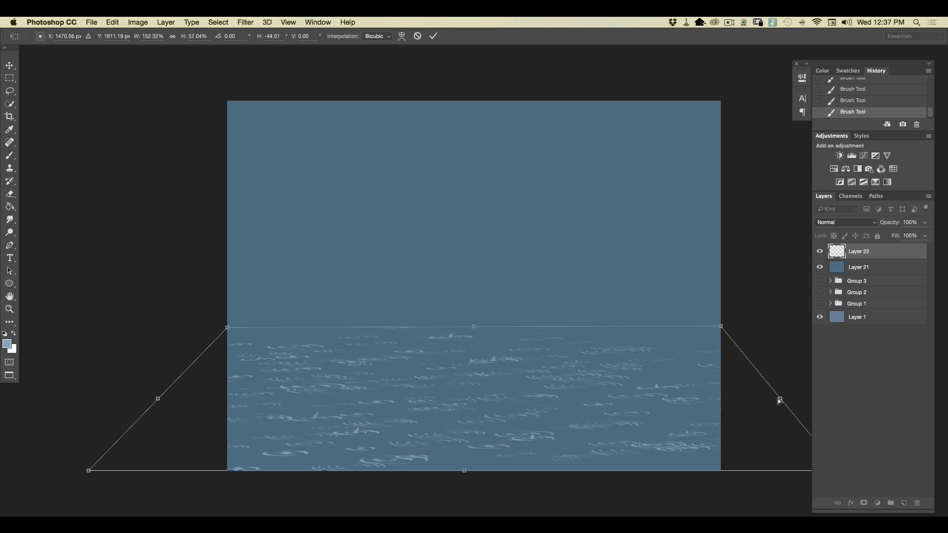
pyautogui.press('Return')
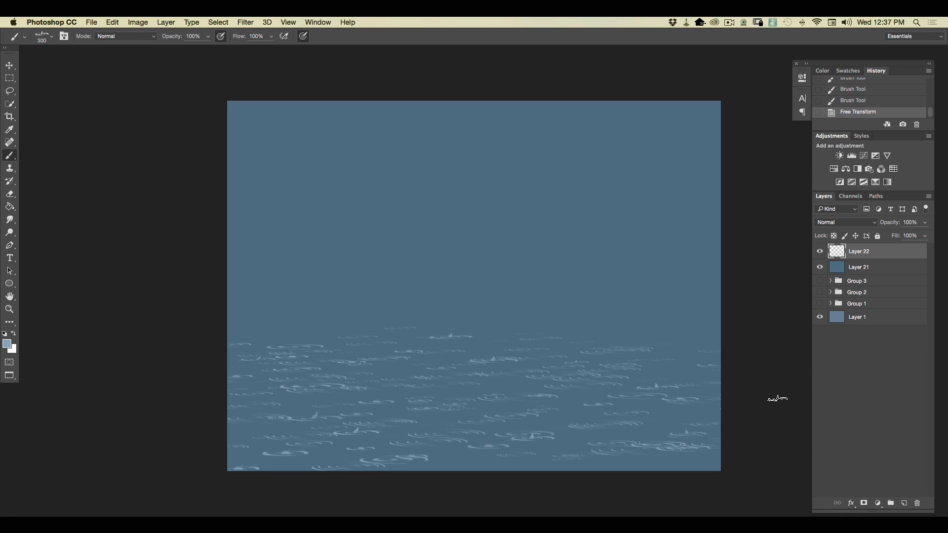
# Paint small upright splashes with the 9 px brush over the pointed ripple rings on the nearer, right-hand part of the water.
pyautogui.click(49, 40)
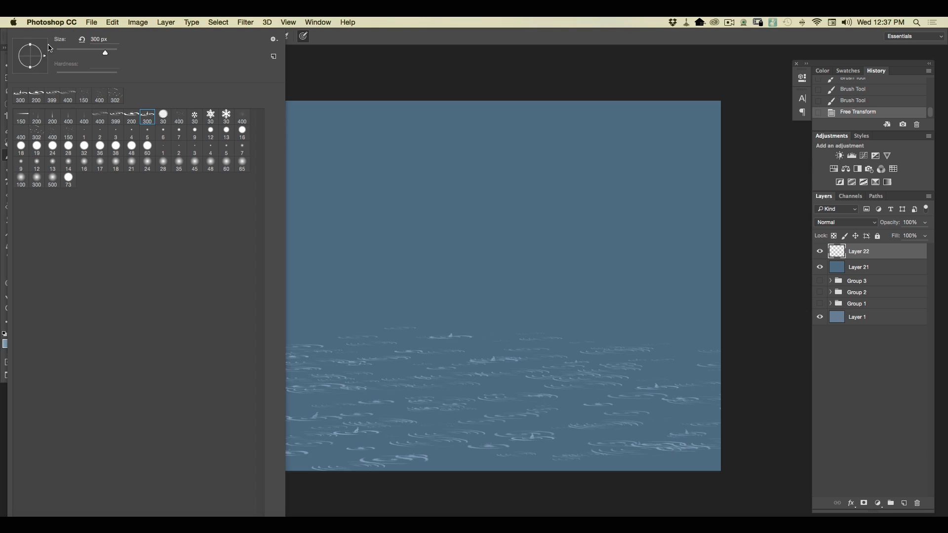
pyautogui.click(194, 134)
pyautogui.click(531, 432)
pyautogui.click(528, 424)
pyautogui.click(532, 431)
pyautogui.moveTo(655, 387); pyautogui.dragTo(656, 383)
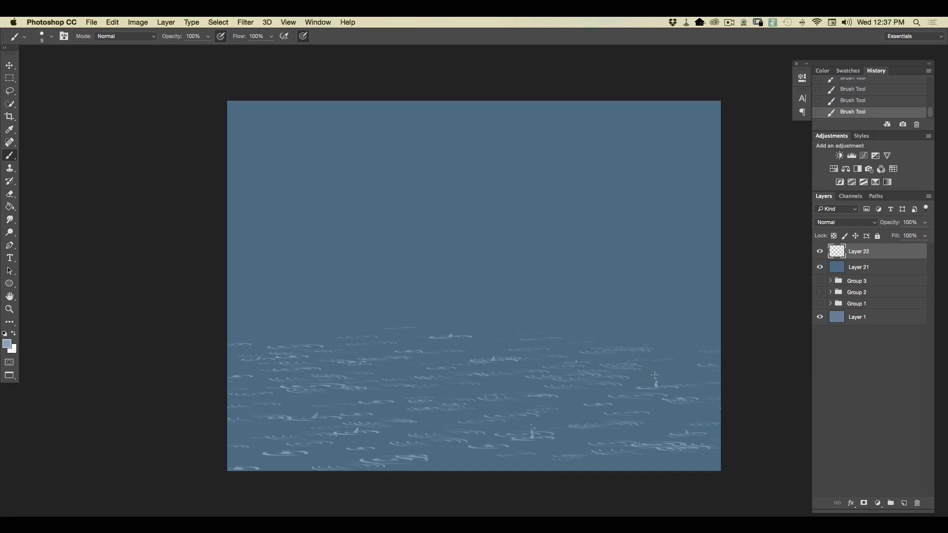
pyautogui.click(685, 424)
# Add more small splashes with droplets above the ripple rings at the left and near the far edge of the water.
pyautogui.press('super+equal')
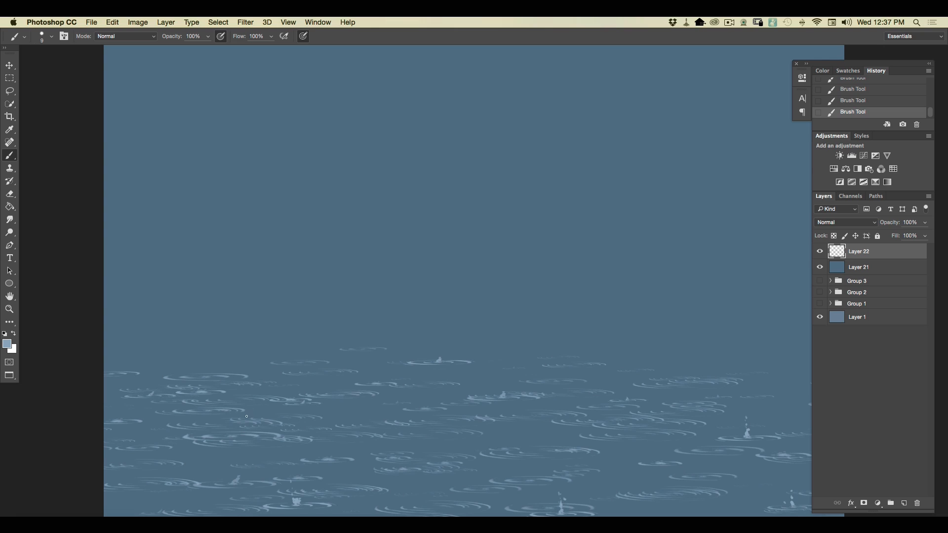
pyautogui.moveTo(262, 415); pyautogui.dragTo(379, 199)
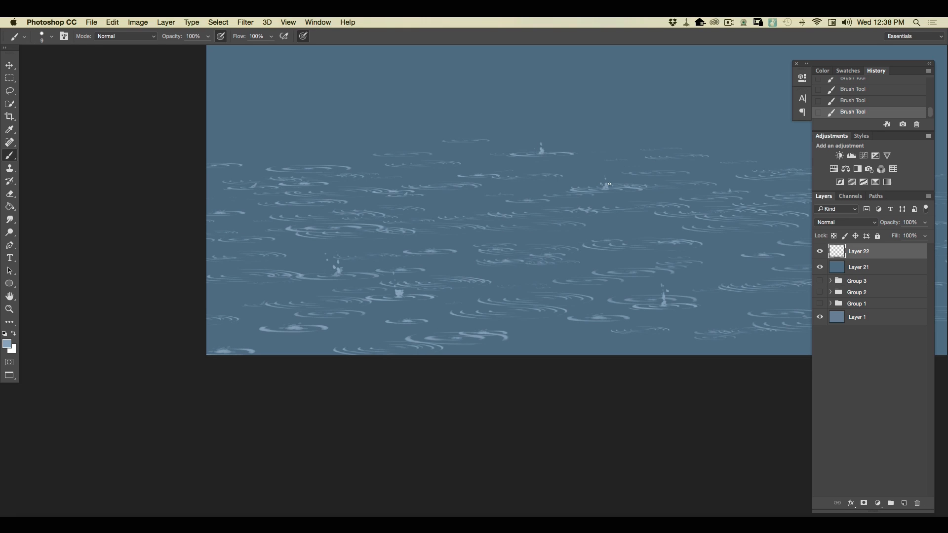
pyautogui.scroll(5, 163, 289)
pyautogui.hscroll(6, 148, 316)
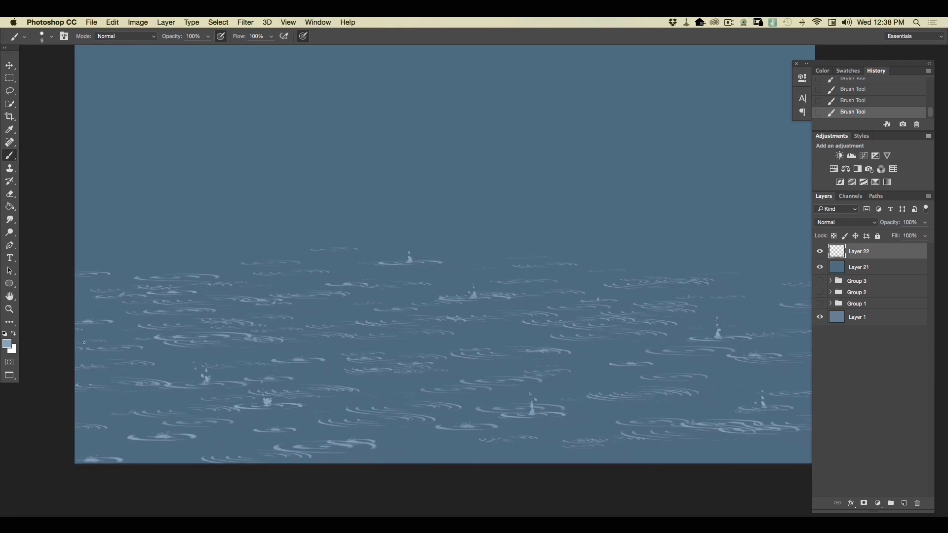
pyautogui.press('super+minus')
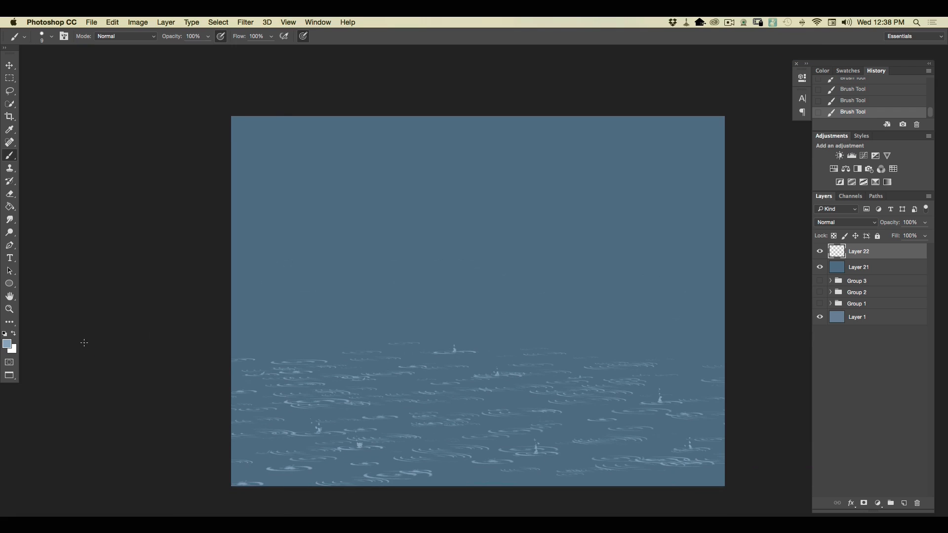
# Scatter fine droplets across the whole rippled water with the 30 px round scatter brush reduced to 19 px.
pyautogui.click(50, 36)
pyautogui.click(163, 116)
pyautogui.moveTo(65, 52); pyautogui.dragTo(62, 53)
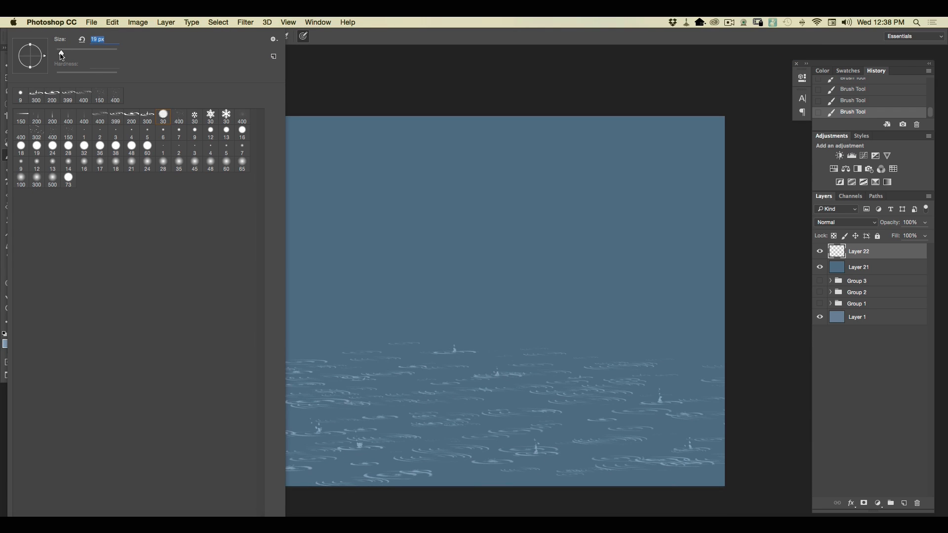
pyautogui.click(415, 428)
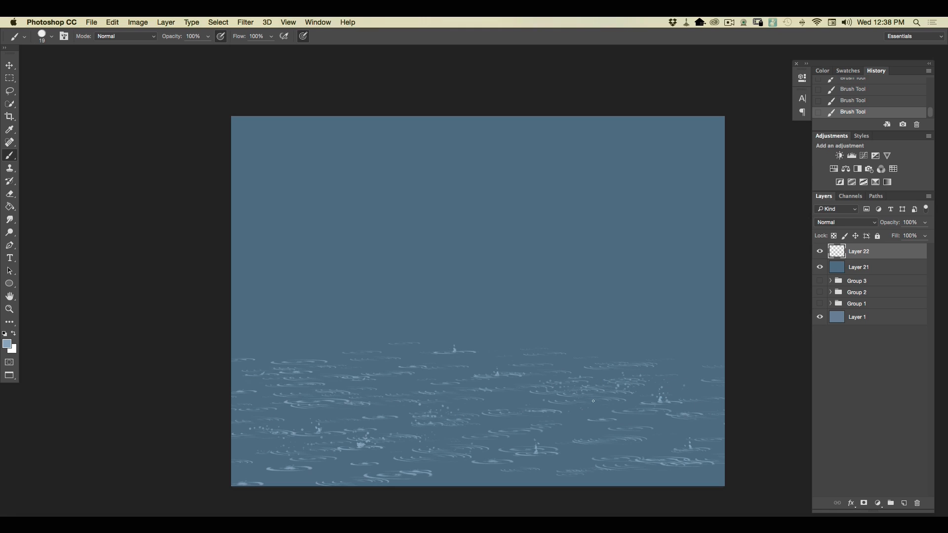
pyautogui.press('super+plus')
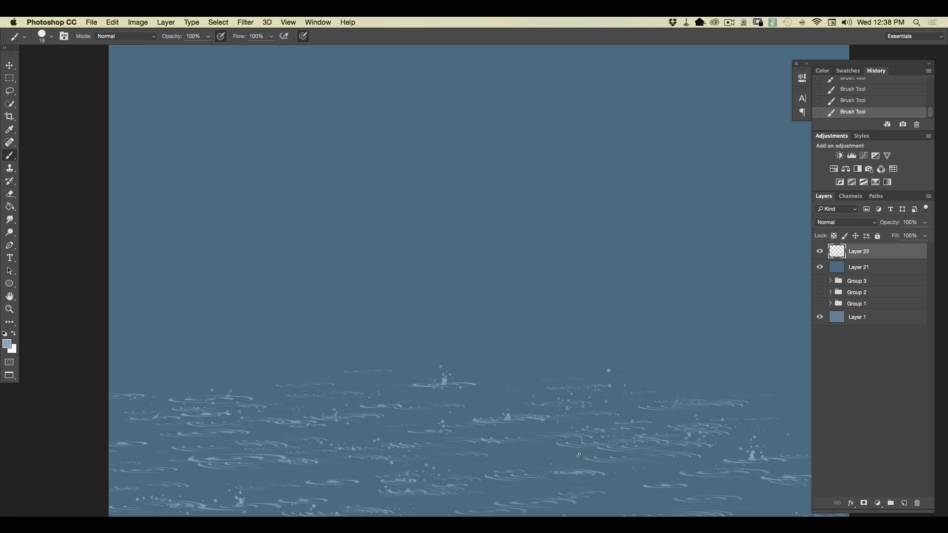
pyautogui.press('super+minus')
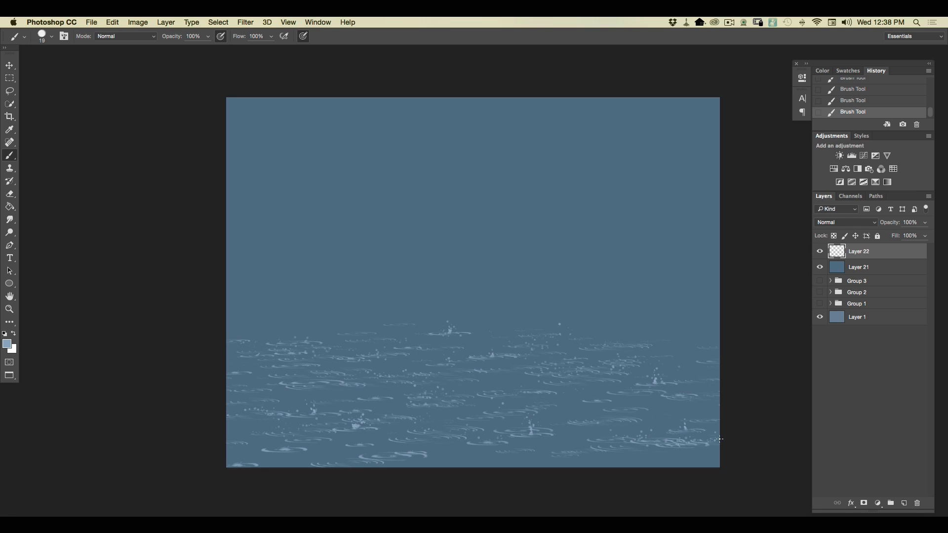
pyautogui.click(704, 461)
# Build a pale mist band along the horizon on a new top layer with repeated reflected foreground-to-transparent gradients at 35% opacity.
pyautogui.click(904, 502)
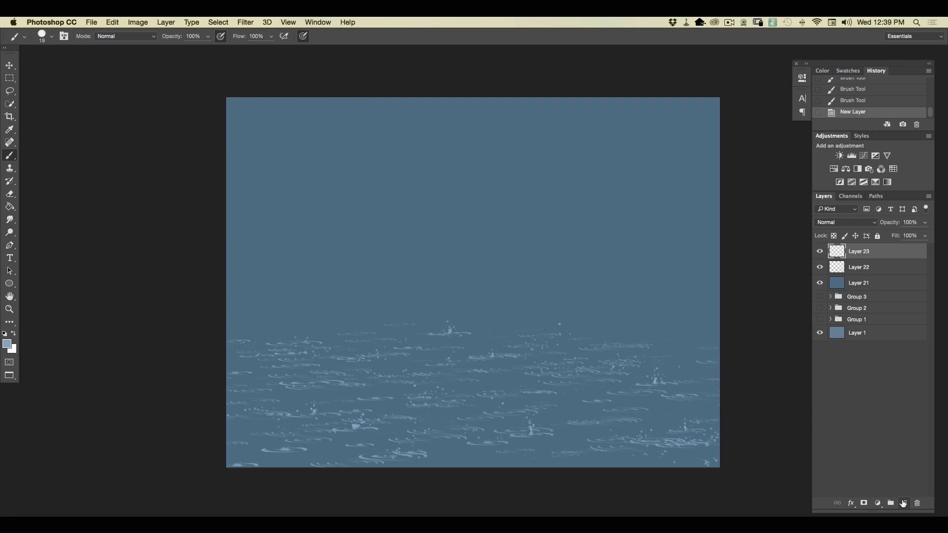
pyautogui.moveTo(9, 207); pyautogui.dragTo(11, 207)
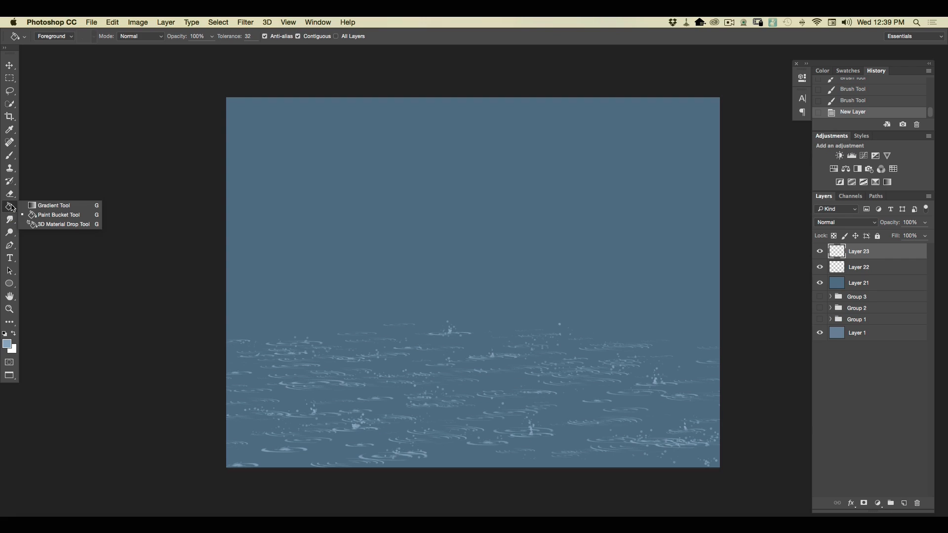
pyautogui.click(42, 206)
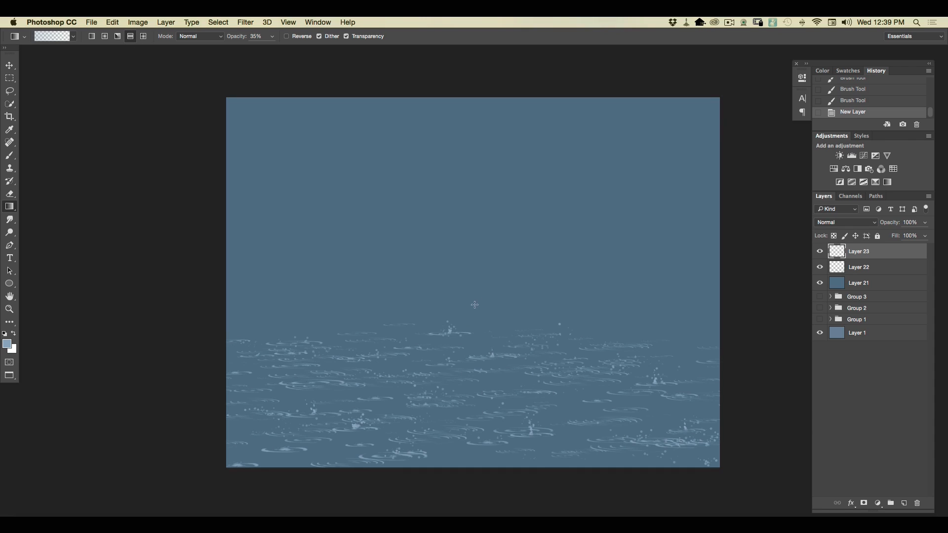
pyautogui.moveTo(473, 307); pyautogui.dragTo(467, 230)
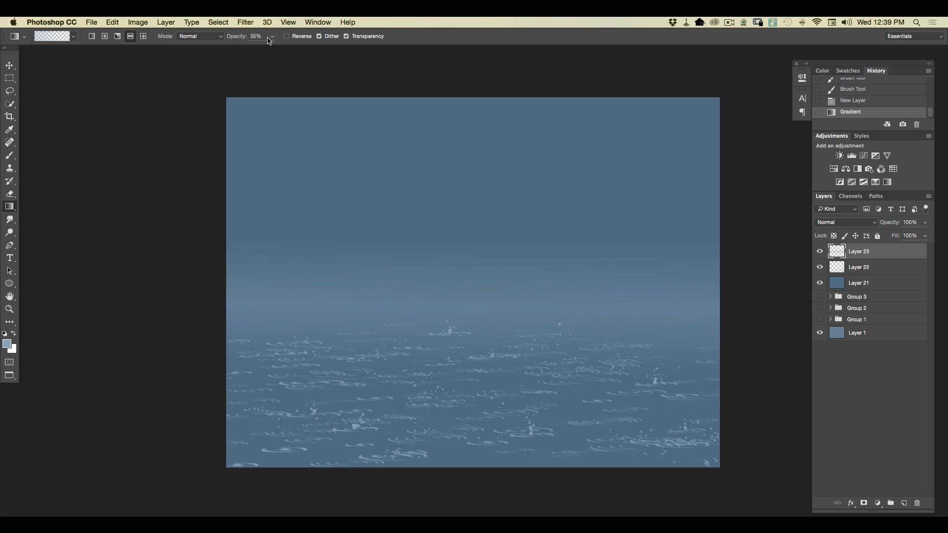
pyautogui.moveTo(469, 329); pyautogui.dragTo(469, 370)
pyautogui.moveTo(466, 319); pyautogui.dragTo(471, 417)
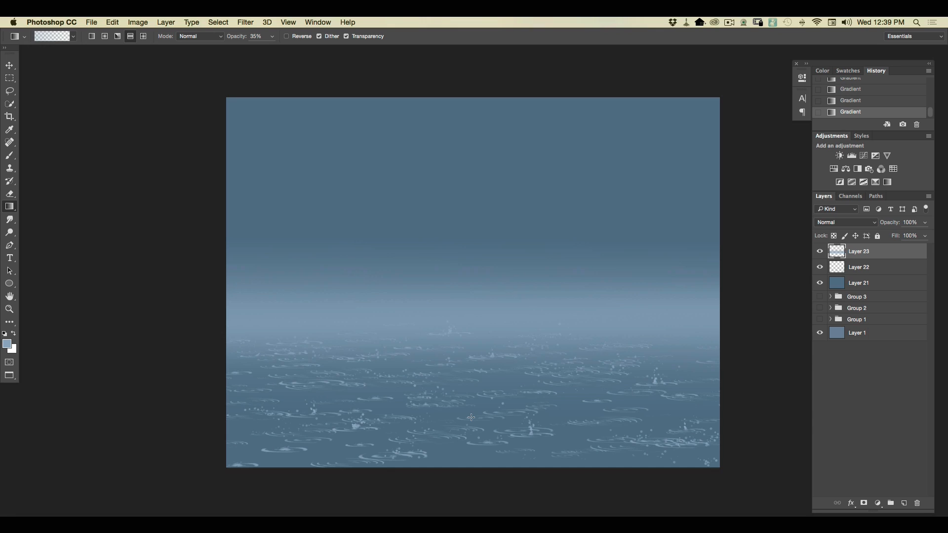
# Paint slanting rain streaks across the sky with the 200 px rain brush on a new layer between the ripples and the mist.
pyautogui.click(856, 273)
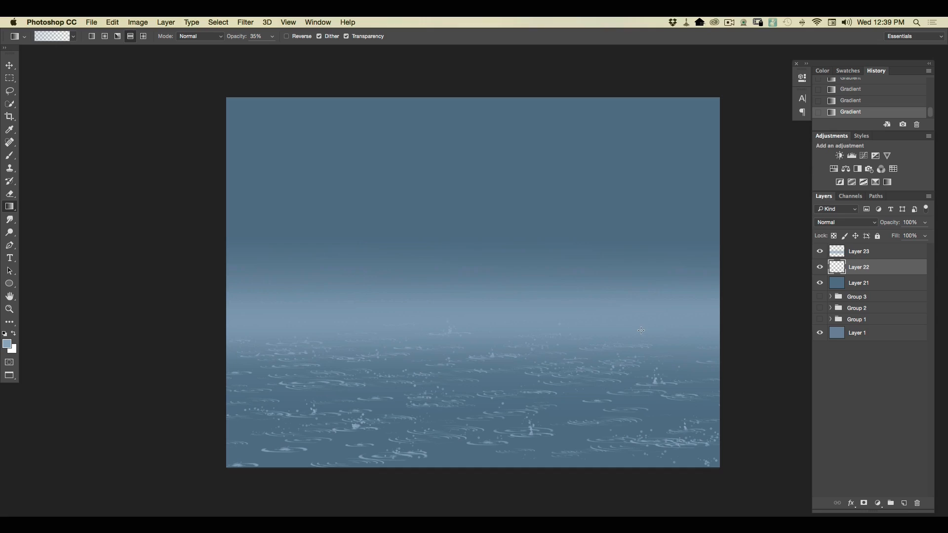
pyautogui.click(903, 503)
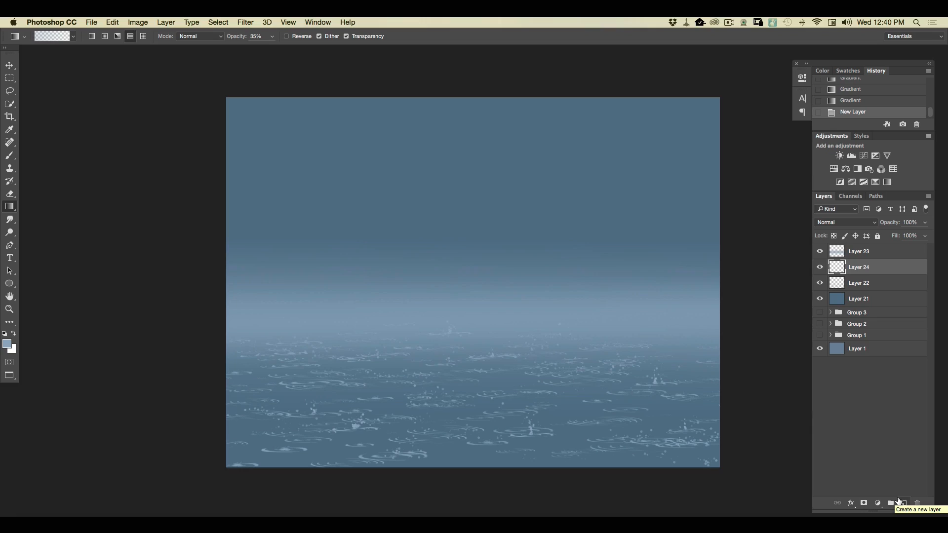
pyautogui.press('b')
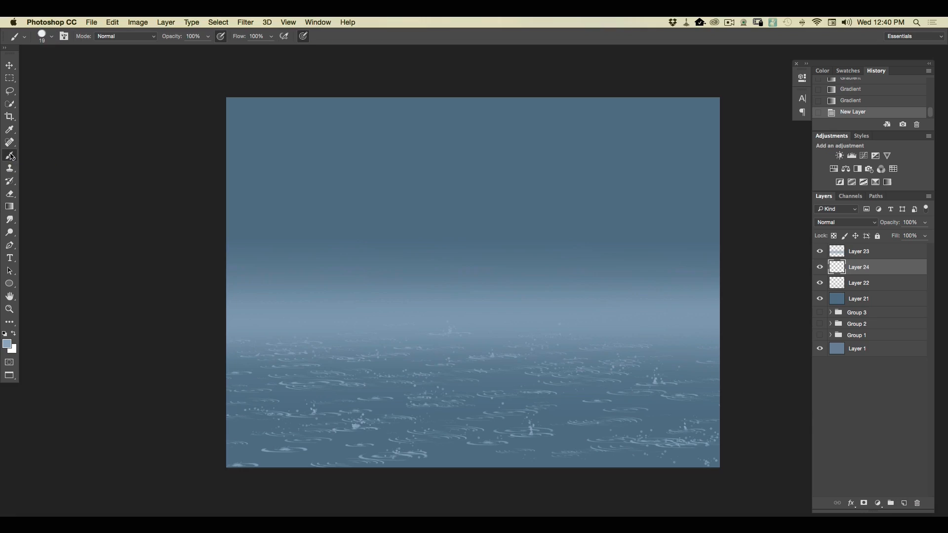
pyautogui.click(51, 38)
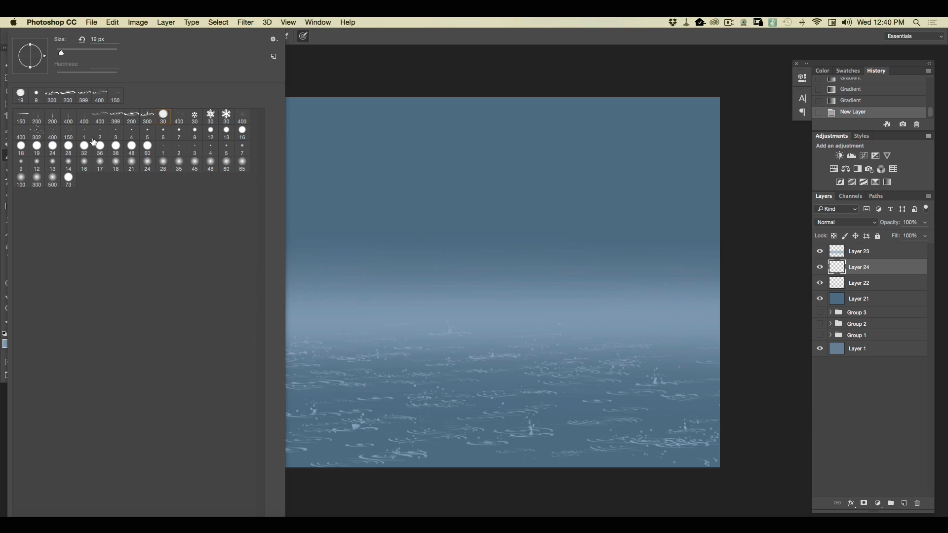
pyautogui.click(37, 119)
pyautogui.click(622, 186)
pyautogui.moveTo(573, 94); pyautogui.dragTo(636, 277)
pyautogui.moveTo(680, 368); pyautogui.dragTo(683, 378)
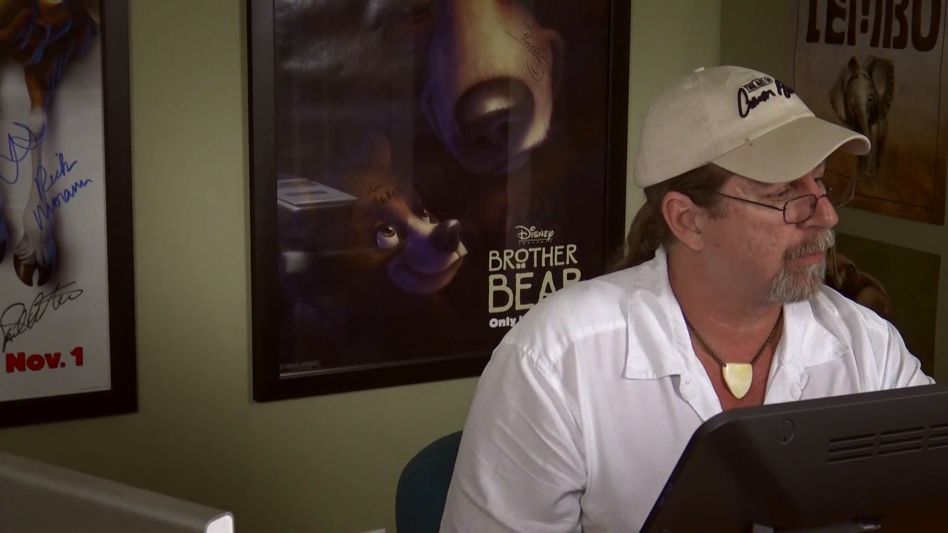
# Soften the rain streaks with a Gaussian Blur of small radius, keeping the streaks distinguishable.
pyautogui.click(245, 22)
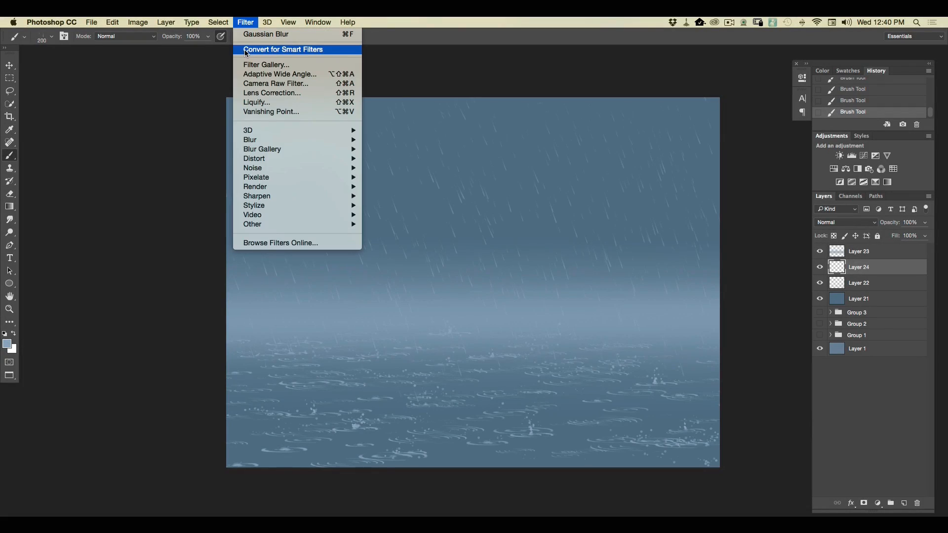
pyautogui.moveTo(246, 143)
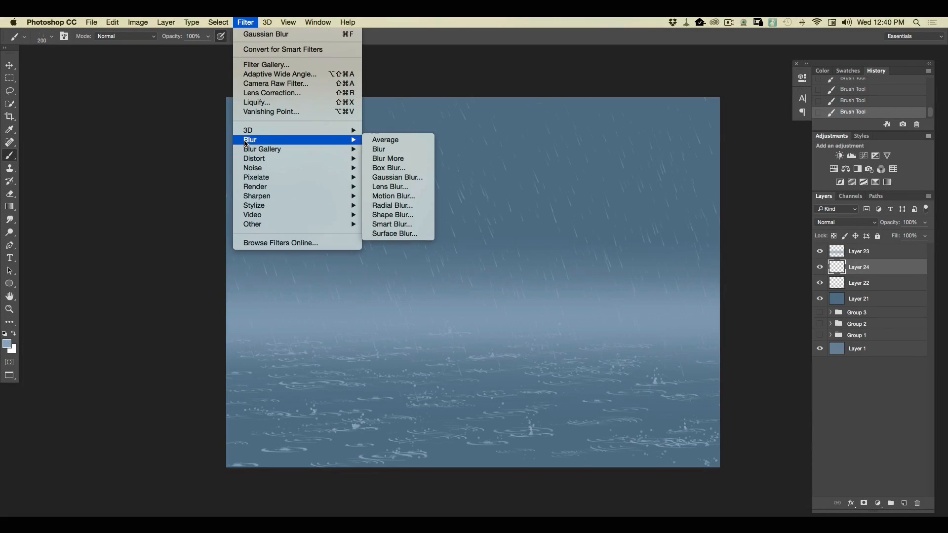
pyautogui.click(383, 179)
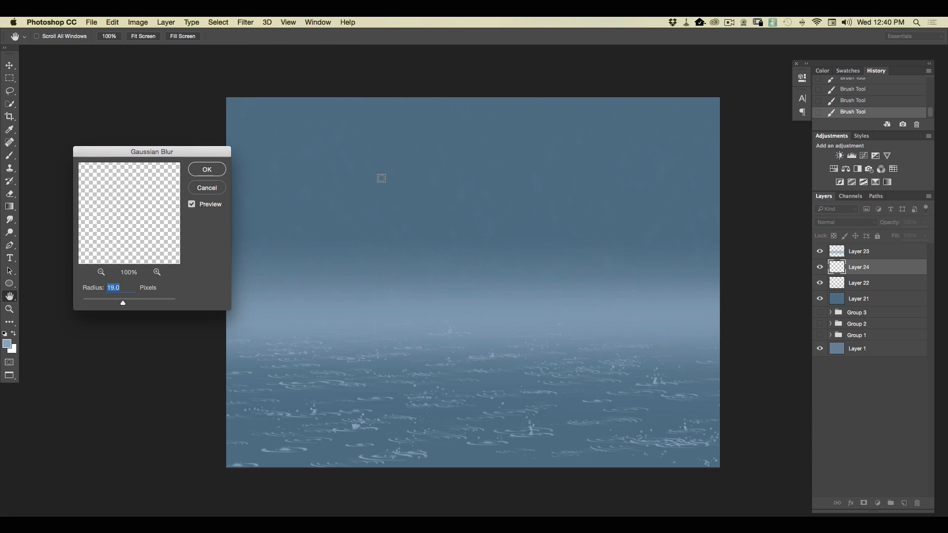
pyautogui.moveTo(121, 302); pyautogui.dragTo(111, 305)
pyautogui.click(207, 172)
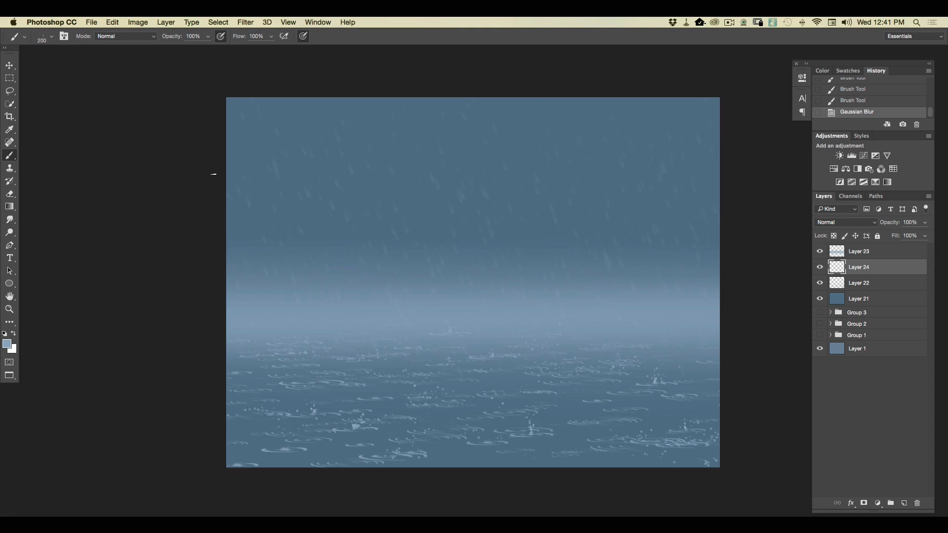
# Open a Tilt-Shift blur on the ripple layer and narrow its sharp focus band to the middle of the water.
pyautogui.click(854, 285)
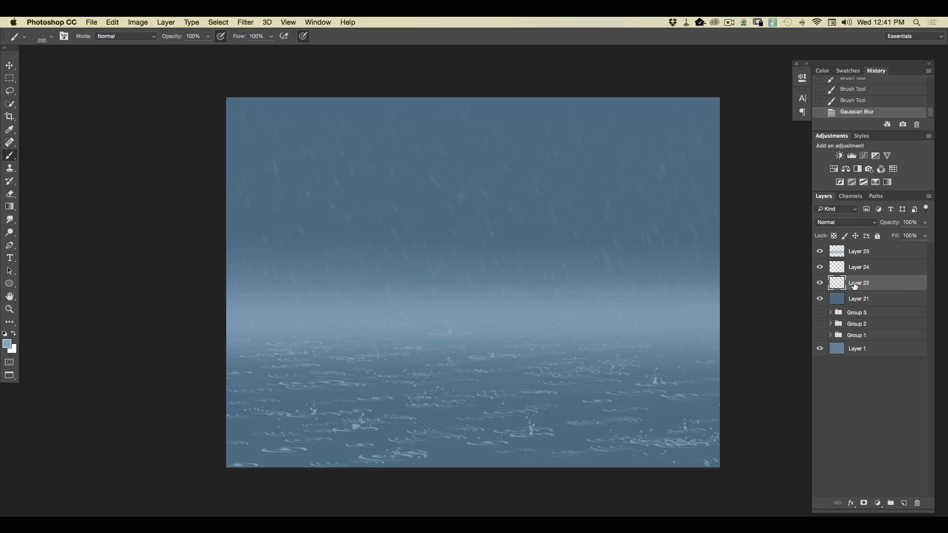
pyautogui.click(245, 23)
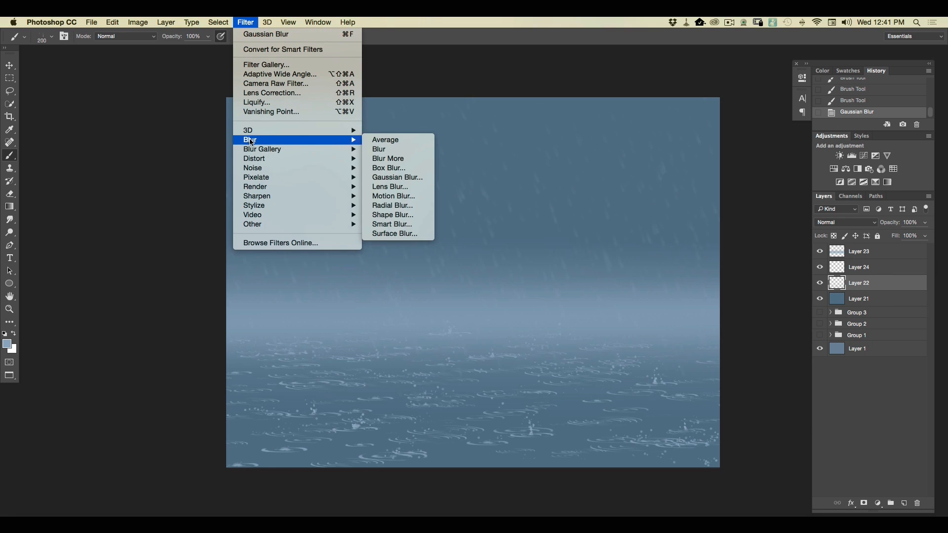
pyautogui.moveTo(252, 149)
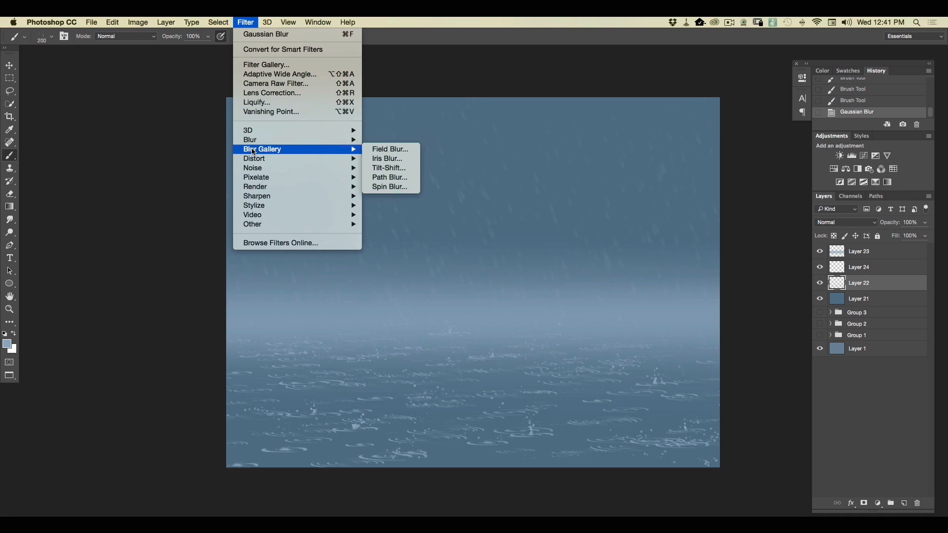
pyautogui.click(376, 169)
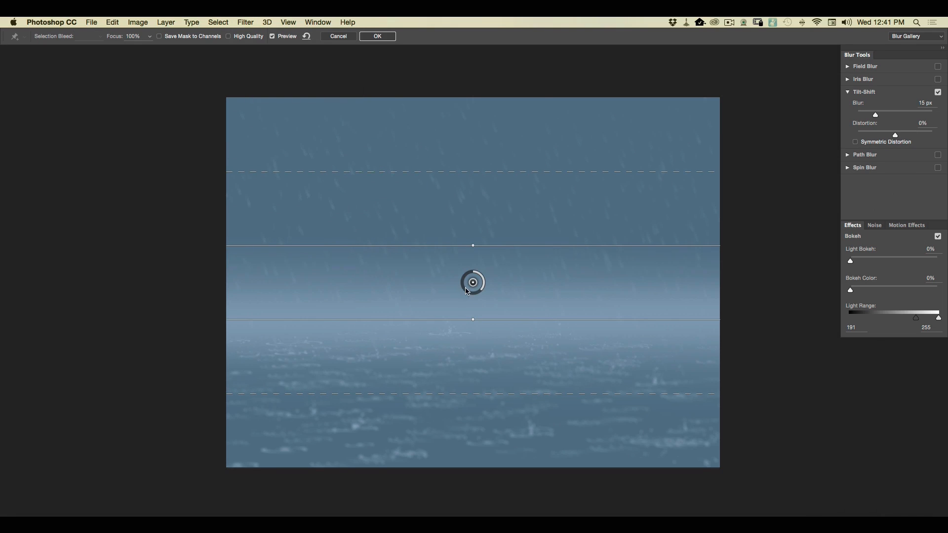
pyautogui.moveTo(446, 296); pyautogui.dragTo(429, 387)
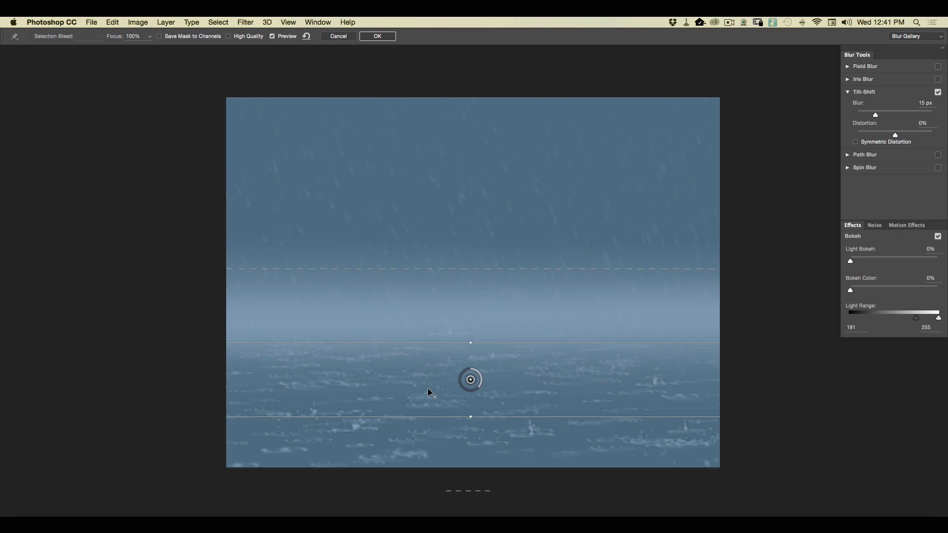
pyautogui.moveTo(519, 418); pyautogui.dragTo(518, 410)
pyautogui.moveTo(521, 343); pyautogui.dragTo(520, 356)
pyautogui.moveTo(388, 387); pyautogui.dragTo(387, 384)
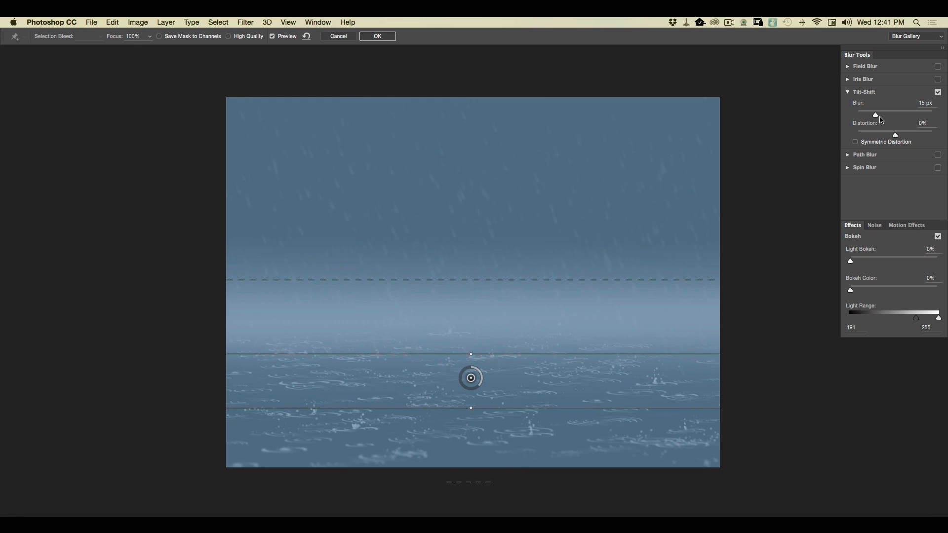
# Set the Tilt-Shift blur to 19 px, tighten its upper transition toward the horizon, and apply it to the ripples.
pyautogui.moveTo(877, 115); pyautogui.dragTo(879, 119)
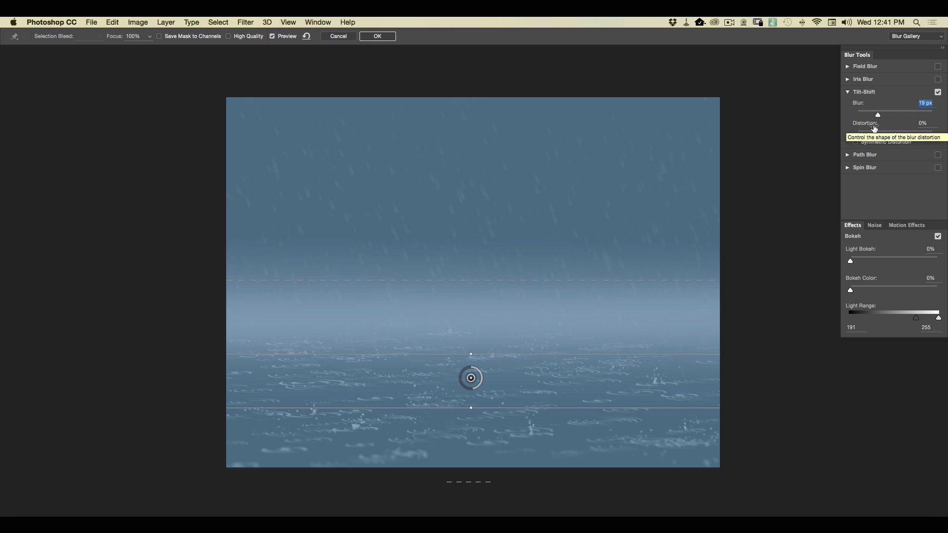
pyautogui.moveTo(426, 280); pyautogui.dragTo(426, 293)
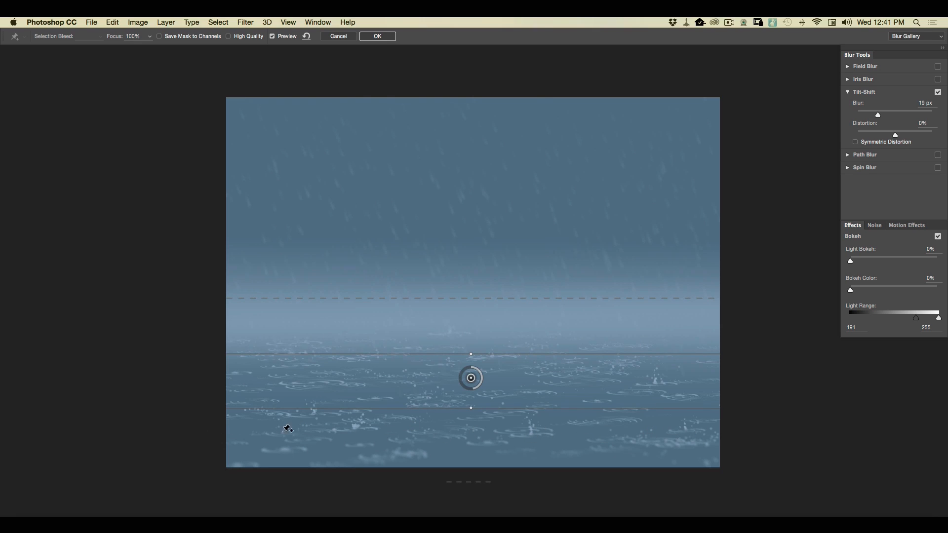
pyautogui.press('Return')
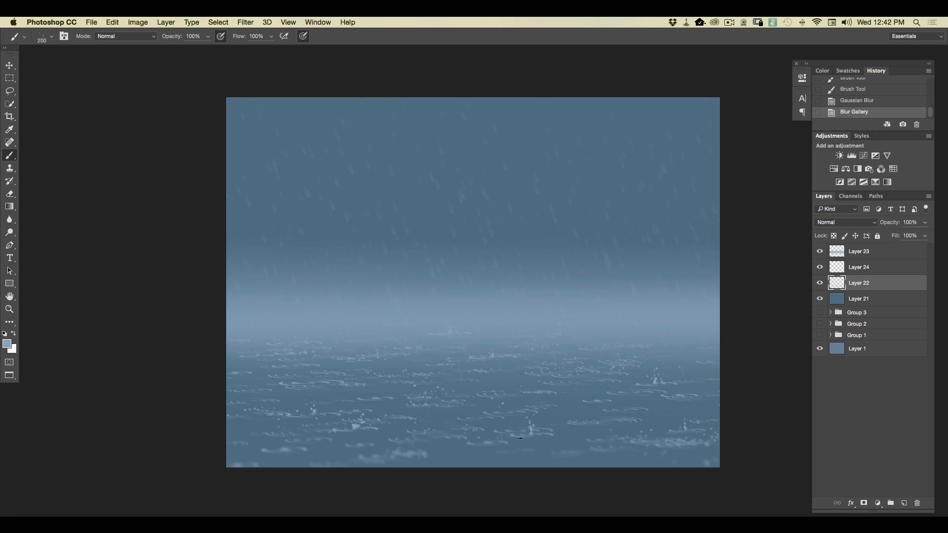
pyautogui.press('super+plus')
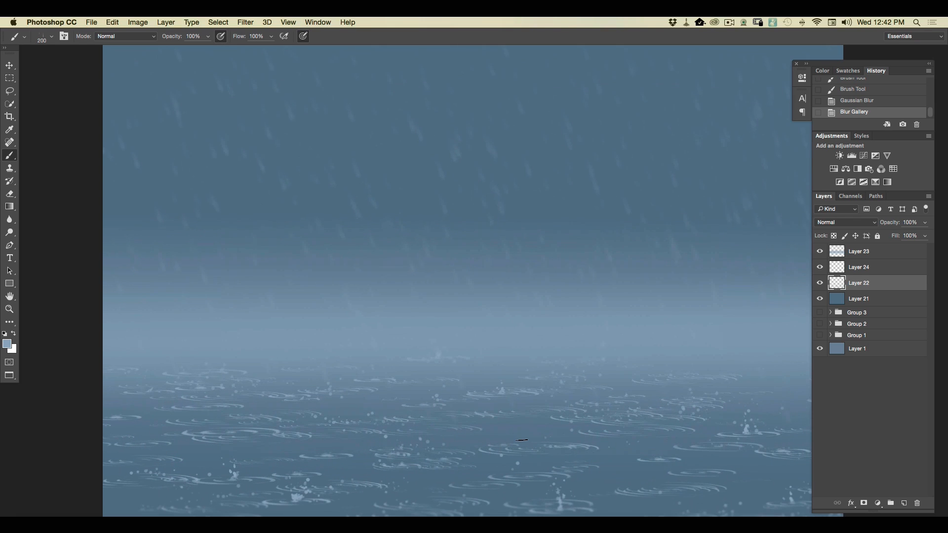
pyautogui.moveTo(306, 398); pyautogui.dragTo(308, 201)
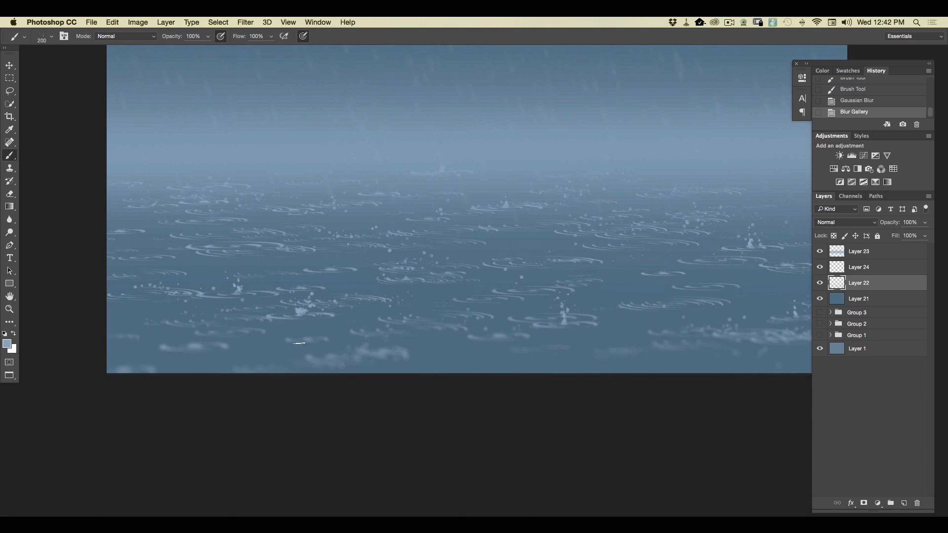
pyautogui.moveTo(366, 278); pyautogui.dragTo(351, 413)
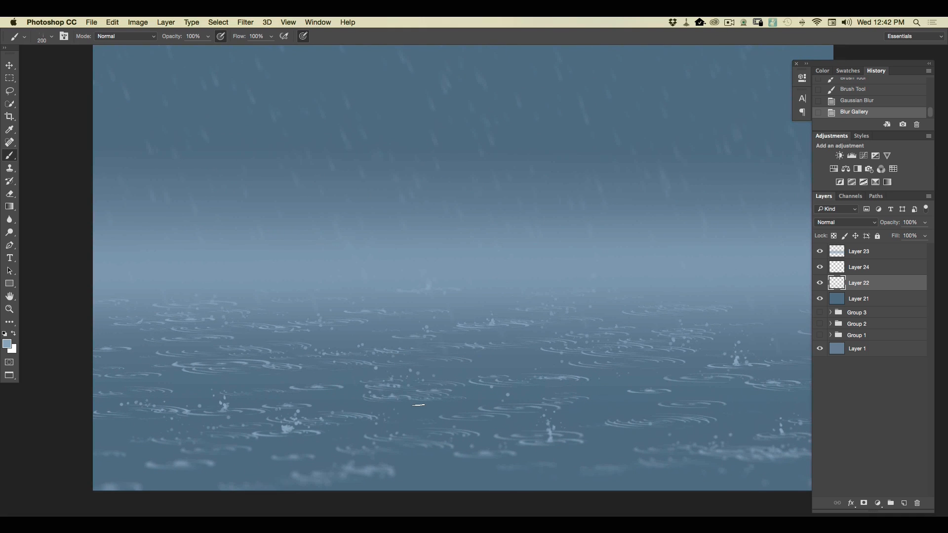
# Paint slanting rain streaks across the scene with the 400 px rain brush on a new layer between the blurred rain and the mist.
pyautogui.press('super+minus')
pyautogui.press('super+minus')
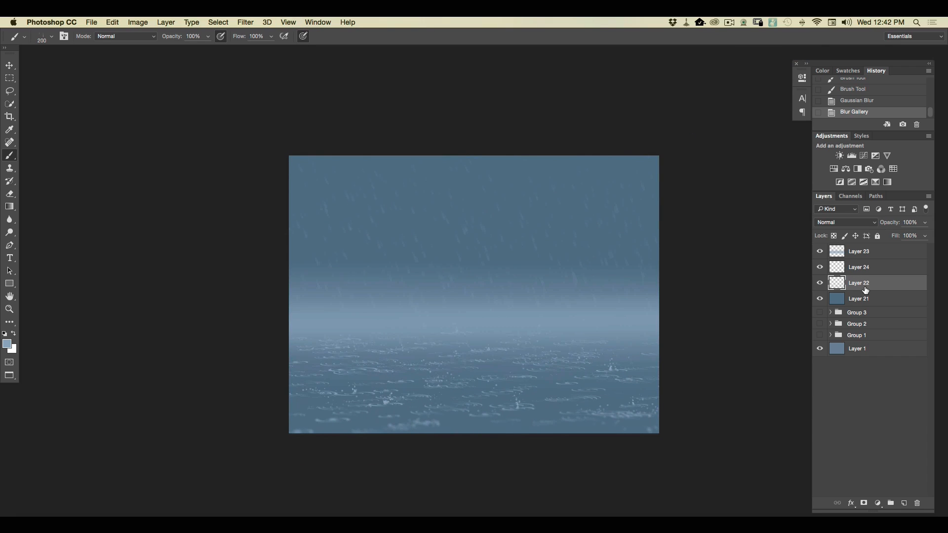
pyautogui.click(859, 269)
pyautogui.click(903, 502)
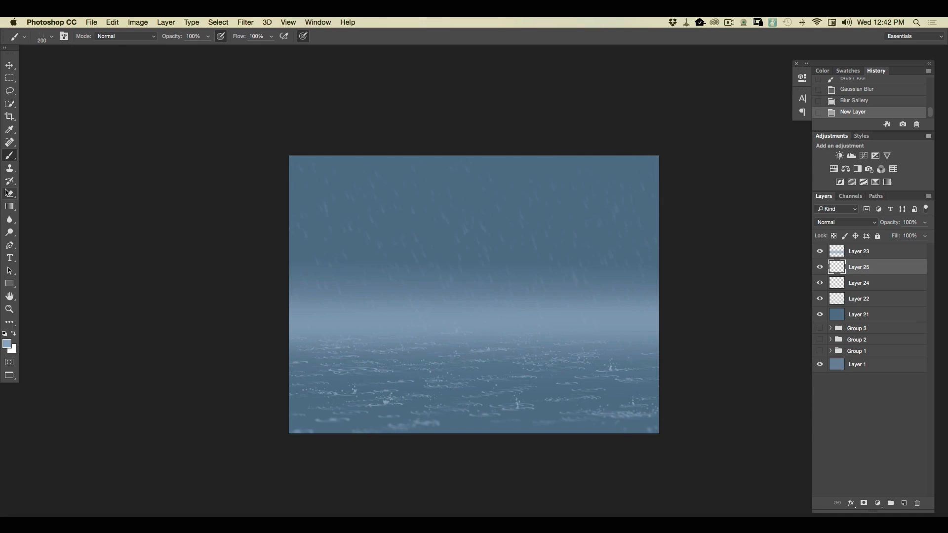
pyautogui.click(52, 40)
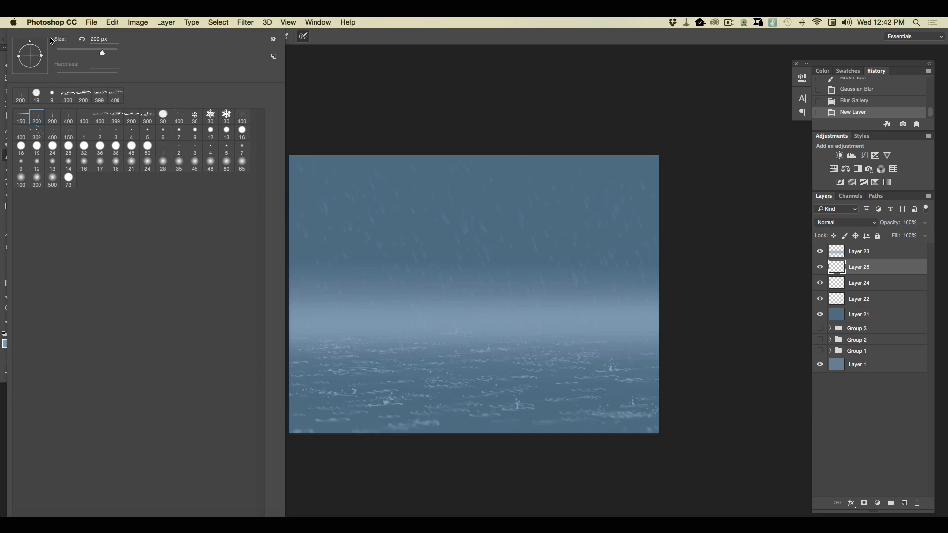
pyautogui.click(69, 120)
pyautogui.click(554, 107)
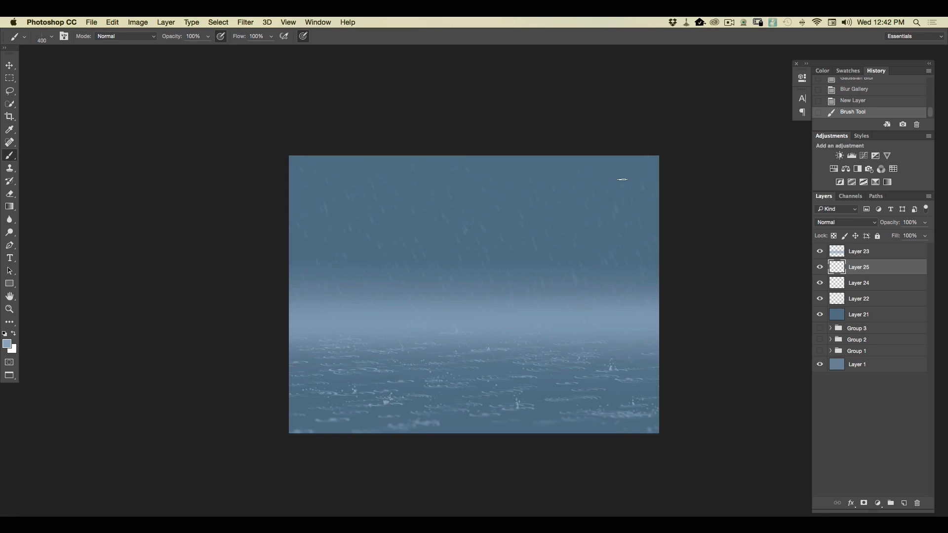
pyautogui.moveTo(605, 190); pyautogui.dragTo(652, 366)
pyautogui.moveTo(559, 185); pyautogui.dragTo(605, 380)
pyautogui.moveTo(468, 146); pyautogui.dragTo(516, 406)
pyautogui.moveTo(429, 202); pyautogui.dragTo(481, 416)
pyautogui.moveTo(369, 150); pyautogui.dragTo(423, 384)
pyautogui.moveTo(326, 146); pyautogui.dragTo(378, 382)
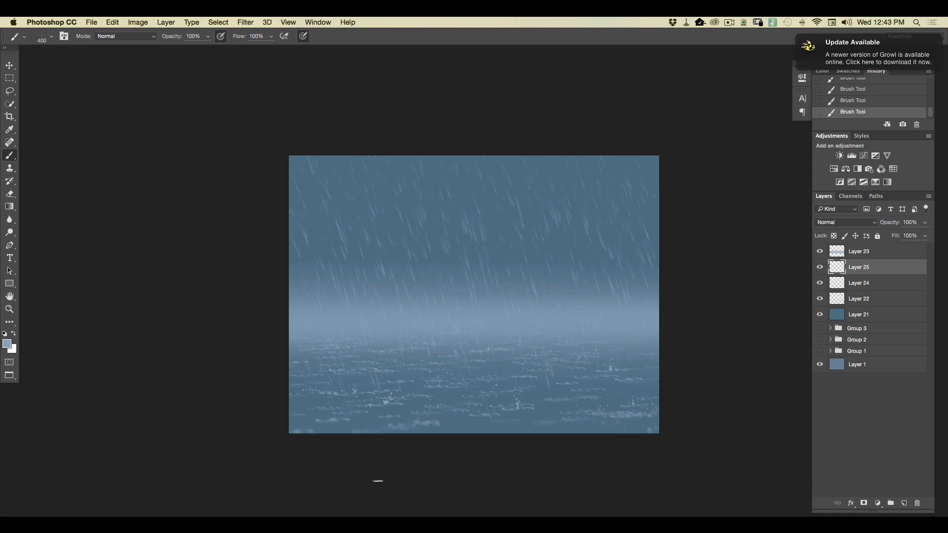
# Soften the new rain streaks with a Gaussian Blur of 4.3 pixels radius.
pyautogui.press('super+equal')
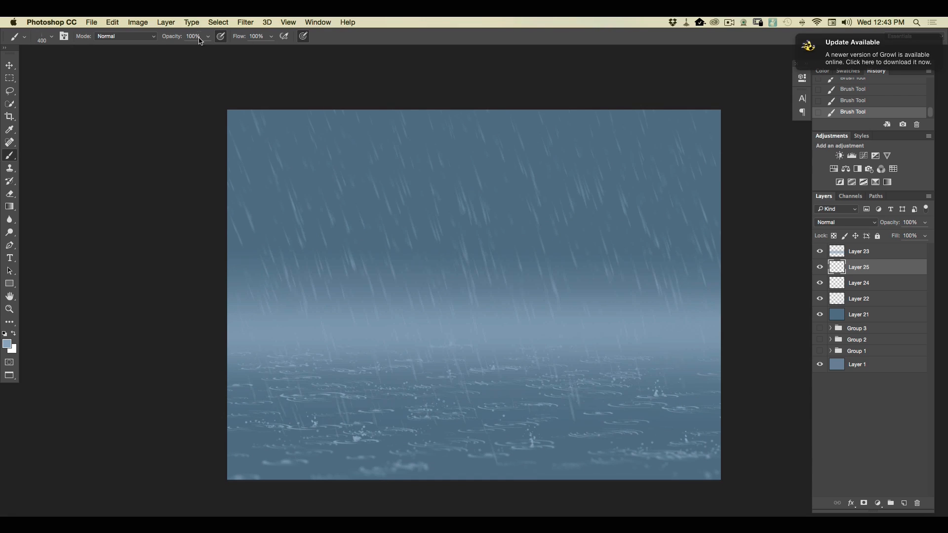
pyautogui.click(244, 22)
pyautogui.moveTo(272, 141)
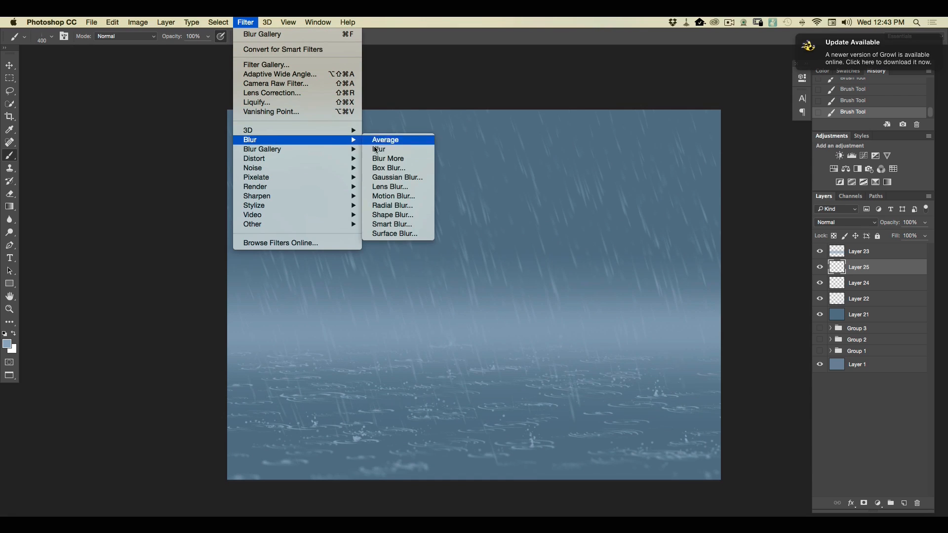
pyautogui.click(380, 178)
pyautogui.moveTo(111, 302); pyautogui.dragTo(103, 304)
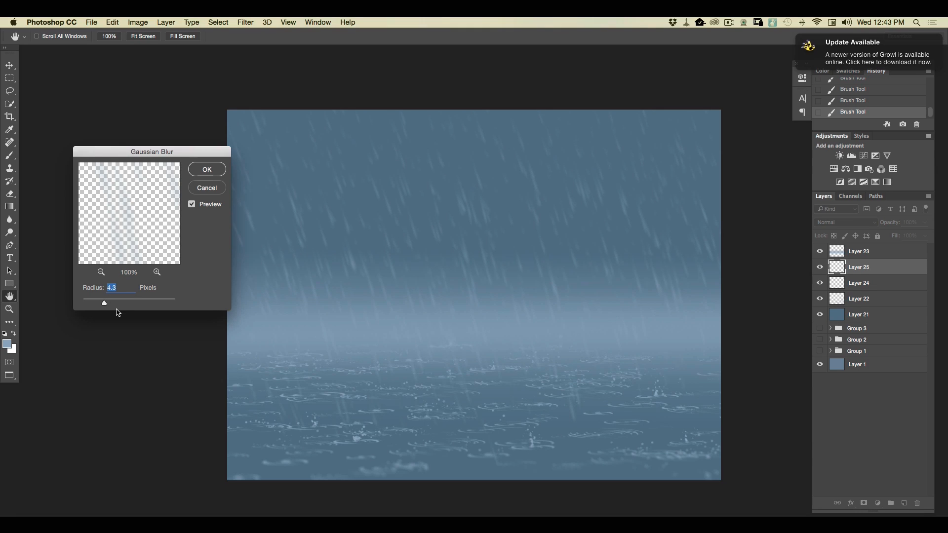
pyautogui.click(206, 168)
pyautogui.press('b')
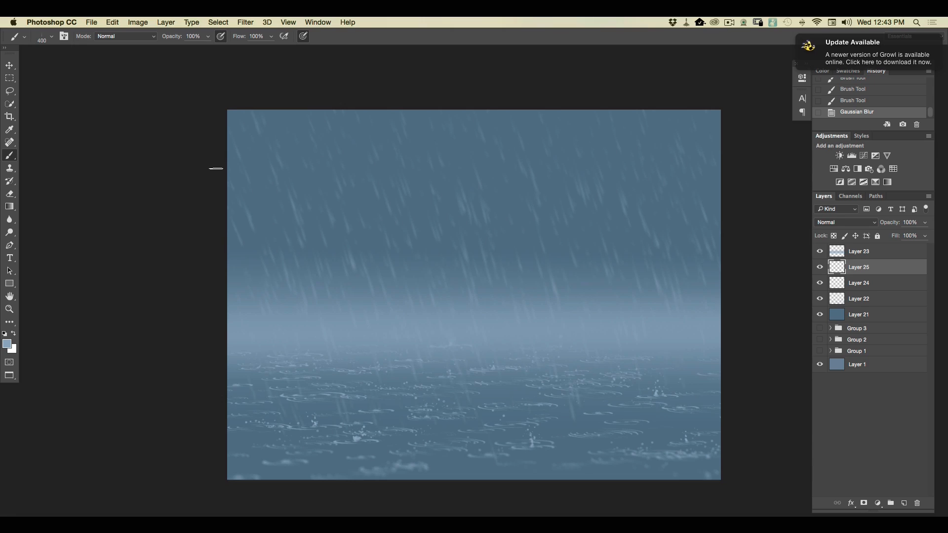
# Add a new layer above the mist and adjust the foreground color to a light blue.
pyautogui.click(855, 256)
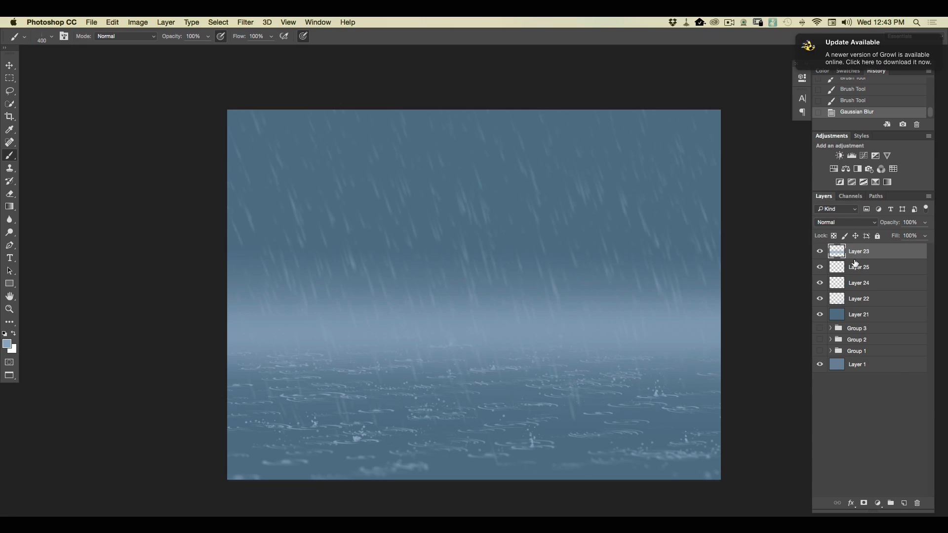
pyautogui.click(901, 503)
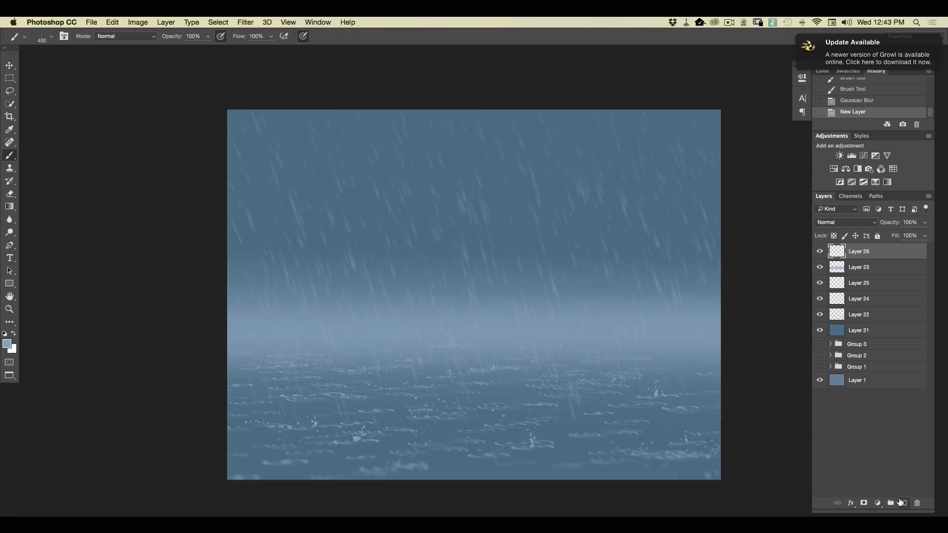
pyautogui.click(7, 343)
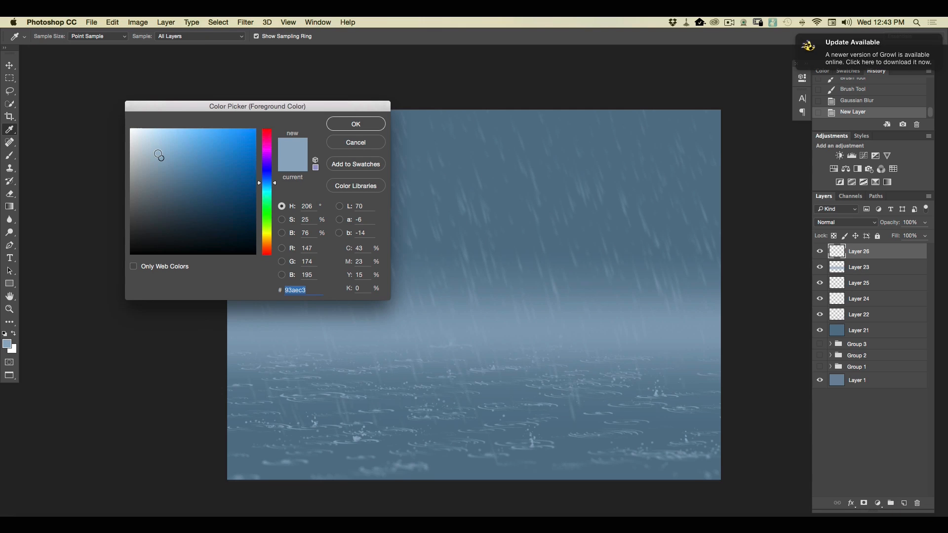
pyautogui.click(343, 126)
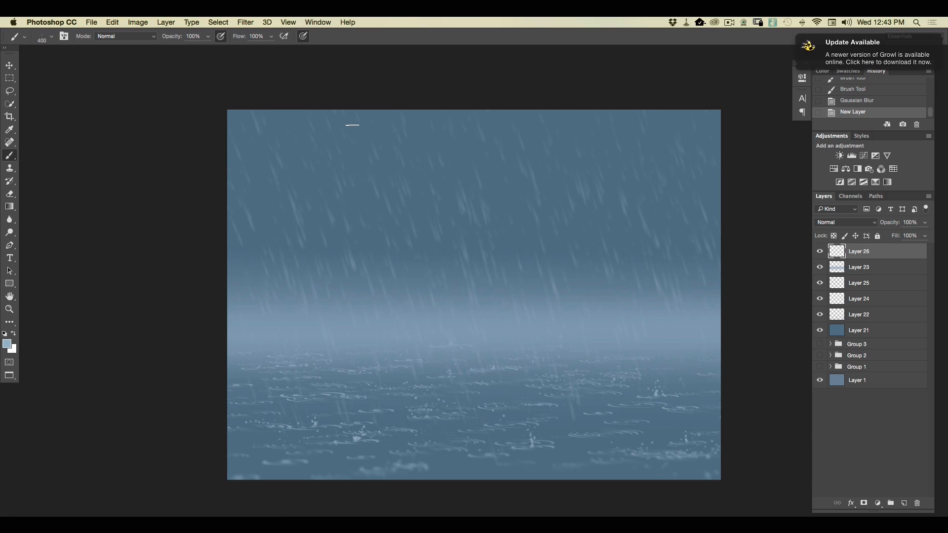
# Paint larger slanting rain streaks over the sky and water on the top layer with the rain brush enlarged to 500 px.
pyautogui.click(51, 38)
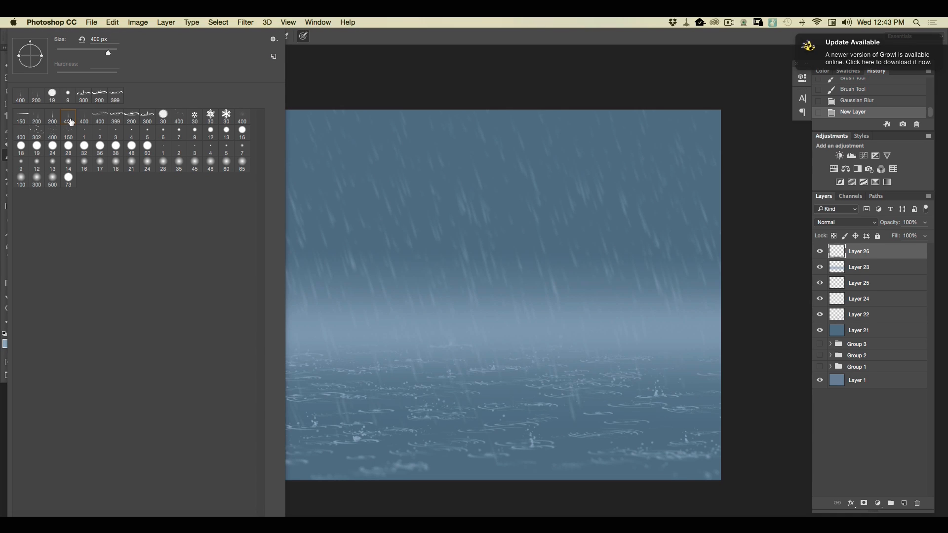
pyautogui.moveTo(100, 39); pyautogui.dragTo(80, 40)
pyautogui.write('500')
pyautogui.press('Return')
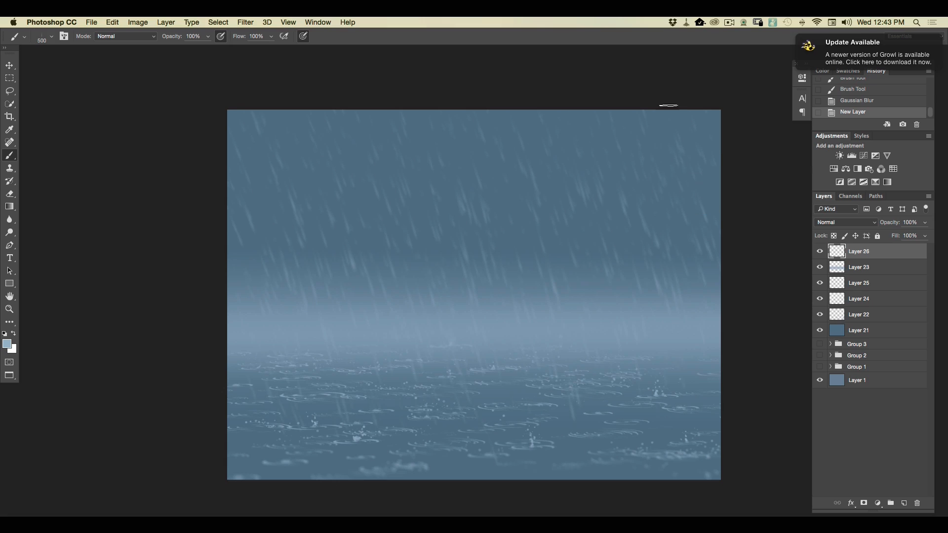
pyautogui.moveTo(662, 103); pyautogui.dragTo(745, 392)
pyautogui.moveTo(579, 76); pyautogui.dragTo(620, 345)
pyautogui.moveTo(468, 77); pyautogui.dragTo(495, 352)
pyautogui.moveTo(349, 66)
pyautogui.mouseDown()
pyautogui.moveTo(415, 289)
pyautogui.moveTo(408, 377)
pyautogui.mouseUp()
pyautogui.moveTo(269, 89); pyautogui.dragTo(362, 471)
pyautogui.moveTo(215, 136); pyautogui.dragTo(287, 362)
pyautogui.moveTo(642, 152); pyautogui.dragTo(724, 495)
pyautogui.moveTo(571, 280)
pyautogui.mouseDown()
pyautogui.moveTo(602, 353)
pyautogui.moveTo(640, 512)
pyautogui.mouseUp()
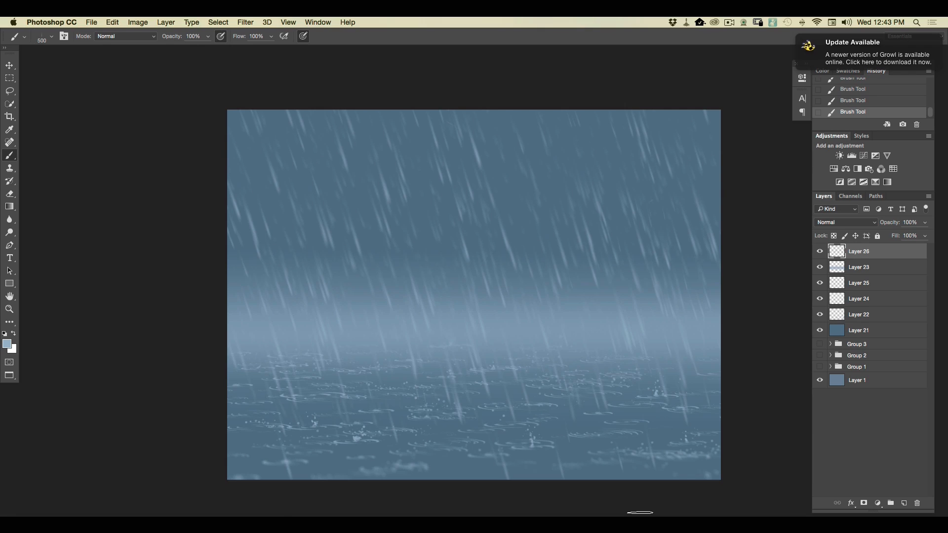
# Fill in denser, finer rain on the same layer with the other 400 px rain brush.
pyautogui.click(52, 36)
pyautogui.click(84, 119)
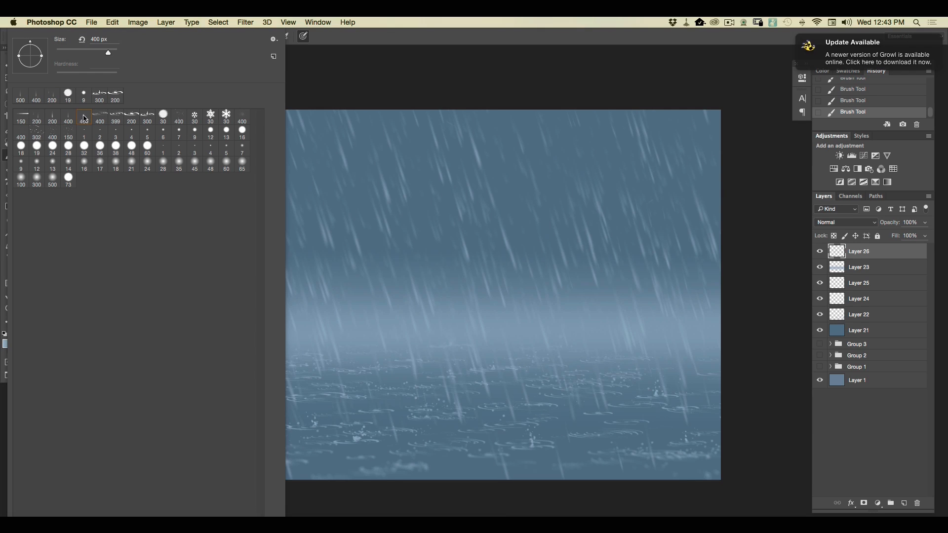
pyautogui.click(579, 151)
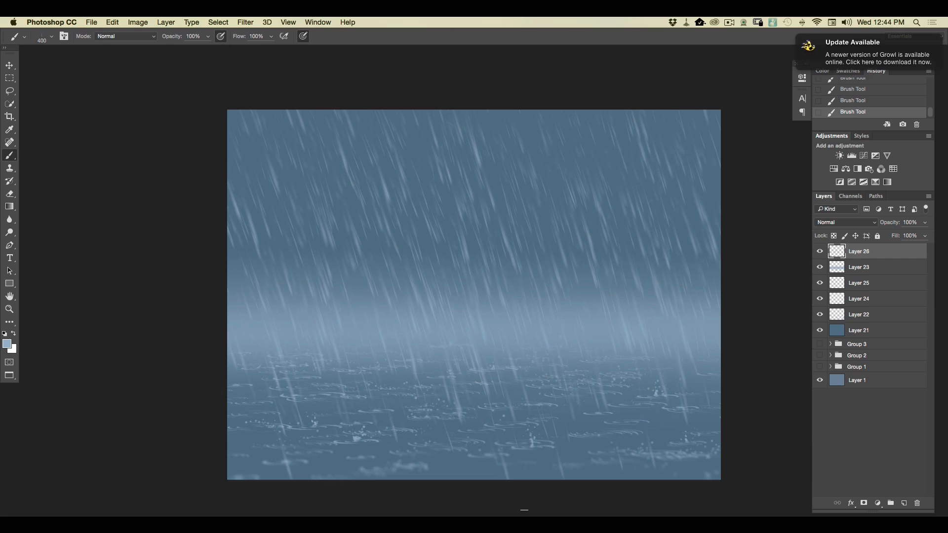
# Add another new top layer and set the foreground color to pale blue bed1e0.
pyautogui.click(904, 503)
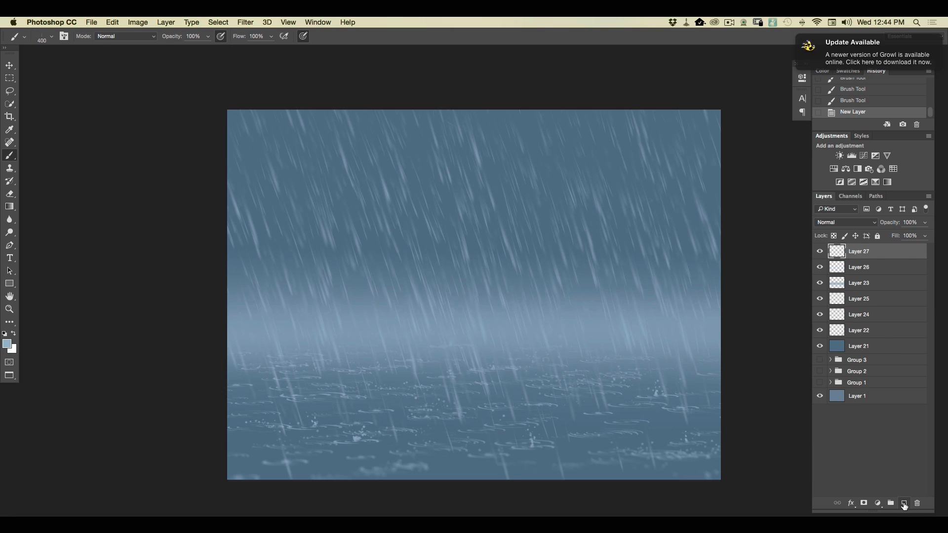
pyautogui.click(5, 344)
pyautogui.click(150, 144)
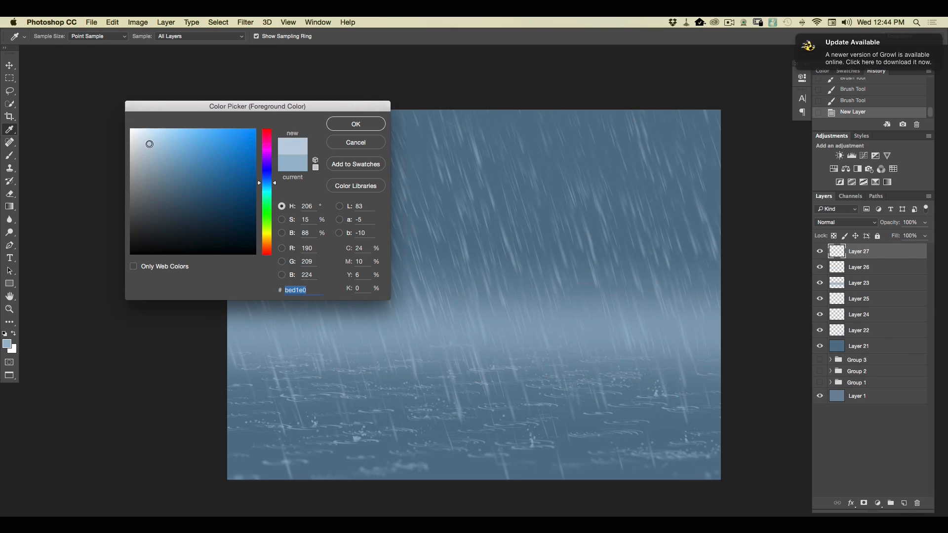
pyautogui.click(353, 124)
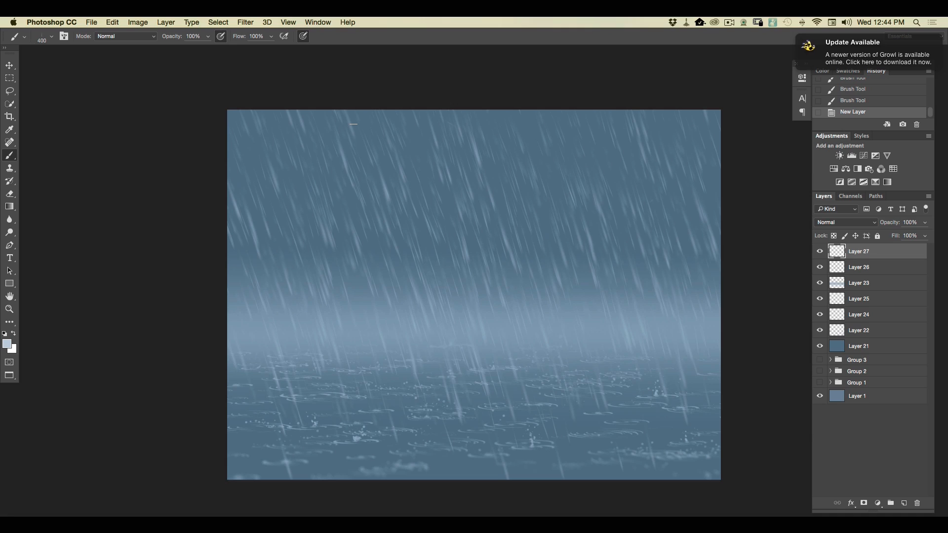
# Paint large foreground rain streaks over the sky and water on the top layer with the rain brush enlarged to 800 px.
pyautogui.click(51, 36)
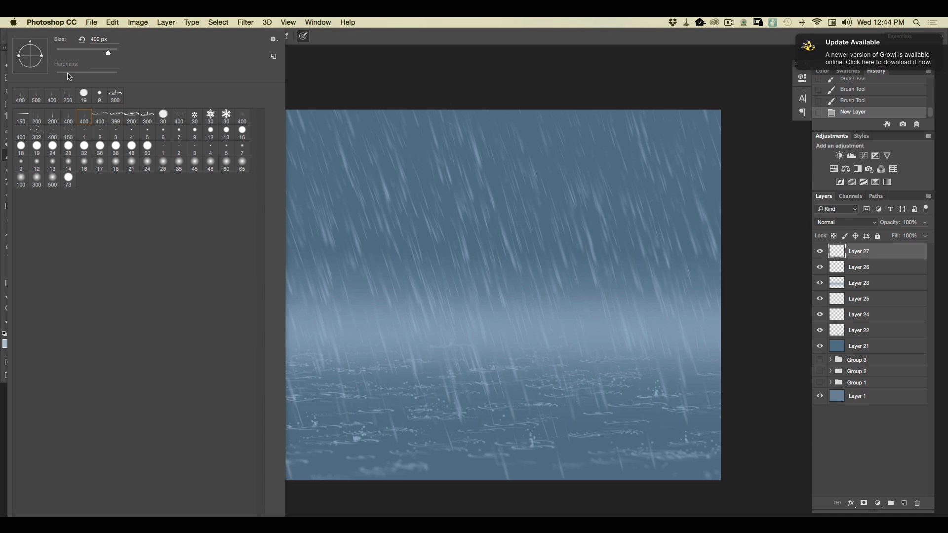
pyautogui.click(68, 121)
pyautogui.moveTo(111, 55); pyautogui.dragTo(114, 54)
pyautogui.click(99, 39)
pyautogui.doubleClick(99, 39)
pyautogui.write('800')
pyautogui.press('Return')
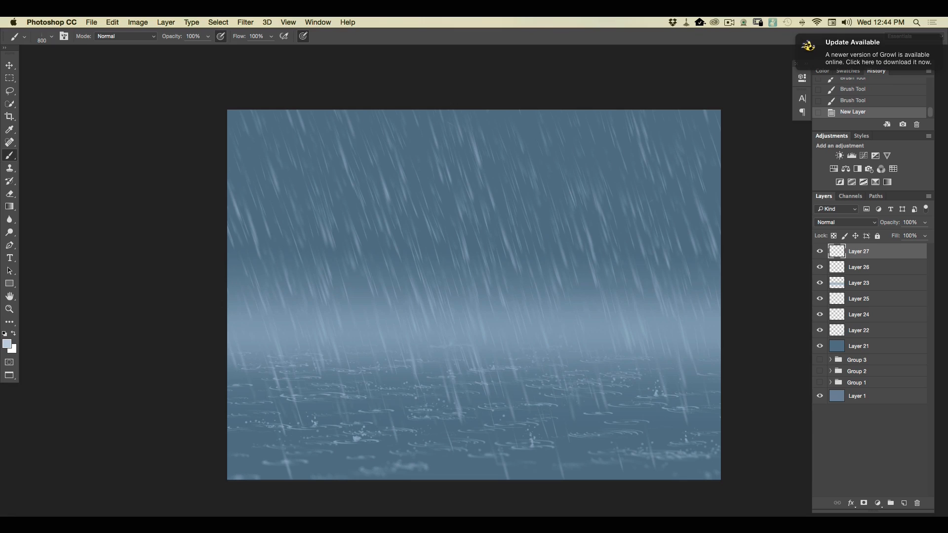
pyautogui.moveTo(660, 107); pyautogui.dragTo(630, 258)
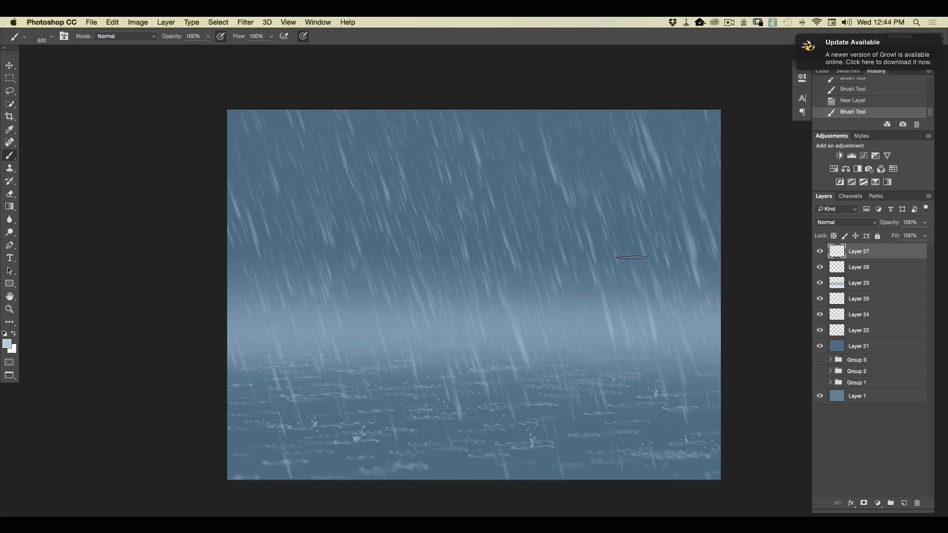
pyautogui.moveTo(448, 107); pyautogui.dragTo(541, 513)
pyautogui.moveTo(266, 90); pyautogui.dragTo(378, 478)
pyautogui.moveTo(245, 319); pyautogui.dragTo(298, 511)
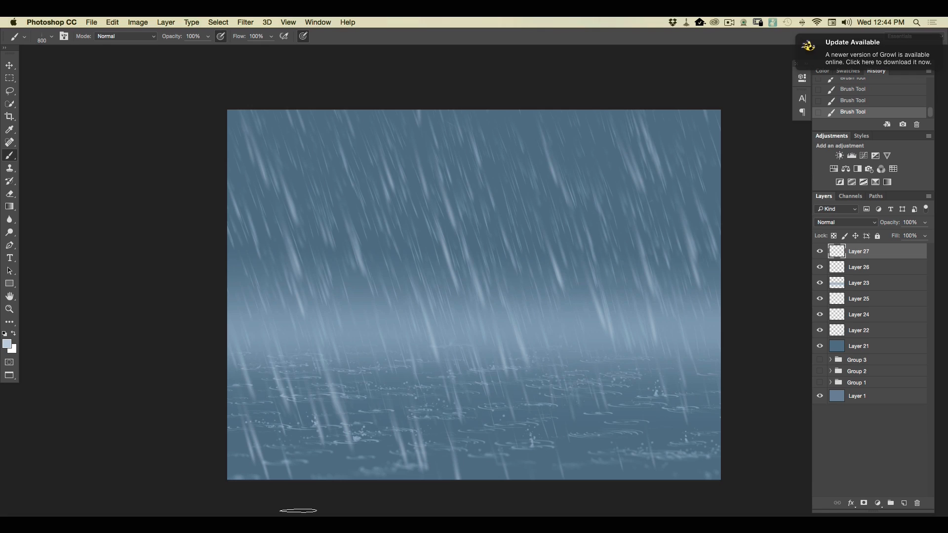
# Soften the large foreground rain streaks with a Gaussian Blur of 13.4 pixels.
pyautogui.click(242, 23)
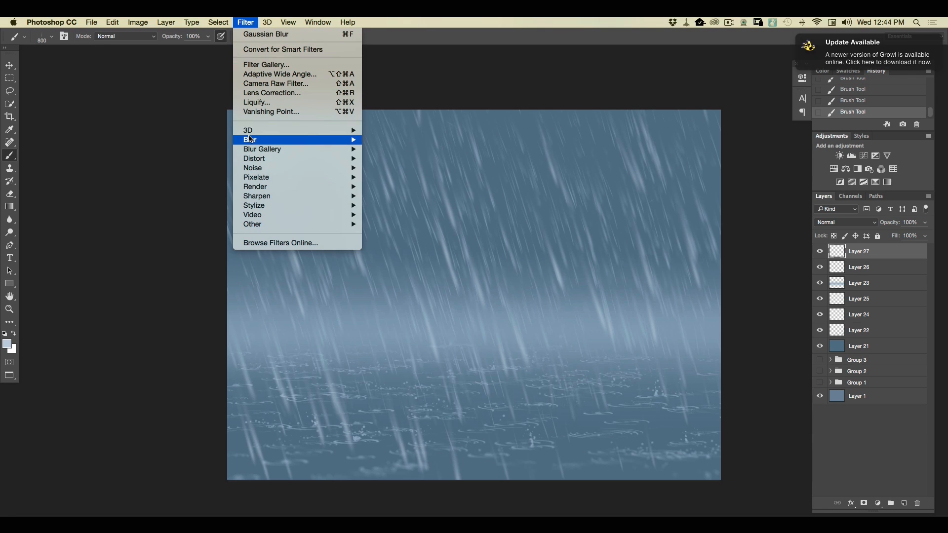
pyautogui.moveTo(298, 141)
pyautogui.click(385, 178)
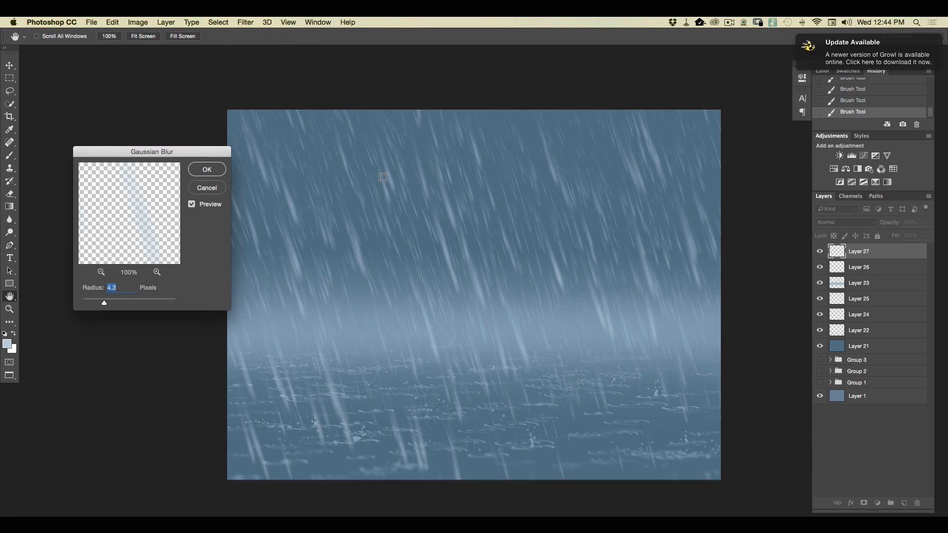
pyautogui.moveTo(104, 303); pyautogui.dragTo(123, 305)
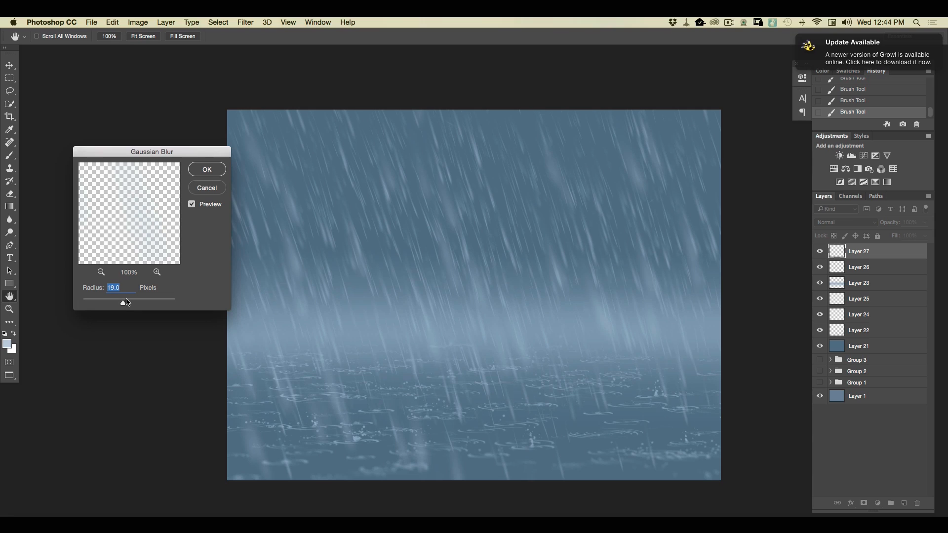
pyautogui.click(207, 169)
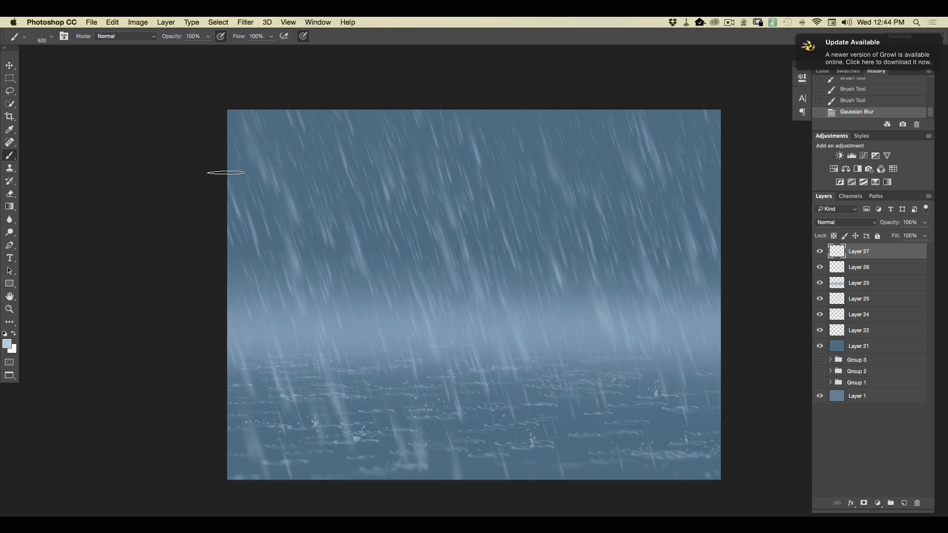
pyautogui.press('super+minus')
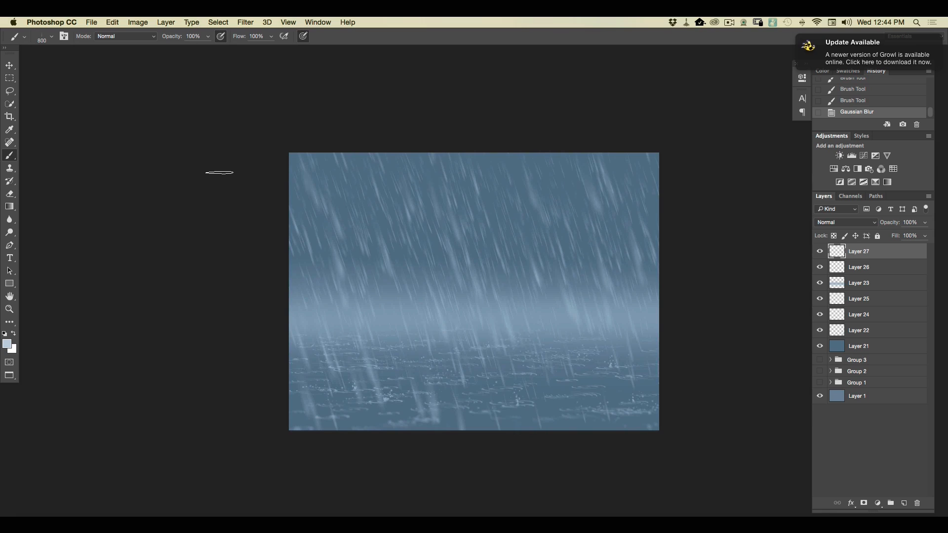
pyautogui.press('super+plus')
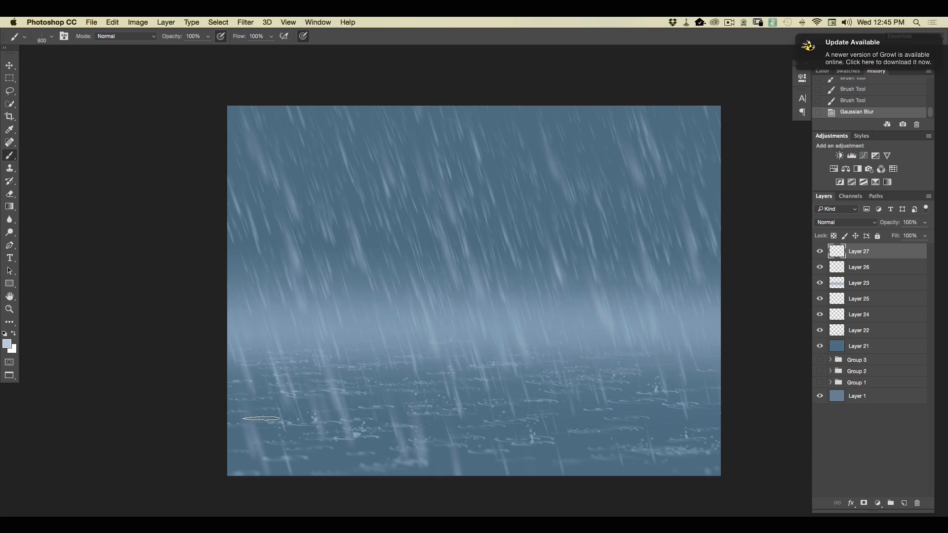
# Add a Multiply layer directly above Layer 21 and set the foreground color to dark blue 3a5c76.
pyautogui.click(859, 348)
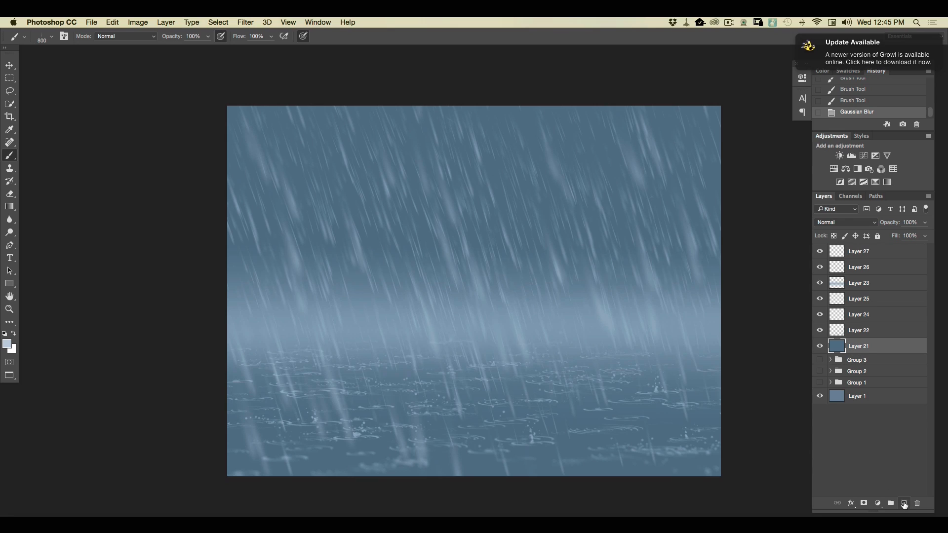
pyautogui.click(903, 503)
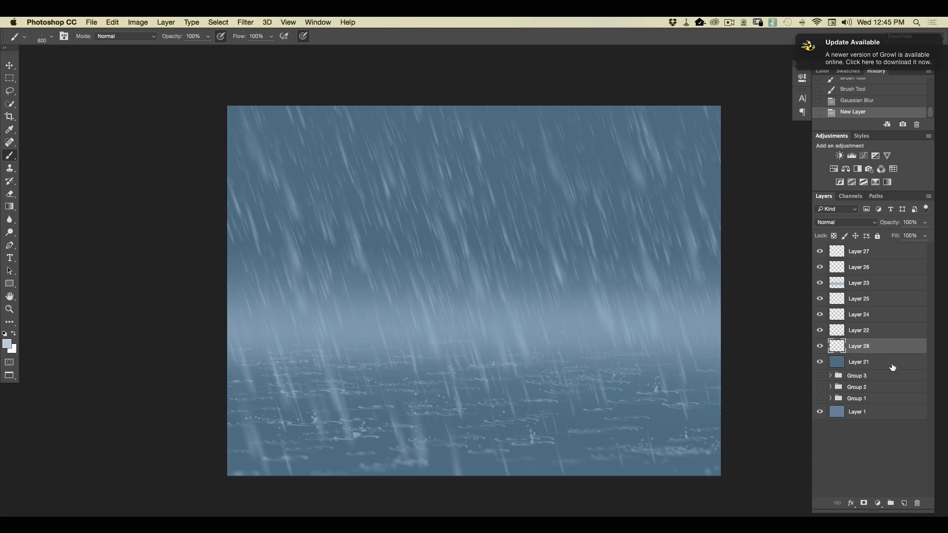
pyautogui.click(7, 344)
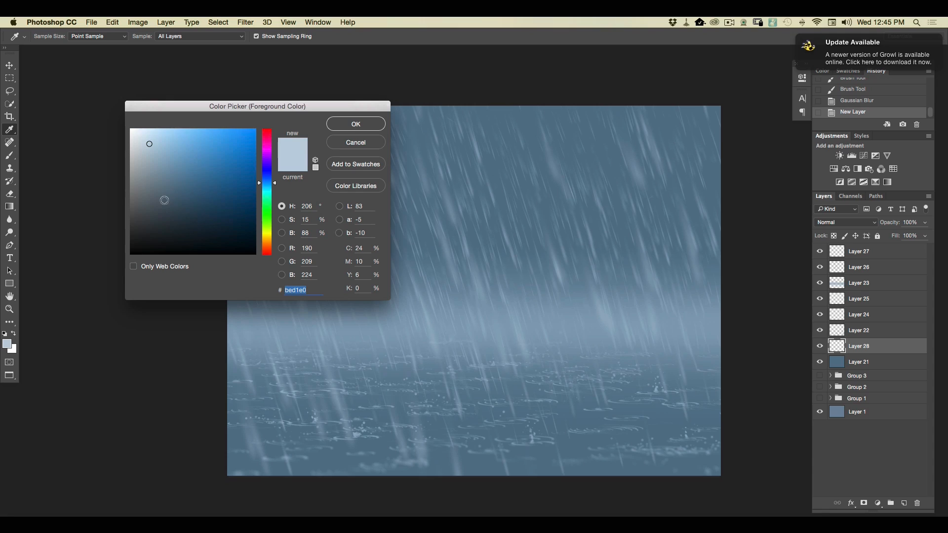
pyautogui.click(177, 198)
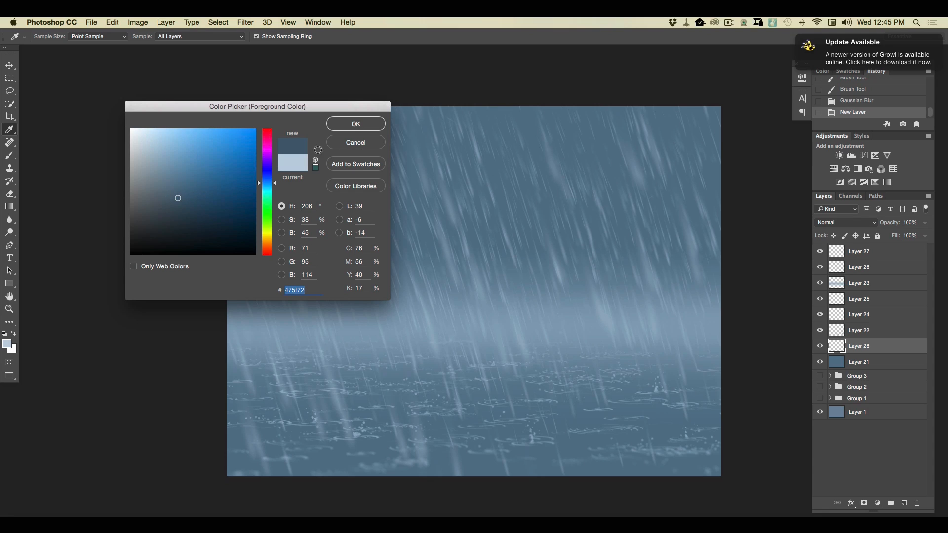
pyautogui.moveTo(180, 197); pyautogui.dragTo(194, 196)
pyautogui.click(347, 130)
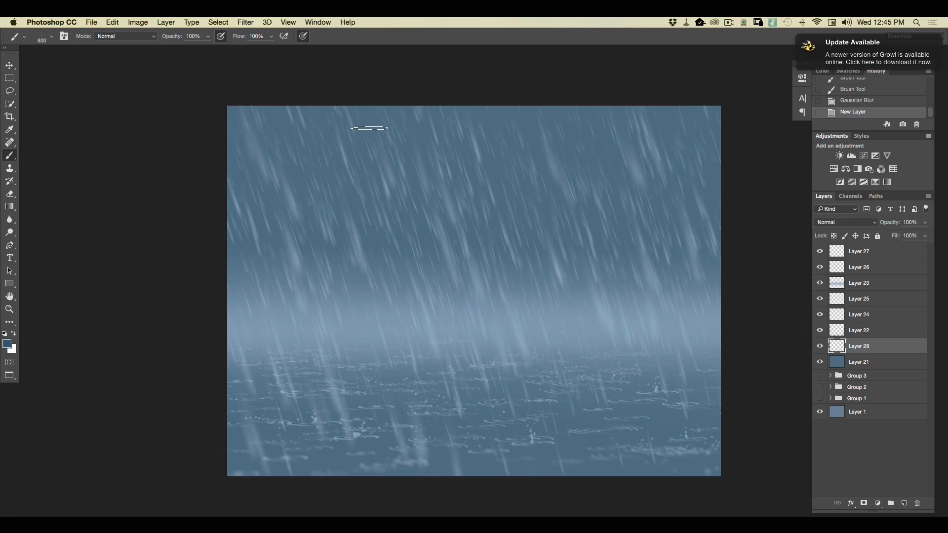
pyautogui.click(828, 223)
pyautogui.click(818, 250)
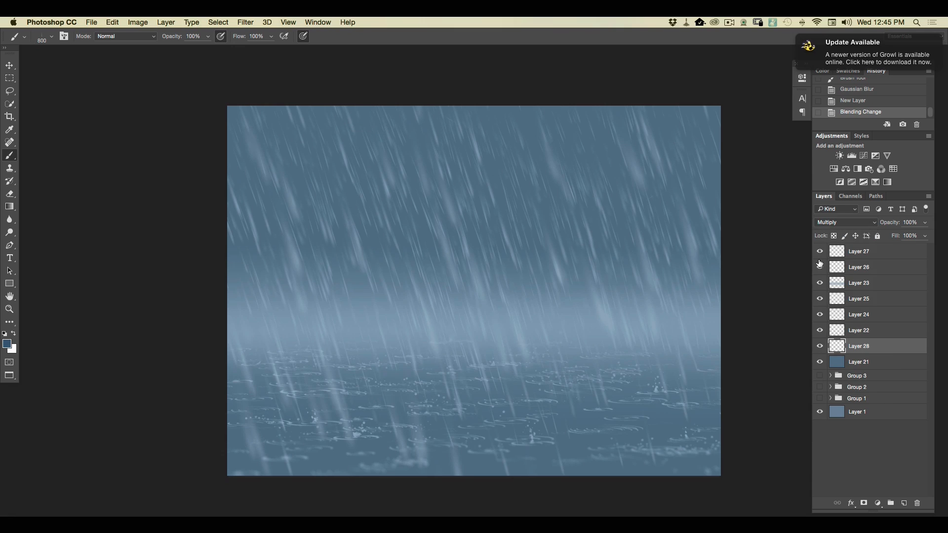
# Darken the foreground water on the Multiply layer with upward gradients at 35% opacity from the canvas's lower edge.
pyautogui.press('g')
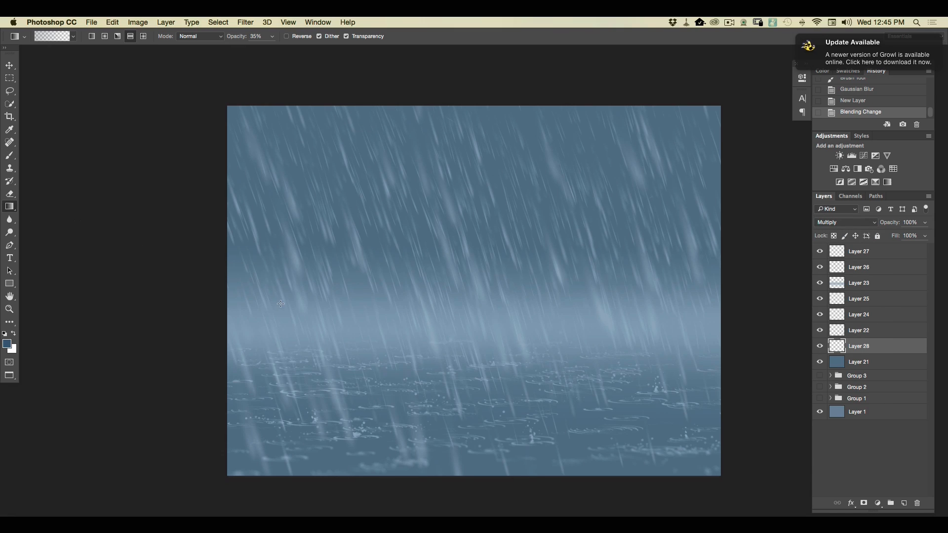
pyautogui.moveTo(492, 477); pyautogui.dragTo(490, 343)
pyautogui.moveTo(475, 477); pyautogui.dragTo(469, 361)
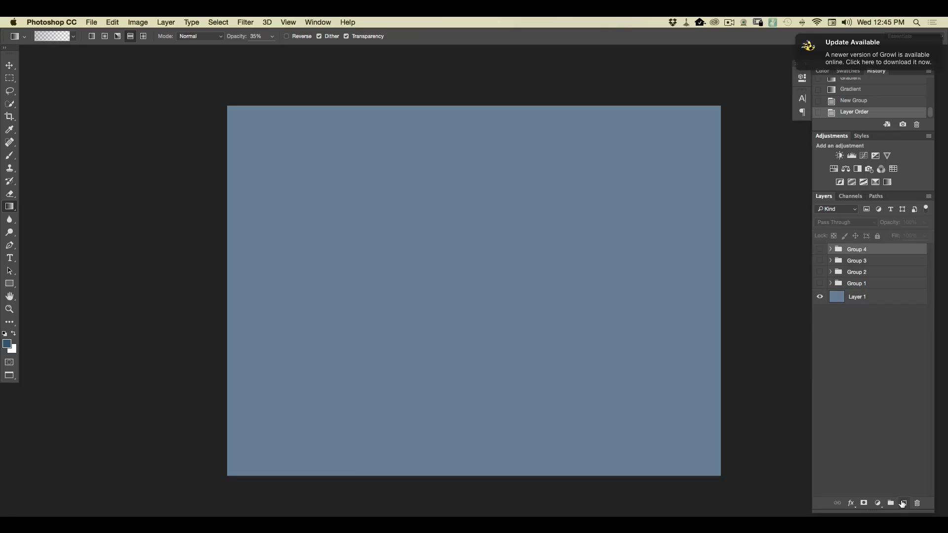
# Start a new layer above Group 4 and choose the 400 px scattered snowflake brush, testing it with one dab.
pyautogui.click(899, 503)
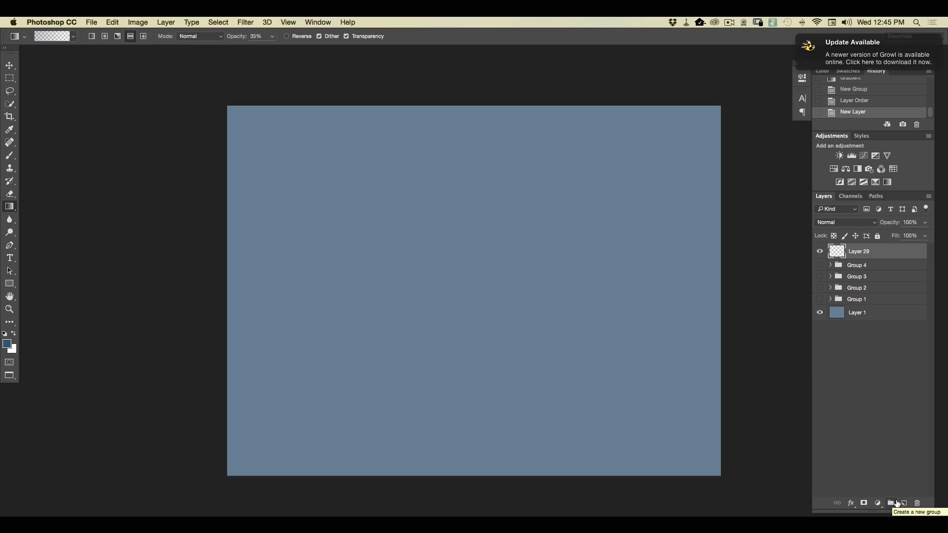
pyautogui.click(9, 155)
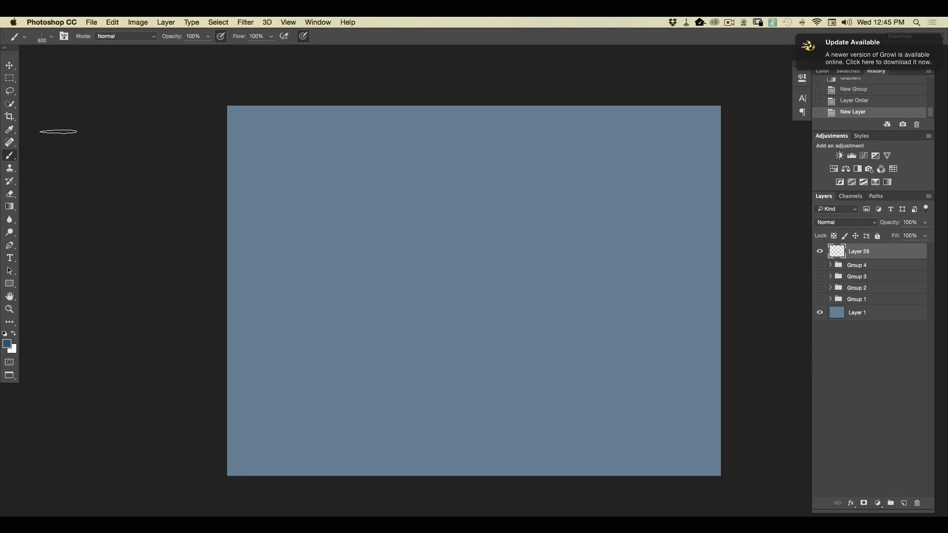
pyautogui.click(51, 36)
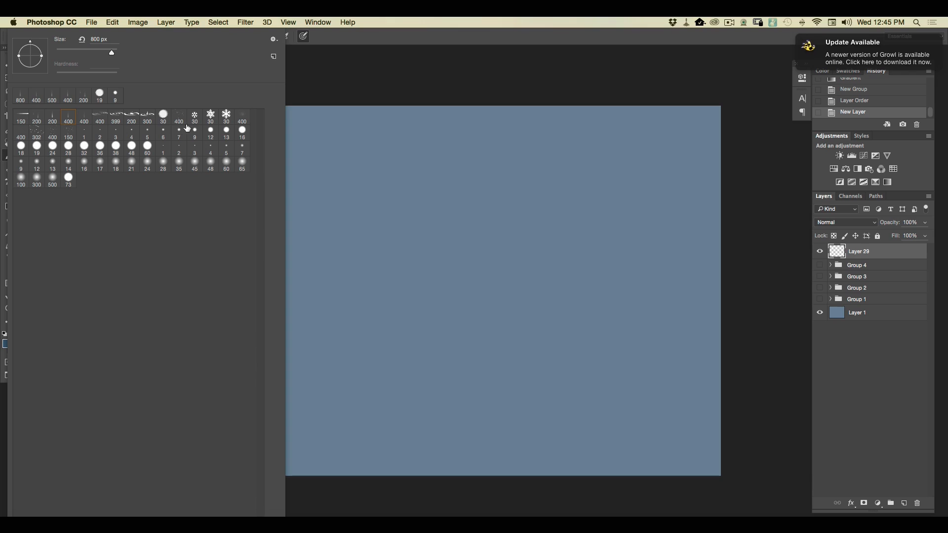
pyautogui.click(178, 118)
pyautogui.click(562, 348)
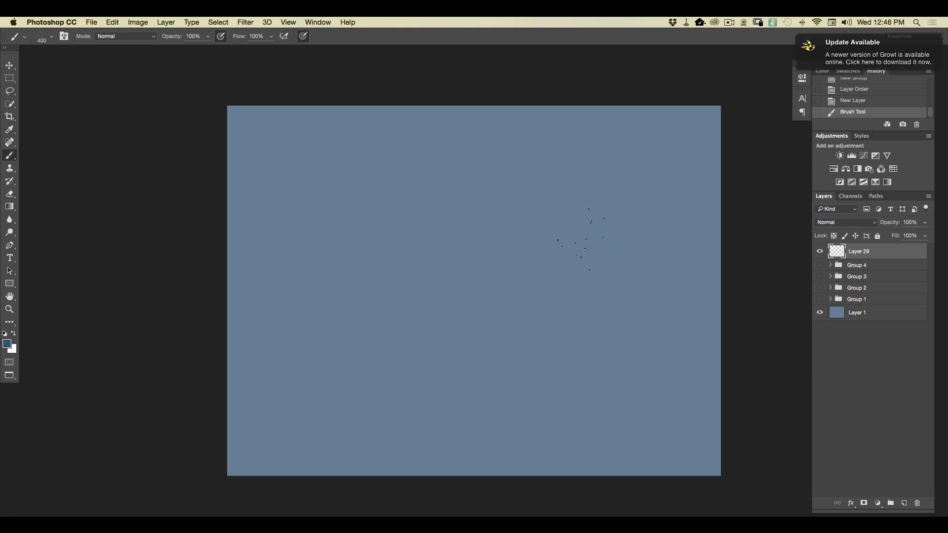
# Set the foreground color to light blue afc9dc.
pyautogui.click(7, 344)
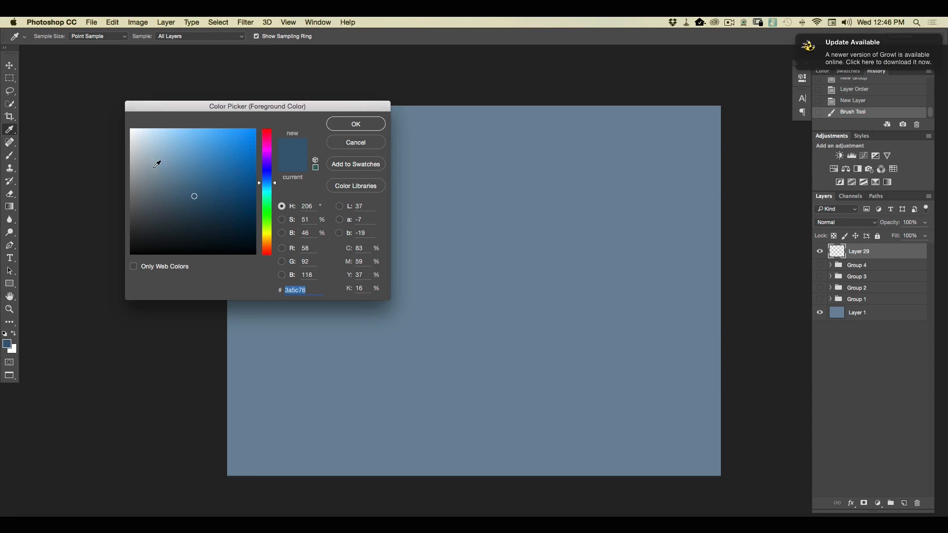
pyautogui.click(156, 146)
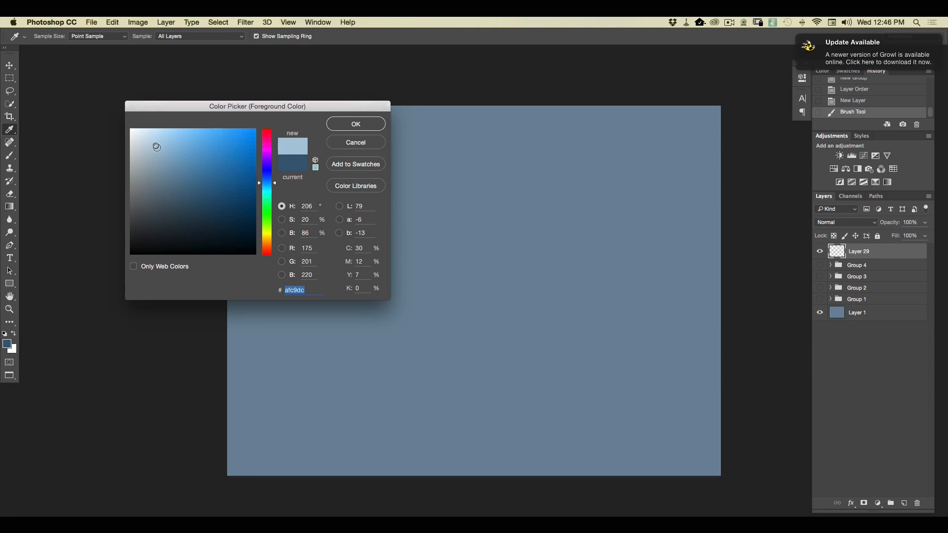
pyautogui.click(339, 125)
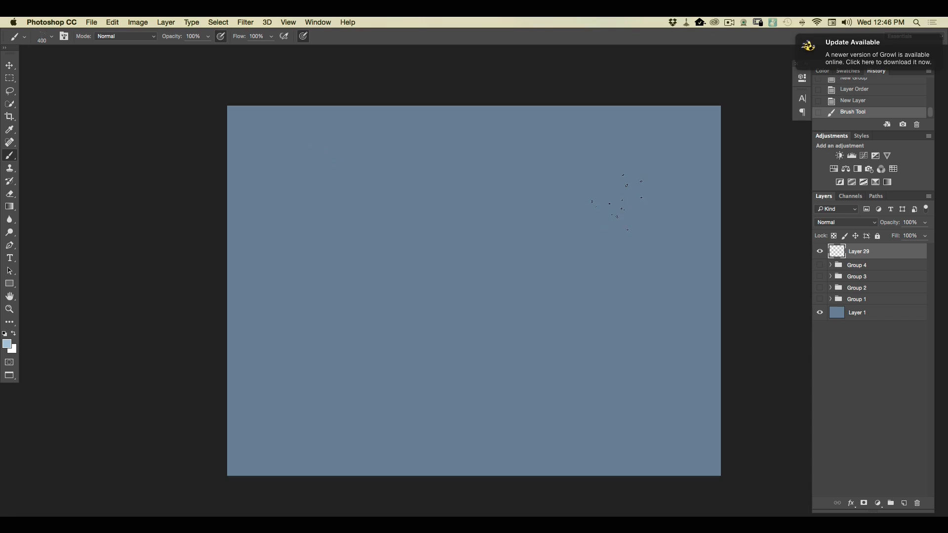
# Try the 400 px snow brush with strokes across the canvas, and replace the test layer with an empty one.
pyautogui.moveTo(508, 102); pyautogui.dragTo(691, 197)
pyautogui.moveTo(543, 119)
pyautogui.mouseDown()
pyautogui.moveTo(714, 202)
pyautogui.moveTo(660, 165)
pyautogui.mouseUp()
pyautogui.press('super+equal')
pyautogui.press('super+minus')
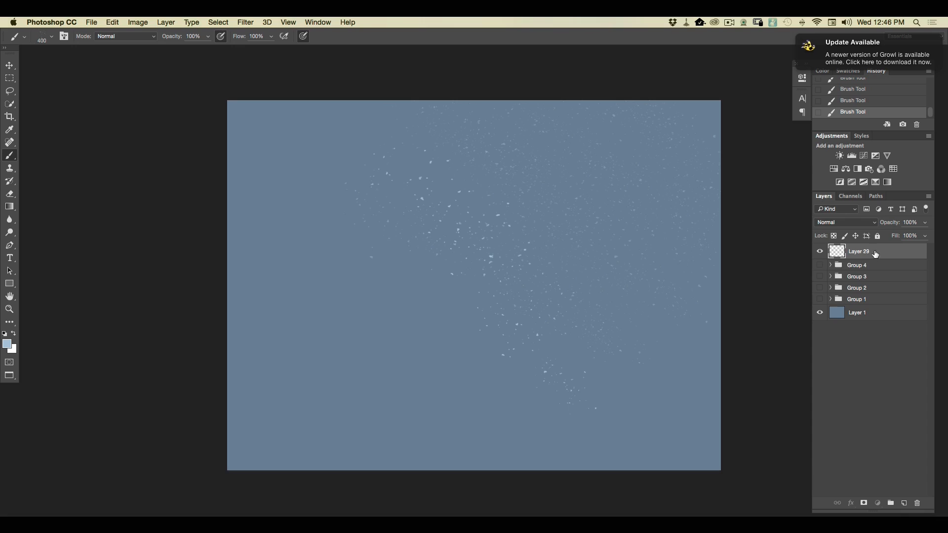
pyautogui.moveTo(874, 253); pyautogui.dragTo(917, 504)
pyautogui.click(903, 503)
# Cover the whole canvas with small distant snowflakes on Layer 29 using the 400 px snow brush.
pyautogui.moveTo(535, 152)
pyautogui.mouseDown()
pyautogui.moveTo(637, 242)
pyautogui.moveTo(582, 153)
pyautogui.mouseUp()
pyautogui.moveTo(577, 158); pyautogui.dragTo(676, 246)
pyautogui.moveTo(602, 138); pyautogui.dragTo(686, 222)
# Soften the distant snowflakes with a Gaussian Blur of about 9.7 pixels.
pyautogui.click(245, 23)
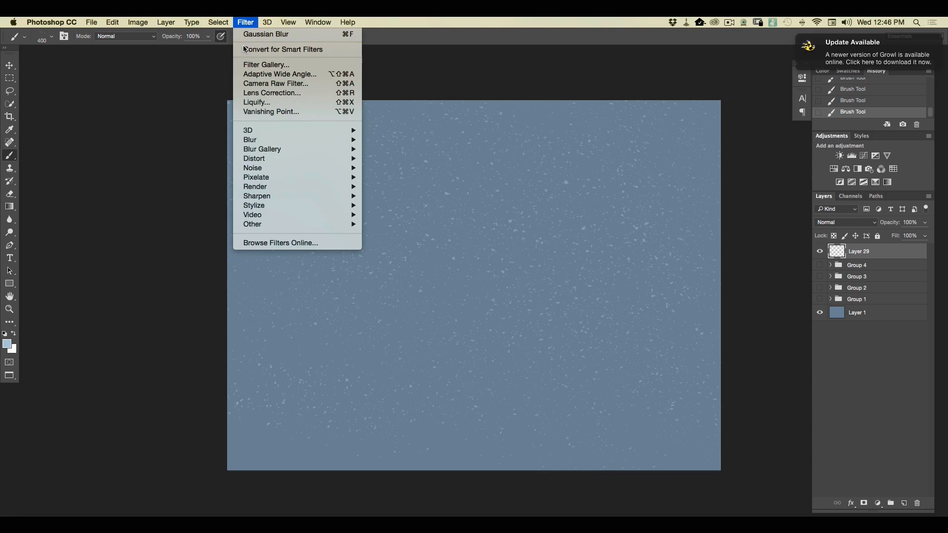
pyautogui.moveTo(344, 140)
pyautogui.click(384, 178)
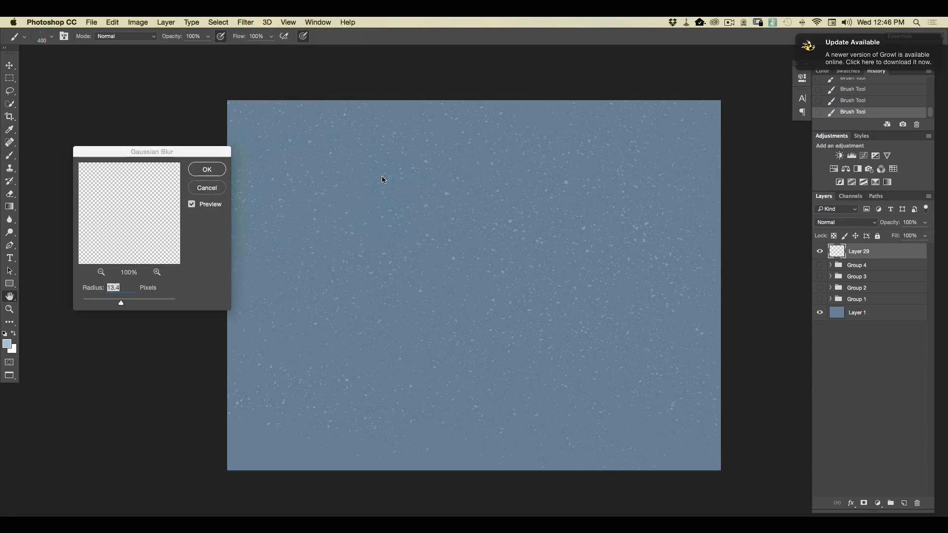
pyautogui.moveTo(121, 302); pyautogui.dragTo(119, 303)
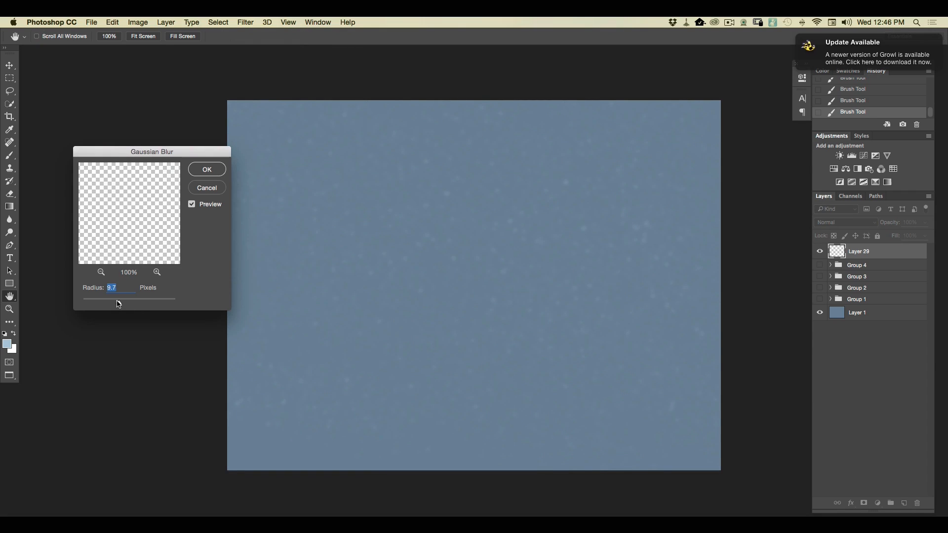
pyautogui.moveTo(123, 305); pyautogui.dragTo(121, 305)
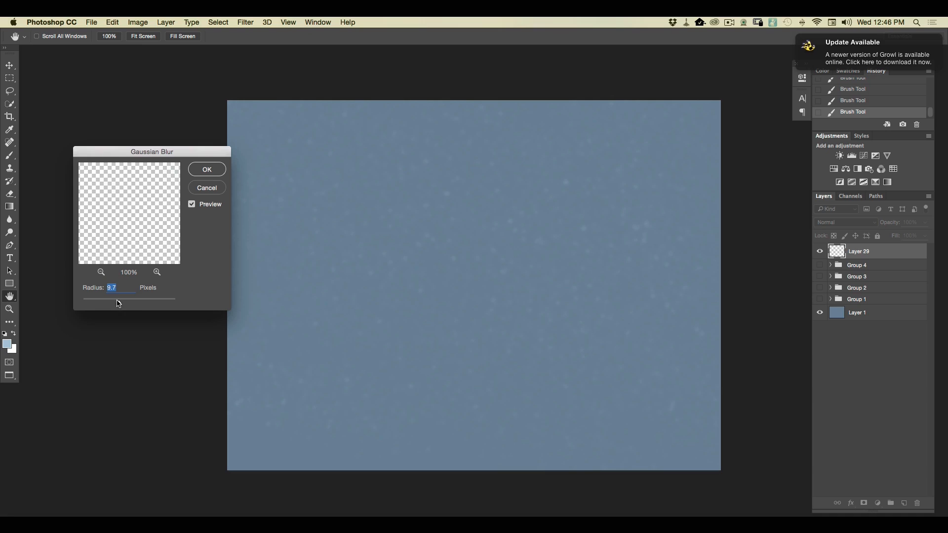
pyautogui.click(206, 171)
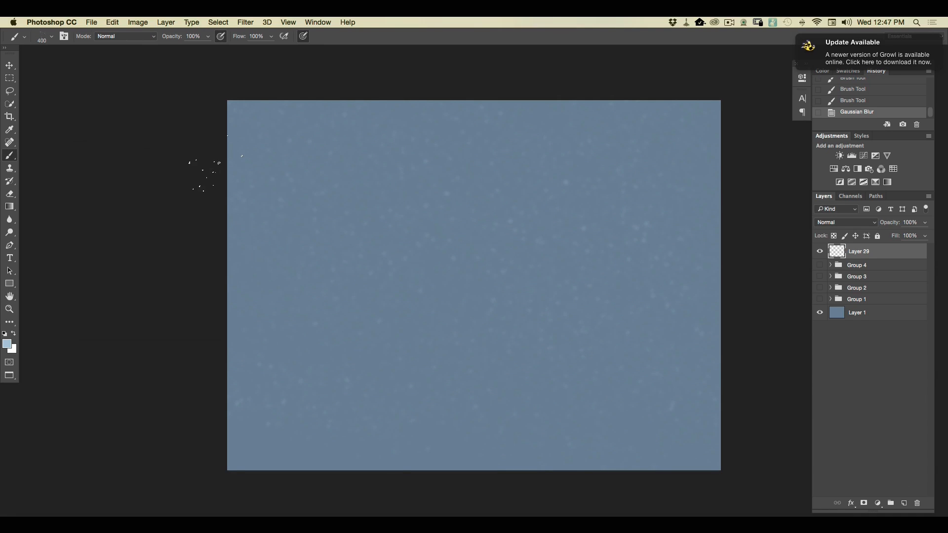
# Add a new layer above the blurred snow and lighten the foreground color to bad0e1.
pyautogui.click(903, 502)
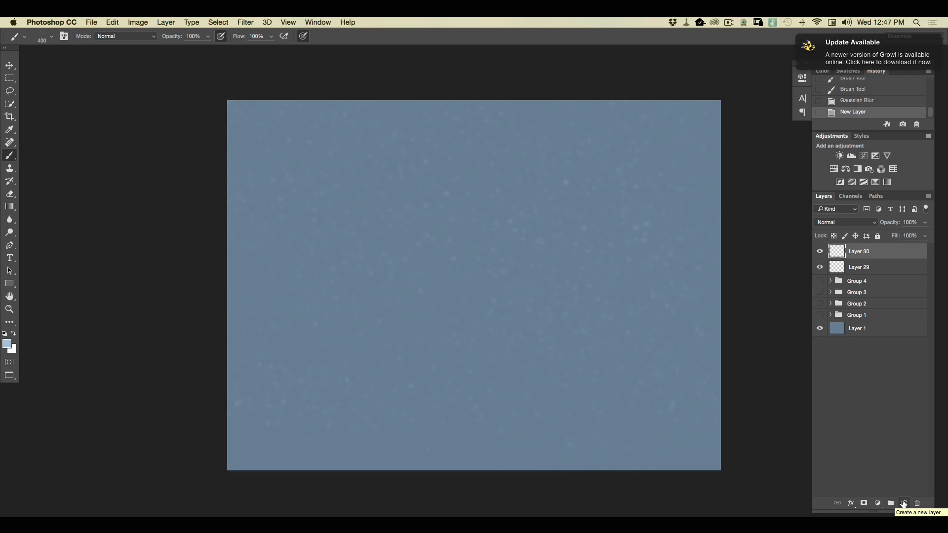
pyautogui.click(6, 344)
pyautogui.click(152, 143)
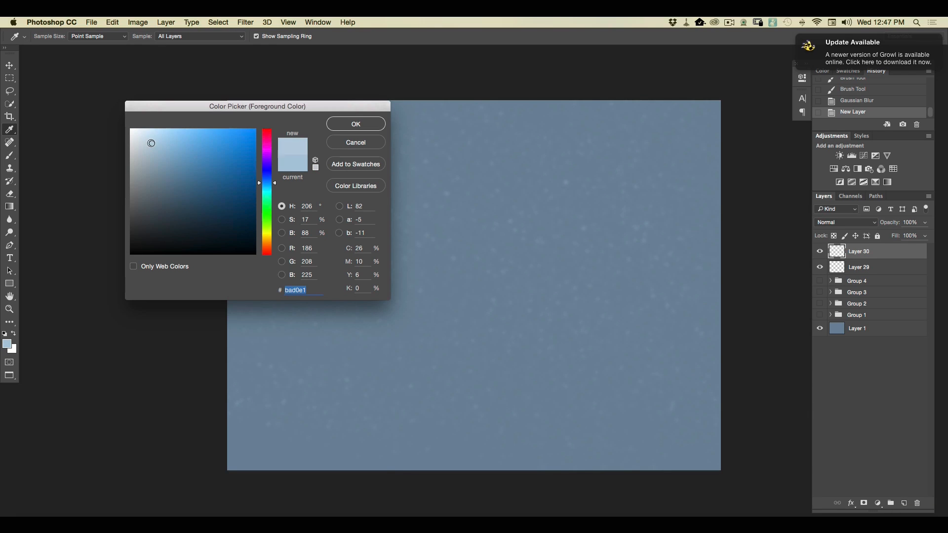
pyautogui.click(355, 124)
# Paint medium-sized snowflakes across the whole canvas on Layer 30 with the snow brush enlarged to 500 px.
pyautogui.press('b')
pyautogui.click(53, 39)
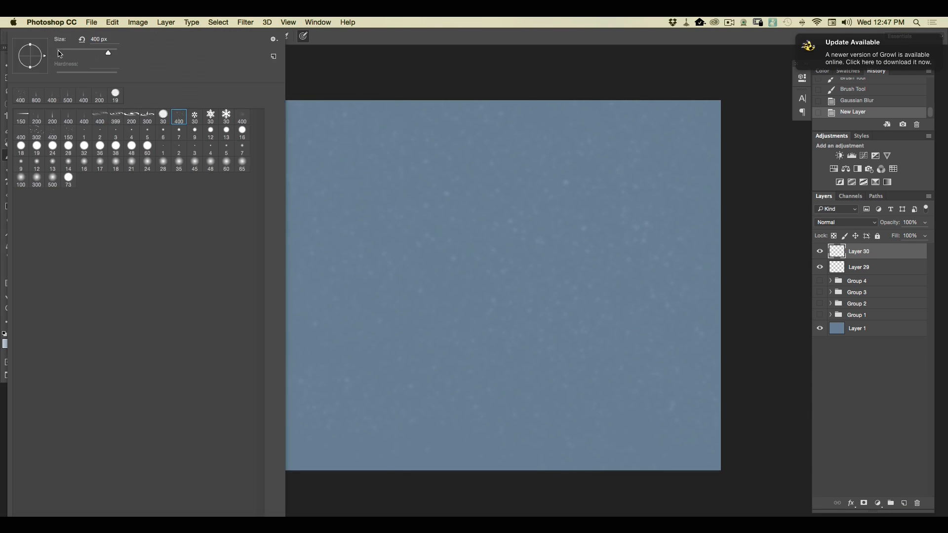
pyautogui.click(97, 39)
pyautogui.write('500')
pyautogui.press('Return')
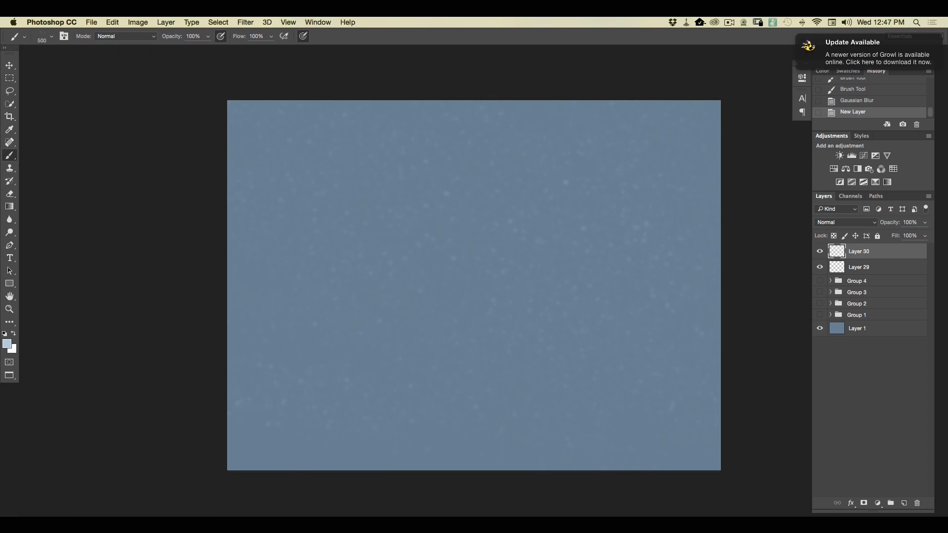
pyautogui.moveTo(732, 237)
pyautogui.mouseDown()
pyautogui.moveTo(519, 68)
pyautogui.moveTo(741, 262)
pyautogui.mouseUp()
pyautogui.moveTo(696, 324); pyautogui.dragTo(720, 265)
# Soften the medium snowflakes with a lighter Gaussian Blur than the distant snow.
pyautogui.click(245, 22)
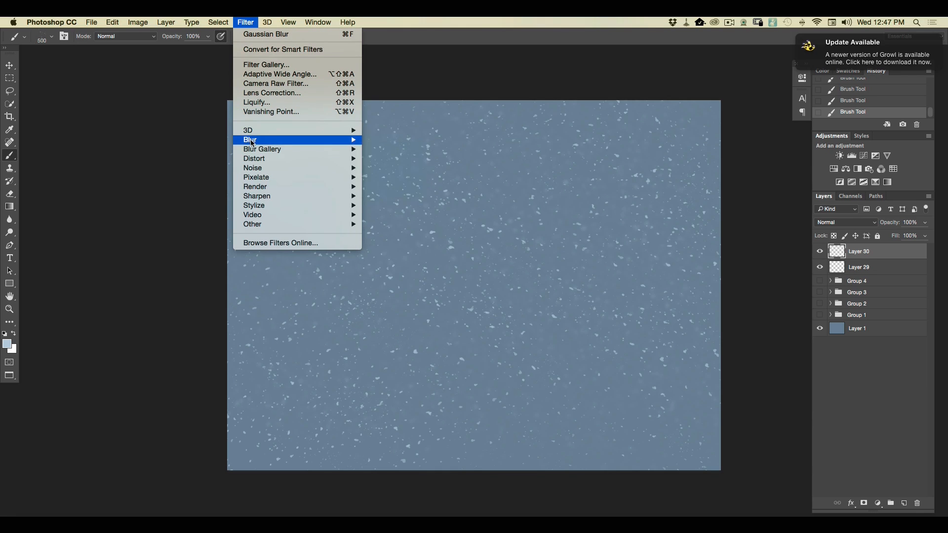
pyautogui.moveTo(251, 143)
pyautogui.click(381, 177)
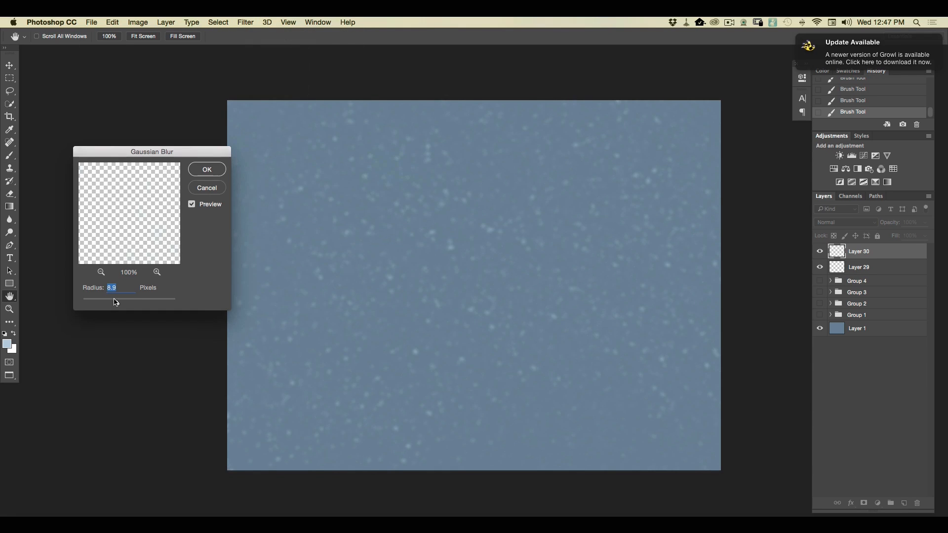
pyautogui.moveTo(114, 303); pyautogui.dragTo(110, 305)
pyautogui.click(208, 170)
# Add another new top layer and enlarge the snow brush to 600 px.
pyautogui.click(904, 503)
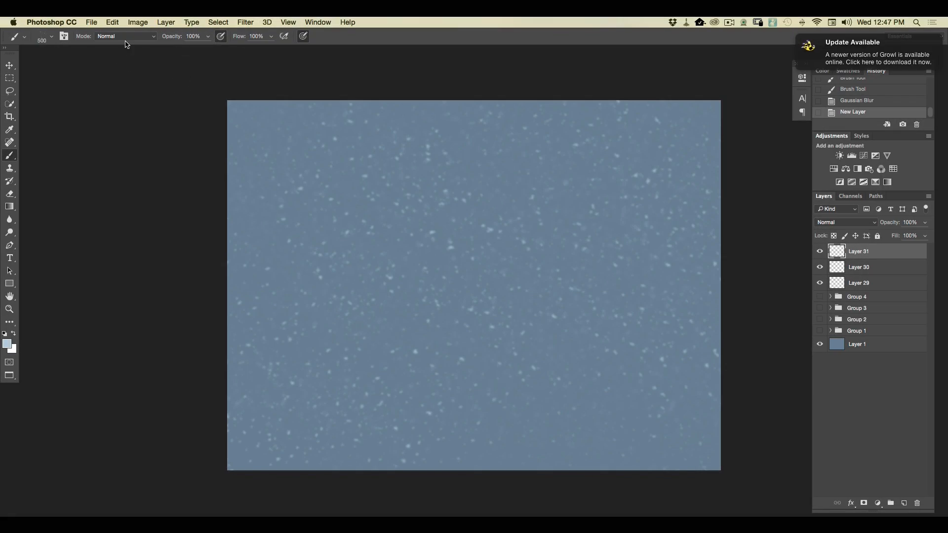
pyautogui.click(47, 38)
pyautogui.click(62, 38)
pyautogui.write('600')
pyautogui.press('Return')
# Try painting larger snowflakes with the 600 px brush, and replace that layer with an empty one.
pyautogui.moveTo(486, 158); pyautogui.dragTo(664, 249)
pyautogui.moveTo(592, 121); pyautogui.dragTo(700, 222)
pyautogui.moveTo(579, 74); pyautogui.dragTo(566, 61)
pyautogui.moveTo(654, 387); pyautogui.dragTo(328, 76)
pyautogui.moveTo(492, 371); pyautogui.dragTo(292, 272)
pyautogui.moveTo(878, 254); pyautogui.dragTo(916, 503)
pyautogui.click(905, 503)
# Set the foreground color to a slightly paler blue and paint larger snowflakes on the top layer with the 600 px brush.
pyautogui.click(7, 344)
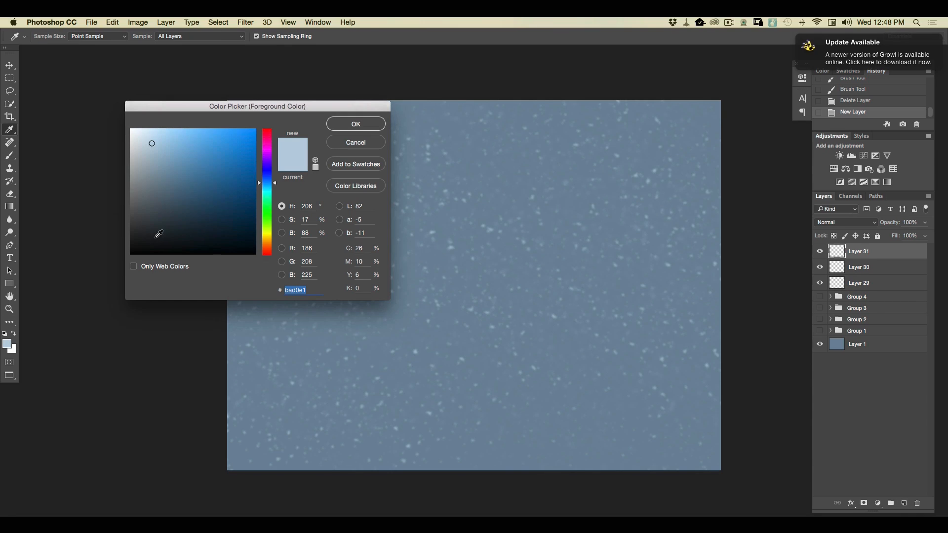
pyautogui.click(147, 140)
pyautogui.click(344, 127)
pyautogui.moveTo(666, 187)
pyautogui.mouseDown()
pyautogui.moveTo(577, 80)
pyautogui.moveTo(753, 345)
pyautogui.moveTo(402, 88)
pyautogui.moveTo(687, 430)
pyautogui.mouseUp()
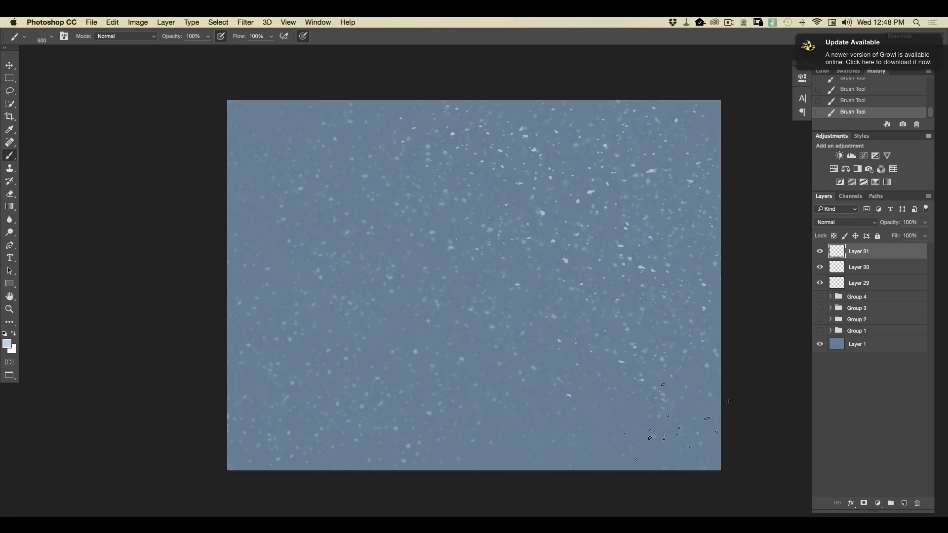
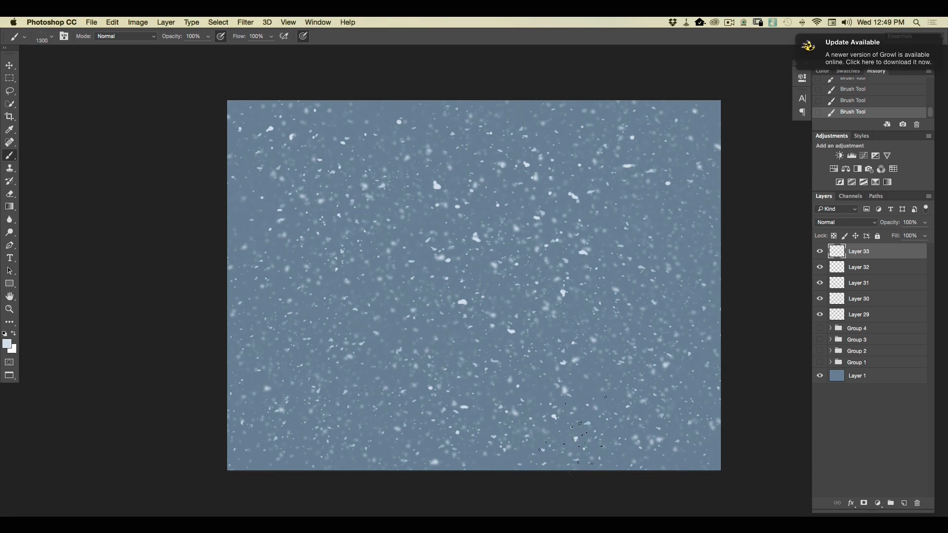
# Scatter more oversized snowflakes across the lower canvas with the 1300 px brush and soften the layer with a 16.2 px Gaussian Blur.
pyautogui.moveTo(400, 388); pyautogui.dragTo(94, 296)
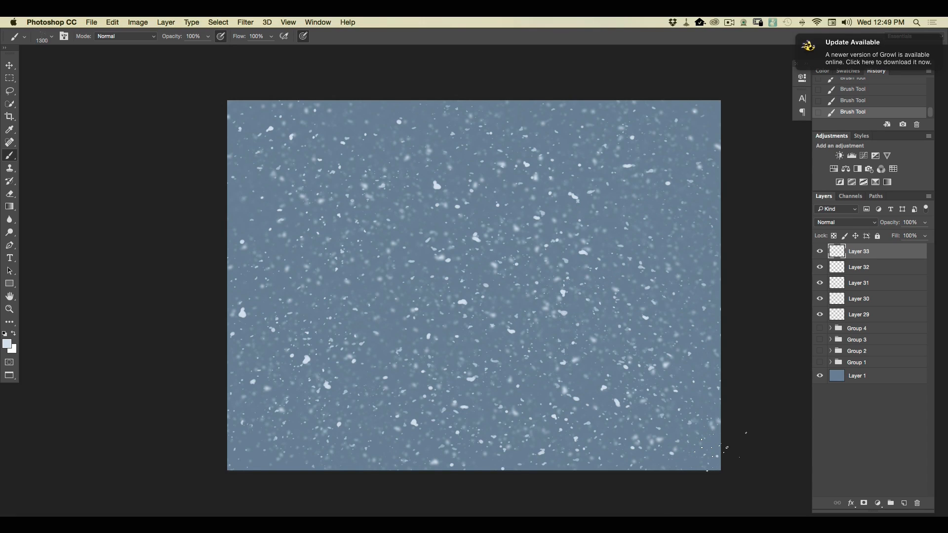
pyautogui.moveTo(720, 451); pyautogui.dragTo(688, 242)
pyautogui.click(245, 22)
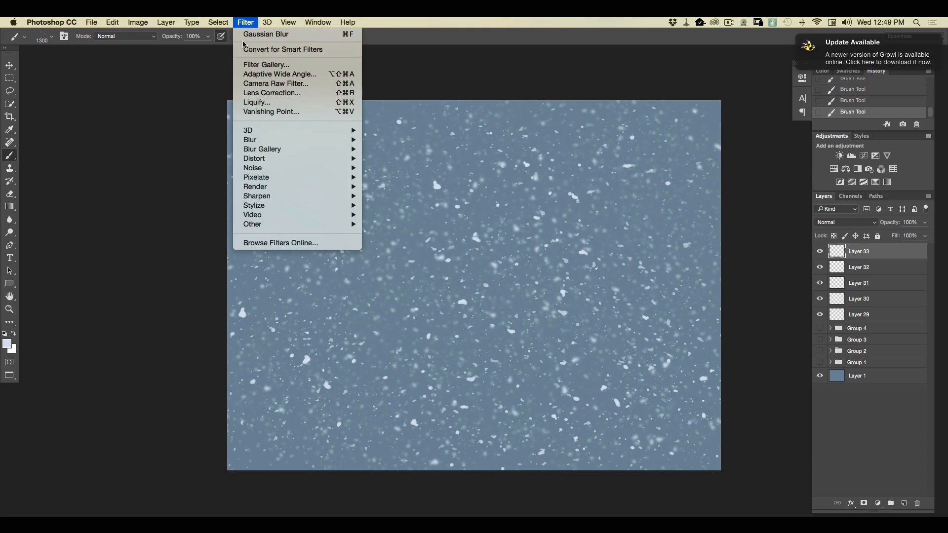
pyautogui.moveTo(316, 140)
pyautogui.click(390, 177)
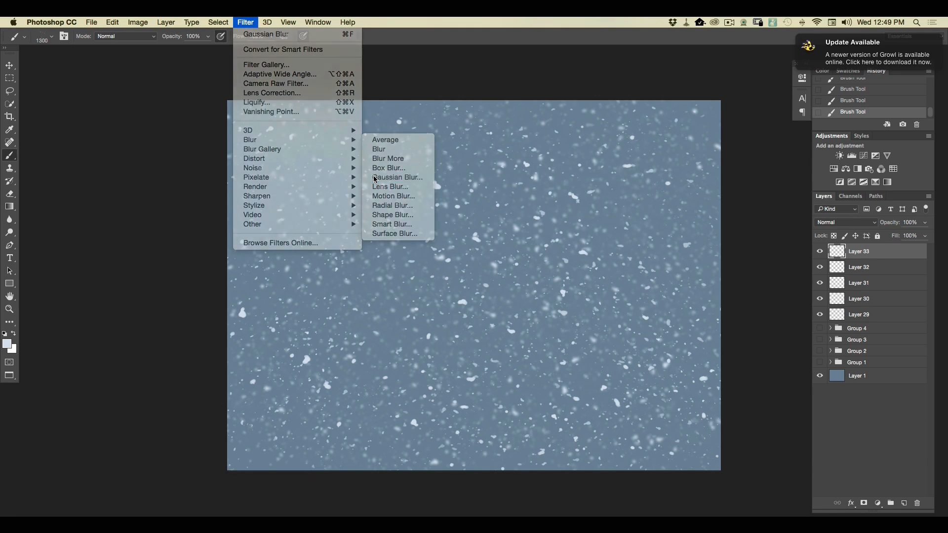
pyautogui.click(120, 300)
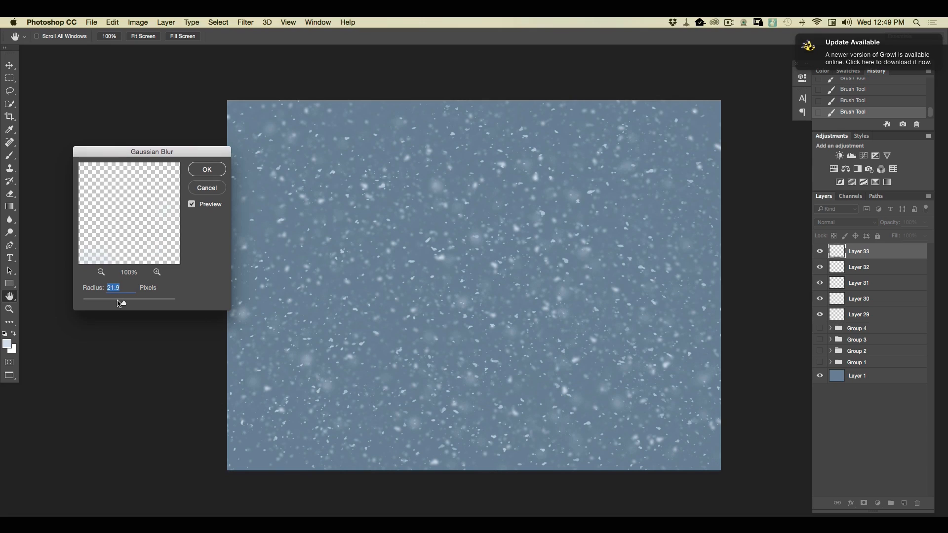
pyautogui.moveTo(123, 303); pyautogui.dragTo(122, 303)
pyautogui.click(207, 170)
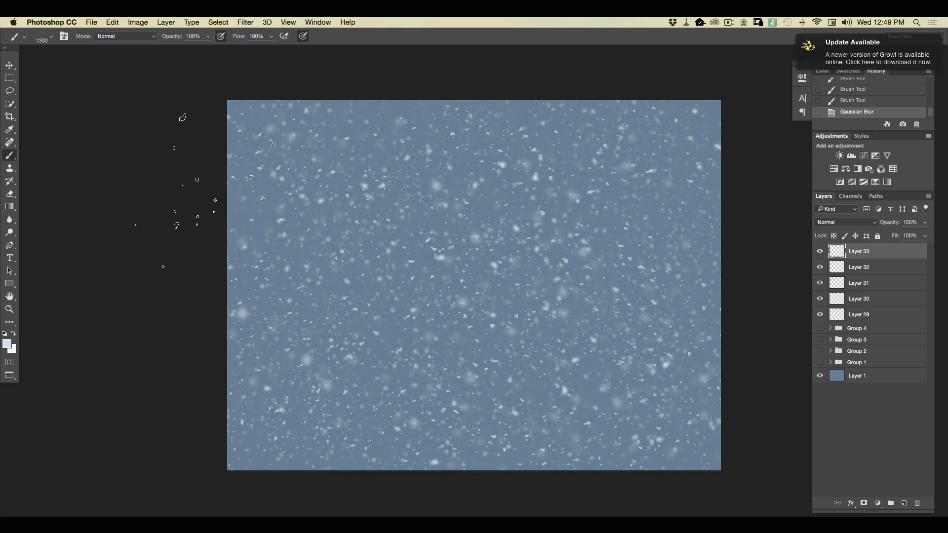
# Add a new layer beneath the snow layers, directly above Group 4, and set the foreground color to pale gray-blue #c2d0db.
pyautogui.click(871, 332)
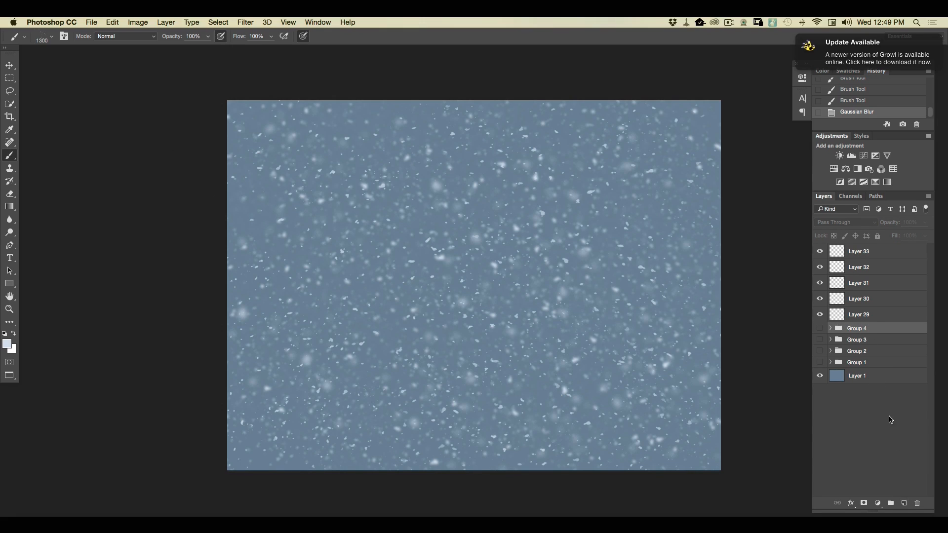
pyautogui.click(903, 503)
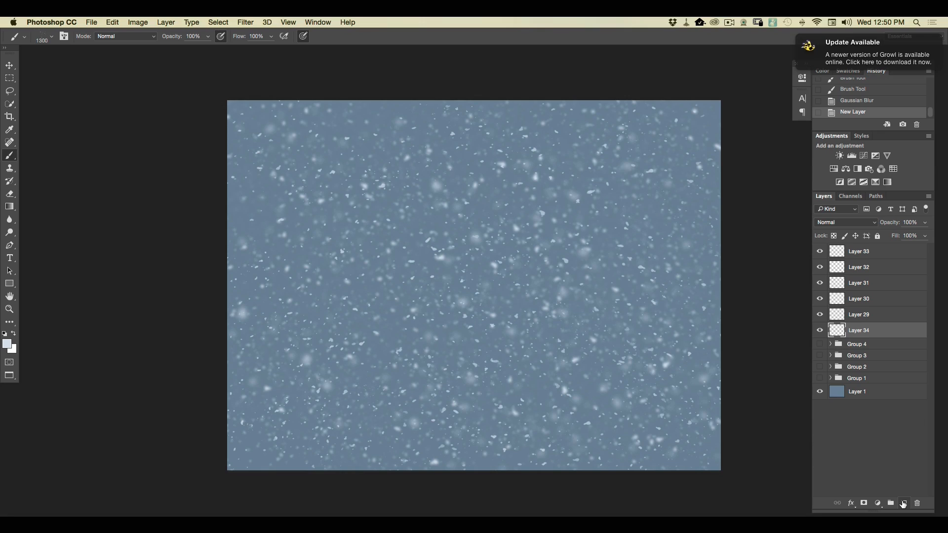
pyautogui.click(7, 345)
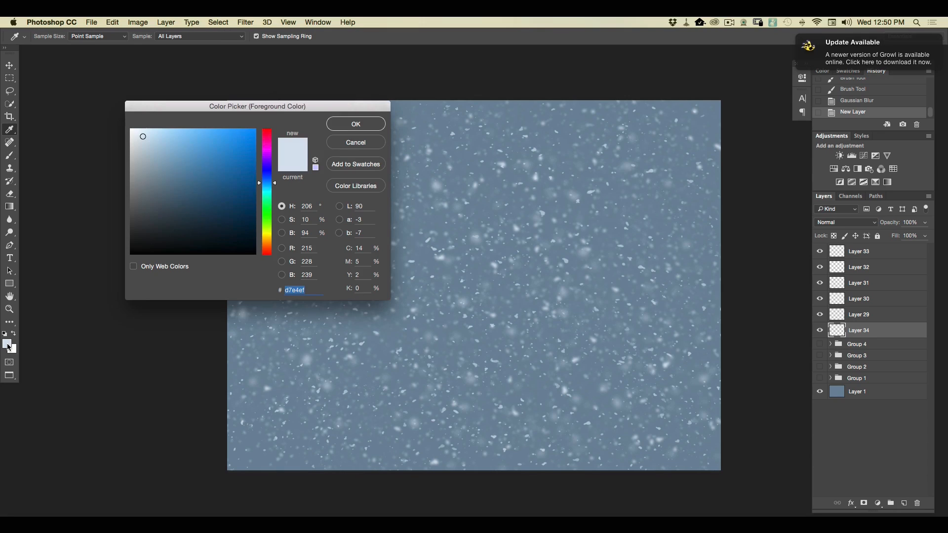
pyautogui.click(146, 149)
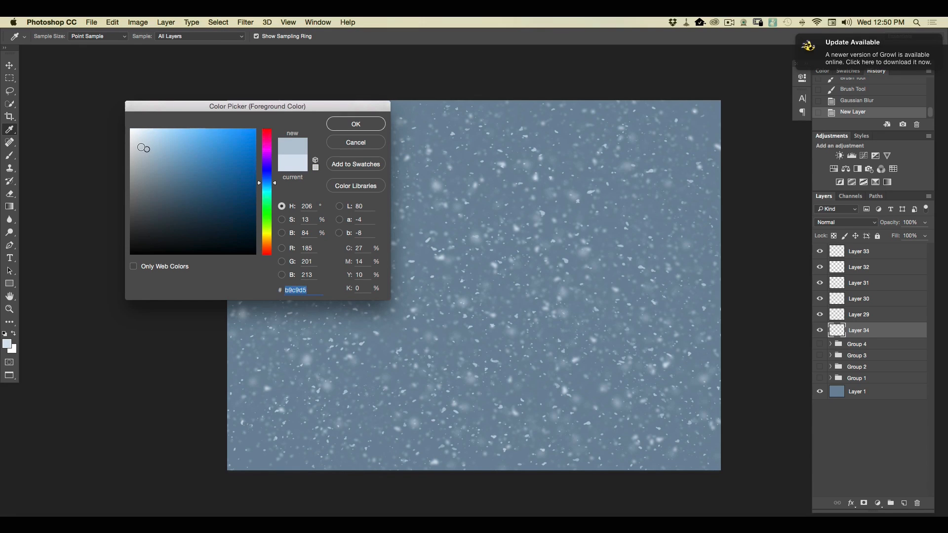
pyautogui.moveTo(146, 148); pyautogui.dragTo(145, 147)
pyautogui.click(345, 127)
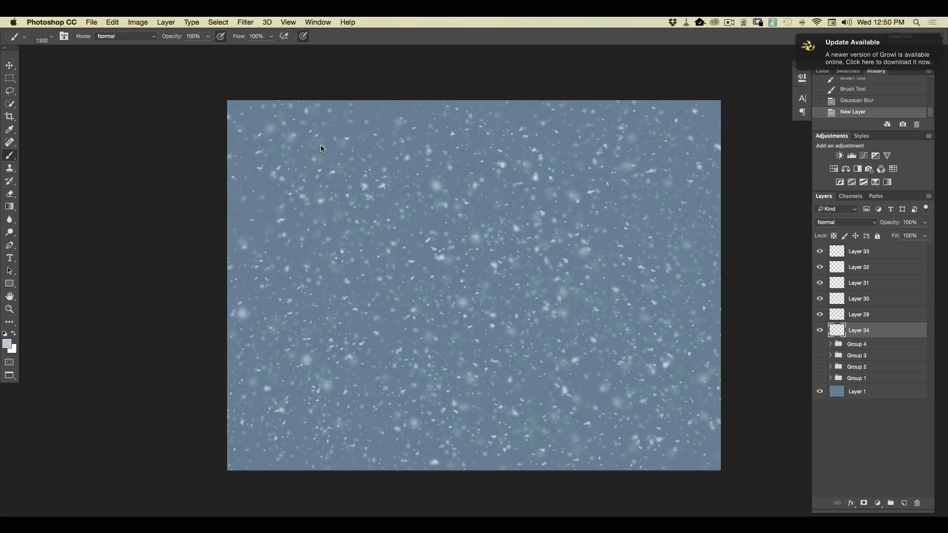
# Paint a snowbank sloping down to the right across the lower canvas with the hard round brush at 130 px.
pyautogui.click(45, 38)
pyautogui.click(68, 186)
pyautogui.click(88, 52)
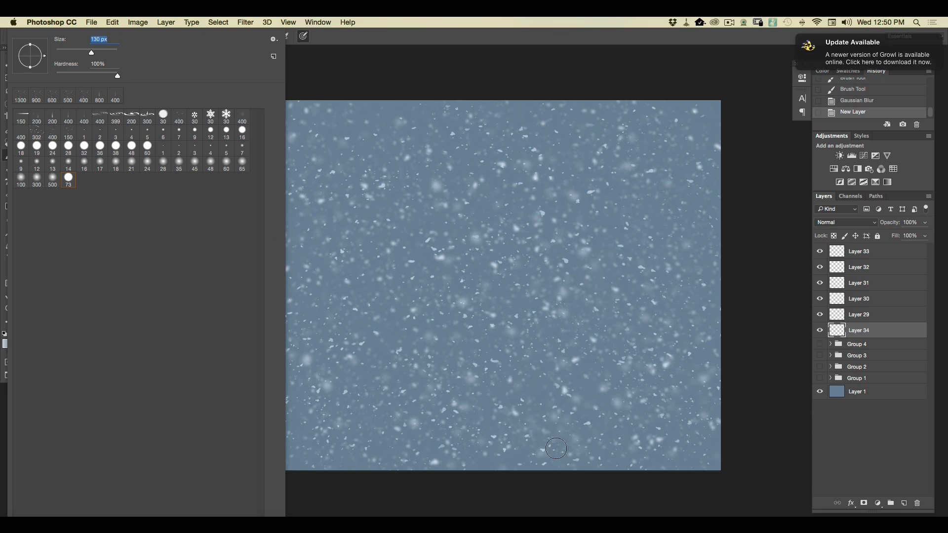
pyautogui.moveTo(547, 470)
pyautogui.mouseDown()
pyautogui.moveTo(361, 425)
pyautogui.moveTo(527, 475)
pyautogui.moveTo(171, 417)
pyautogui.moveTo(483, 461)
pyautogui.moveTo(276, 442)
pyautogui.moveTo(373, 455)
pyautogui.moveTo(379, 468)
pyautogui.moveTo(273, 458)
pyautogui.moveTo(409, 481)
pyautogui.moveTo(183, 438)
pyautogui.moveTo(560, 468)
pyautogui.moveTo(258, 423)
pyautogui.moveTo(292, 418)
pyautogui.moveTo(668, 464)
pyautogui.mouseUp()
pyautogui.moveTo(232, 395)
pyautogui.mouseDown()
pyautogui.moveTo(749, 478)
pyautogui.moveTo(232, 372)
pyautogui.moveTo(735, 475)
pyautogui.moveTo(607, 474)
pyautogui.moveTo(521, 450)
pyautogui.moveTo(686, 469)
pyautogui.moveTo(489, 422)
pyautogui.moveTo(211, 400)
pyautogui.moveTo(338, 388)
pyautogui.moveTo(668, 467)
pyautogui.moveTo(622, 454)
pyautogui.mouseUp()
pyautogui.moveTo(217, 383)
pyautogui.mouseDown()
pyautogui.moveTo(498, 412)
pyautogui.moveTo(681, 470)
pyautogui.moveTo(599, 438)
pyautogui.moveTo(631, 447)
pyautogui.moveTo(336, 410)
pyautogui.moveTo(523, 466)
pyautogui.mouseUp()
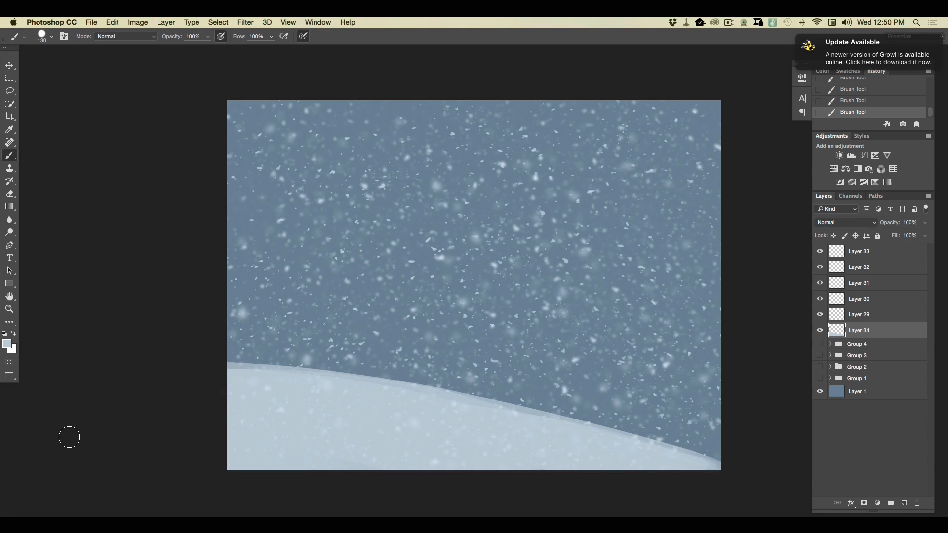
pyautogui.moveTo(757, 436)
pyautogui.mouseDown()
pyautogui.moveTo(580, 425)
pyautogui.moveTo(709, 459)
pyautogui.mouseUp()
pyautogui.moveTo(615, 432); pyautogui.dragTo(209, 357)
pyautogui.moveTo(651, 447)
pyautogui.mouseDown()
pyautogui.moveTo(325, 372)
pyautogui.moveTo(188, 357)
pyautogui.mouseUp()
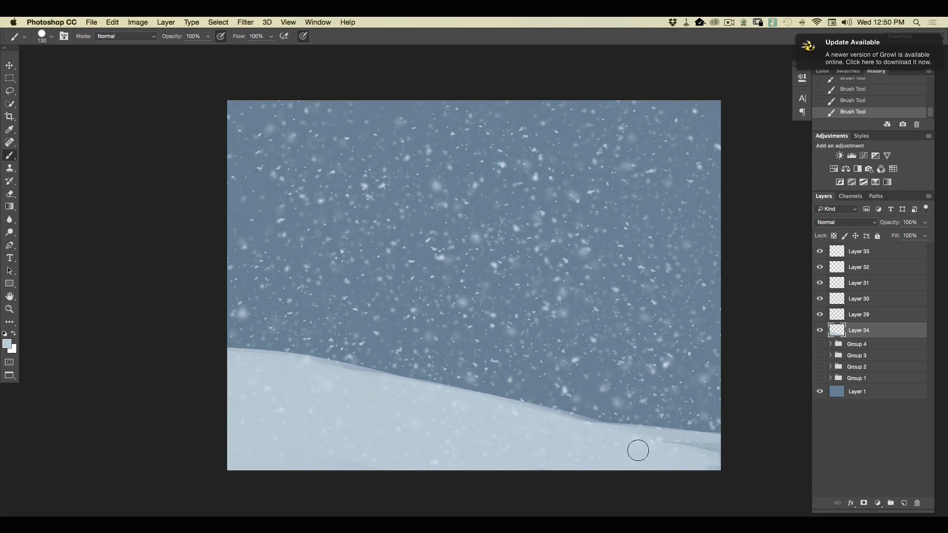
# Add a new layer beneath the snowbank layer and set the foreground color to a dark muted green with hue 155.
pyautogui.click(861, 345)
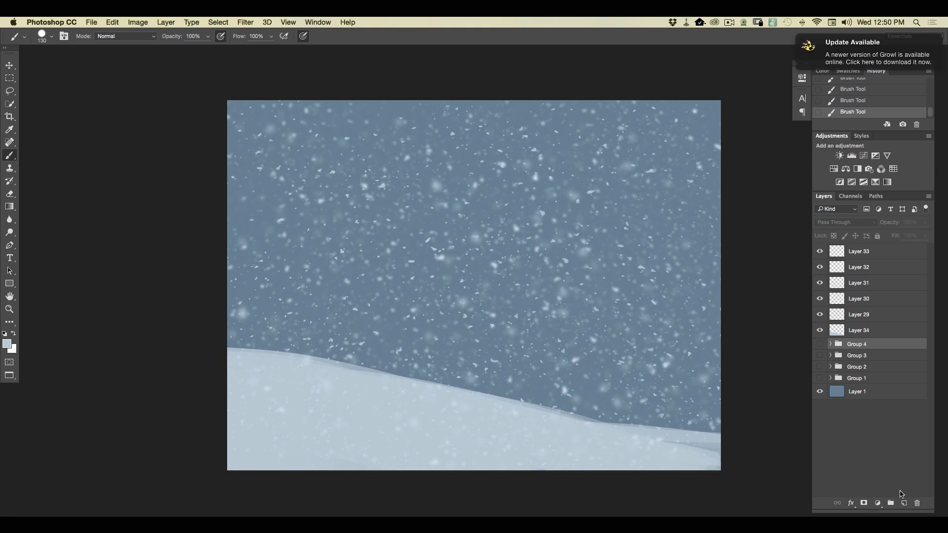
pyautogui.click(903, 502)
pyautogui.click(7, 343)
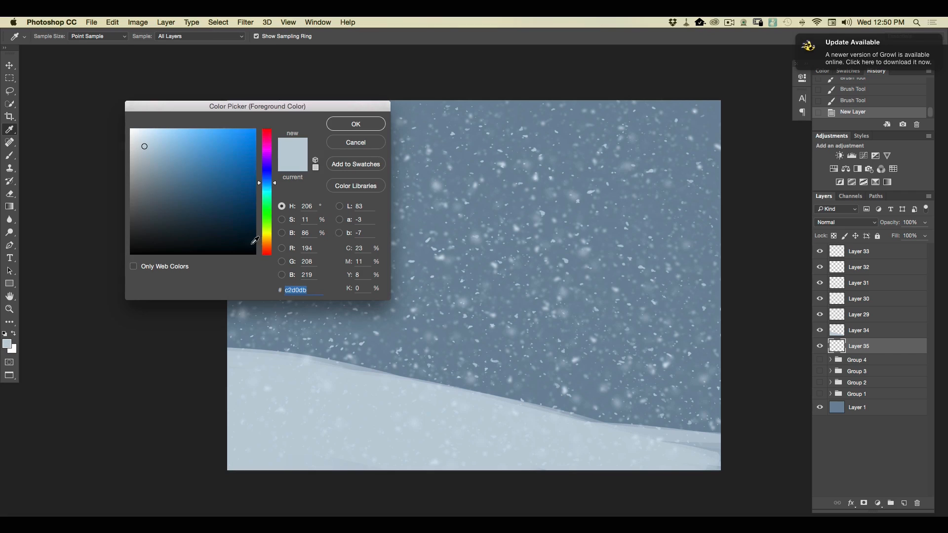
pyautogui.click(267, 200)
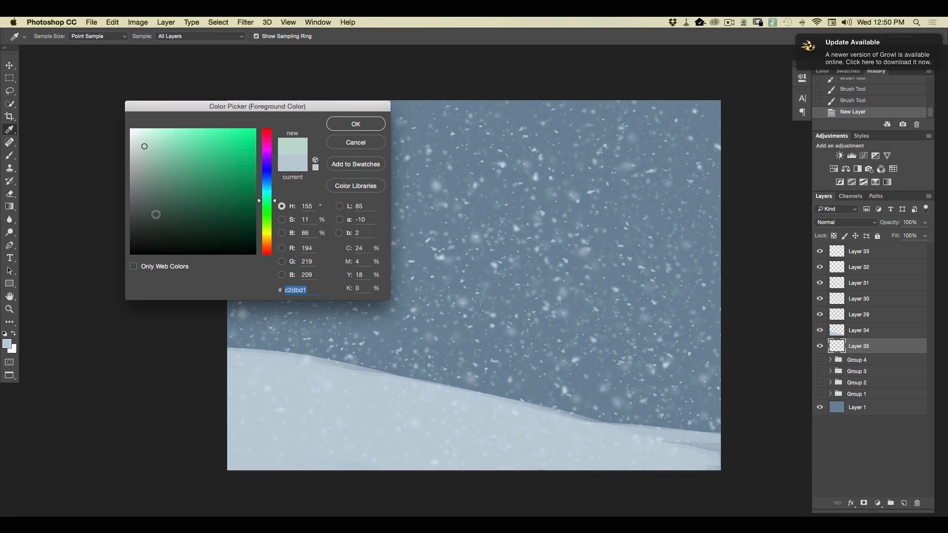
pyautogui.click(156, 214)
pyautogui.click(342, 127)
# Reduce the round brush to 62 px and paint a tall conifer with trunk and branches rising behind the snowbank.
pyautogui.click(44, 38)
pyautogui.click(78, 52)
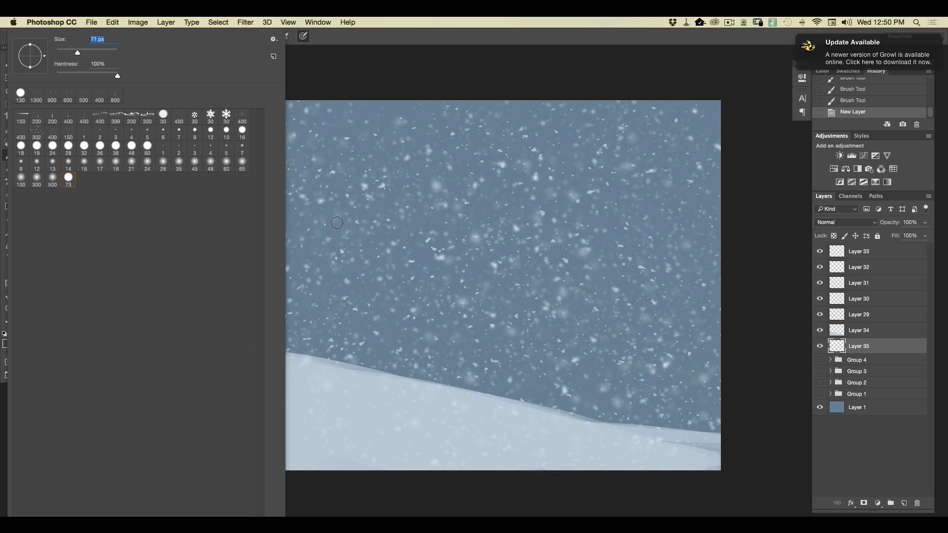
pyautogui.moveTo(76, 54); pyautogui.dragTo(75, 55)
pyautogui.moveTo(344, 204); pyautogui.dragTo(344, 212)
pyautogui.moveTo(344, 198); pyautogui.dragTo(344, 207)
pyautogui.moveTo(344, 198); pyautogui.dragTo(345, 360)
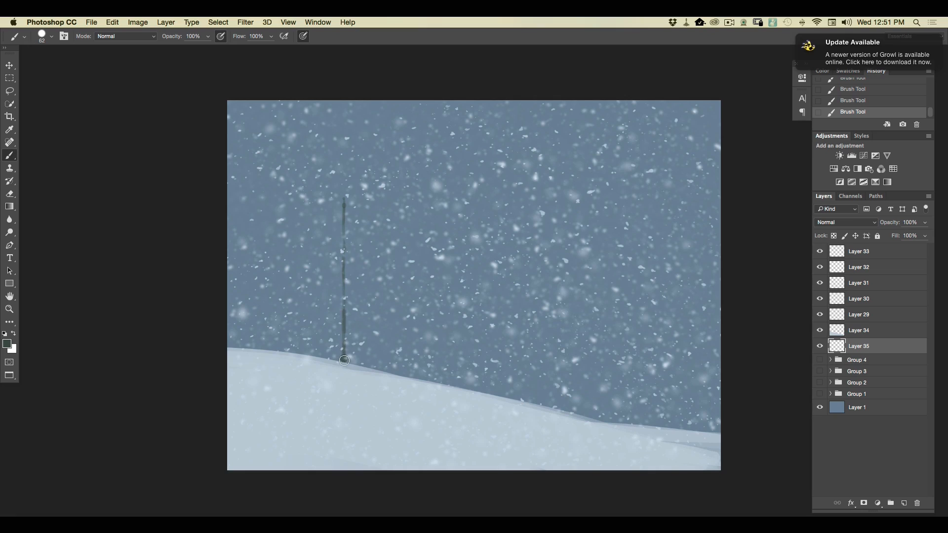
pyautogui.moveTo(344, 189); pyautogui.dragTo(342, 213)
pyautogui.click(345, 221)
pyautogui.moveTo(339, 230)
pyautogui.mouseDown()
pyautogui.moveTo(335, 259)
pyautogui.moveTo(352, 265)
pyautogui.moveTo(341, 271)
pyautogui.moveTo(350, 292)
pyautogui.moveTo(334, 282)
pyautogui.moveTo(347, 278)
pyautogui.moveTo(346, 296)
pyautogui.moveTo(326, 295)
pyautogui.moveTo(343, 276)
pyautogui.moveTo(361, 280)
pyautogui.moveTo(325, 288)
pyautogui.moveTo(350, 314)
pyautogui.moveTo(330, 313)
pyautogui.moveTo(363, 331)
pyautogui.moveTo(350, 321)
pyautogui.moveTo(349, 338)
pyautogui.moveTo(325, 324)
pyautogui.moveTo(369, 339)
pyautogui.moveTo(331, 329)
pyautogui.moveTo(326, 337)
pyautogui.moveTo(371, 331)
pyautogui.moveTo(334, 331)
pyautogui.moveTo(373, 364)
pyautogui.moveTo(345, 344)
pyautogui.moveTo(352, 361)
pyautogui.moveTo(324, 341)
pyautogui.moveTo(323, 357)
pyautogui.moveTo(361, 366)
pyautogui.mouseUp()
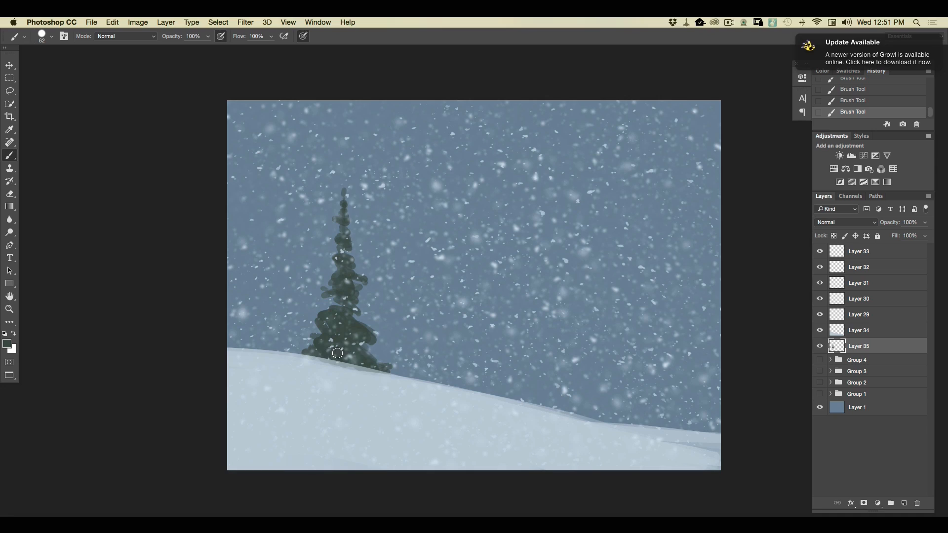
pyautogui.moveTo(345, 232); pyautogui.dragTo(342, 222)
# Paint smaller conifers to the right of the first tree and a large one at the canvas's left edge running past the upper border.
pyautogui.moveTo(424, 277); pyautogui.dragTo(426, 335)
pyautogui.moveTo(426, 384)
pyautogui.mouseDown()
pyautogui.moveTo(426, 264)
pyautogui.moveTo(437, 293)
pyautogui.moveTo(425, 294)
pyautogui.moveTo(427, 285)
pyautogui.moveTo(432, 320)
pyautogui.moveTo(418, 320)
pyautogui.moveTo(433, 332)
pyautogui.moveTo(415, 339)
pyautogui.moveTo(431, 345)
pyautogui.moveTo(422, 343)
pyautogui.moveTo(433, 360)
pyautogui.moveTo(414, 356)
pyautogui.moveTo(428, 361)
pyautogui.moveTo(409, 367)
pyautogui.moveTo(444, 376)
pyautogui.moveTo(401, 375)
pyautogui.moveTo(398, 324)
pyautogui.moveTo(398, 359)
pyautogui.mouseUp()
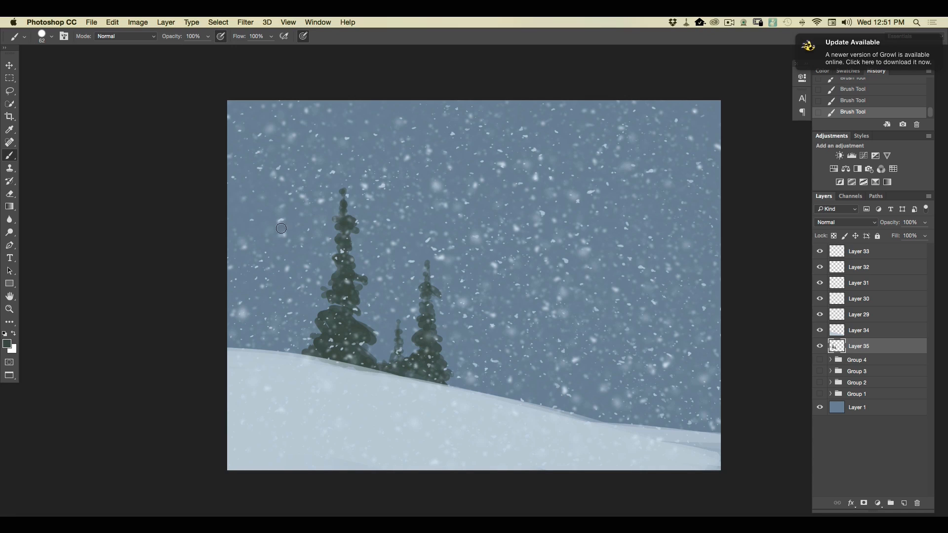
pyautogui.moveTo(274, 96)
pyautogui.mouseDown()
pyautogui.moveTo(274, 148)
pyautogui.moveTo(274, 89)
pyautogui.moveTo(274, 350)
pyautogui.mouseUp()
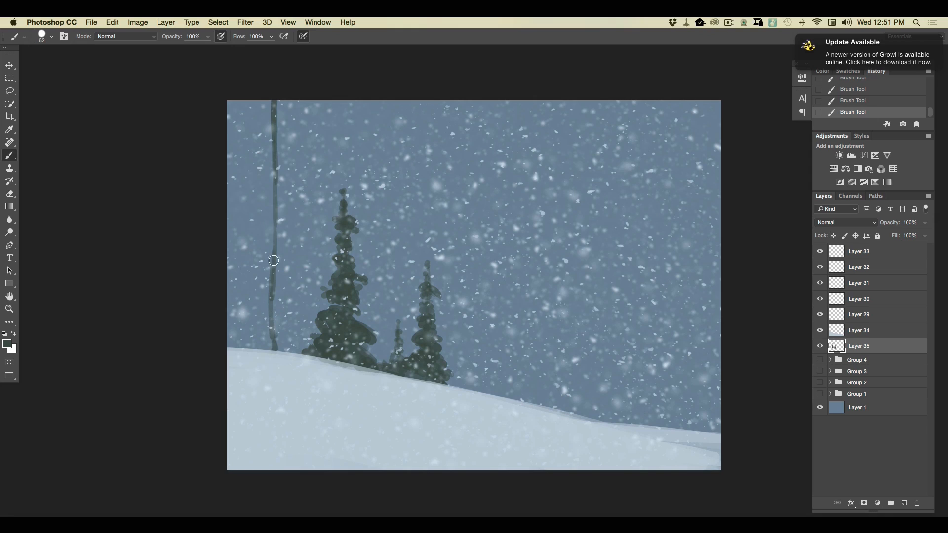
pyautogui.moveTo(271, 106)
pyautogui.mouseDown()
pyautogui.moveTo(292, 112)
pyautogui.moveTo(270, 118)
pyautogui.moveTo(291, 146)
pyautogui.moveTo(268, 128)
pyautogui.moveTo(244, 142)
pyautogui.moveTo(280, 156)
pyautogui.moveTo(271, 150)
pyautogui.moveTo(250, 164)
pyautogui.moveTo(287, 196)
pyautogui.moveTo(250, 183)
pyautogui.moveTo(252, 206)
pyautogui.moveTo(252, 191)
pyautogui.moveTo(238, 197)
pyautogui.moveTo(287, 203)
pyautogui.moveTo(301, 224)
pyautogui.moveTo(279, 213)
pyautogui.moveTo(231, 228)
pyautogui.moveTo(273, 219)
pyautogui.moveTo(292, 235)
pyautogui.moveTo(260, 218)
pyautogui.moveTo(312, 226)
pyautogui.moveTo(281, 208)
pyautogui.moveTo(283, 238)
pyautogui.moveTo(308, 263)
pyautogui.moveTo(260, 217)
pyautogui.moveTo(299, 240)
pyautogui.moveTo(281, 211)
pyautogui.moveTo(293, 250)
pyautogui.moveTo(268, 229)
pyautogui.moveTo(266, 249)
pyautogui.moveTo(245, 241)
pyautogui.moveTo(250, 230)
pyautogui.moveTo(244, 240)
pyautogui.moveTo(268, 255)
pyautogui.moveTo(252, 261)
pyautogui.moveTo(282, 266)
pyautogui.moveTo(302, 285)
pyautogui.moveTo(255, 271)
pyautogui.moveTo(262, 279)
pyautogui.moveTo(291, 279)
pyautogui.moveTo(276, 257)
pyautogui.moveTo(298, 272)
pyautogui.moveTo(289, 287)
pyautogui.moveTo(321, 323)
pyautogui.moveTo(296, 299)
pyautogui.moveTo(277, 296)
pyautogui.moveTo(309, 339)
pyautogui.mouseUp()
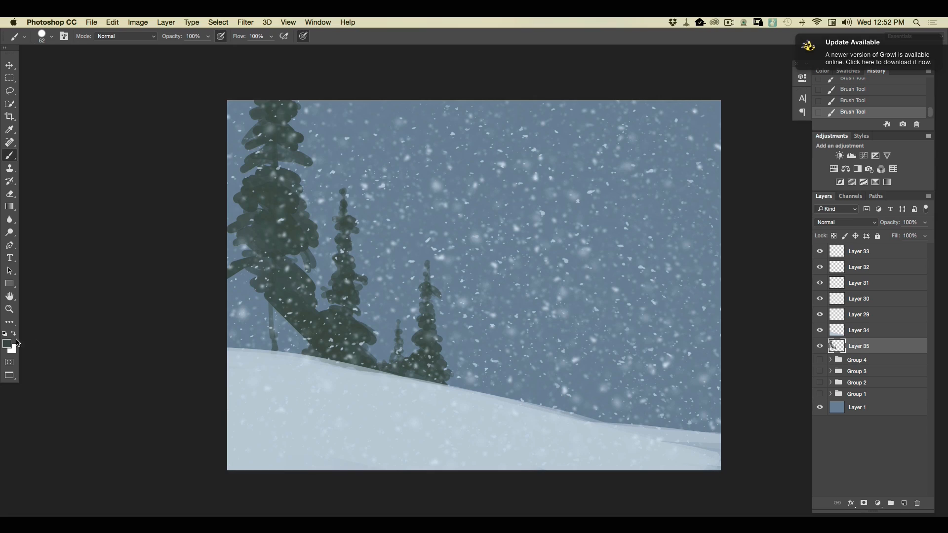
# Darken the foreground color to #32413b and fill out the lower branches of the large left conifer.
pyautogui.click(10, 341)
pyautogui.click(157, 222)
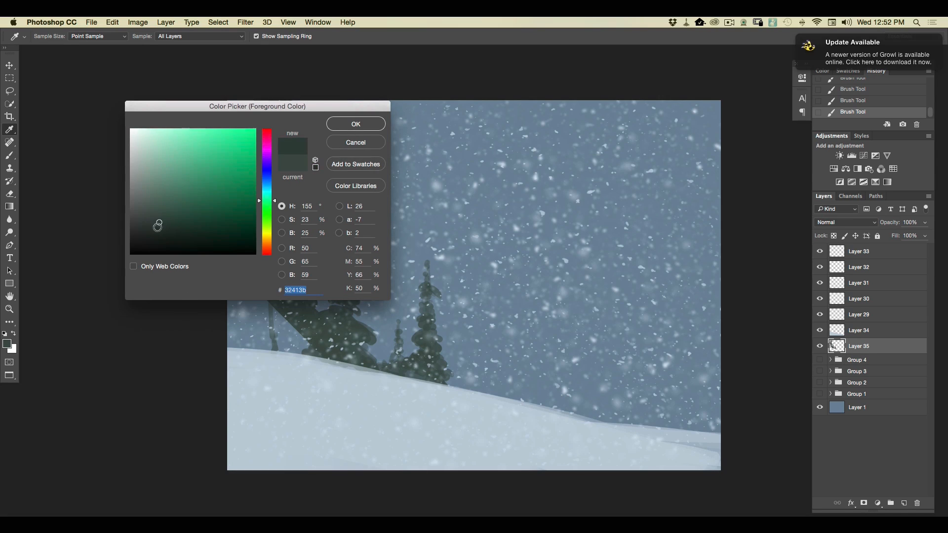
pyautogui.click(344, 125)
pyautogui.moveTo(307, 311)
pyautogui.mouseDown()
pyautogui.moveTo(281, 306)
pyautogui.moveTo(324, 331)
pyautogui.moveTo(327, 345)
pyautogui.moveTo(268, 308)
pyautogui.moveTo(292, 349)
pyautogui.moveTo(253, 321)
pyautogui.moveTo(257, 342)
pyautogui.moveTo(280, 292)
pyautogui.moveTo(250, 286)
pyautogui.moveTo(249, 274)
pyautogui.moveTo(280, 249)
pyautogui.moveTo(272, 242)
pyautogui.moveTo(300, 266)
pyautogui.moveTo(282, 241)
pyautogui.moveTo(255, 241)
pyautogui.moveTo(278, 229)
pyautogui.moveTo(239, 227)
pyautogui.moveTo(273, 287)
pyautogui.moveTo(292, 278)
pyautogui.moveTo(261, 262)
pyautogui.moveTo(244, 272)
pyautogui.moveTo(260, 272)
pyautogui.moveTo(245, 285)
pyautogui.moveTo(258, 304)
pyautogui.moveTo(244, 310)
pyautogui.moveTo(236, 344)
pyautogui.mouseUp()
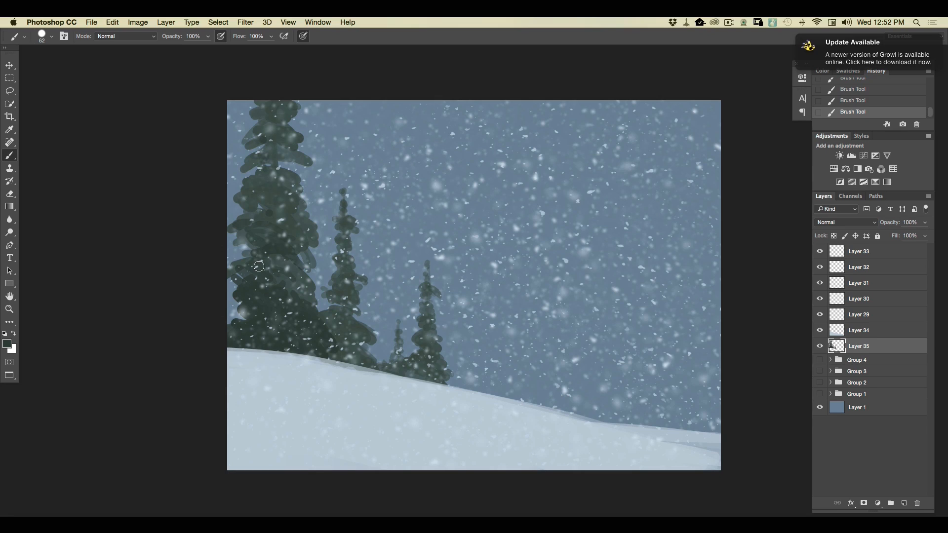
# Paint small distant conifers at the far right of the slope in a lighter muted green with the brush at 49 px.
pyautogui.click(7, 344)
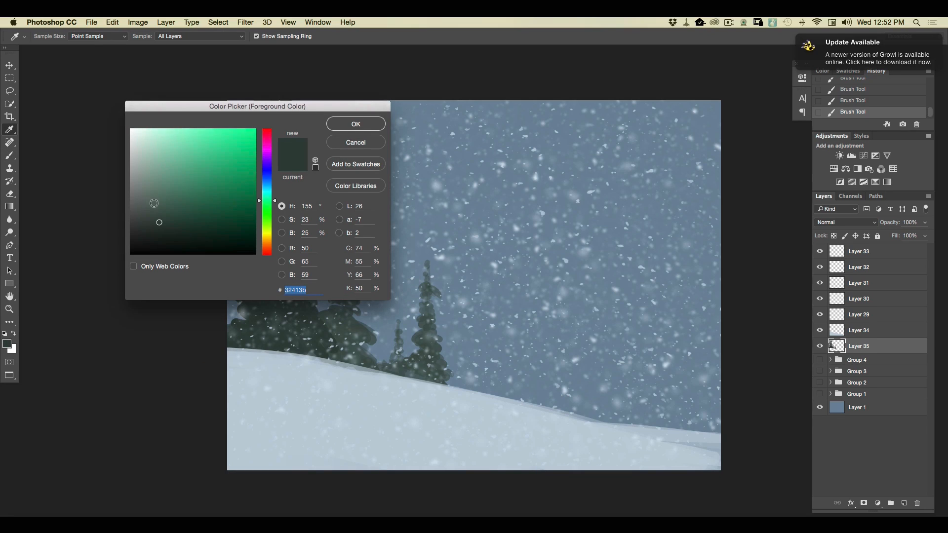
pyautogui.click(151, 197)
pyautogui.click(356, 124)
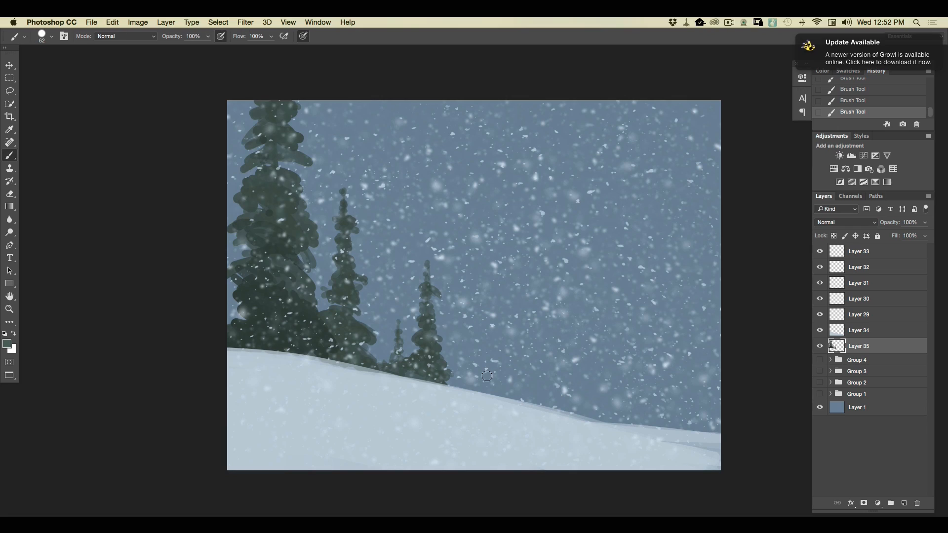
pyautogui.click(52, 36)
pyautogui.moveTo(74, 52); pyautogui.dragTo(70, 52)
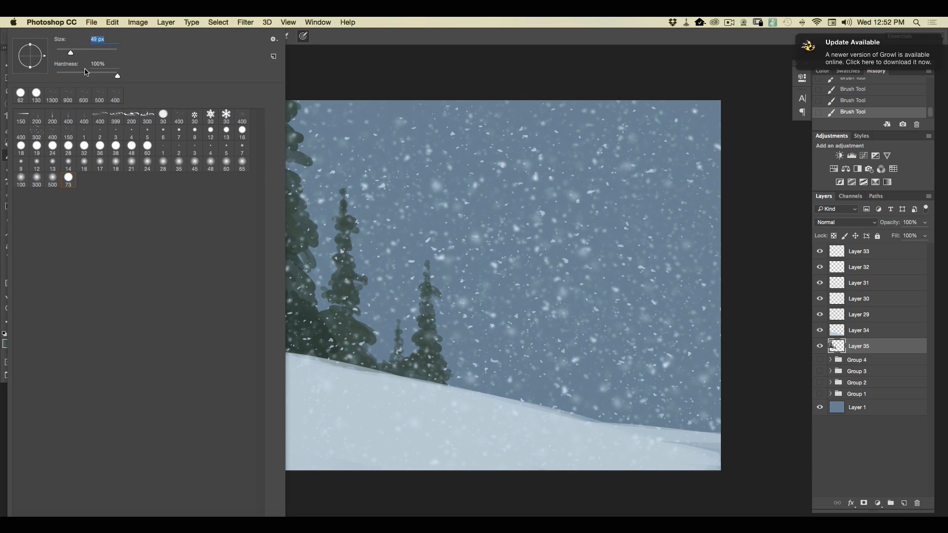
pyautogui.click(612, 381)
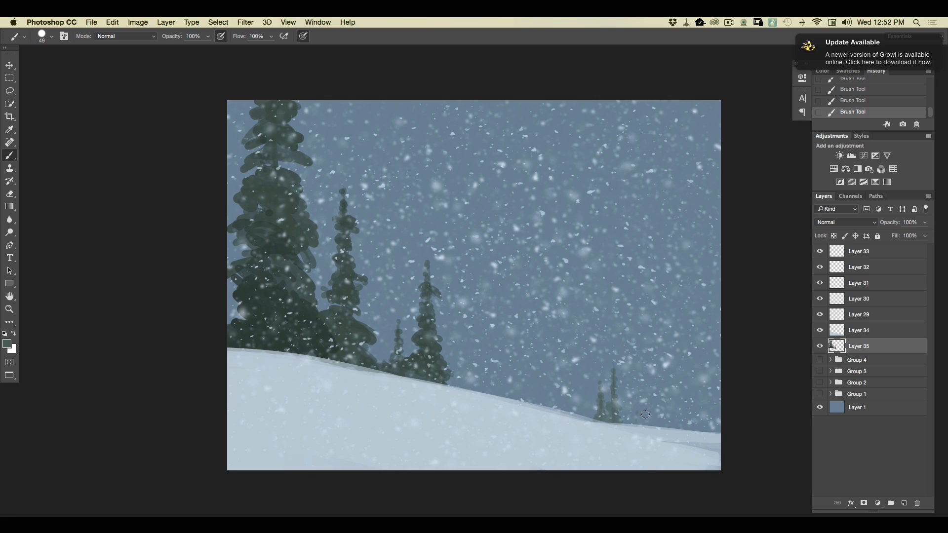
pyautogui.moveTo(650, 422); pyautogui.dragTo(649, 387)
# Hide the five snow layers, Layer 29 through Layer 33.
pyautogui.click(819, 317)
pyautogui.click(819, 300)
pyautogui.click(819, 285)
pyautogui.click(820, 268)
pyautogui.click(819, 252)
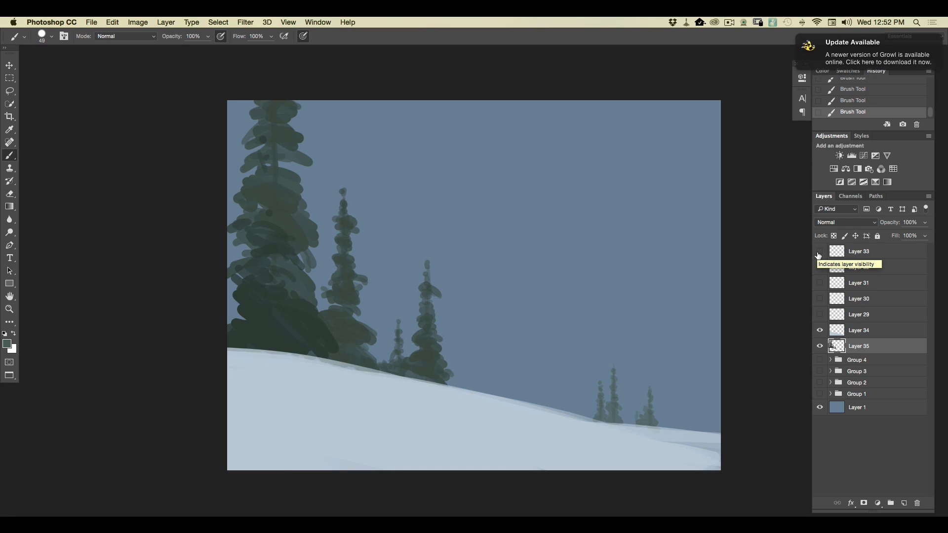
# Add a new layer above Layer 33 and choose the smallest-looking 30 px snowflake-shaped brush preset.
pyautogui.click(867, 255)
pyautogui.click(902, 504)
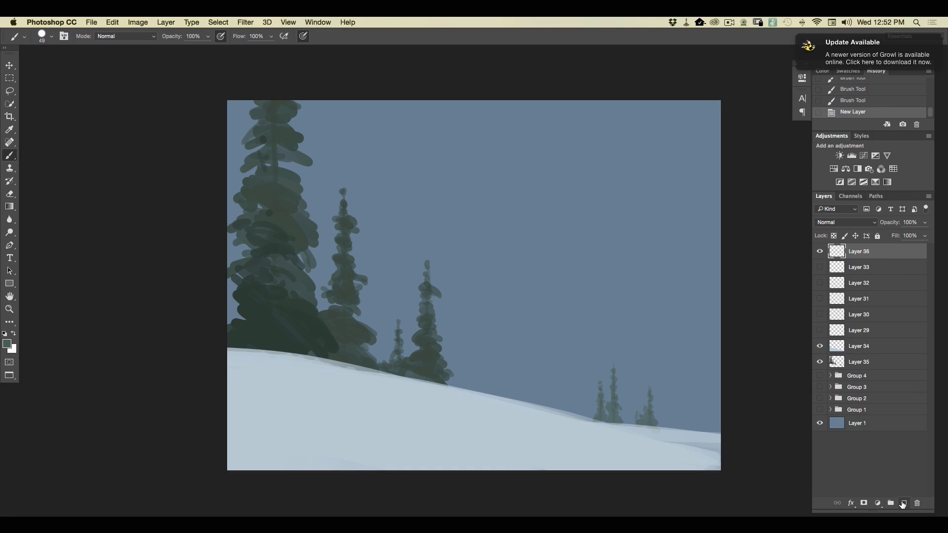
pyautogui.click(47, 36)
pyautogui.click(194, 117)
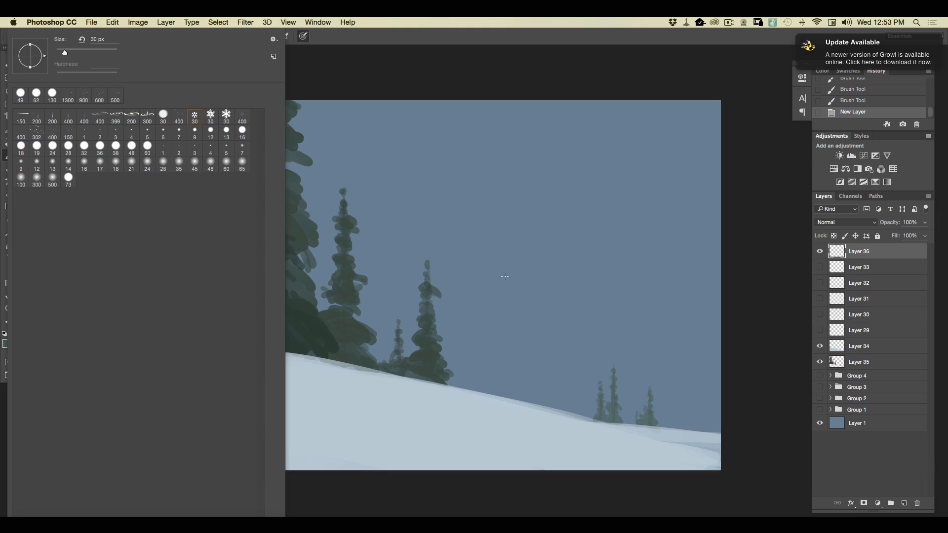
pyautogui.click(588, 249)
# Set the foreground color to a pale blue and scatter small snowflakes over the sky and trees with the 30 px snowflake brush.
pyautogui.click(7, 344)
pyautogui.click(144, 140)
pyautogui.click(349, 127)
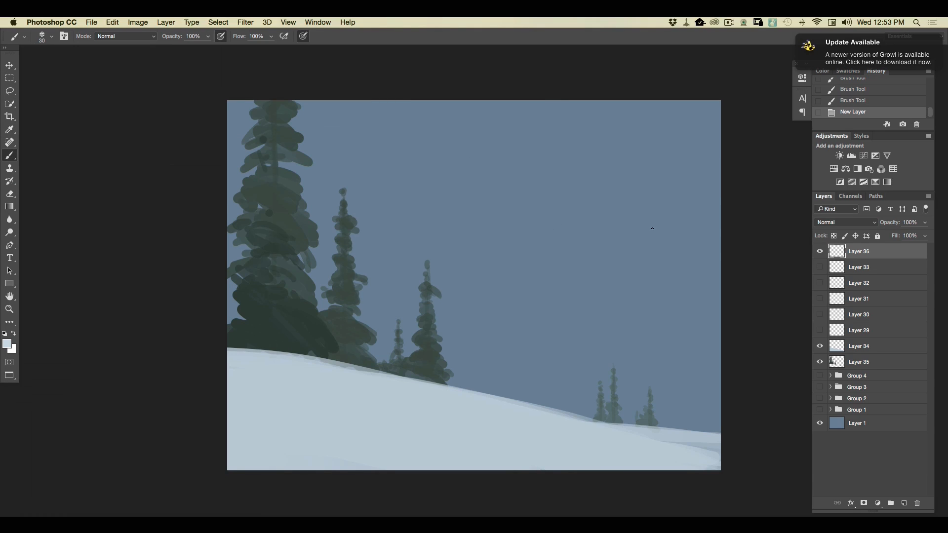
pyautogui.moveTo(430, 117); pyautogui.dragTo(648, 271)
# Soften the small snowflakes on Layer 36 with a Gaussian Blur of about 7 pixels.
pyautogui.click(247, 25)
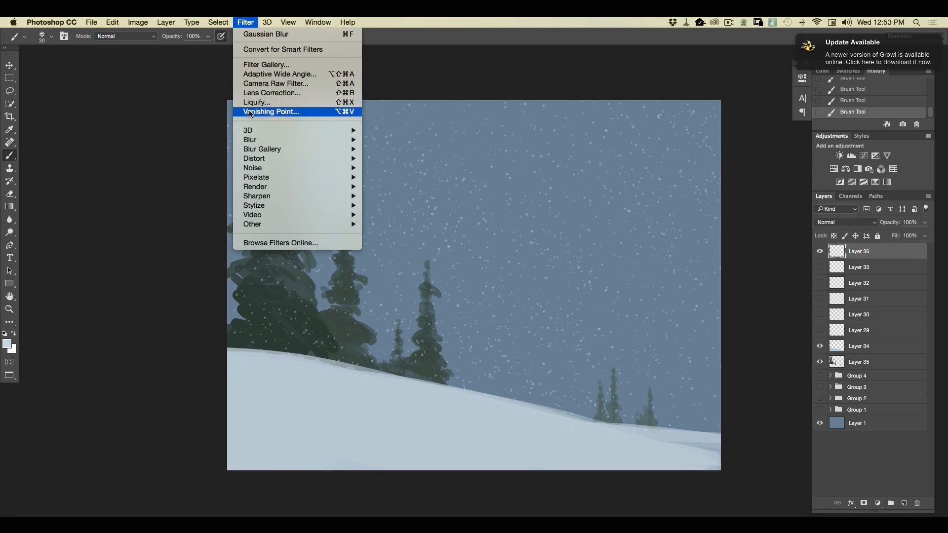
pyautogui.moveTo(250, 142)
pyautogui.click(383, 177)
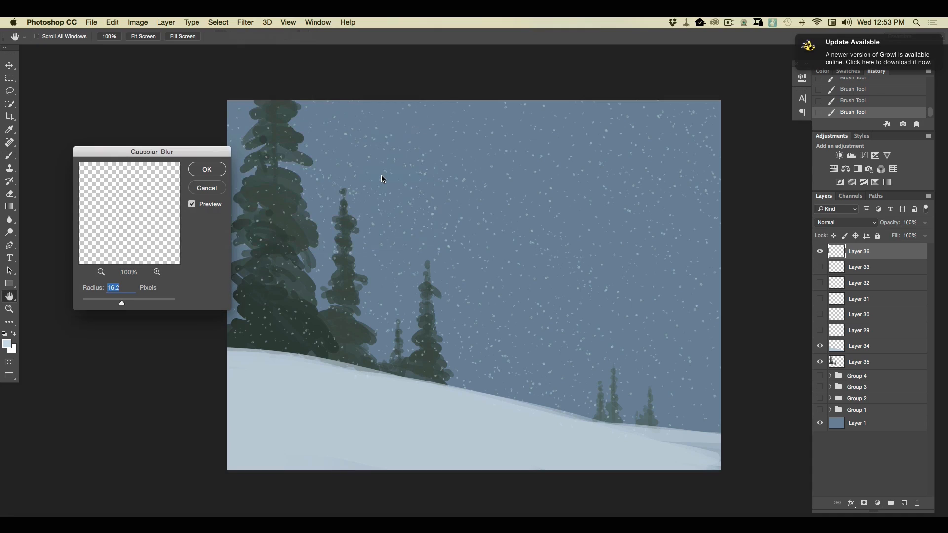
pyautogui.moveTo(119, 304); pyautogui.dragTo(115, 303)
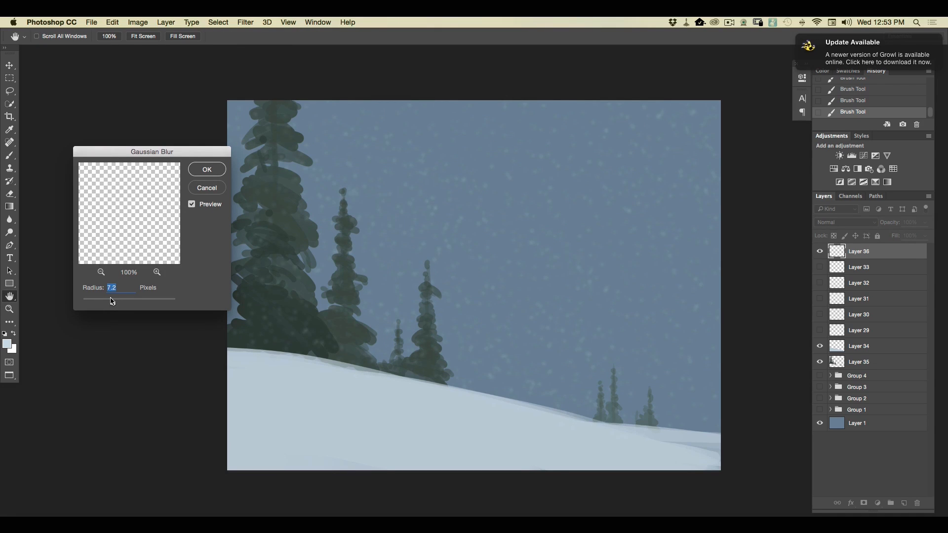
pyautogui.click(204, 171)
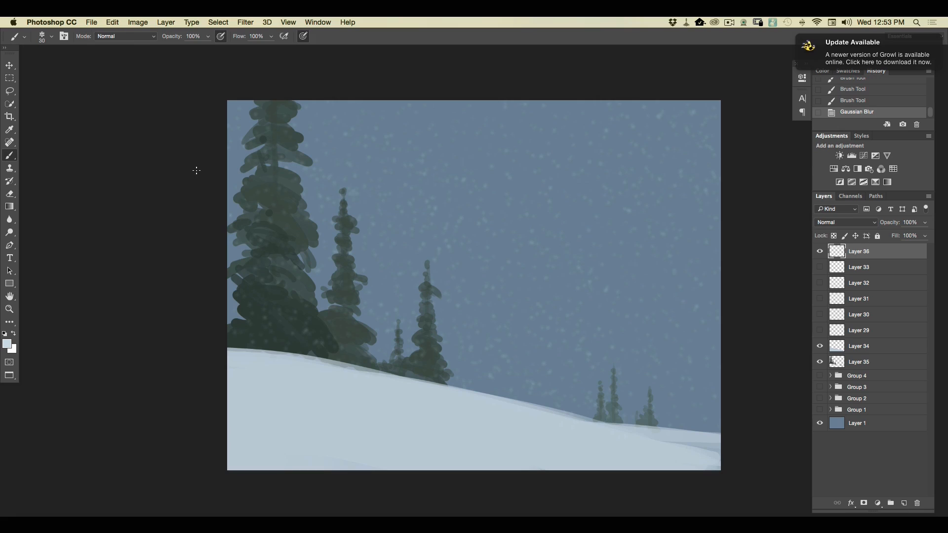
# Apply a Gaussian Blur with a 7.6 pixel radius to the conifers on Layer 35.
pyautogui.click(860, 363)
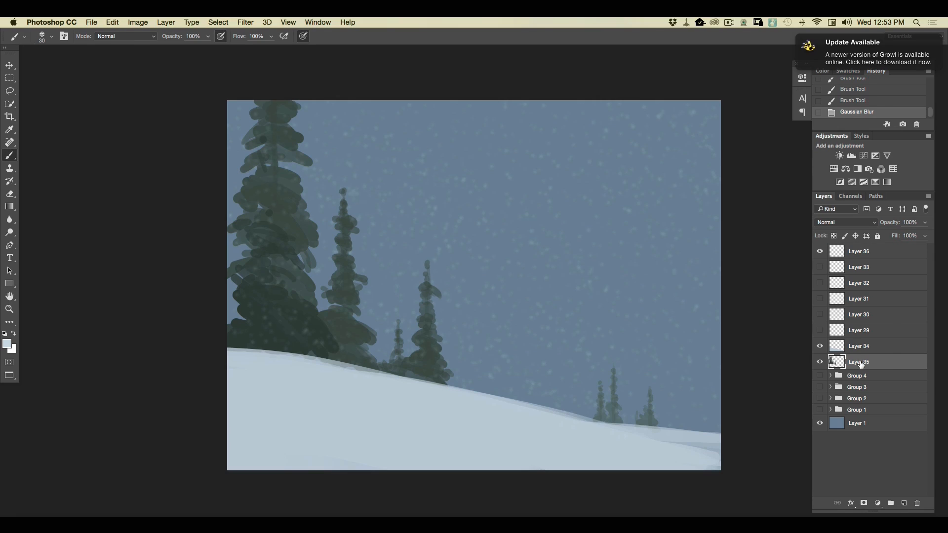
pyautogui.click(245, 22)
pyautogui.moveTo(315, 141)
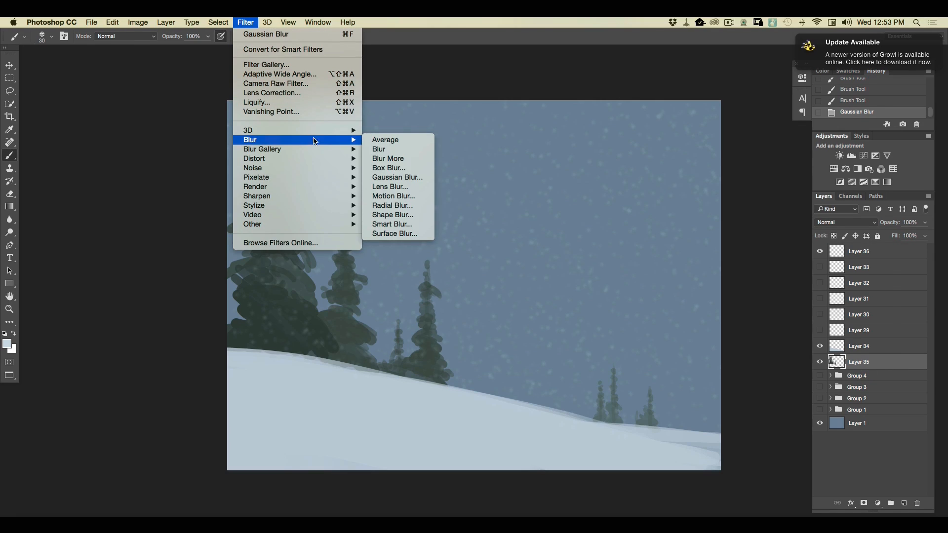
pyautogui.click(397, 178)
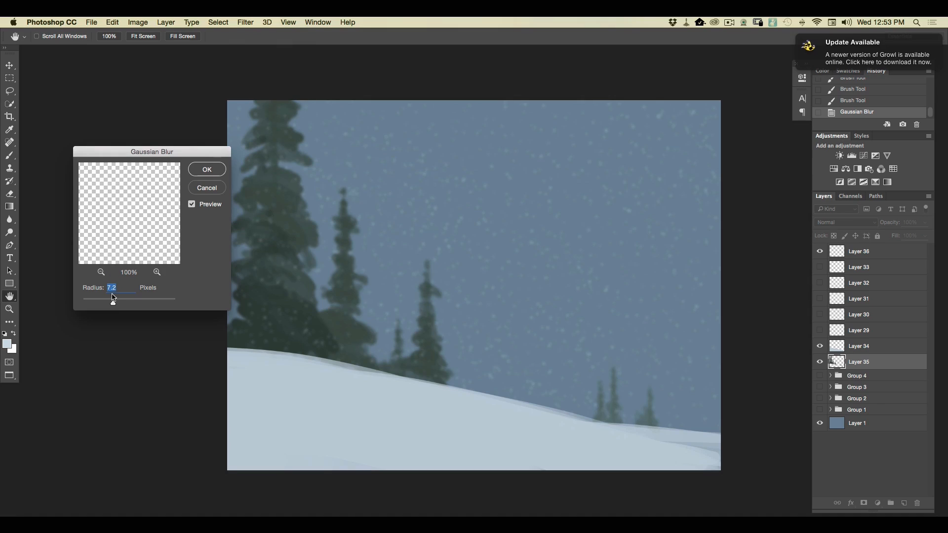
pyautogui.click(206, 170)
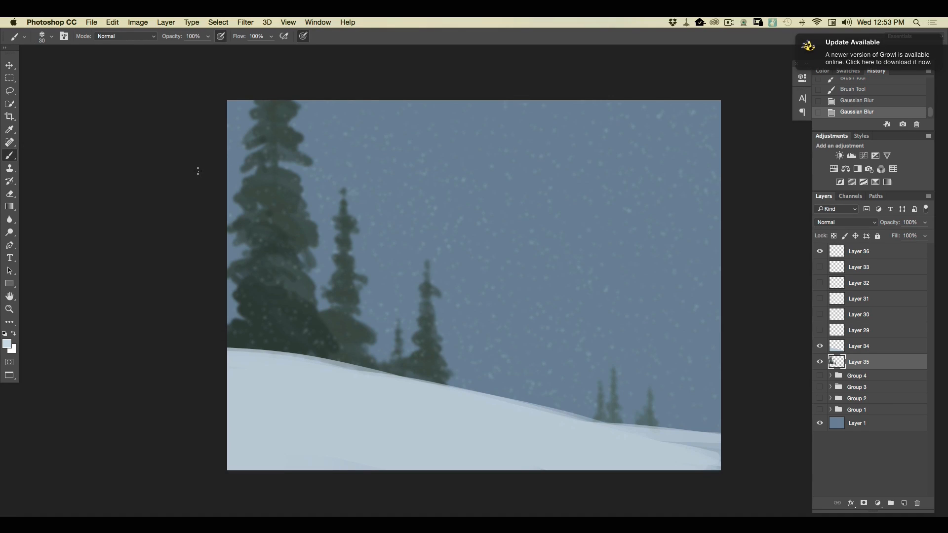
# Add a new layer above Layer 36 and scatter medium pale blue snowflakes over the sky with an 86 px snowflake brush.
pyautogui.click(862, 253)
pyautogui.click(903, 502)
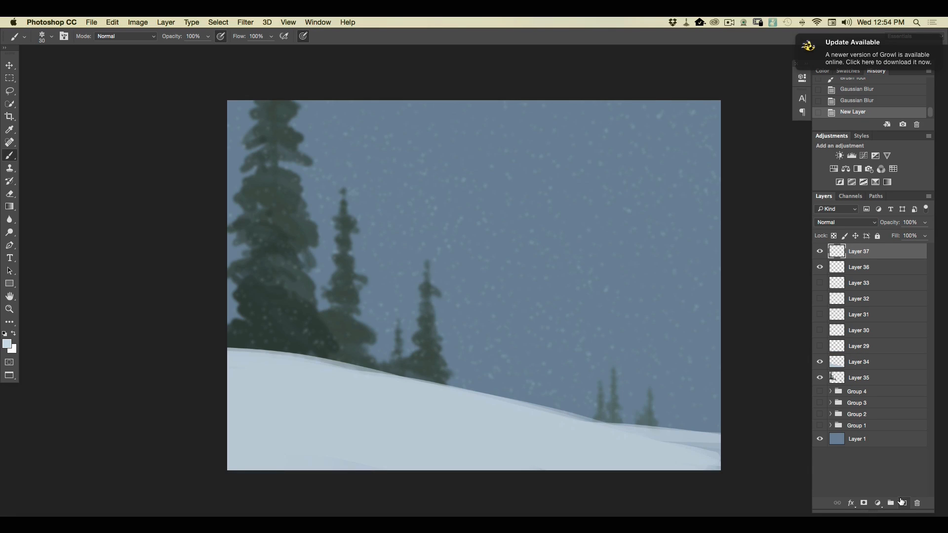
pyautogui.click(47, 39)
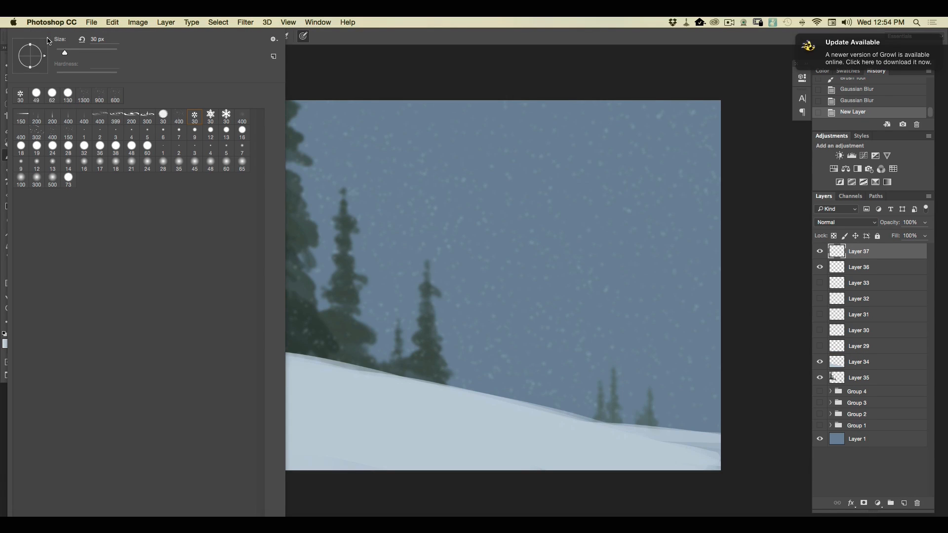
pyautogui.moveTo(84, 52); pyautogui.dragTo(82, 53)
pyautogui.click(497, 258)
pyautogui.moveTo(457, 234); pyautogui.dragTo(587, 356)
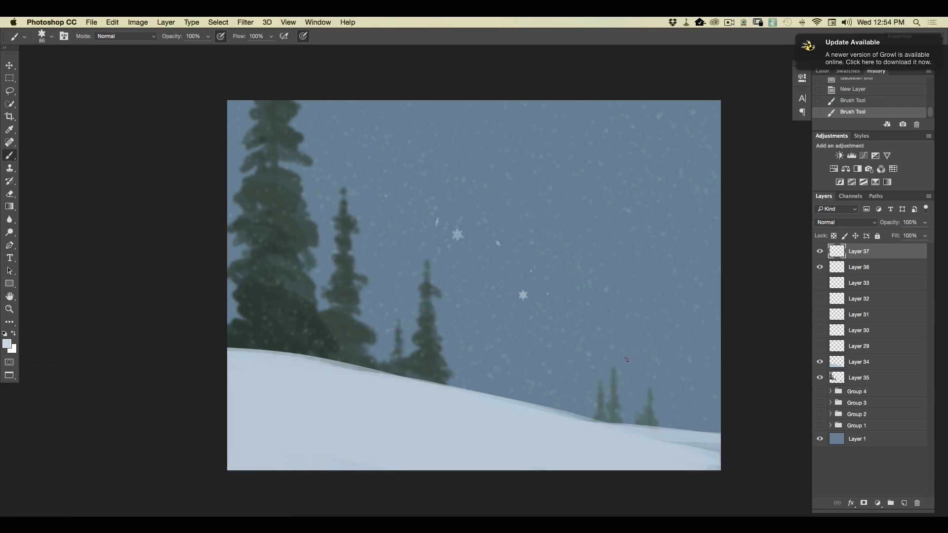
pyautogui.moveTo(522, 299); pyautogui.dragTo(299, 206)
pyautogui.moveTo(580, 276)
pyautogui.mouseDown()
pyautogui.moveTo(304, 179)
pyautogui.moveTo(519, 218)
pyautogui.moveTo(335, 146)
pyautogui.moveTo(409, 159)
pyautogui.moveTo(437, 104)
pyautogui.mouseUp()
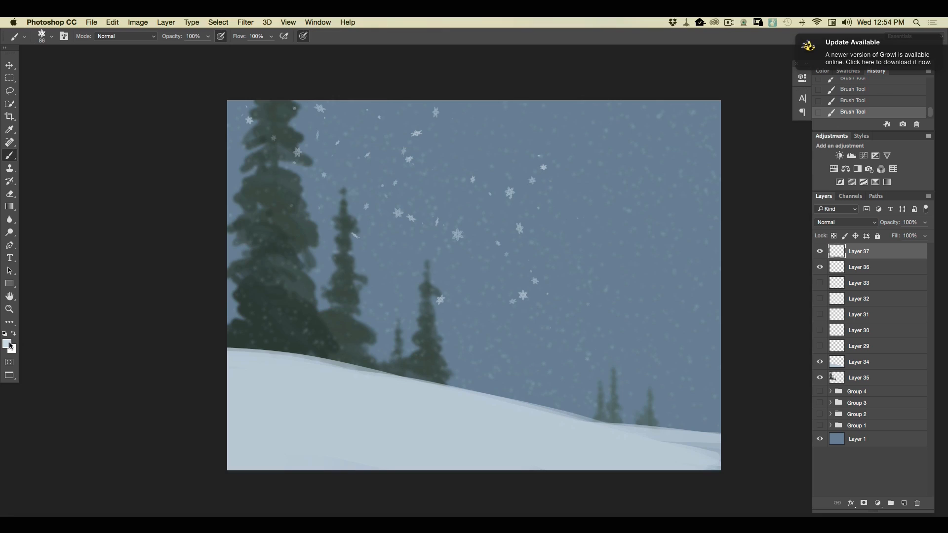
# Lighten the foreground blue and scatter more 86 px snowflakes over the sky, trees and snowbank.
pyautogui.click(7, 344)
pyautogui.click(141, 138)
pyautogui.click(355, 125)
pyautogui.moveTo(501, 108)
pyautogui.mouseDown()
pyautogui.moveTo(747, 282)
pyautogui.moveTo(717, 215)
pyautogui.moveTo(719, 155)
pyautogui.moveTo(747, 271)
pyautogui.moveTo(735, 360)
pyautogui.moveTo(584, 272)
pyautogui.moveTo(302, 280)
pyautogui.moveTo(299, 227)
pyautogui.moveTo(252, 160)
pyautogui.mouseUp()
pyautogui.moveTo(226, 234); pyautogui.dragTo(377, 360)
pyautogui.moveTo(524, 392)
pyautogui.mouseDown()
pyautogui.moveTo(473, 320)
pyautogui.moveTo(499, 365)
pyautogui.moveTo(473, 394)
pyautogui.moveTo(375, 336)
pyautogui.moveTo(560, 425)
pyautogui.mouseUp()
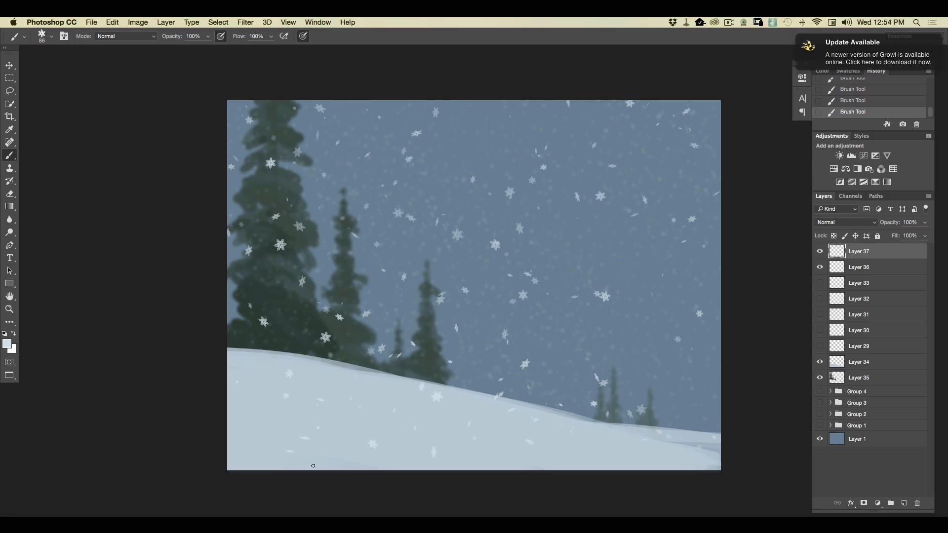
pyautogui.moveTo(329, 405)
pyautogui.mouseDown()
pyautogui.moveTo(353, 363)
pyautogui.moveTo(625, 478)
pyautogui.moveTo(714, 468)
pyautogui.moveTo(651, 342)
pyautogui.moveTo(698, 390)
pyautogui.moveTo(557, 285)
pyautogui.moveTo(678, 312)
pyautogui.moveTo(595, 226)
pyautogui.moveTo(642, 241)
pyautogui.moveTo(661, 301)
pyautogui.moveTo(414, 180)
pyautogui.mouseUp()
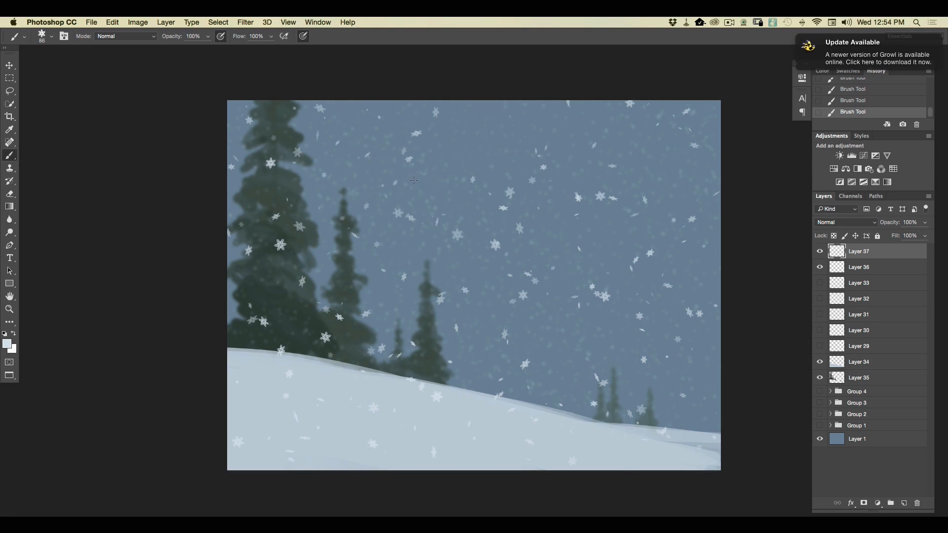
# Fill the gaps in the snowfall with smaller flakes, using the first snowflake brush preset at 65 px.
pyautogui.click(51, 36)
pyautogui.click(195, 116)
pyautogui.moveTo(74, 52); pyautogui.dragTo(79, 57)
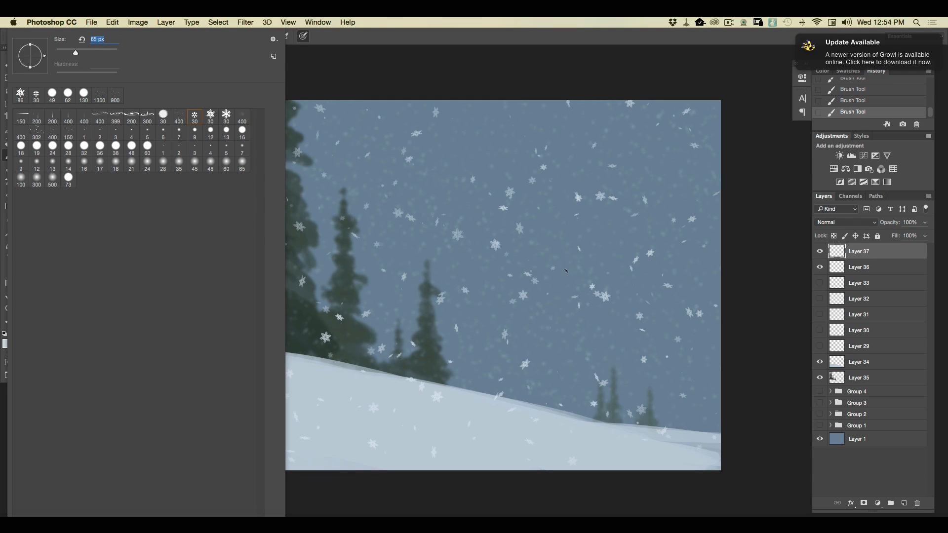
pyautogui.moveTo(566, 271); pyautogui.dragTo(393, 139)
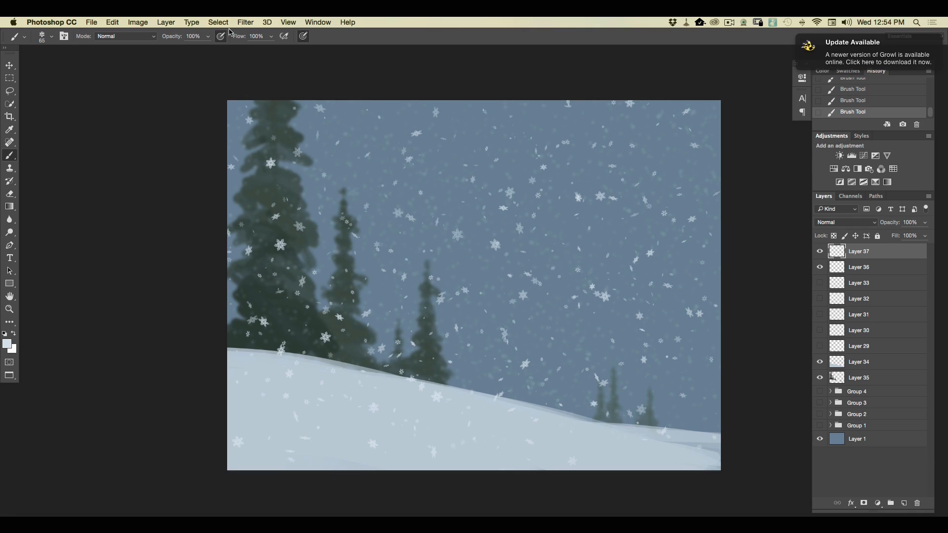
# Blur the medium snowflakes on Layer 37 with a 6.2 pixel Gaussian Blur.
pyautogui.click(243, 24)
pyautogui.moveTo(296, 140)
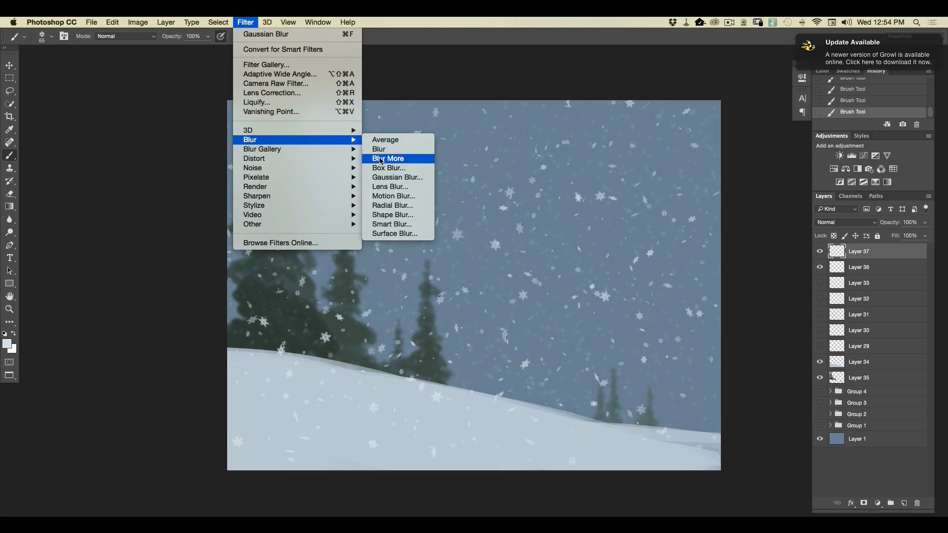
pyautogui.click(380, 177)
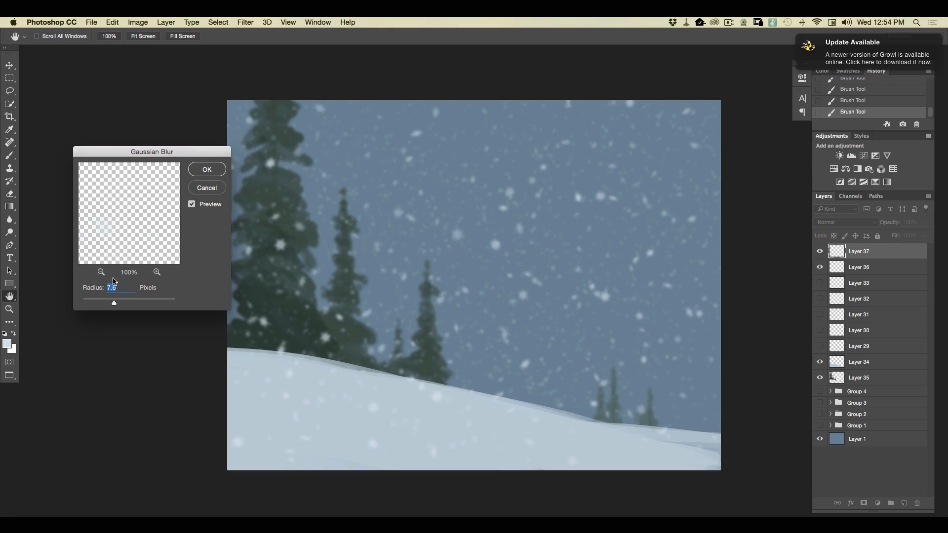
pyautogui.click(207, 169)
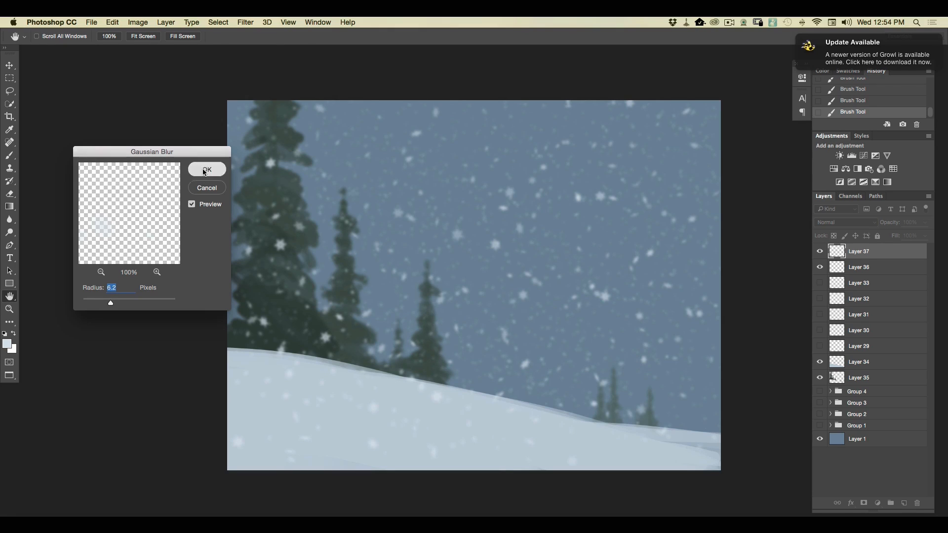
# Add a new layer above Layer 37 and scatter crisp snowflakes across the scene with the third snowflake preset at 79 px.
pyautogui.click(904, 503)
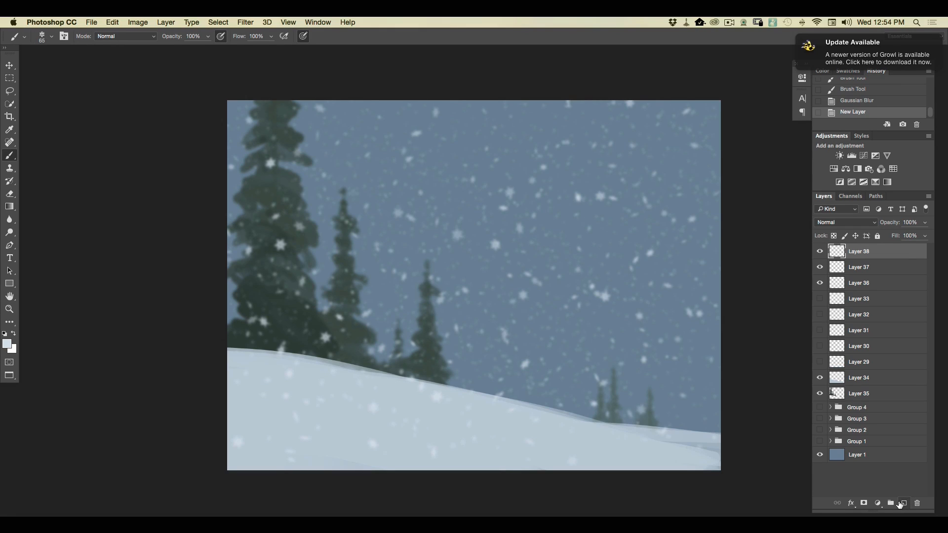
pyautogui.click(51, 36)
pyautogui.click(226, 117)
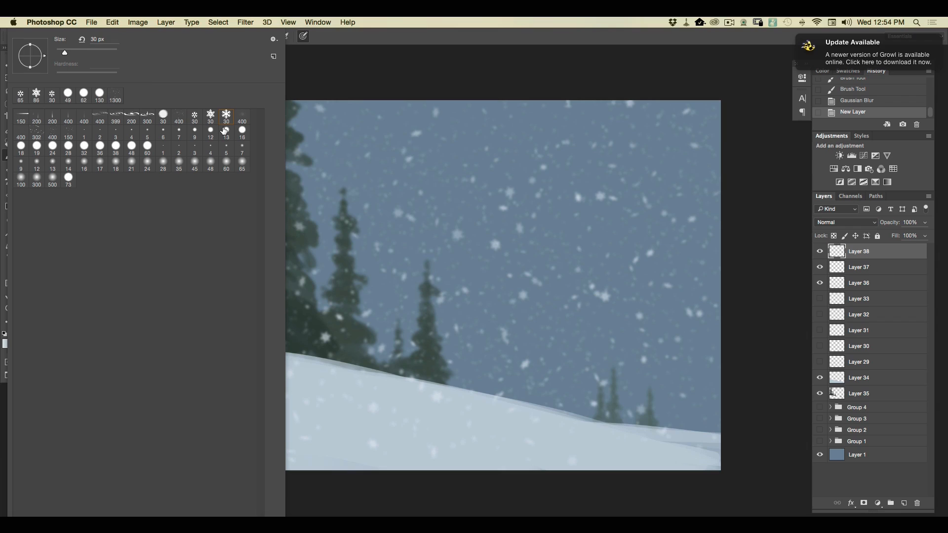
pyautogui.moveTo(84, 51); pyautogui.dragTo(83, 51)
pyautogui.moveTo(494, 204); pyautogui.dragTo(542, 247)
pyautogui.moveTo(401, 167); pyautogui.dragTo(651, 341)
pyautogui.moveTo(228, 168); pyautogui.dragTo(705, 321)
pyautogui.moveTo(781, 329)
pyautogui.mouseDown()
pyautogui.moveTo(418, 86)
pyautogui.moveTo(778, 268)
pyautogui.moveTo(457, 154)
pyautogui.moveTo(295, 124)
pyautogui.moveTo(667, 337)
pyautogui.moveTo(310, 237)
pyautogui.moveTo(245, 232)
pyautogui.moveTo(620, 352)
pyautogui.moveTo(305, 299)
pyautogui.moveTo(309, 320)
pyautogui.moveTo(694, 429)
pyautogui.moveTo(371, 371)
pyautogui.moveTo(203, 356)
pyautogui.moveTo(621, 454)
pyautogui.moveTo(159, 368)
pyautogui.moveTo(458, 413)
pyautogui.moveTo(150, 311)
pyautogui.moveTo(706, 457)
pyautogui.moveTo(710, 423)
pyautogui.moveTo(605, 361)
pyautogui.moveTo(249, 250)
pyautogui.moveTo(317, 287)
pyautogui.moveTo(210, 261)
pyautogui.moveTo(435, 325)
pyautogui.moveTo(370, 286)
pyautogui.moveTo(129, 206)
pyautogui.mouseUp()
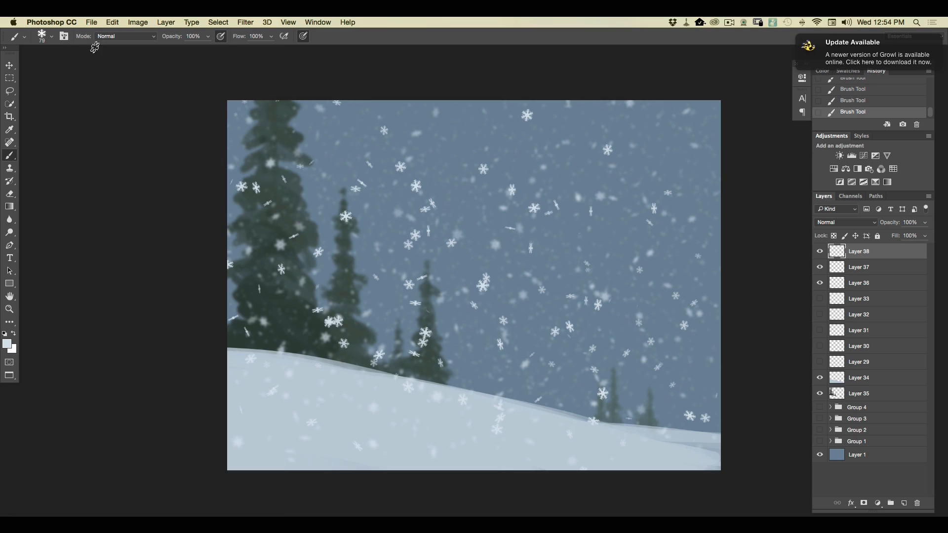
# Scatter smaller crisp snowflakes over the whole scene with the second snowflake brush preset at 54 px.
pyautogui.click(49, 36)
pyautogui.click(203, 120)
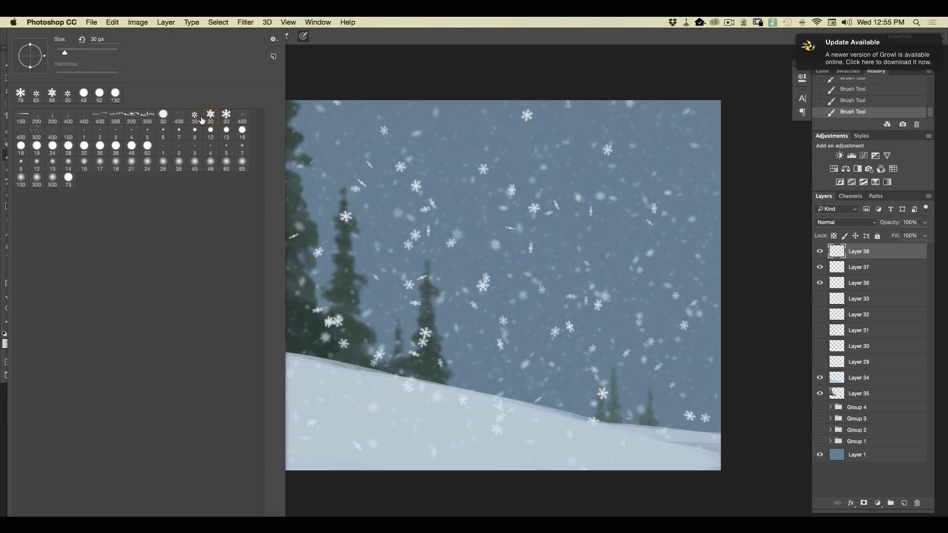
pyautogui.click(72, 52)
pyautogui.moveTo(314, 217); pyautogui.dragTo(318, 221)
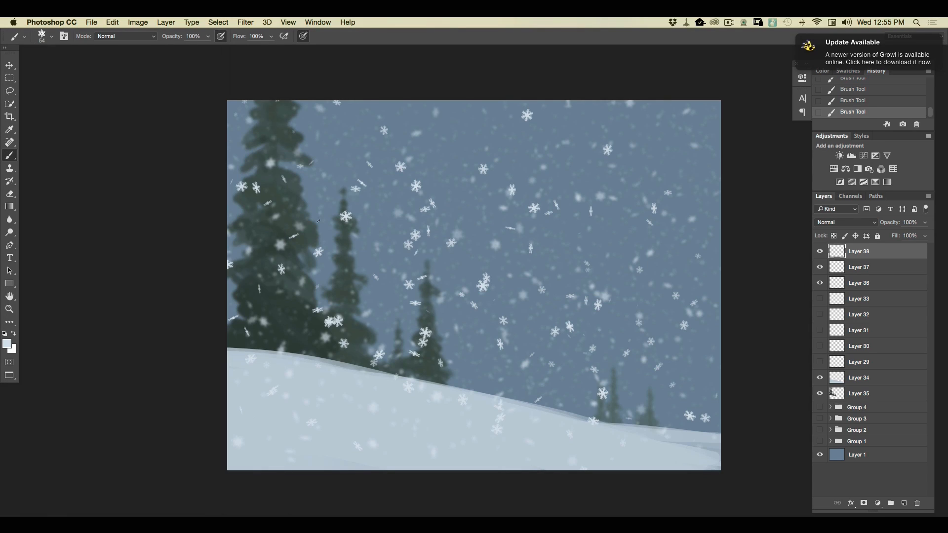
pyautogui.moveTo(773, 378); pyautogui.dragTo(367, 153)
pyautogui.moveTo(599, 211); pyautogui.dragTo(758, 273)
pyautogui.moveTo(235, 288); pyautogui.dragTo(353, 341)
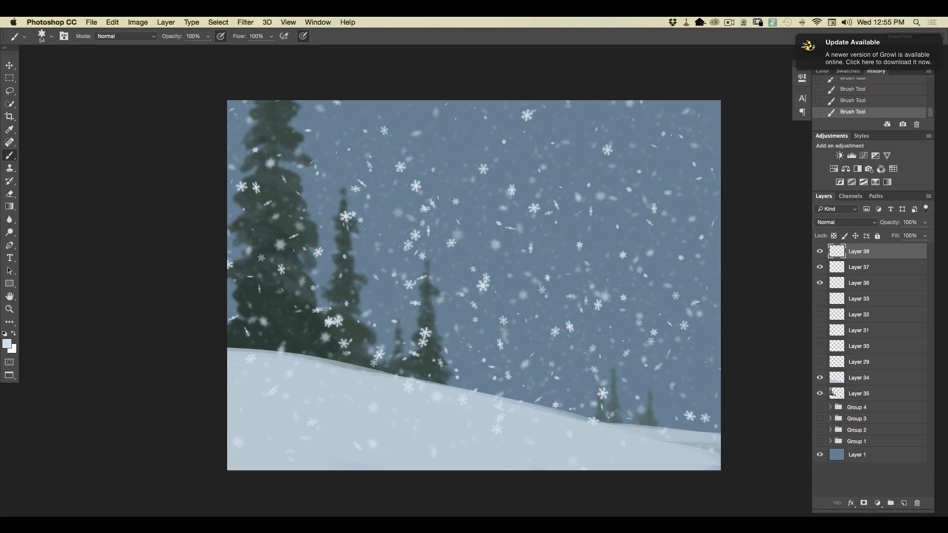
# Add a new layer above Layer 38 and scatter large foreground snowflakes across the scene with the third snowflake preset at 159 px.
pyautogui.click(903, 502)
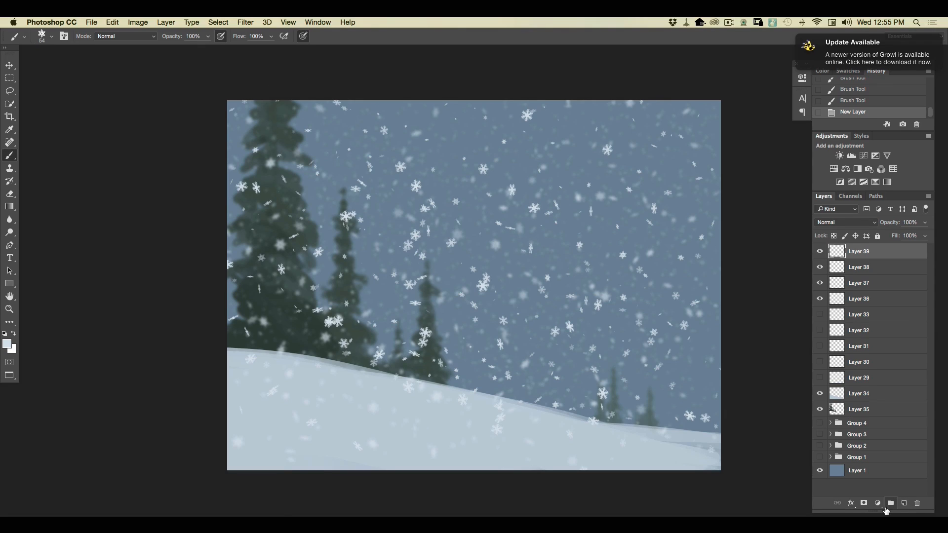
pyautogui.click(52, 36)
pyautogui.click(223, 120)
pyautogui.click(95, 51)
pyautogui.moveTo(574, 402)
pyautogui.mouseDown()
pyautogui.moveTo(272, 242)
pyautogui.moveTo(632, 466)
pyautogui.moveTo(216, 249)
pyautogui.moveTo(664, 483)
pyautogui.mouseUp()
pyautogui.moveTo(663, 484)
pyautogui.mouseDown()
pyautogui.moveTo(568, 431)
pyautogui.moveTo(158, 279)
pyautogui.mouseUp()
pyautogui.moveTo(158, 278)
pyautogui.mouseDown()
pyautogui.moveTo(416, 332)
pyautogui.moveTo(749, 419)
pyautogui.mouseUp()
pyautogui.moveTo(749, 420)
pyautogui.mouseDown()
pyautogui.moveTo(488, 298)
pyautogui.moveTo(734, 309)
pyautogui.moveTo(423, 89)
pyautogui.moveTo(727, 229)
pyautogui.moveTo(745, 359)
pyautogui.mouseUp()
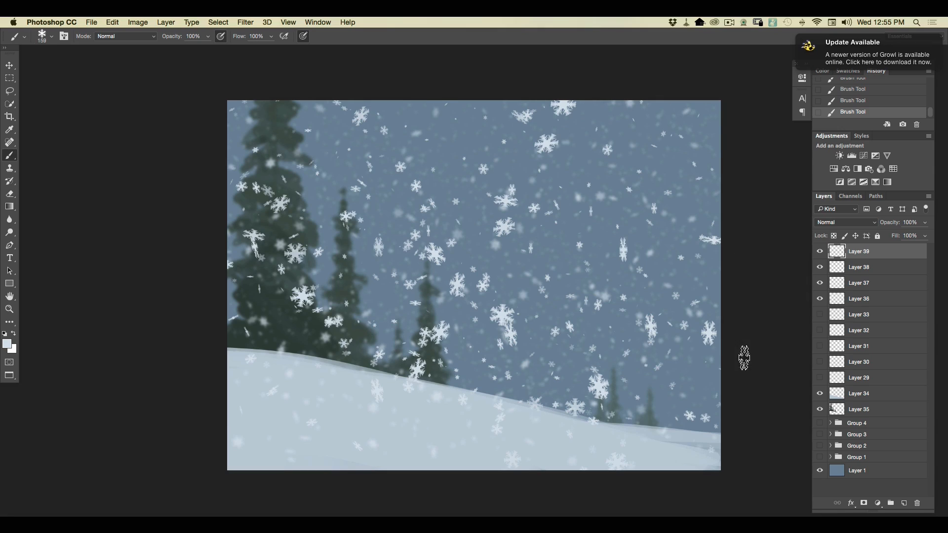
# Apply a strong Gaussian Blur to the large foreground snowflakes on Layer 39 so they become soft glows.
pyautogui.click(245, 23)
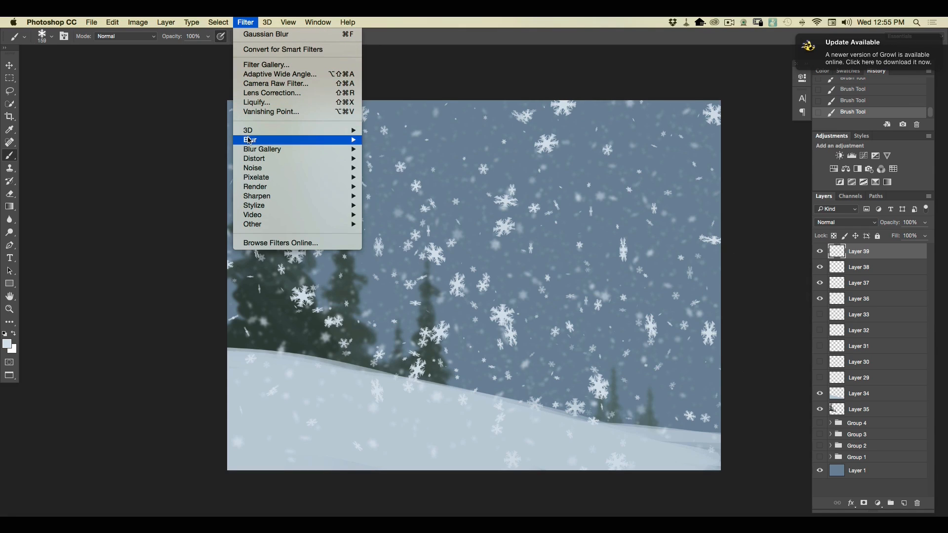
pyautogui.moveTo(249, 140)
pyautogui.click(376, 177)
pyautogui.moveTo(119, 303); pyautogui.dragTo(125, 302)
pyautogui.click(201, 173)
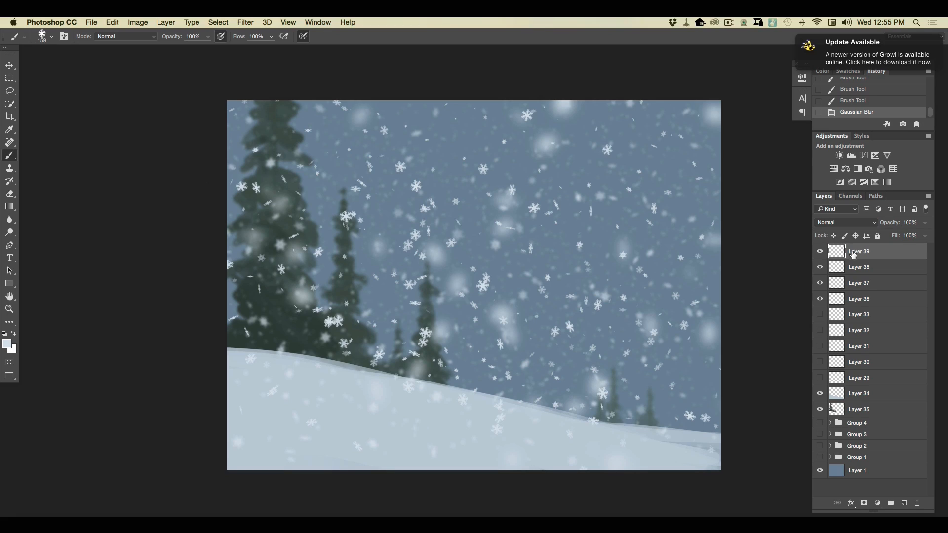
# Group the snow scene layers, hide the group, and add a new layer above it.
pyautogui.click(890, 502)
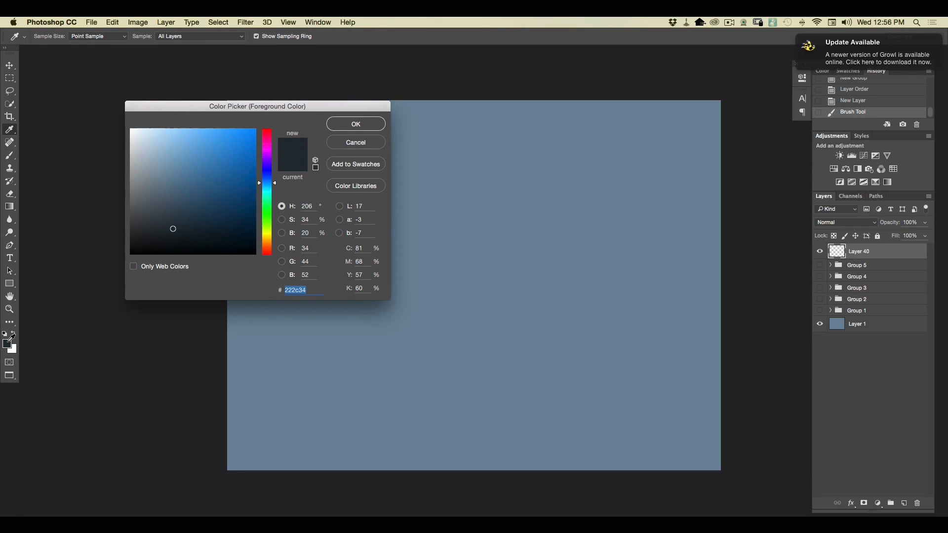
# Set a dark blue-gray foreground color and paint a sloping ground mass across the lower canvas with a 156 px hard round brush.
pyautogui.click(350, 131)
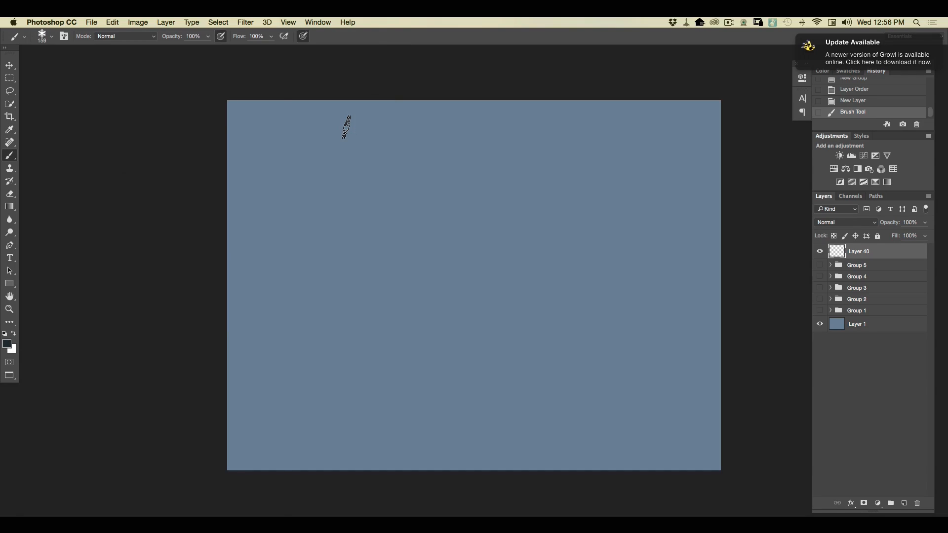
pyautogui.click(48, 40)
pyautogui.click(70, 174)
pyautogui.click(96, 52)
pyautogui.moveTo(463, 375)
pyautogui.mouseDown()
pyautogui.moveTo(510, 397)
pyautogui.moveTo(398, 367)
pyautogui.moveTo(488, 387)
pyautogui.moveTo(407, 360)
pyautogui.moveTo(529, 405)
pyautogui.moveTo(466, 377)
pyautogui.moveTo(648, 405)
pyautogui.moveTo(528, 369)
pyautogui.moveTo(689, 416)
pyautogui.moveTo(723, 457)
pyautogui.moveTo(637, 465)
pyautogui.moveTo(417, 373)
pyautogui.moveTo(468, 436)
pyautogui.moveTo(466, 463)
pyautogui.moveTo(308, 422)
pyautogui.moveTo(209, 424)
pyautogui.moveTo(220, 467)
pyautogui.moveTo(757, 478)
pyautogui.moveTo(531, 438)
pyautogui.moveTo(660, 442)
pyautogui.moveTo(738, 431)
pyautogui.moveTo(534, 380)
pyautogui.moveTo(676, 406)
pyautogui.moveTo(439, 377)
pyautogui.moveTo(328, 351)
pyautogui.moveTo(270, 376)
pyautogui.moveTo(261, 403)
pyautogui.moveTo(325, 384)
pyautogui.moveTo(452, 370)
pyautogui.moveTo(604, 389)
pyautogui.moveTo(623, 378)
pyautogui.moveTo(574, 384)
pyautogui.moveTo(475, 358)
pyautogui.mouseUp()
# Reduce the hard round brush to 76 px and paint debris clumps and specks along the ridge of the dark ground.
pyautogui.click(49, 41)
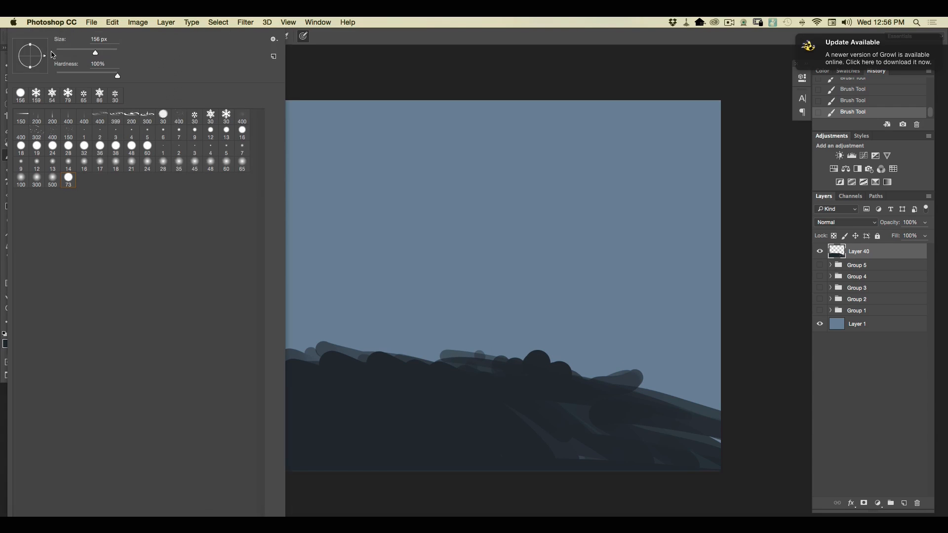
pyautogui.click(79, 52)
pyautogui.moveTo(498, 365)
pyautogui.mouseDown()
pyautogui.moveTo(478, 350)
pyautogui.moveTo(475, 333)
pyautogui.moveTo(461, 350)
pyautogui.moveTo(468, 356)
pyautogui.moveTo(449, 347)
pyautogui.moveTo(485, 351)
pyautogui.moveTo(478, 357)
pyautogui.moveTo(429, 357)
pyautogui.moveTo(459, 364)
pyautogui.mouseUp()
pyautogui.moveTo(581, 379)
pyautogui.mouseDown()
pyautogui.moveTo(719, 438)
pyautogui.moveTo(676, 449)
pyautogui.moveTo(665, 474)
pyautogui.moveTo(616, 466)
pyautogui.moveTo(508, 409)
pyautogui.moveTo(454, 414)
pyautogui.moveTo(611, 435)
pyautogui.moveTo(671, 428)
pyautogui.moveTo(412, 325)
pyautogui.moveTo(428, 350)
pyautogui.moveTo(417, 334)
pyautogui.moveTo(406, 363)
pyautogui.moveTo(381, 336)
pyautogui.mouseUp()
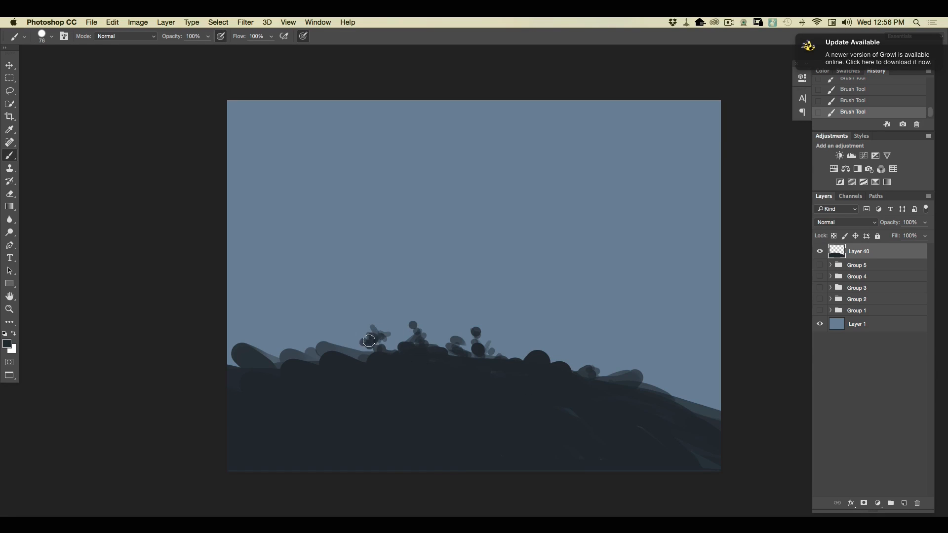
pyautogui.moveTo(369, 340)
pyautogui.mouseDown()
pyautogui.moveTo(343, 351)
pyautogui.moveTo(340, 364)
pyautogui.moveTo(274, 361)
pyautogui.mouseUp()
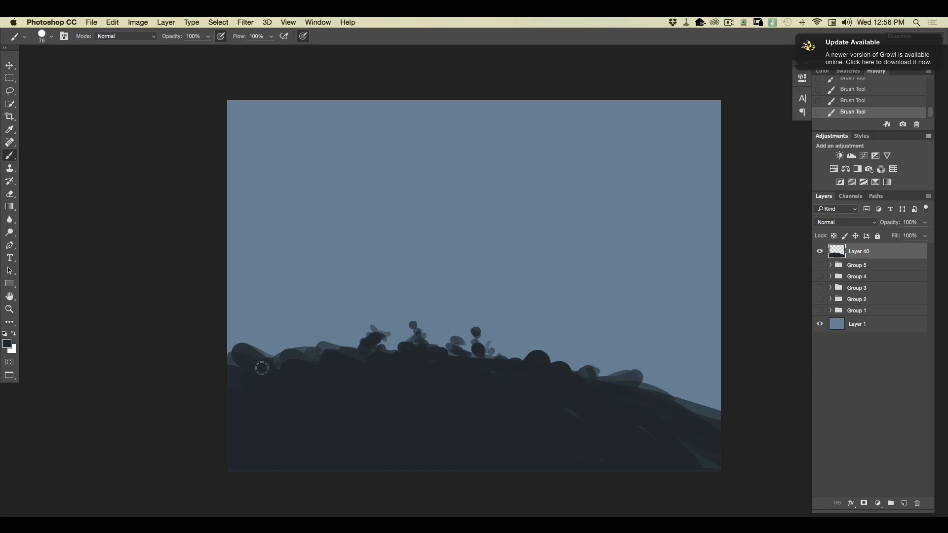
pyautogui.moveTo(486, 349); pyautogui.dragTo(517, 348)
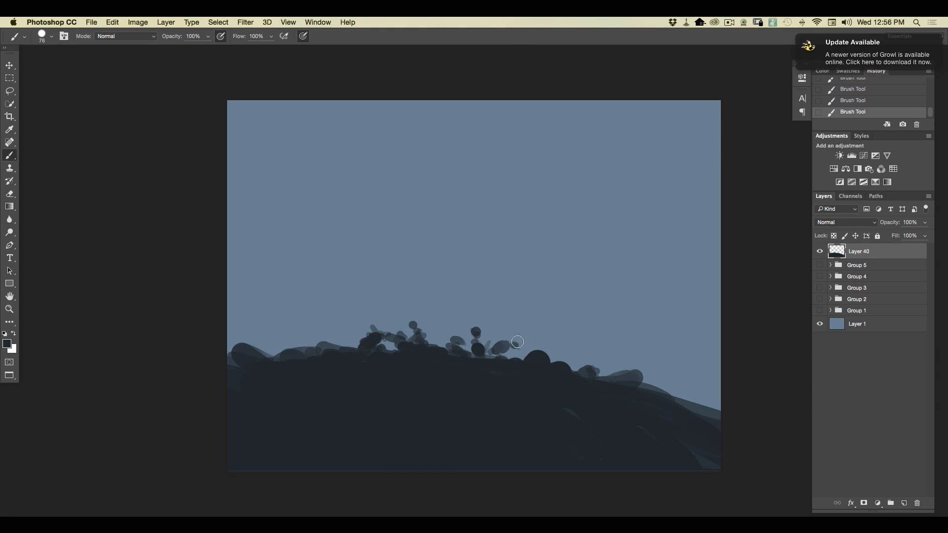
pyautogui.moveTo(587, 361)
pyautogui.mouseDown()
pyautogui.moveTo(548, 364)
pyautogui.moveTo(641, 390)
pyautogui.moveTo(644, 409)
pyautogui.mouseUp()
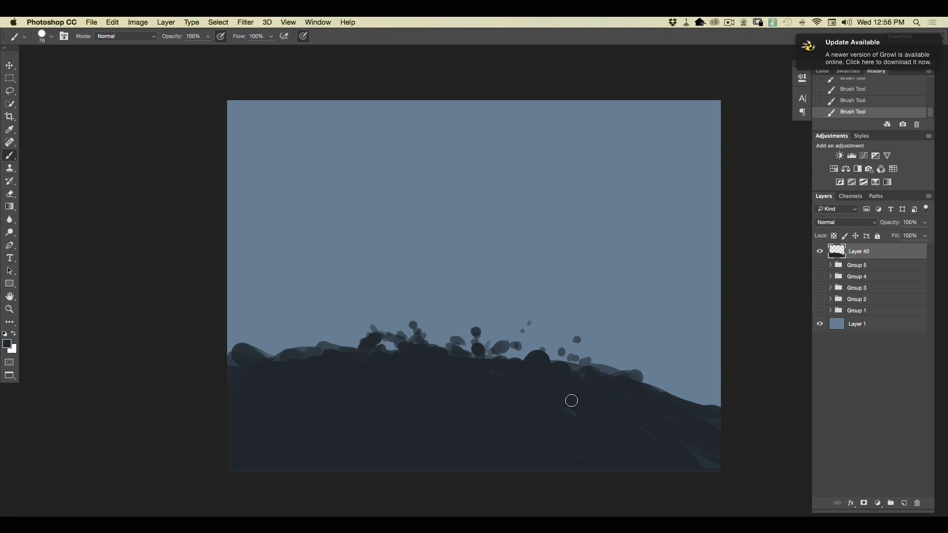
# Add a new layer between Layer 40 and Group 5 and set the foreground color to orange f68e08.
pyautogui.click(859, 267)
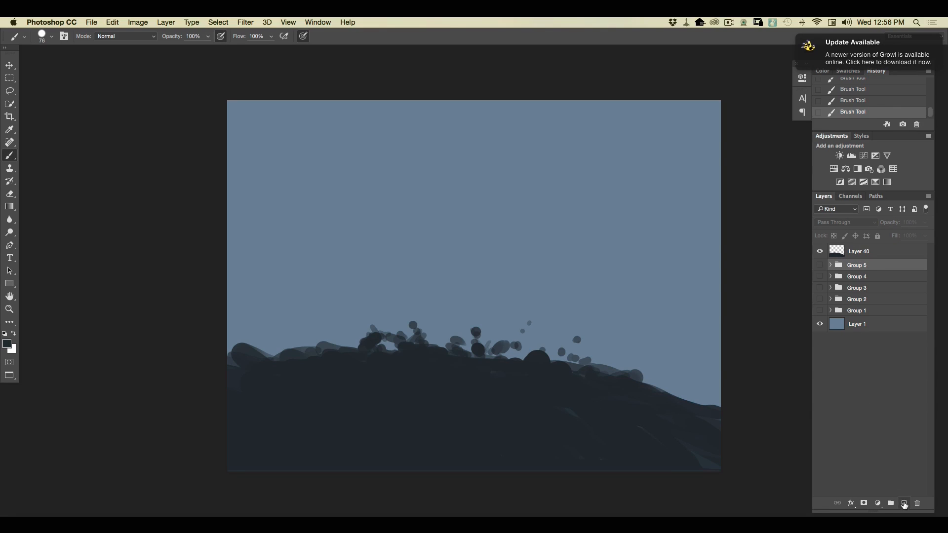
pyautogui.click(904, 504)
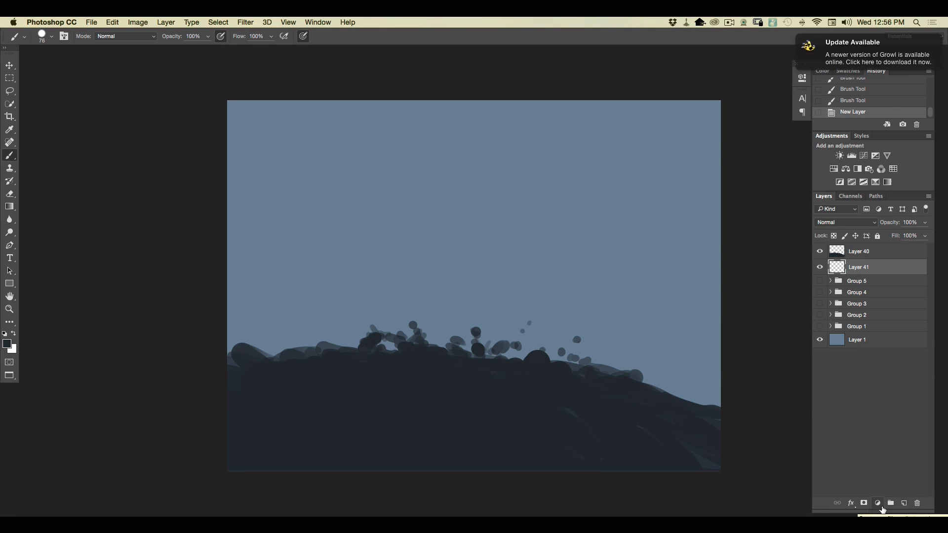
pyautogui.click(9, 344)
pyautogui.click(266, 242)
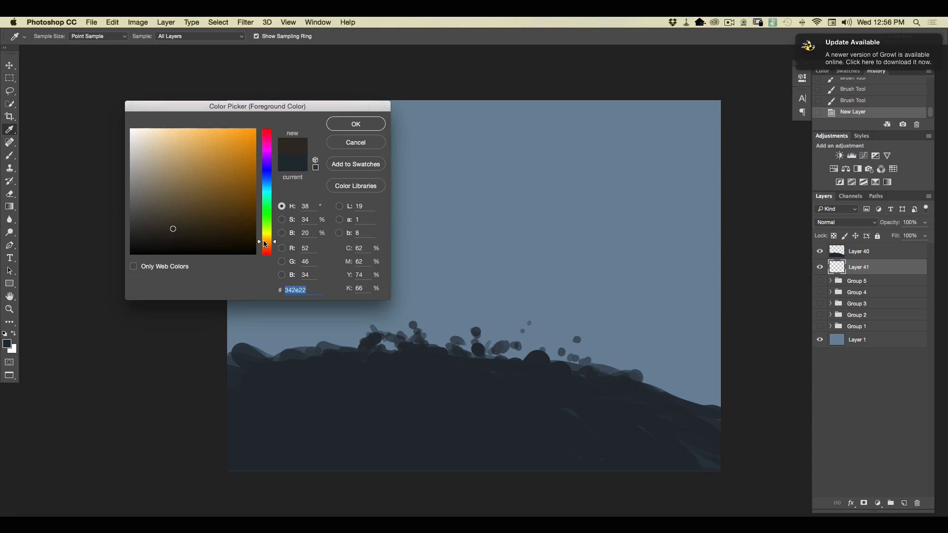
pyautogui.click(251, 134)
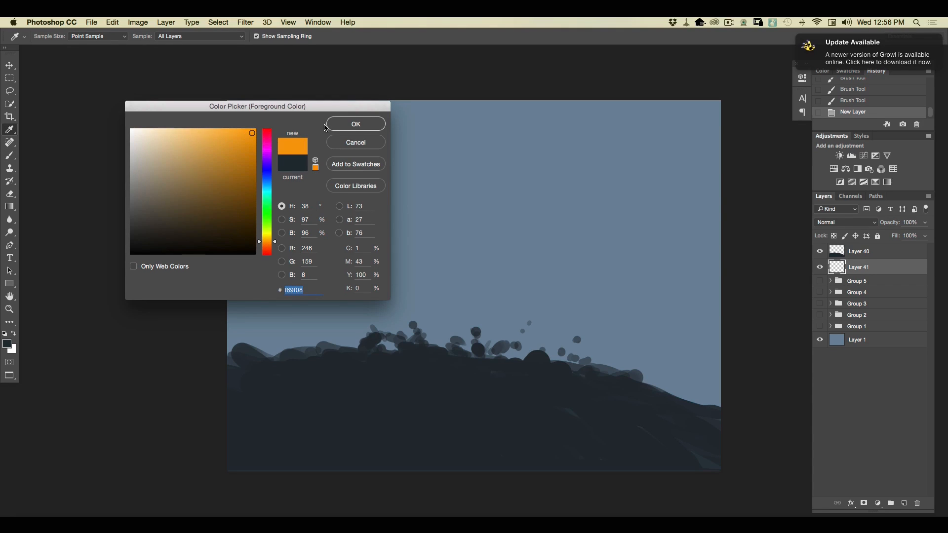
pyautogui.moveTo(267, 242); pyautogui.dragTo(267, 243)
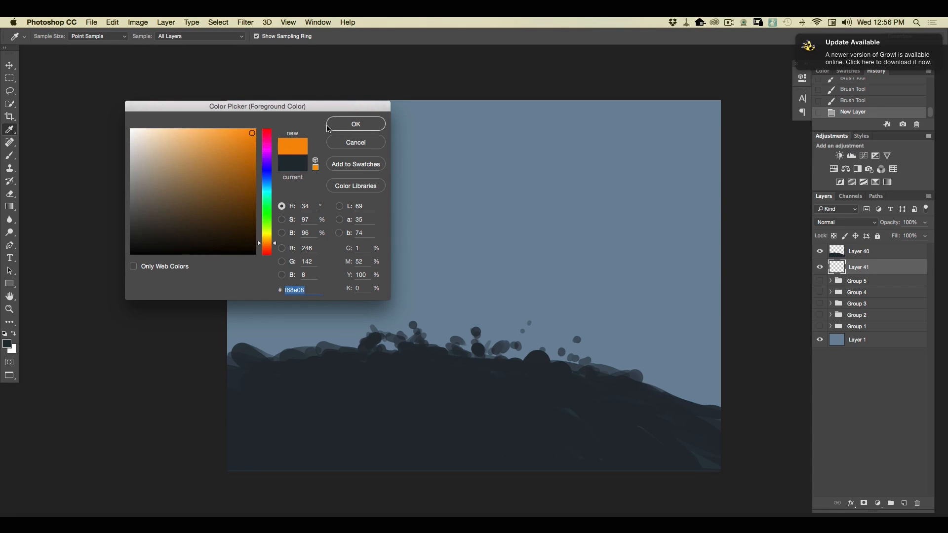
pyautogui.click(352, 126)
# Paint an orange explosion bursting up from behind the ridge with streaks and blobs, using a 284 px hard round brush.
pyautogui.press('b')
pyautogui.click(51, 39)
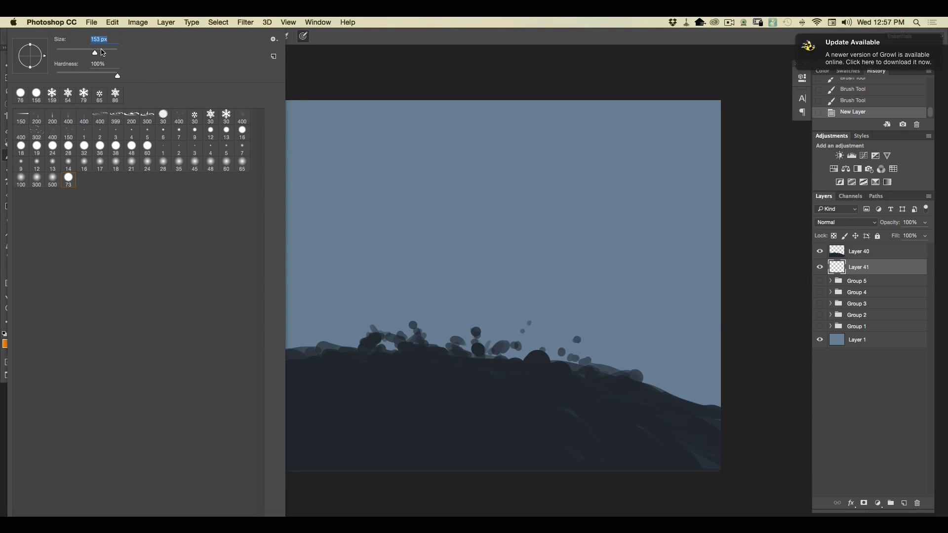
pyautogui.moveTo(540, 318)
pyautogui.mouseDown()
pyautogui.moveTo(524, 330)
pyautogui.moveTo(554, 329)
pyautogui.moveTo(539, 346)
pyautogui.moveTo(493, 343)
pyautogui.moveTo(552, 278)
pyautogui.moveTo(516, 317)
pyautogui.moveTo(549, 309)
pyautogui.moveTo(563, 344)
pyautogui.moveTo(564, 283)
pyautogui.moveTo(593, 222)
pyautogui.moveTo(520, 279)
pyautogui.moveTo(535, 230)
pyautogui.moveTo(501, 278)
pyautogui.moveTo(527, 159)
pyautogui.moveTo(491, 284)
pyautogui.moveTo(485, 259)
pyautogui.moveTo(469, 342)
pyautogui.moveTo(479, 329)
pyautogui.moveTo(560, 353)
pyautogui.moveTo(617, 313)
pyautogui.moveTo(565, 367)
pyautogui.moveTo(528, 314)
pyautogui.moveTo(539, 284)
pyautogui.moveTo(501, 285)
pyautogui.moveTo(473, 256)
pyautogui.moveTo(461, 177)
pyautogui.moveTo(444, 335)
pyautogui.moveTo(404, 149)
pyautogui.moveTo(413, 231)
pyautogui.moveTo(405, 276)
pyautogui.moveTo(417, 294)
pyautogui.moveTo(446, 204)
pyautogui.moveTo(412, 289)
pyautogui.moveTo(363, 234)
pyautogui.moveTo(422, 330)
pyautogui.moveTo(365, 266)
pyautogui.moveTo(364, 233)
pyautogui.moveTo(337, 173)
pyautogui.moveTo(400, 292)
pyautogui.moveTo(371, 284)
pyautogui.moveTo(374, 318)
pyautogui.moveTo(296, 284)
pyautogui.mouseUp()
pyautogui.moveTo(369, 359)
pyautogui.mouseDown()
pyautogui.moveTo(296, 208)
pyautogui.moveTo(423, 334)
pyautogui.moveTo(641, 220)
pyautogui.moveTo(666, 226)
pyautogui.moveTo(603, 345)
pyautogui.moveTo(664, 302)
pyautogui.mouseUp()
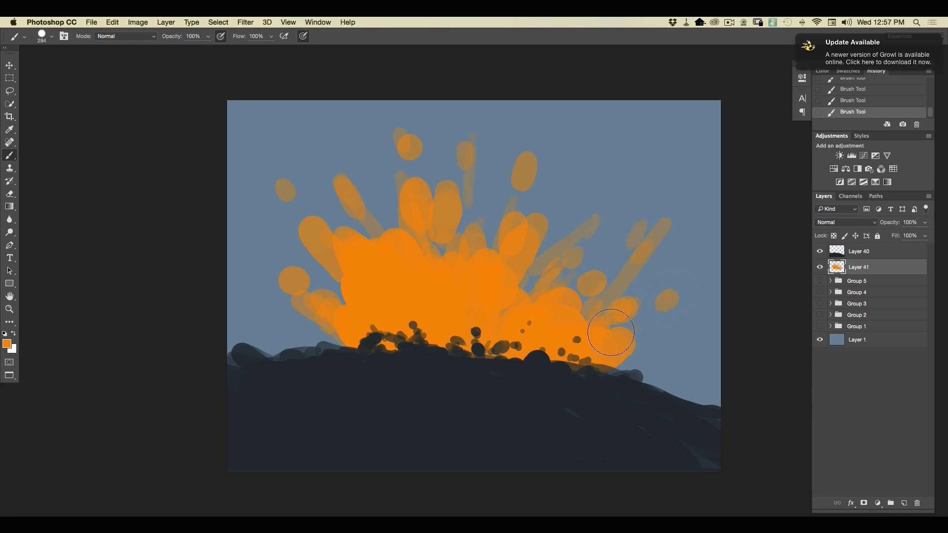
pyautogui.moveTo(335, 340)
pyautogui.mouseDown()
pyautogui.moveTo(391, 349)
pyautogui.moveTo(450, 313)
pyautogui.moveTo(554, 186)
pyautogui.moveTo(591, 87)
pyautogui.moveTo(544, 187)
pyautogui.mouseUp()
pyautogui.moveTo(536, 224); pyautogui.dragTo(522, 253)
pyautogui.moveTo(564, 224); pyautogui.dragTo(569, 221)
pyautogui.moveTo(588, 193); pyautogui.dragTo(593, 185)
pyautogui.click(603, 170)
pyautogui.click(617, 152)
pyautogui.moveTo(551, 264); pyautogui.dragTo(533, 291)
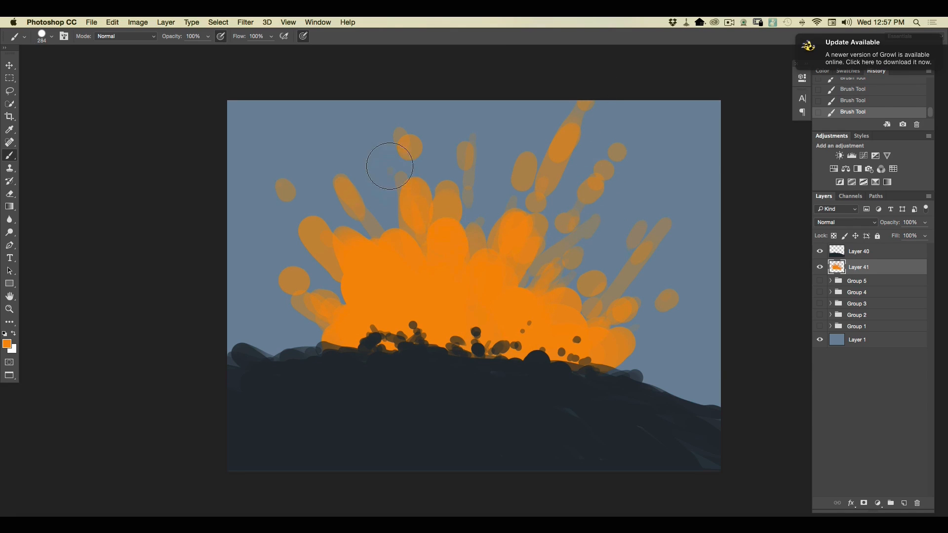
pyautogui.moveTo(416, 249); pyautogui.dragTo(376, 150)
pyautogui.moveTo(340, 302)
pyautogui.mouseDown()
pyautogui.moveTo(318, 287)
pyautogui.moveTo(340, 335)
pyautogui.moveTo(312, 332)
pyautogui.mouseUp()
pyautogui.click(318, 286)
# Set a lighter yellow-orange foreground color and paint the inner body of the explosion over the darker orange.
pyautogui.press('i')
pyautogui.click(7, 344)
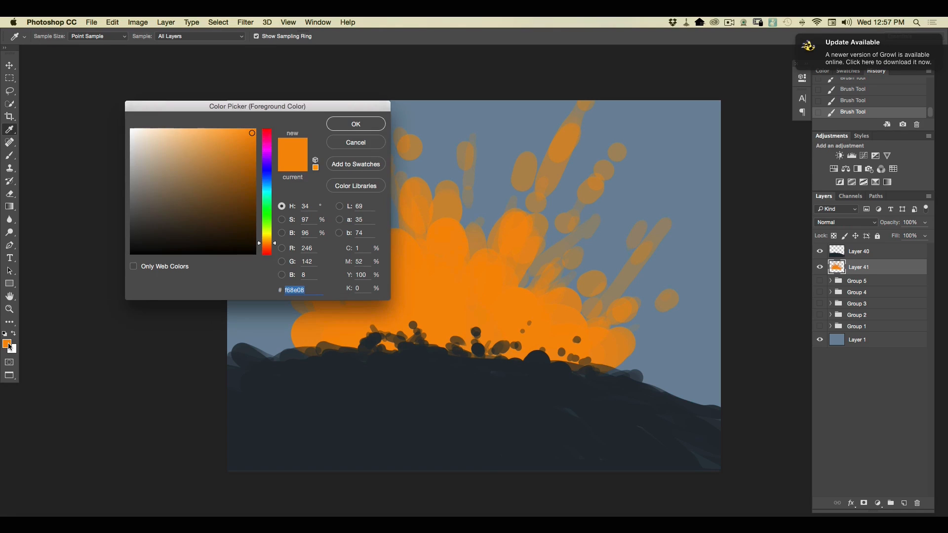
pyautogui.moveTo(269, 244); pyautogui.dragTo(268, 242)
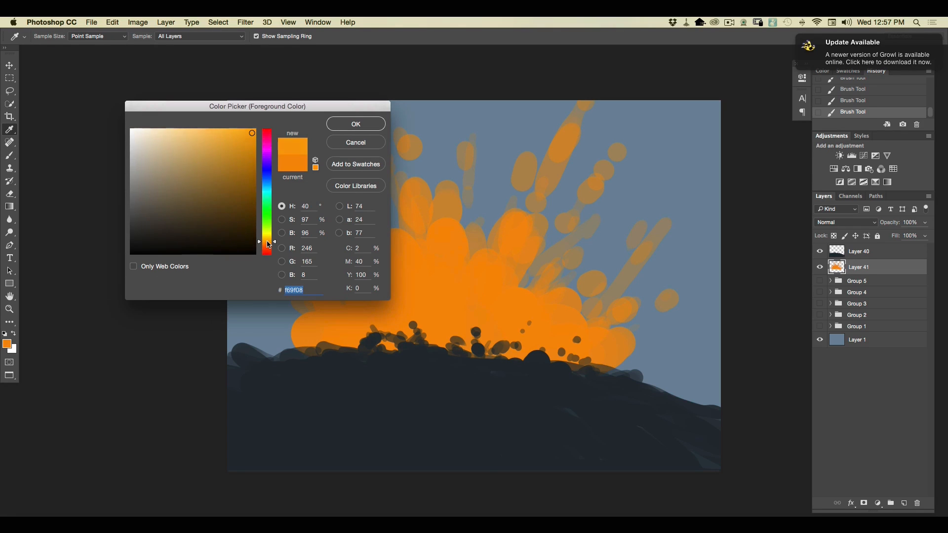
pyautogui.click(239, 133)
pyautogui.click(343, 129)
pyautogui.moveTo(476, 334)
pyautogui.mouseDown()
pyautogui.moveTo(494, 270)
pyautogui.moveTo(467, 347)
pyautogui.moveTo(490, 313)
pyautogui.moveTo(505, 338)
pyautogui.moveTo(531, 303)
pyautogui.moveTo(521, 325)
pyautogui.moveTo(555, 342)
pyautogui.mouseUp()
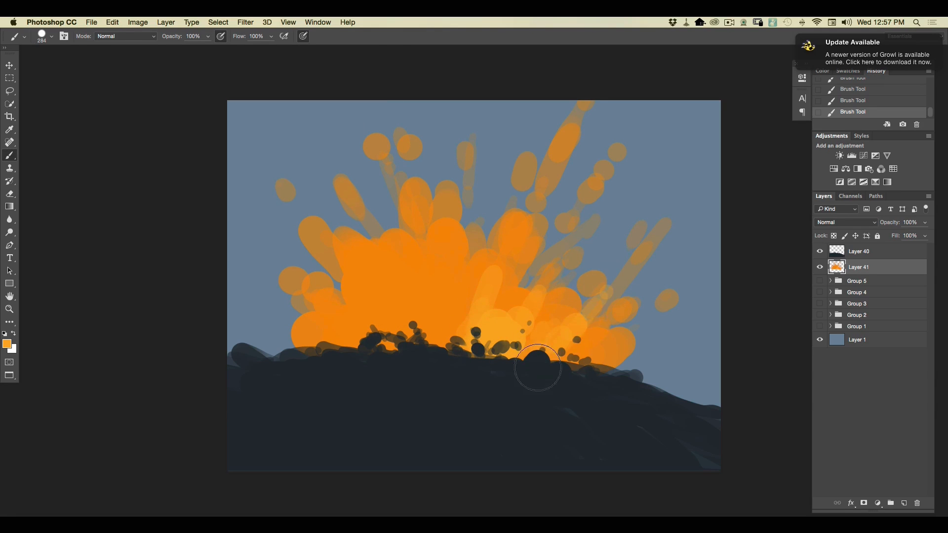
pyautogui.moveTo(467, 303)
pyautogui.mouseDown()
pyautogui.moveTo(448, 306)
pyautogui.moveTo(451, 330)
pyautogui.moveTo(435, 253)
pyautogui.moveTo(416, 323)
pyautogui.moveTo(407, 265)
pyautogui.moveTo(408, 304)
pyautogui.moveTo(398, 308)
pyautogui.moveTo(375, 261)
pyautogui.moveTo(399, 326)
pyautogui.moveTo(349, 335)
pyautogui.moveTo(402, 319)
pyautogui.moveTo(372, 219)
pyautogui.moveTo(410, 315)
pyautogui.moveTo(433, 321)
pyautogui.moveTo(483, 294)
pyautogui.moveTo(496, 376)
pyautogui.moveTo(514, 334)
pyautogui.moveTo(540, 326)
pyautogui.moveTo(514, 341)
pyautogui.moveTo(538, 345)
pyautogui.mouseUp()
# Reduce the brush to 172 px, set the foreground color to golden yellow fdd036, and paint the explosion's hot core near the ground.
pyautogui.click(46, 43)
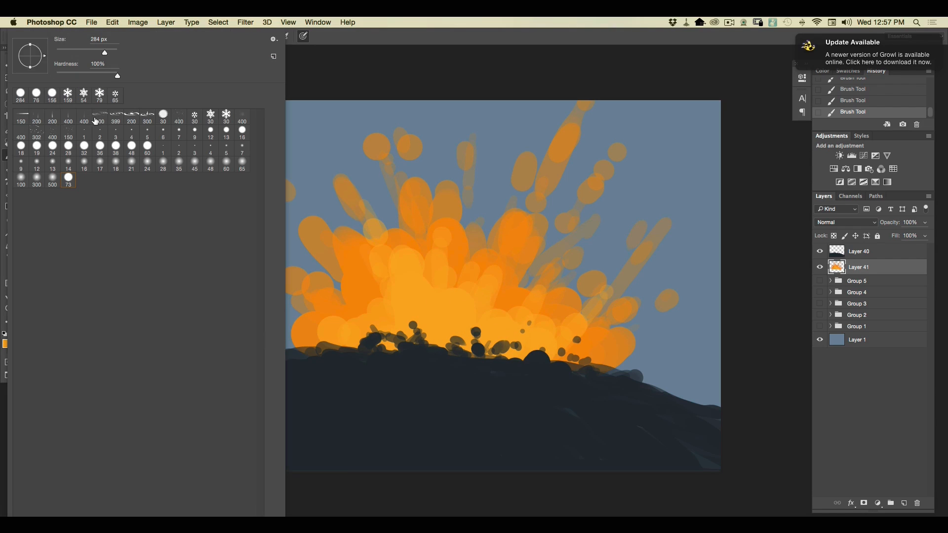
pyautogui.click(308, 64)
pyautogui.click(49, 37)
pyautogui.click(335, 74)
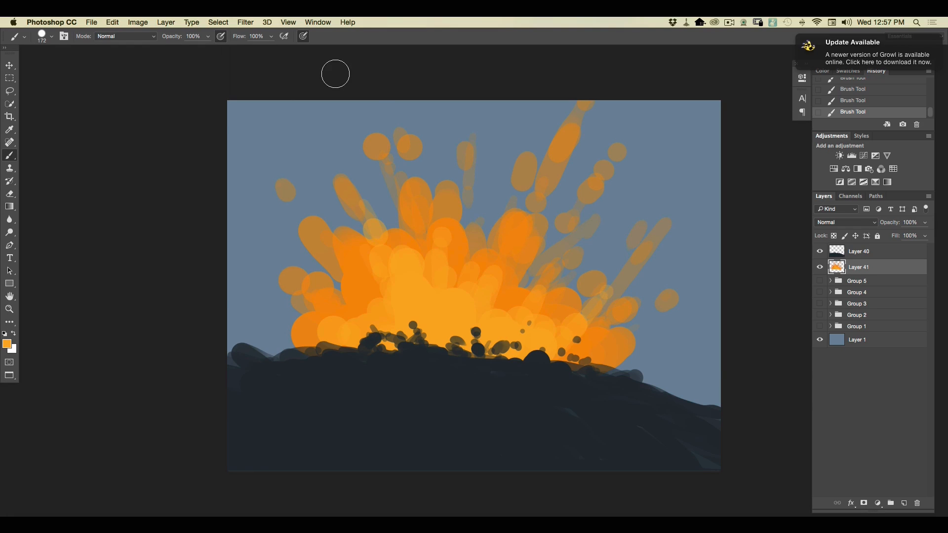
pyautogui.click(7, 344)
pyautogui.moveTo(267, 241); pyautogui.dragTo(266, 238)
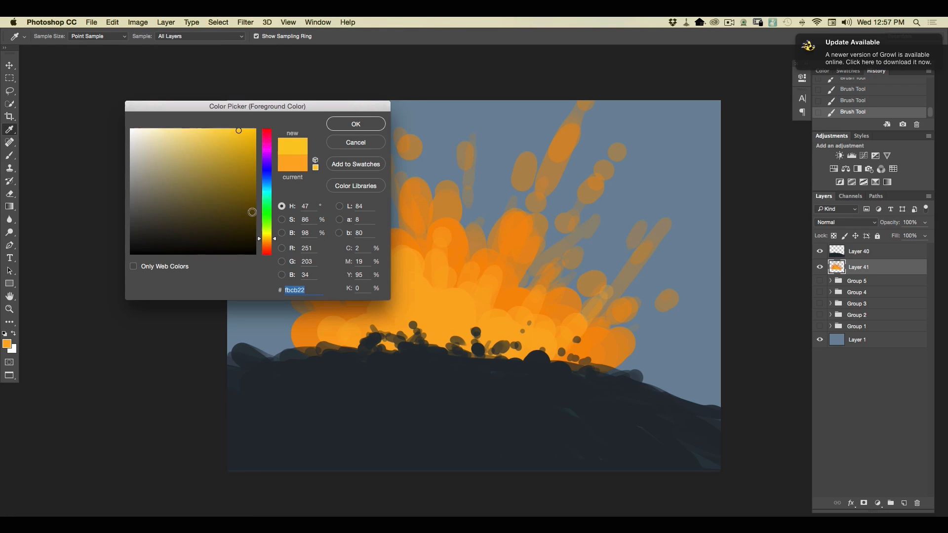
pyautogui.press('Return')
pyautogui.moveTo(514, 340)
pyautogui.mouseDown()
pyautogui.moveTo(471, 332)
pyautogui.moveTo(479, 295)
pyautogui.moveTo(465, 305)
pyautogui.moveTo(469, 268)
pyautogui.moveTo(447, 351)
pyautogui.moveTo(408, 239)
pyautogui.moveTo(431, 347)
pyautogui.moveTo(399, 317)
pyautogui.moveTo(380, 340)
pyautogui.moveTo(291, 341)
pyautogui.moveTo(403, 334)
pyautogui.moveTo(404, 310)
pyautogui.mouseUp()
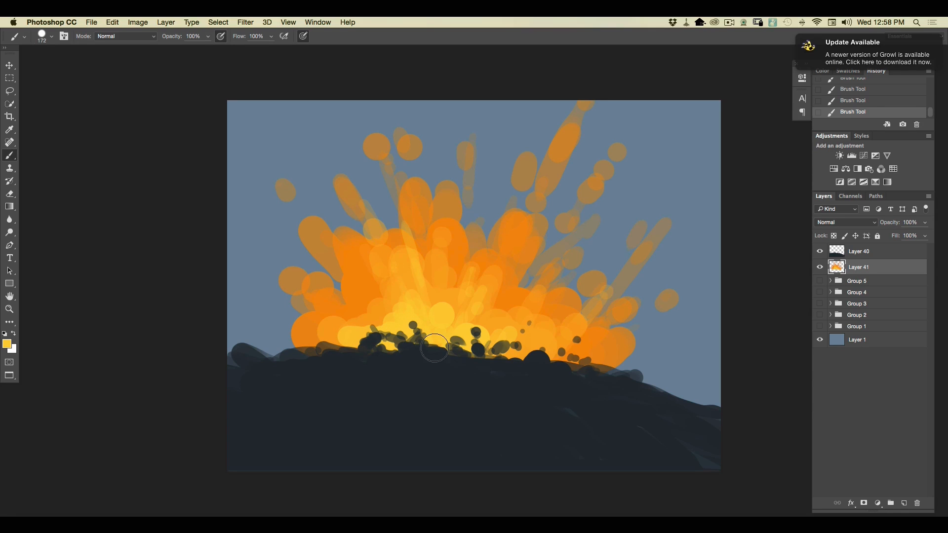
pyautogui.moveTo(499, 349)
pyautogui.mouseDown()
pyautogui.moveTo(548, 316)
pyautogui.moveTo(500, 354)
pyautogui.mouseUp()
# Set the hard round brush to 127 px and the foreground color to pale yellow fdee73.
pyautogui.click(51, 41)
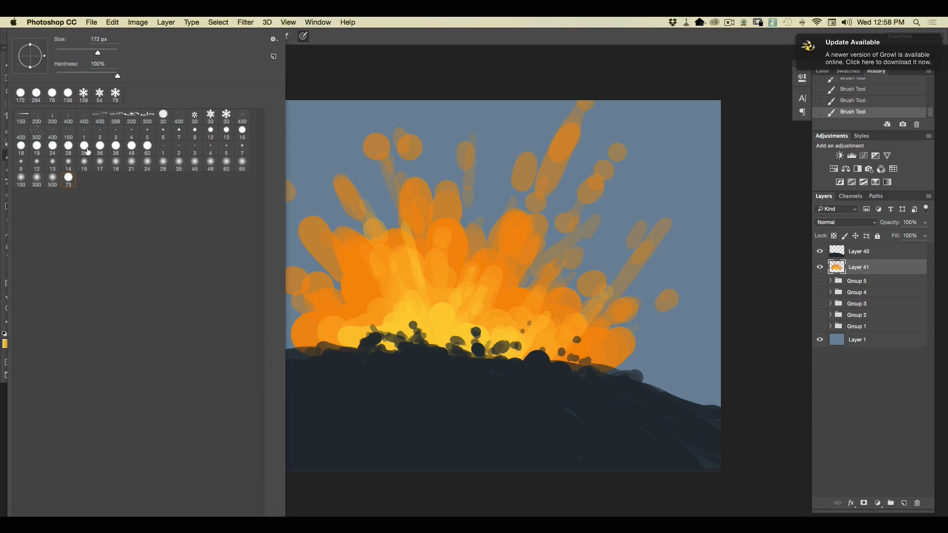
pyautogui.click(304, 66)
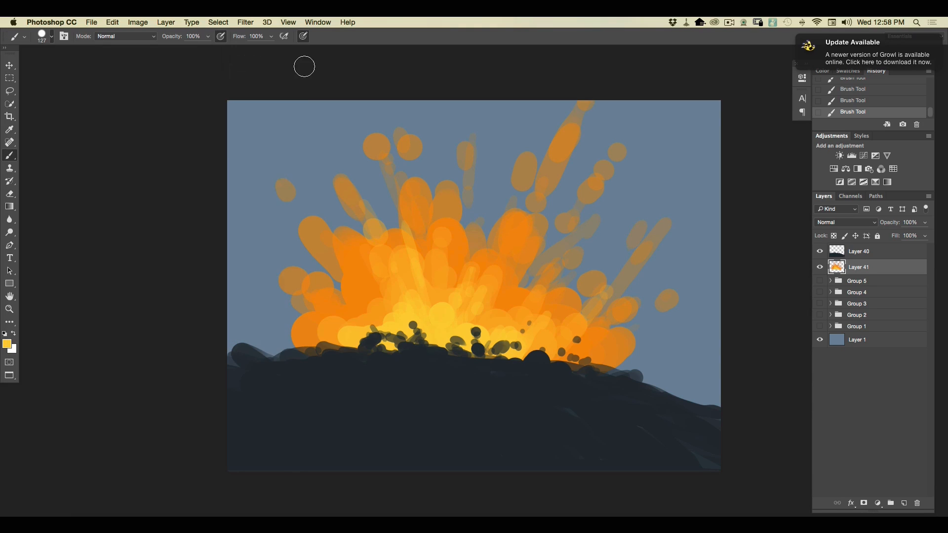
pyautogui.click(7, 344)
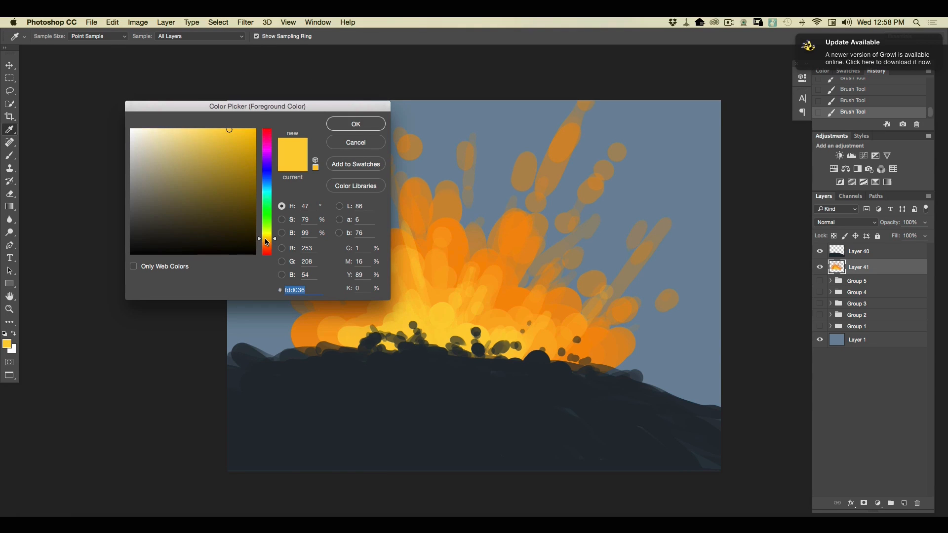
pyautogui.moveTo(267, 239); pyautogui.dragTo(265, 235)
pyautogui.click(199, 130)
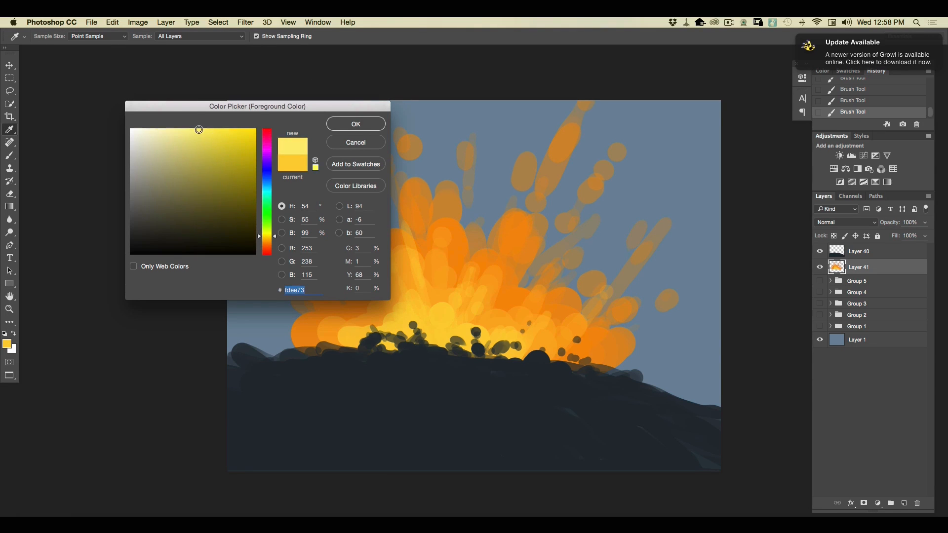
pyautogui.click(342, 127)
# Paint pale yellow highlights at the explosion's base and dab a few bright spots above the core.
pyautogui.press('b')
pyautogui.moveTo(467, 353); pyautogui.dragTo(489, 307)
pyautogui.moveTo(448, 348)
pyautogui.mouseDown()
pyautogui.moveTo(452, 307)
pyautogui.moveTo(429, 334)
pyautogui.moveTo(436, 277)
pyautogui.moveTo(417, 326)
pyautogui.moveTo(434, 296)
pyautogui.mouseUp()
pyautogui.click(419, 311)
pyautogui.click(434, 288)
pyautogui.click(436, 243)
pyautogui.moveTo(435, 251); pyautogui.dragTo(434, 257)
pyautogui.click(430, 280)
pyautogui.click(407, 276)
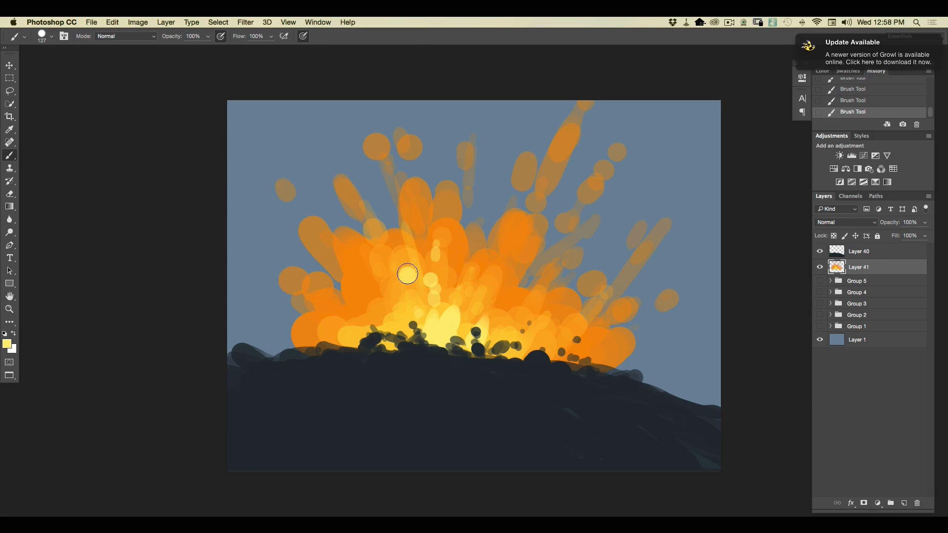
pyautogui.moveTo(404, 333); pyautogui.dragTo(394, 342)
pyautogui.moveTo(477, 348); pyautogui.dragTo(494, 354)
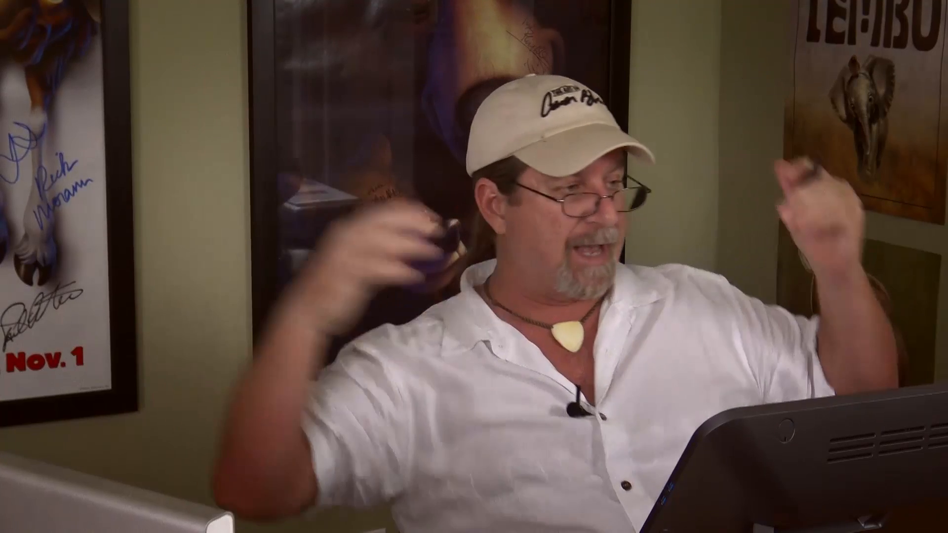
# Apply a Zoom Radial Blur to Layer 41 with amount 51 and Best quality, moving the blur center down toward the explosion's base.
pyautogui.click(245, 22)
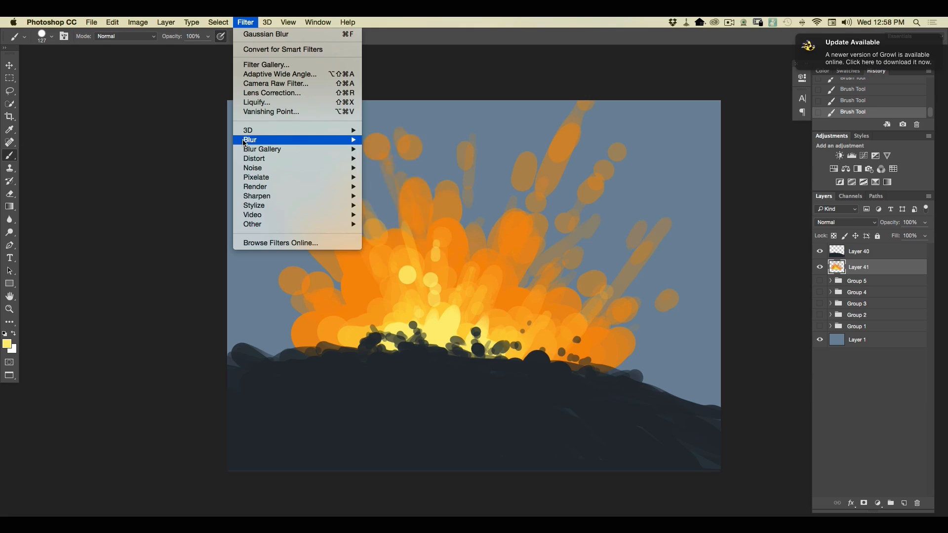
pyautogui.moveTo(278, 142)
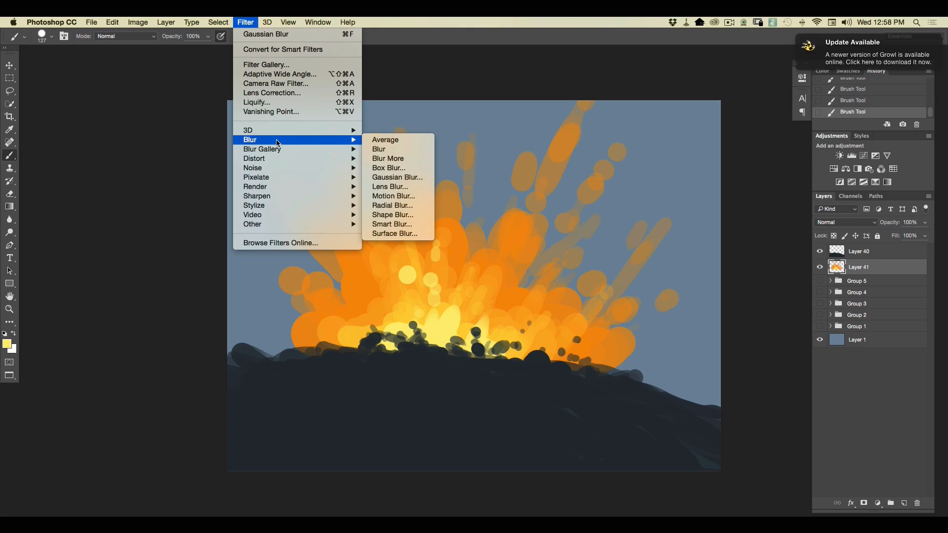
pyautogui.click(379, 205)
pyautogui.moveTo(446, 157); pyautogui.dragTo(106, 190)
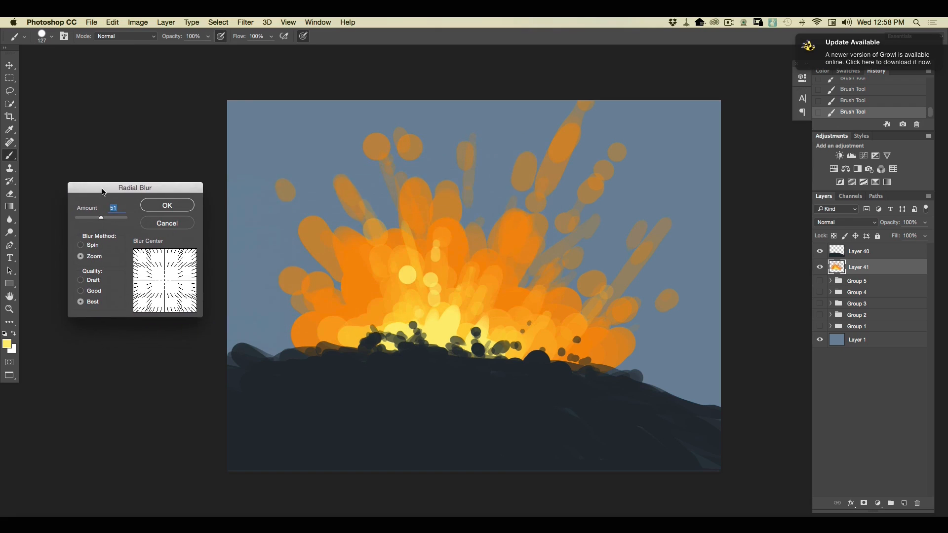
pyautogui.click(79, 244)
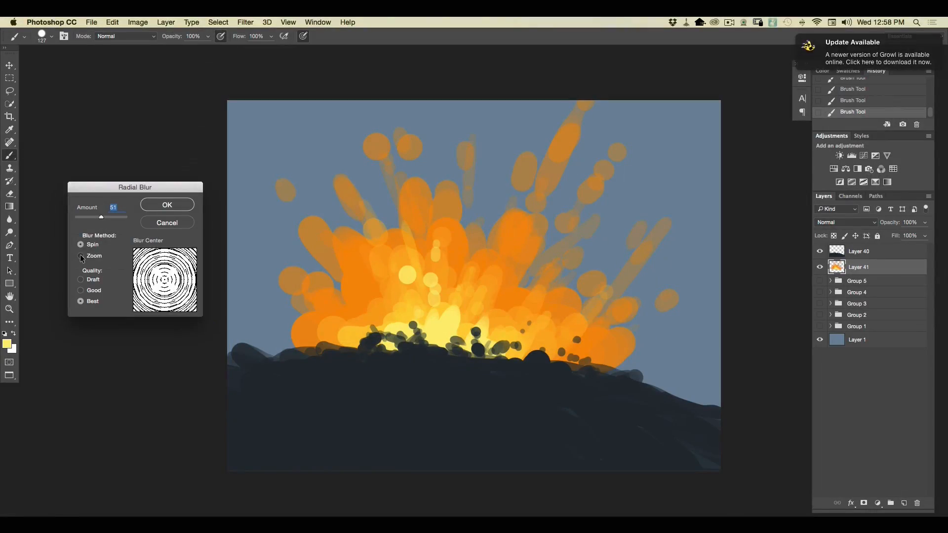
pyautogui.click(80, 256)
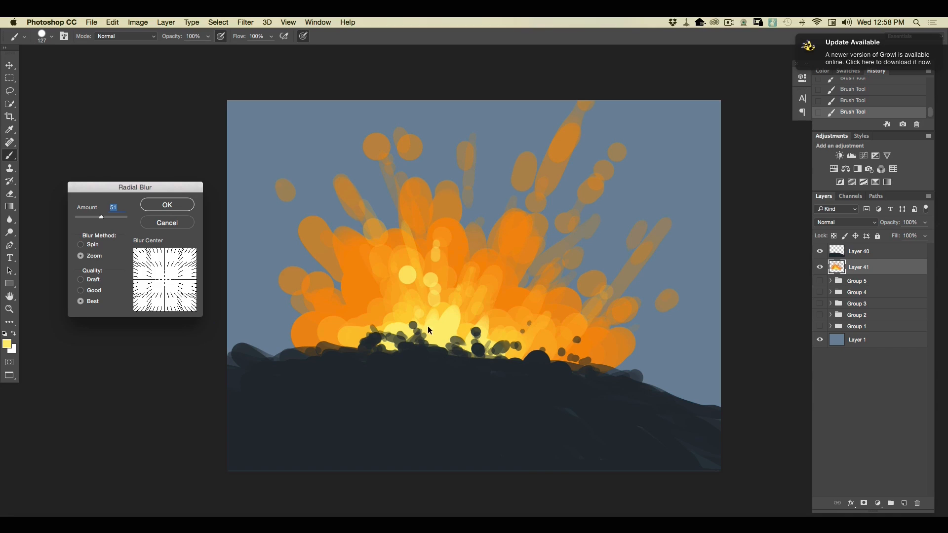
pyautogui.moveTo(161, 281); pyautogui.dragTo(160, 292)
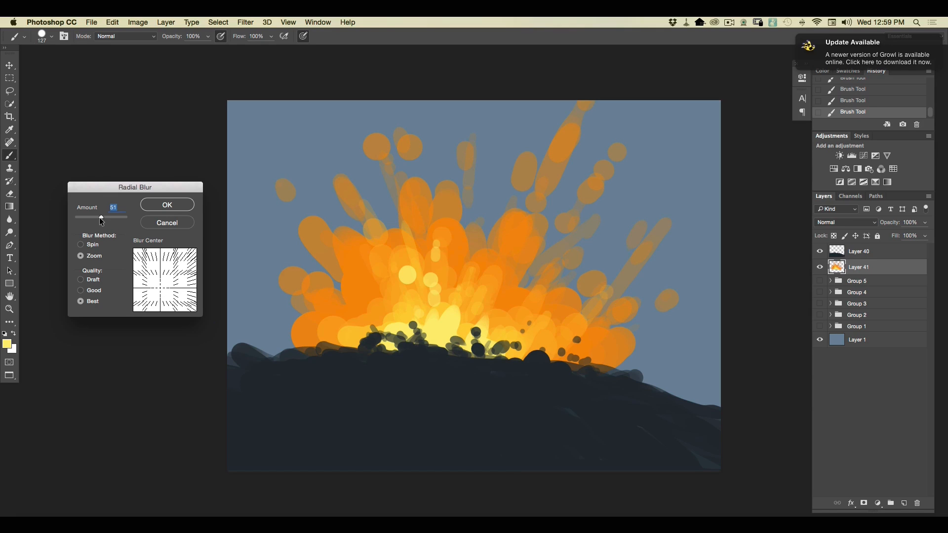
pyautogui.click(167, 206)
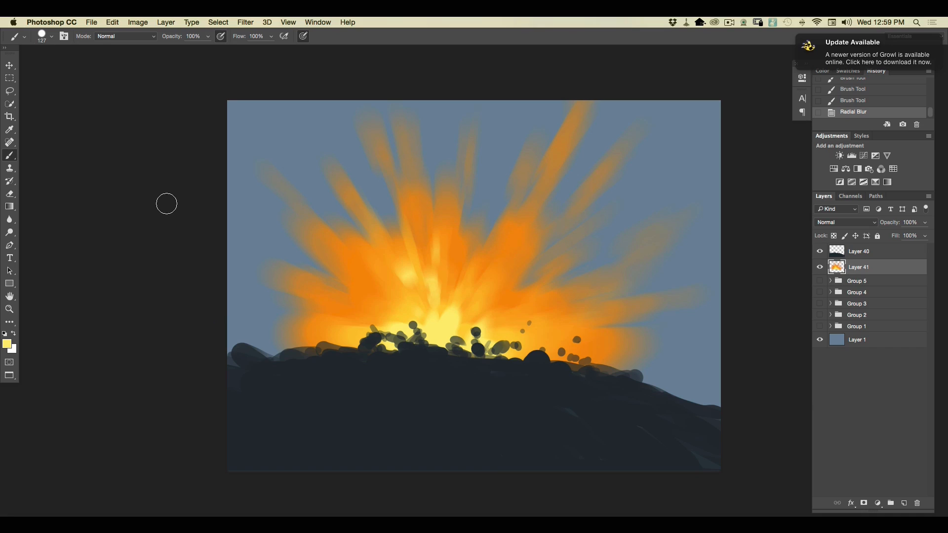
# Add a new layer above Group 5, set the foreground color to dark slate 2c373f, and size the round brush to 178 px.
pyautogui.click(864, 286)
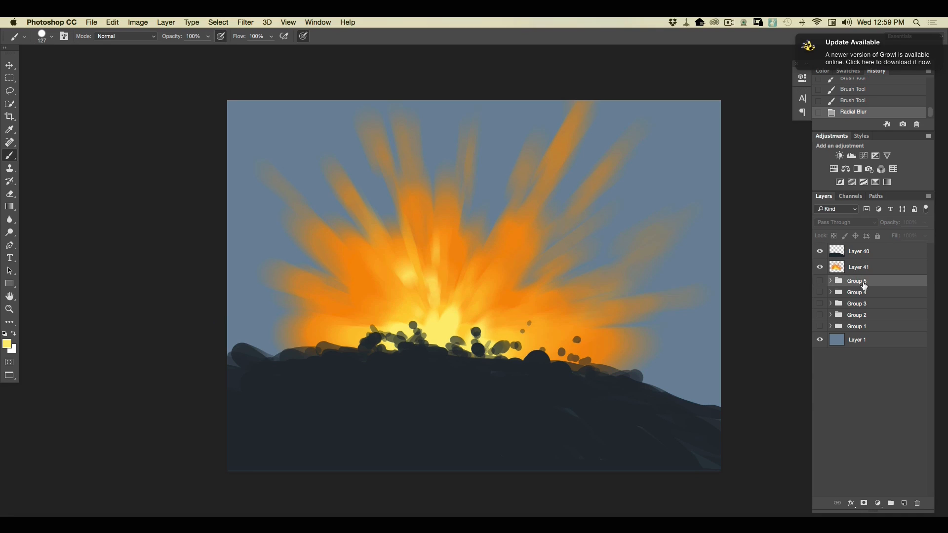
pyautogui.click(903, 503)
pyautogui.click(11, 345)
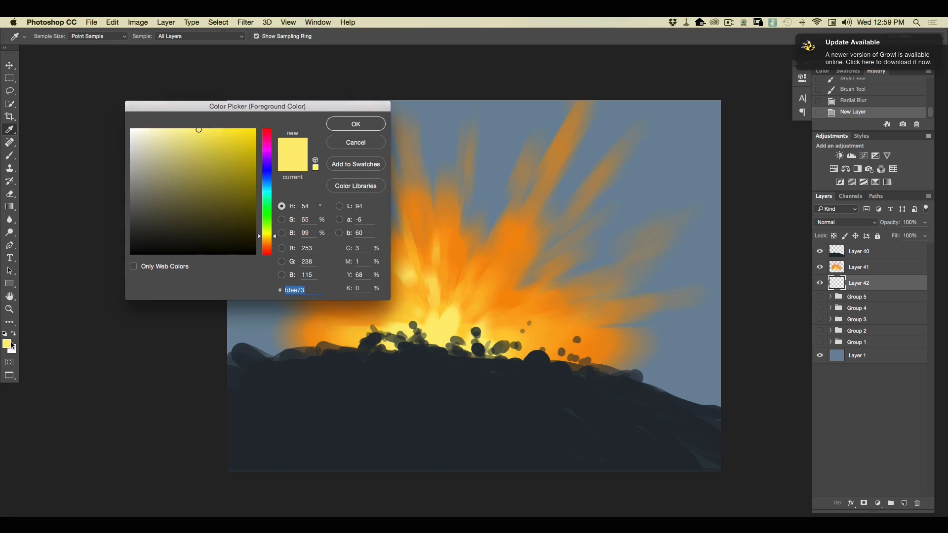
pyautogui.click(358, 392)
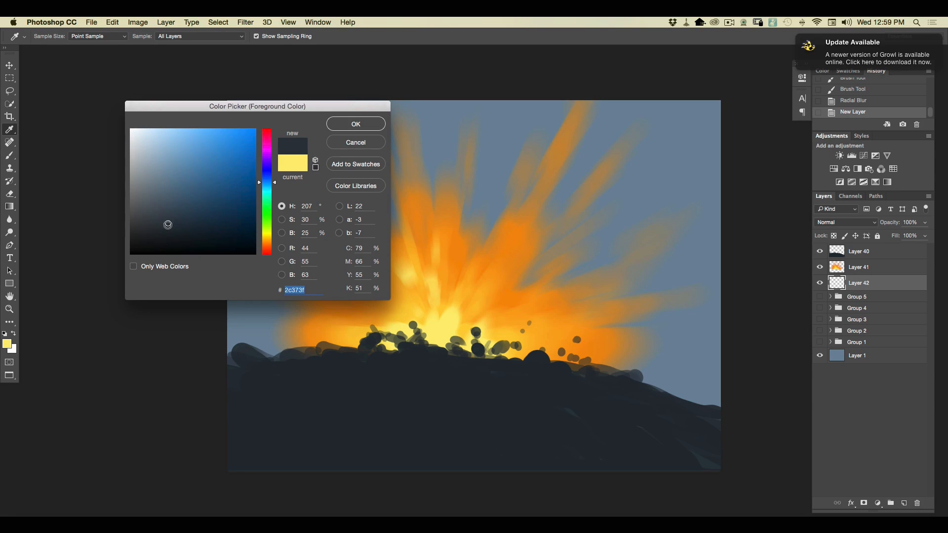
pyautogui.click(344, 125)
pyautogui.click(47, 38)
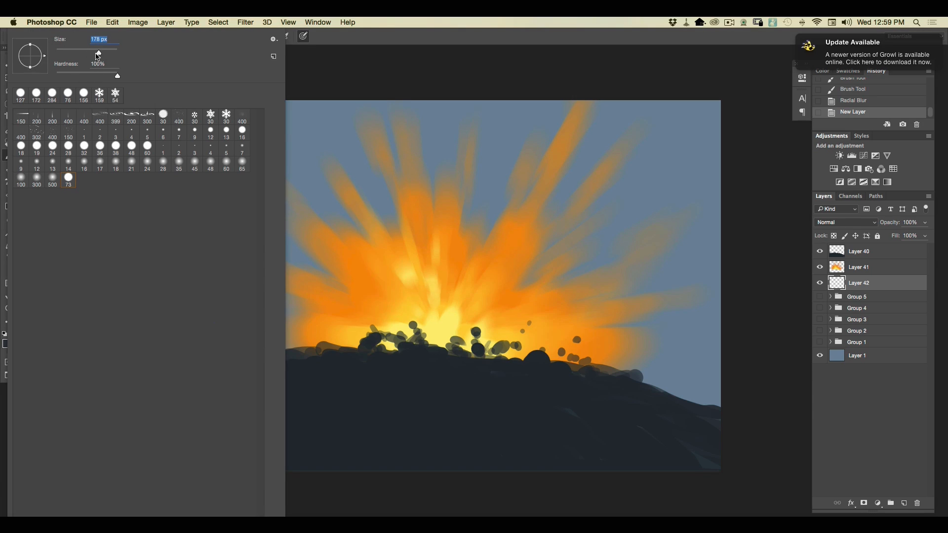
# Paint a distant dark ridge behind the explosion on both sides of the ground, with a few round dabs along its edge.
pyautogui.moveTo(728, 407)
pyautogui.mouseDown()
pyautogui.moveTo(497, 360)
pyautogui.moveTo(716, 407)
pyautogui.moveTo(599, 366)
pyautogui.moveTo(761, 397)
pyautogui.mouseUp()
pyautogui.moveTo(619, 363)
pyautogui.mouseDown()
pyautogui.moveTo(746, 387)
pyautogui.moveTo(526, 365)
pyautogui.mouseUp()
pyautogui.moveTo(743, 393); pyautogui.dragTo(618, 381)
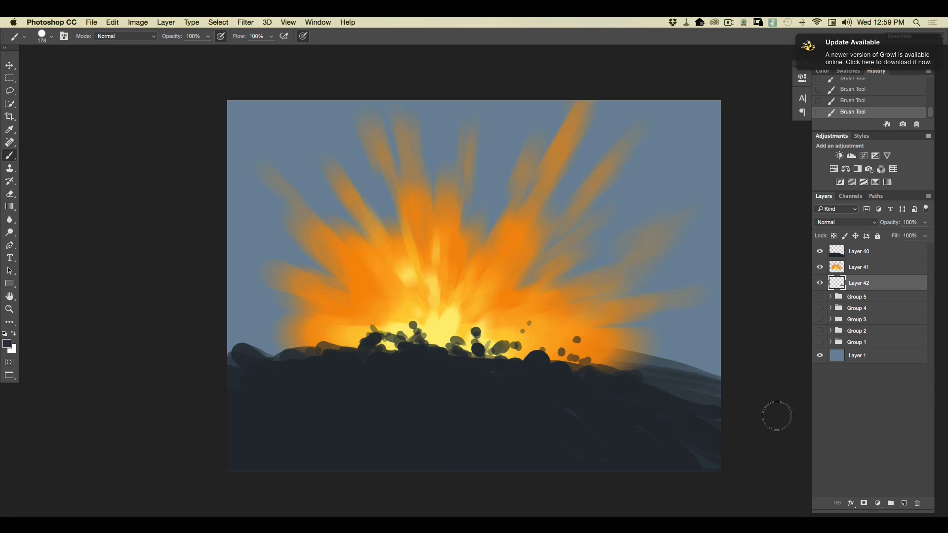
pyautogui.moveTo(249, 355)
pyautogui.mouseDown()
pyautogui.moveTo(254, 332)
pyautogui.moveTo(355, 328)
pyautogui.moveTo(369, 360)
pyautogui.moveTo(235, 360)
pyautogui.moveTo(277, 345)
pyautogui.mouseUp()
pyautogui.moveTo(673, 395)
pyautogui.mouseDown()
pyautogui.moveTo(709, 363)
pyautogui.moveTo(667, 374)
pyautogui.moveTo(695, 404)
pyautogui.mouseUp()
pyautogui.moveTo(250, 348)
pyautogui.mouseDown()
pyautogui.moveTo(200, 331)
pyautogui.moveTo(231, 326)
pyautogui.mouseUp()
pyautogui.moveTo(639, 356); pyautogui.dragTo(623, 362)
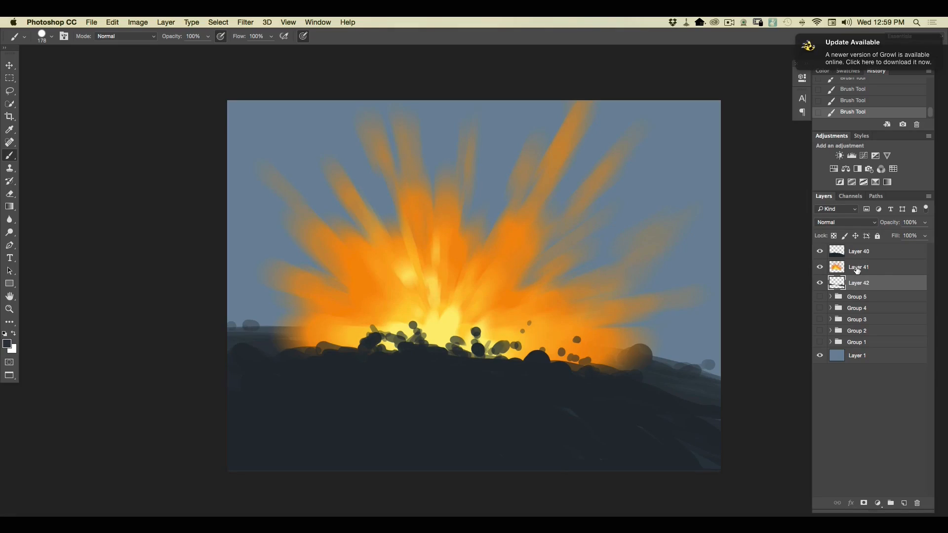
# Add a new layer above Layer 41 and sample the ground's dark color 222c34 as the foreground color.
pyautogui.click(857, 270)
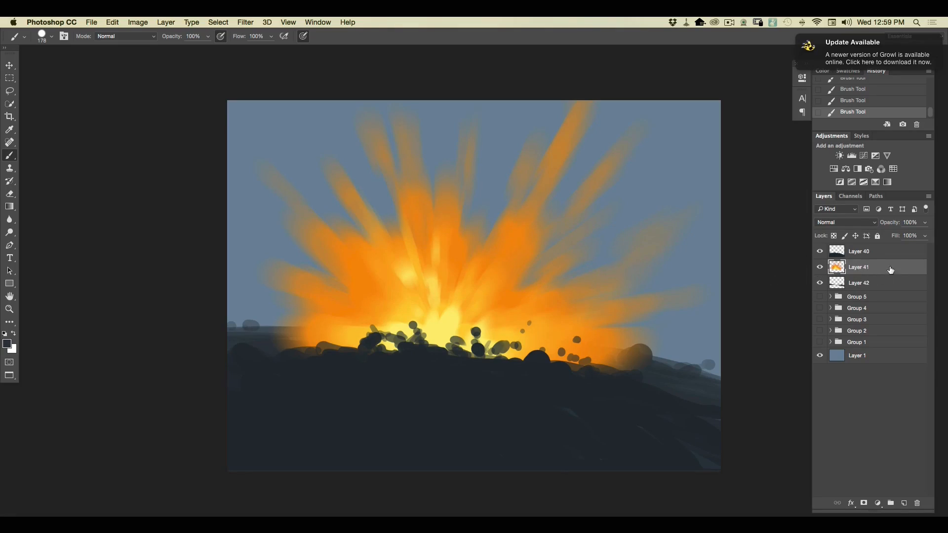
pyautogui.click(903, 503)
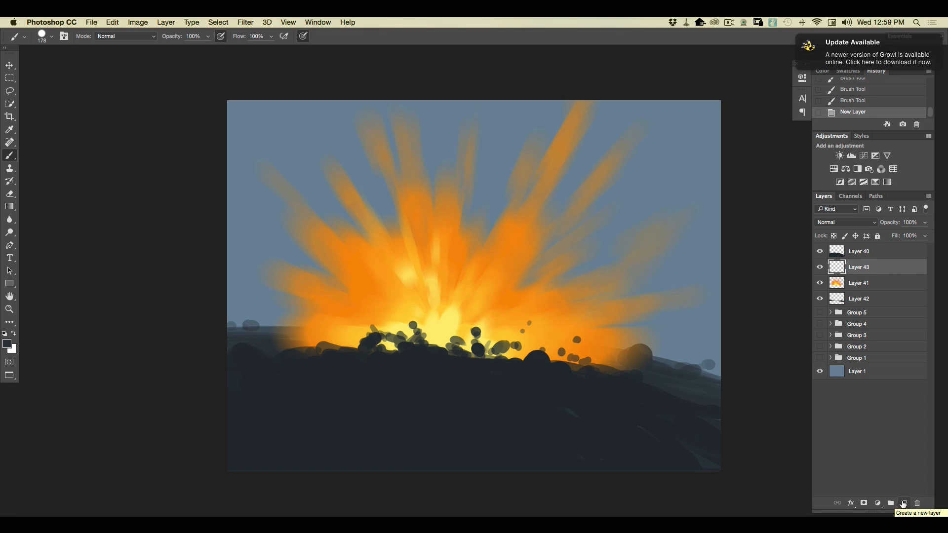
pyautogui.click(8, 345)
pyautogui.click(414, 390)
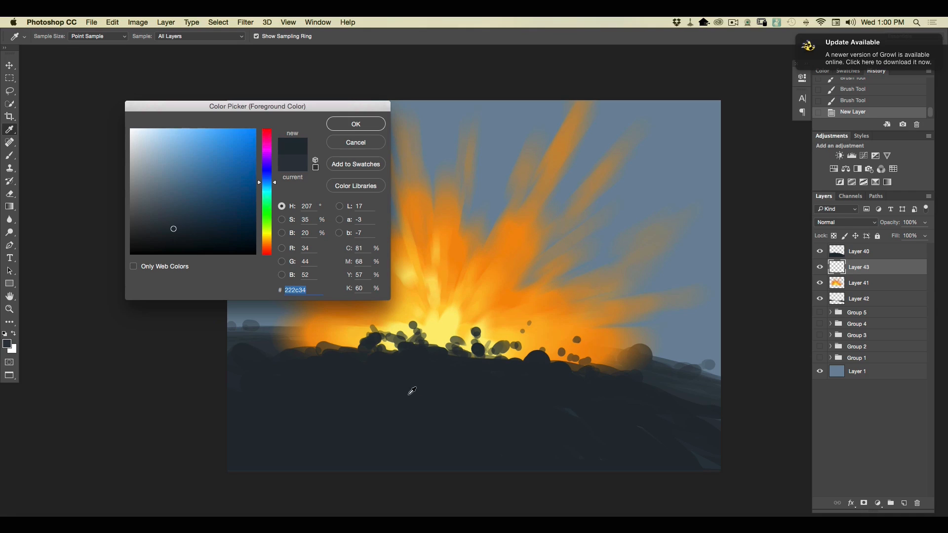
pyautogui.click(345, 124)
# Choose the 302 px splatter brush and scatter dark debris along the explosion's base and out to both sides.
pyautogui.click(52, 36)
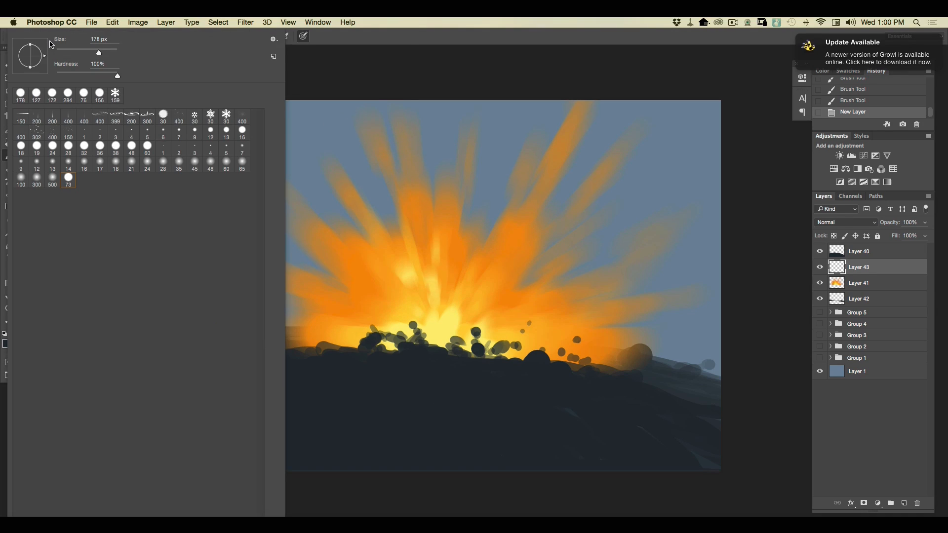
pyautogui.click(36, 133)
pyautogui.click(765, 287)
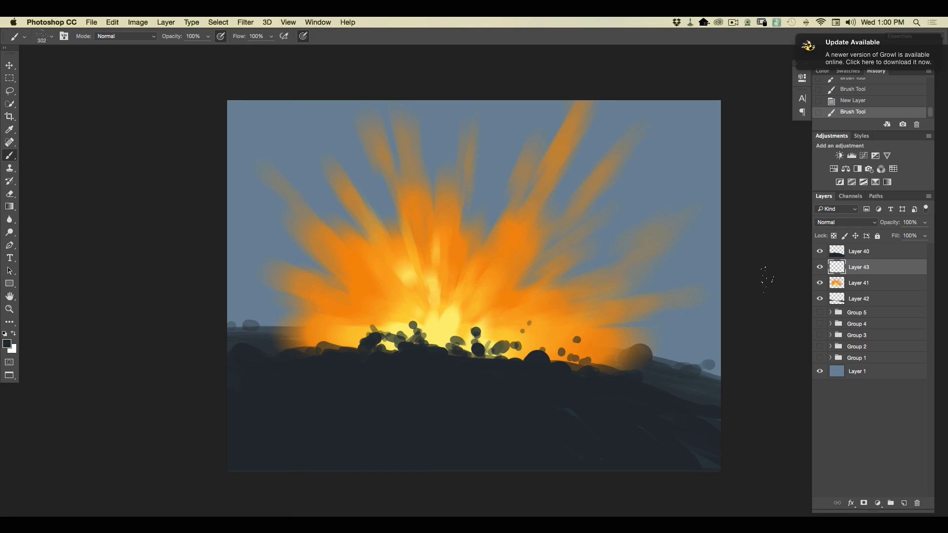
pyautogui.click(497, 337)
pyautogui.click(471, 334)
pyautogui.click(427, 336)
pyautogui.moveTo(538, 364); pyautogui.dragTo(567, 291)
pyautogui.moveTo(402, 340)
pyautogui.mouseDown()
pyautogui.moveTo(338, 343)
pyautogui.moveTo(308, 300)
pyautogui.moveTo(320, 330)
pyautogui.moveTo(261, 311)
pyautogui.mouseUp()
pyautogui.moveTo(313, 332); pyautogui.dragTo(293, 318)
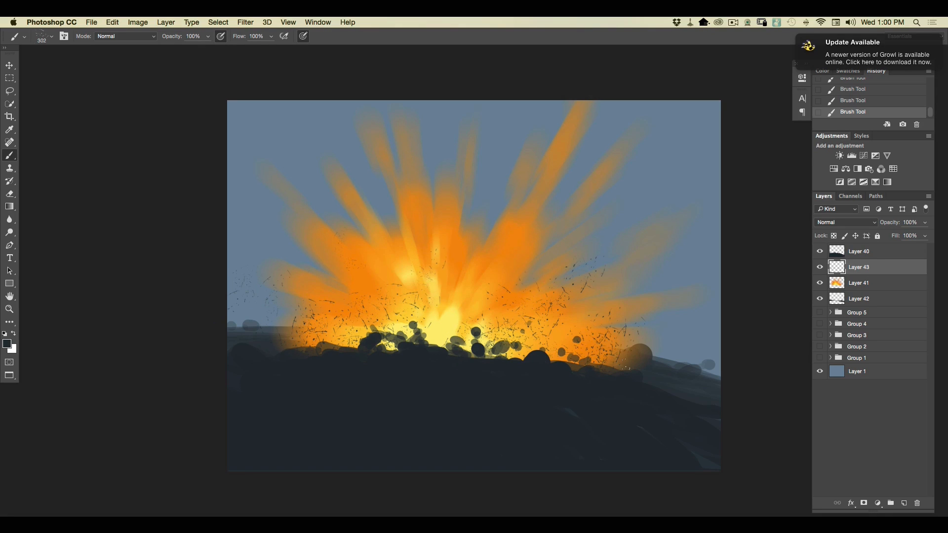
# Enlarge the splatter brush to 700 px and add larger dark debris at the explosion's center and both flanks.
pyautogui.press('super+plus')
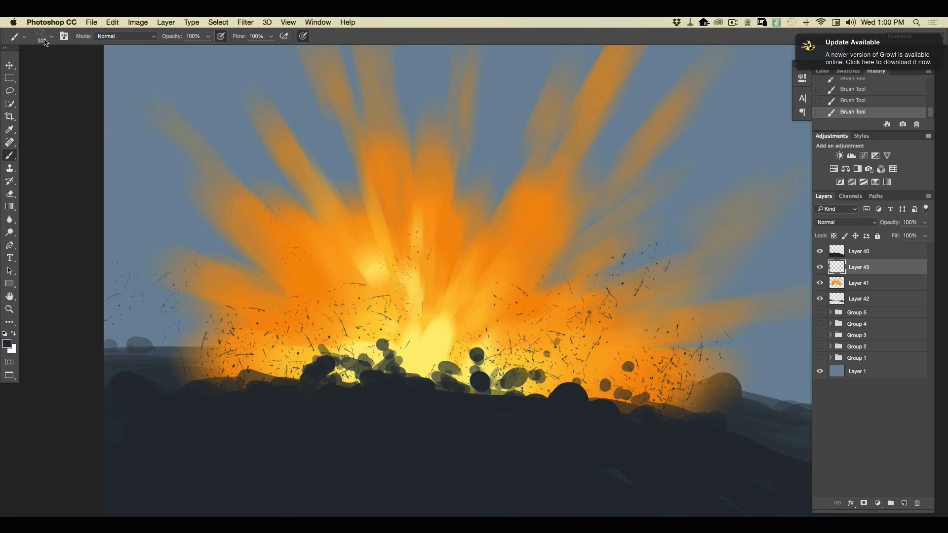
pyautogui.click(43, 38)
pyautogui.moveTo(105, 52); pyautogui.dragTo(110, 53)
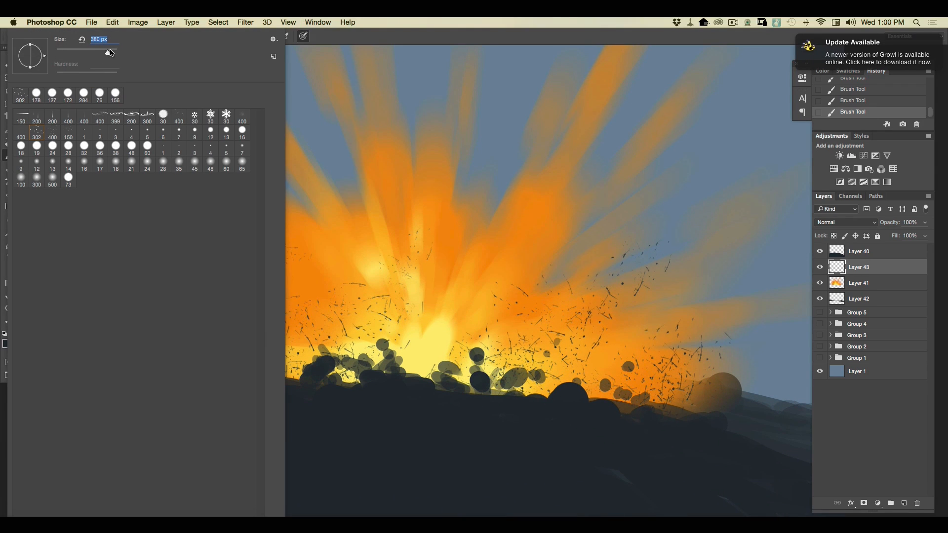
pyautogui.write('700')
pyautogui.press('Return')
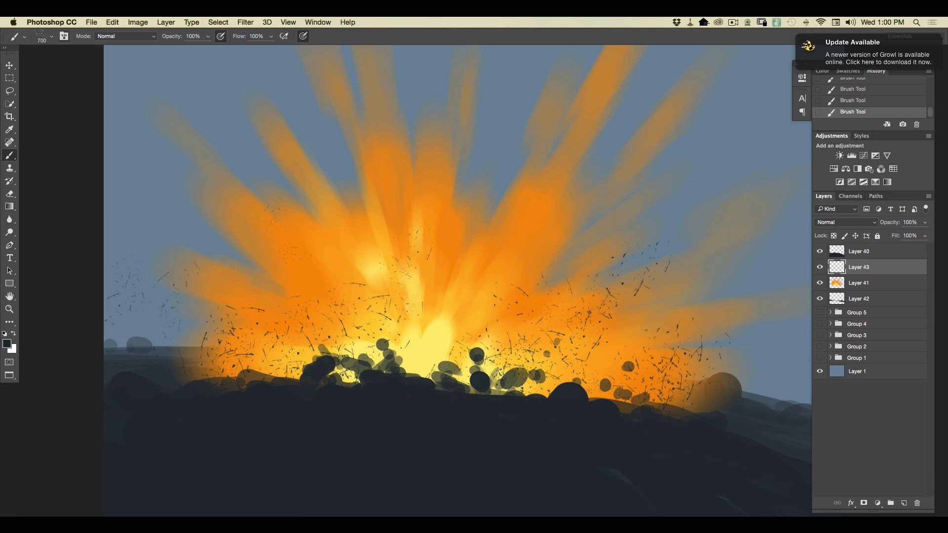
pyautogui.click(439, 338)
pyautogui.moveTo(340, 323); pyautogui.dragTo(247, 289)
pyautogui.moveTo(672, 306); pyautogui.dragTo(762, 379)
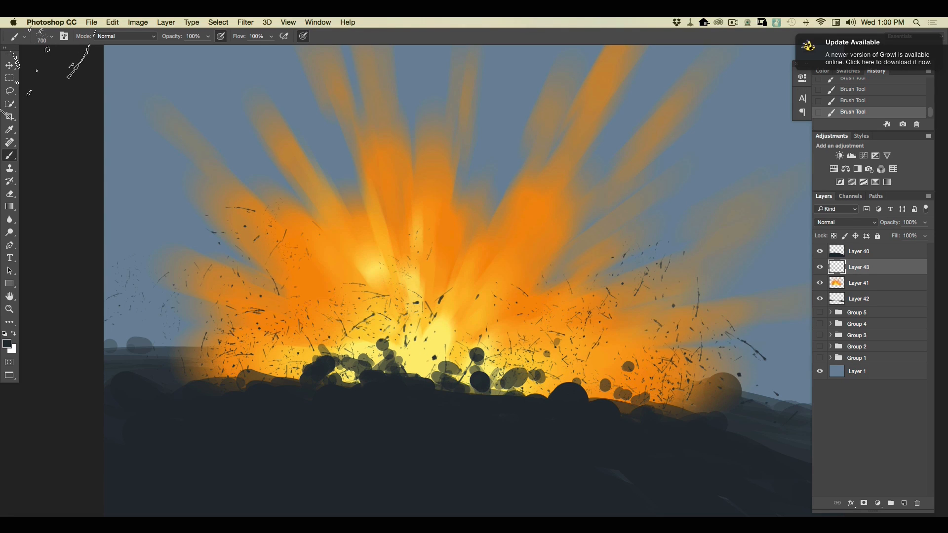
# Choose the neighboring 400 px splatter brush, set it to 460 px, and spread finer dark debris through the explosion.
pyautogui.press('super+minus')
pyautogui.click(51, 37)
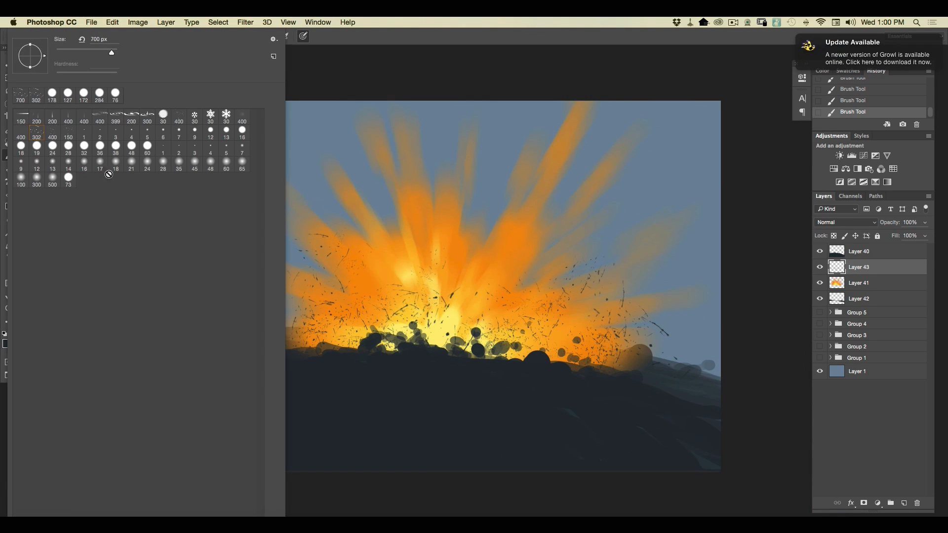
pyautogui.click(53, 133)
pyautogui.moveTo(108, 53); pyautogui.dragTo(110, 52)
pyautogui.press('Return')
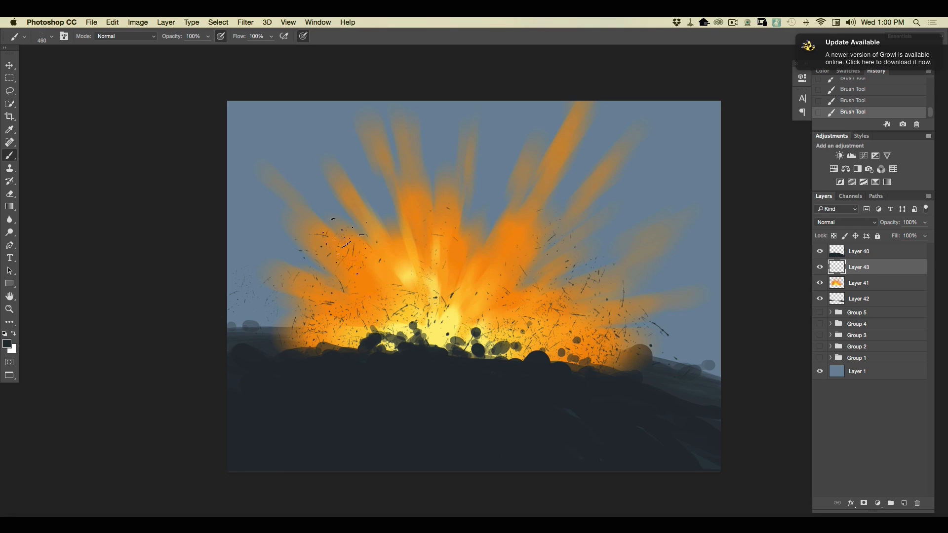
pyautogui.moveTo(288, 318); pyautogui.dragTo(272, 330)
# Choose the 150 px splatter brush and dab small dark specks near the explosion's right base.
pyautogui.click(51, 36)
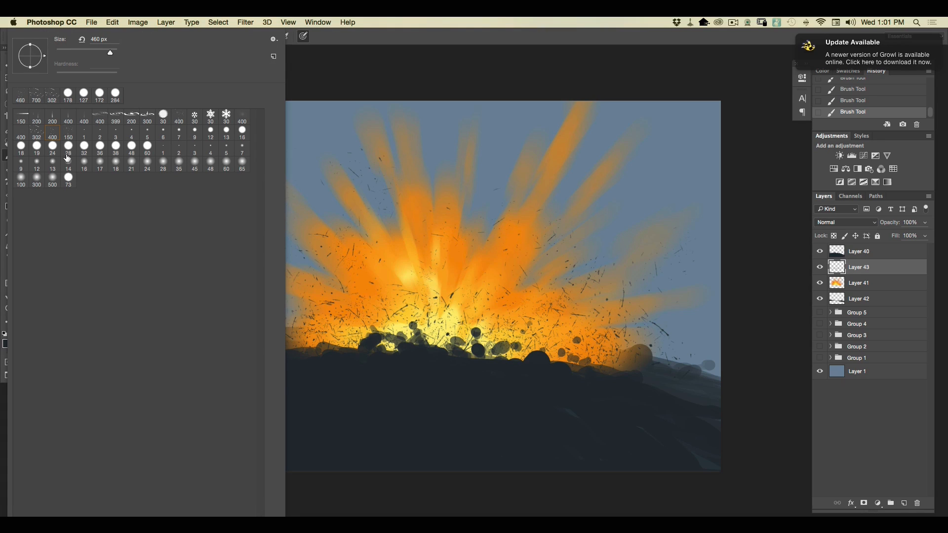
pyautogui.click(68, 134)
pyautogui.click(617, 359)
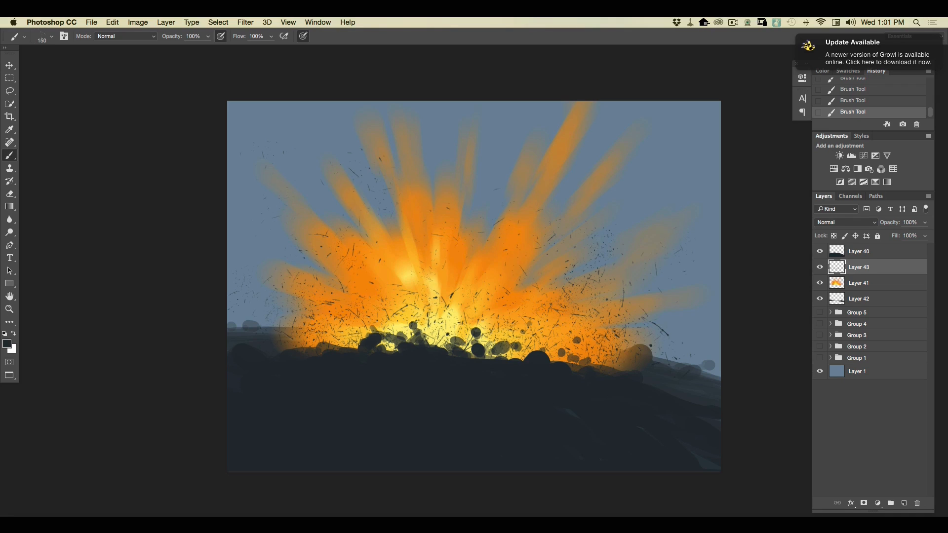
# Choose the 400 px speckle brush, enlarge it to 1400 px, and stamp large dark chunks over the explosion's right half.
pyautogui.click(52, 37)
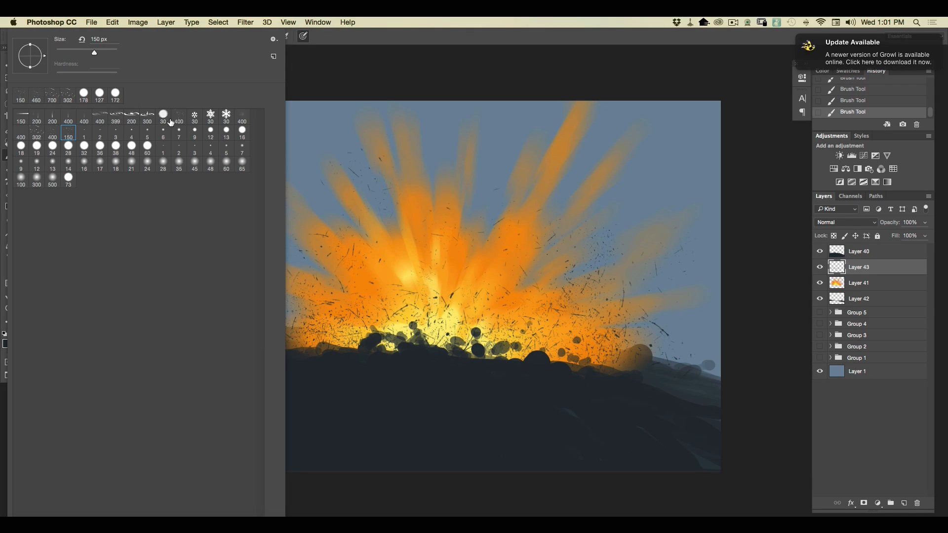
pyautogui.click(182, 121)
pyautogui.moveTo(108, 52); pyautogui.dragTo(112, 52)
pyautogui.click(601, 315)
pyautogui.click(538, 257)
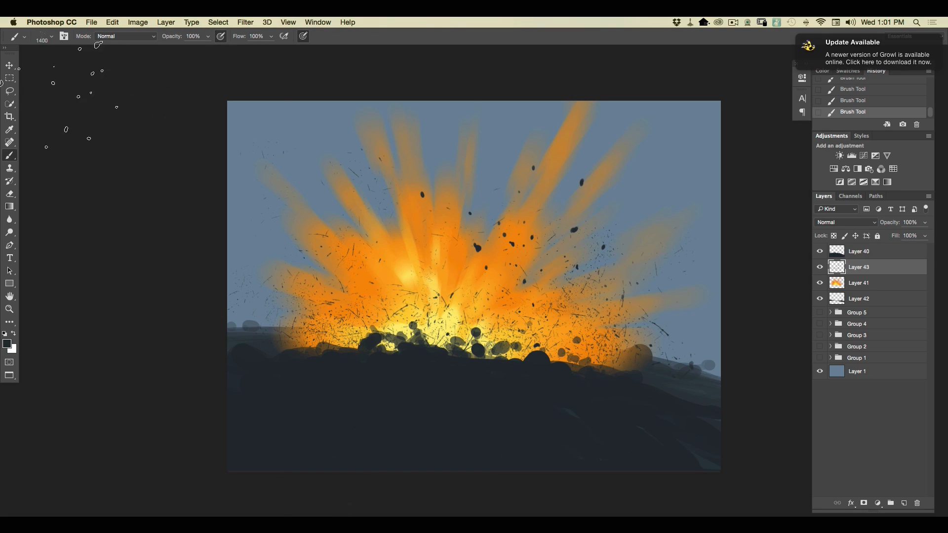
# Reduce the speckle brush to 380 px and scatter smaller dark chunks over the explosion's left half.
pyautogui.click(51, 36)
pyautogui.click(107, 53)
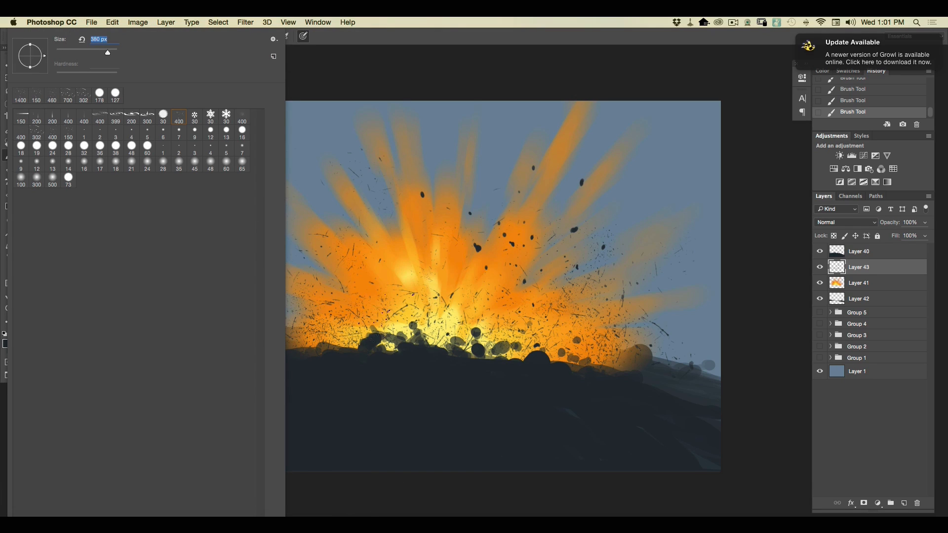
pyautogui.click(345, 268)
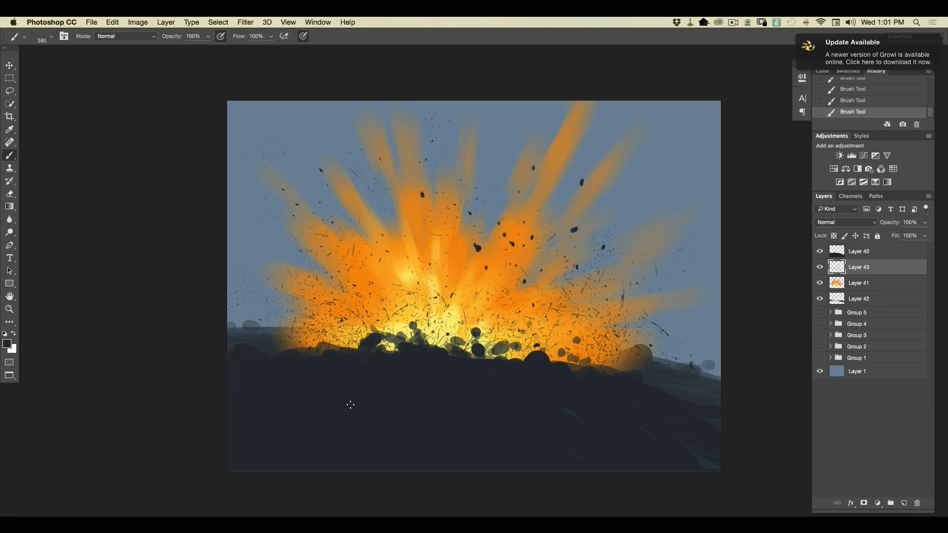
# Add a new layer above Layer 42 and set the foreground color to dark orange ce7d10 sampled from the explosion.
pyautogui.click(862, 302)
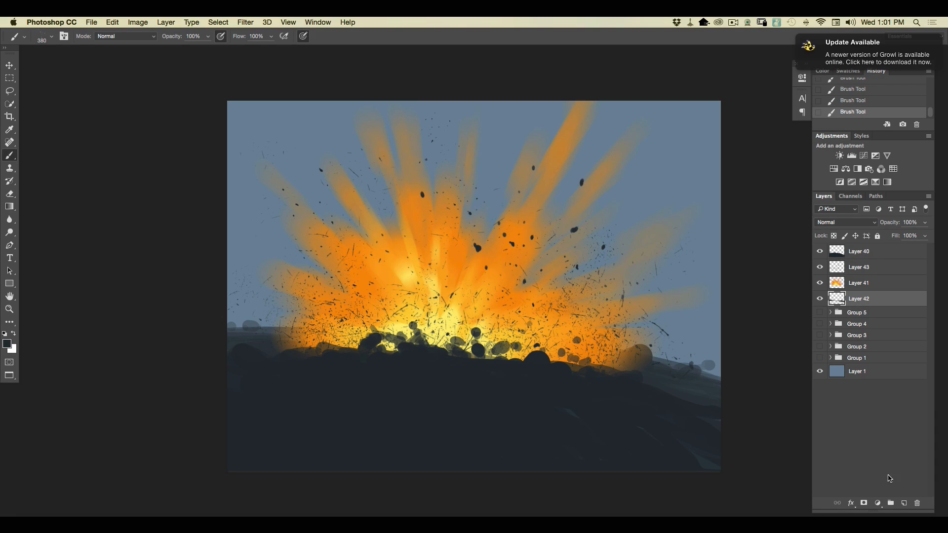
pyautogui.click(903, 503)
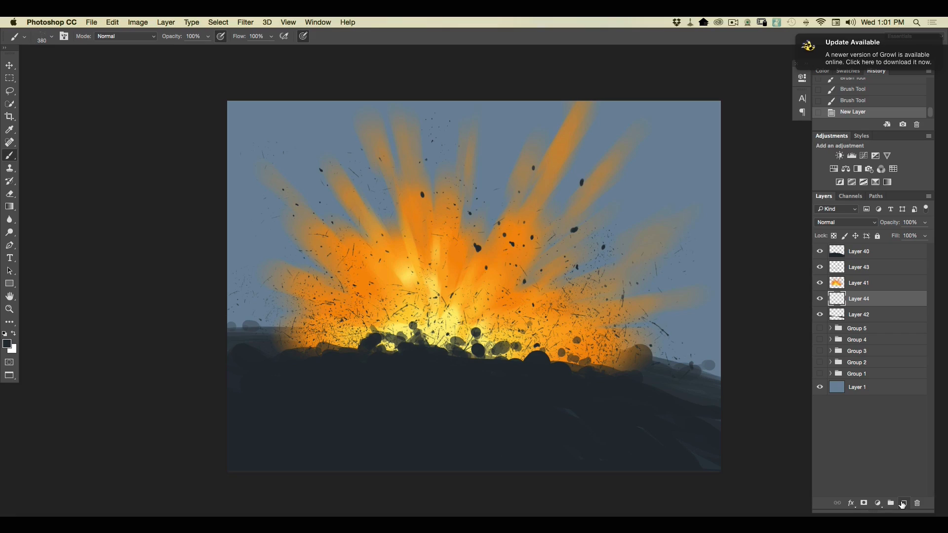
pyautogui.click(7, 344)
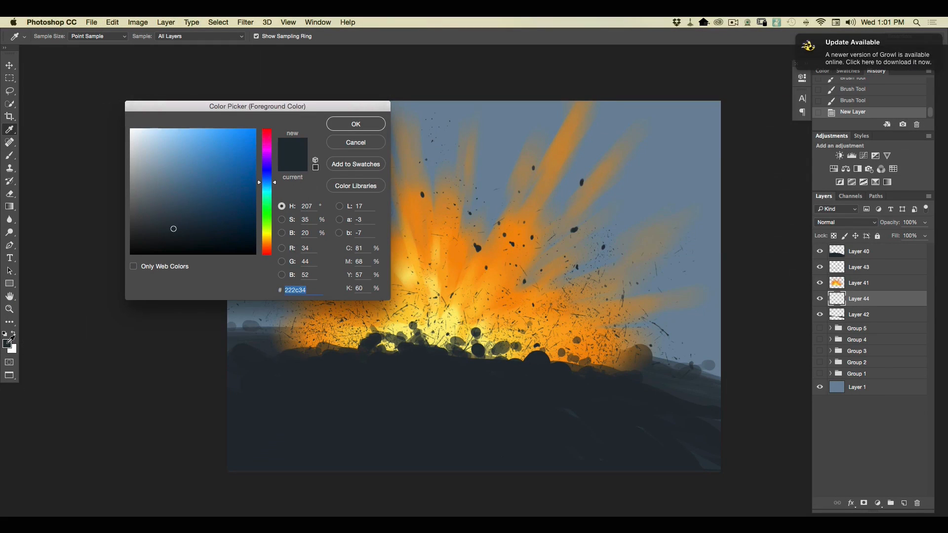
pyautogui.click(509, 275)
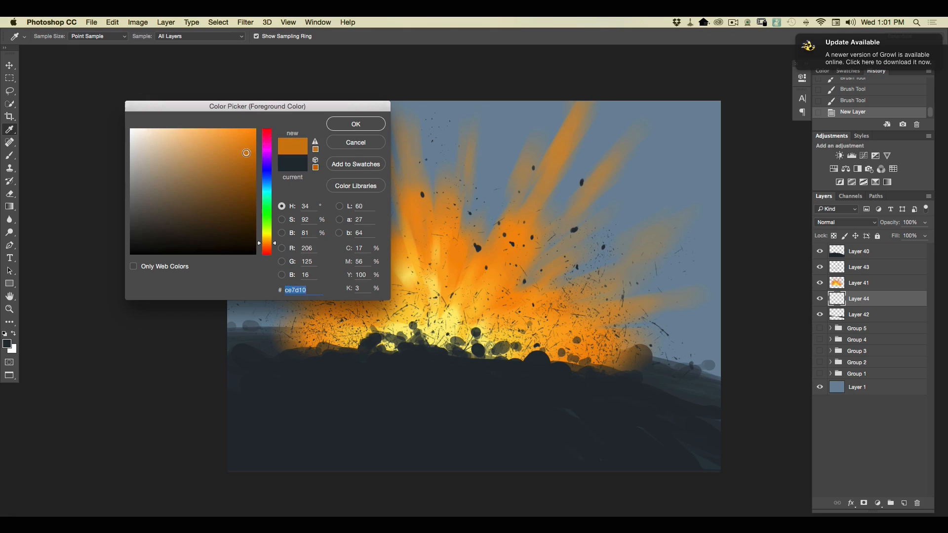
pyautogui.click(354, 124)
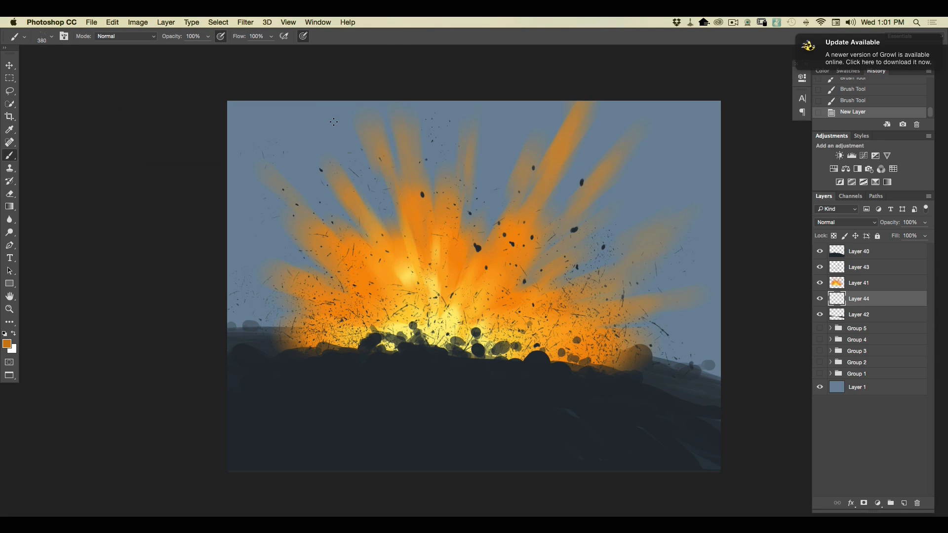
# Dab dark orange specks behind the explosion on its right and left sides.
pyautogui.click(615, 324)
pyautogui.click(587, 256)
pyautogui.click(355, 269)
pyautogui.click(316, 271)
# Lighten the foreground color to orange ec9a2c, choose the 400 px splatter brush, and scatter orange sparks around the explosion's outer sides.
pyautogui.click(7, 344)
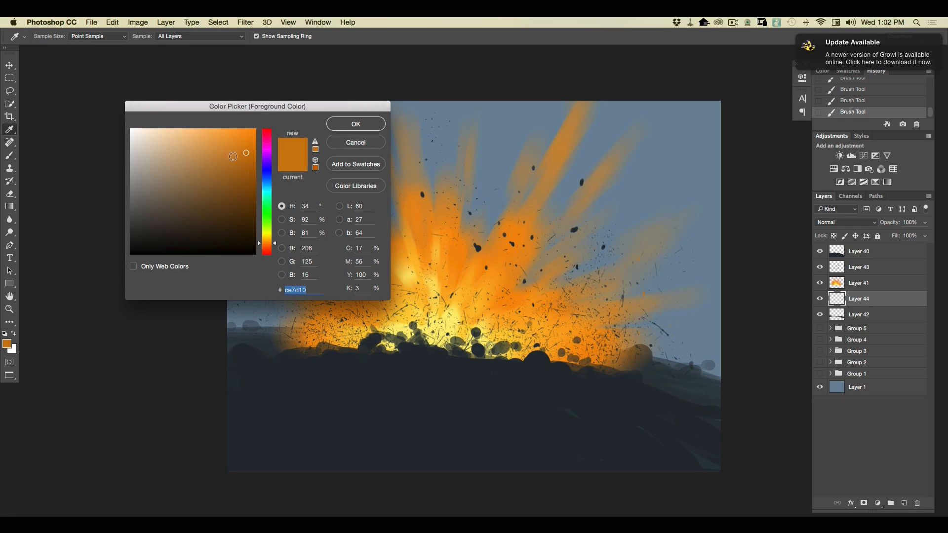
pyautogui.click(232, 139)
pyautogui.click(341, 127)
pyautogui.rightClick(53, 45)
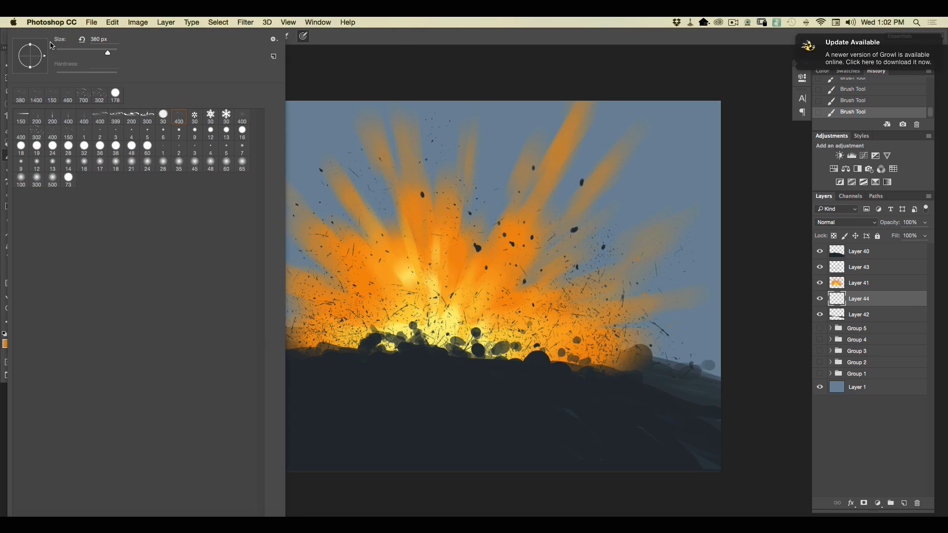
pyautogui.click(52, 133)
pyautogui.press('Return')
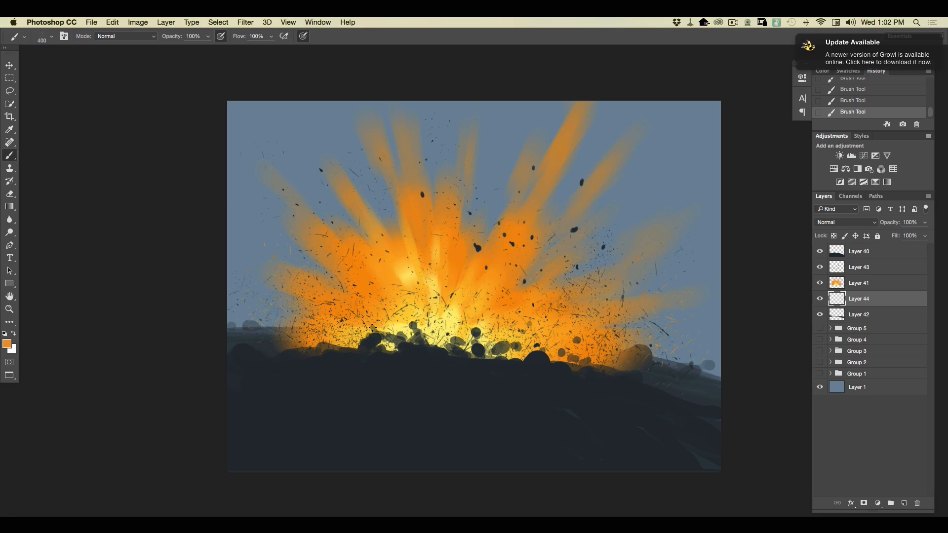
# Sample pale yellow fdee73 from the explosion's core as the foreground color and select Layer 41.
pyautogui.click(7, 344)
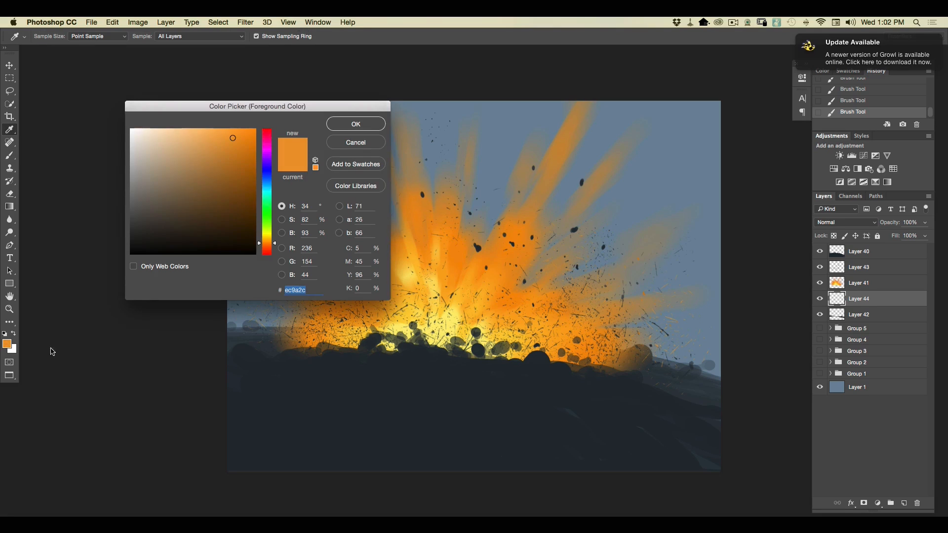
pyautogui.click(454, 316)
pyautogui.click(454, 320)
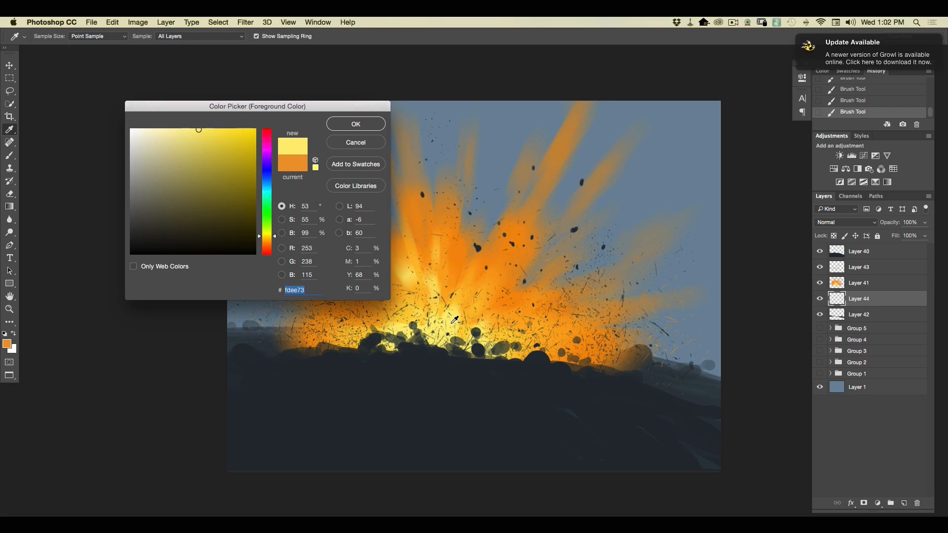
pyautogui.click(346, 124)
pyautogui.press('b')
pyautogui.click(856, 288)
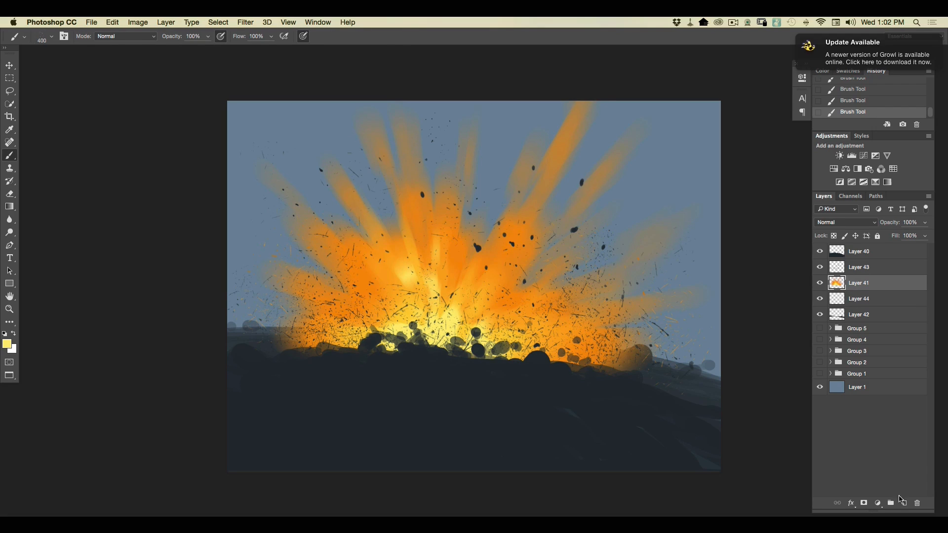
# Add a new layer above Layer 41 and dab pale yellow sparks over the explosion's core.
pyautogui.click(903, 503)
pyautogui.click(457, 306)
pyautogui.click(469, 296)
pyautogui.click(477, 289)
pyautogui.click(484, 291)
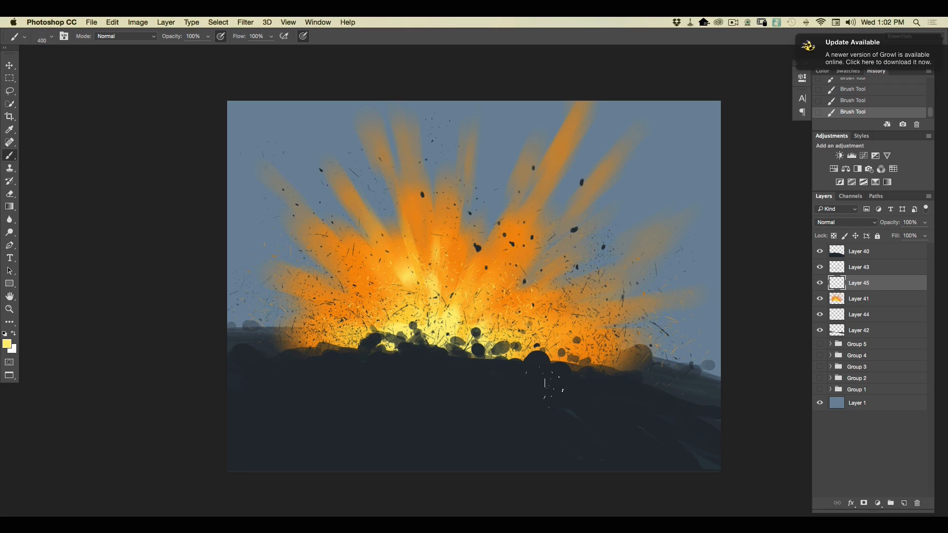
# Set the foreground color to muted gray 545c5e, starting from the dark ground color.
pyautogui.click(7, 344)
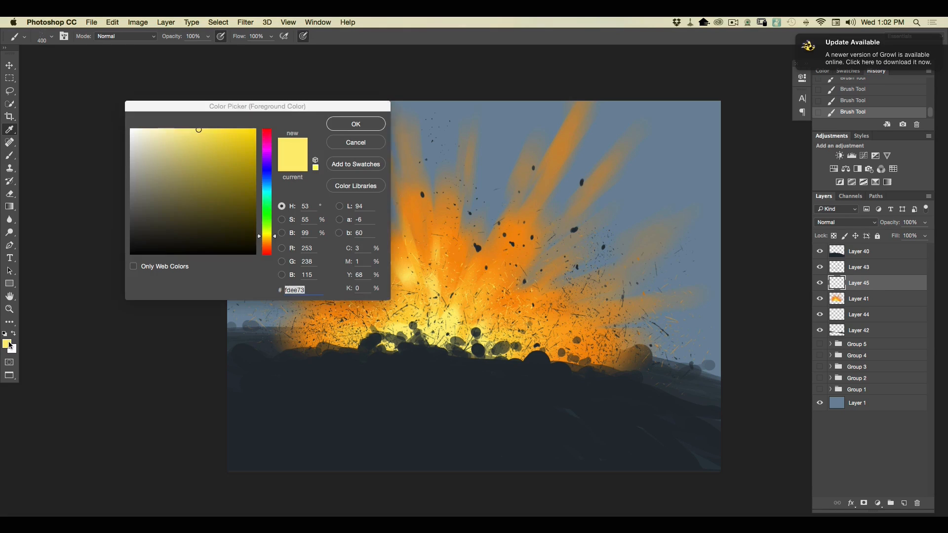
pyautogui.click(374, 398)
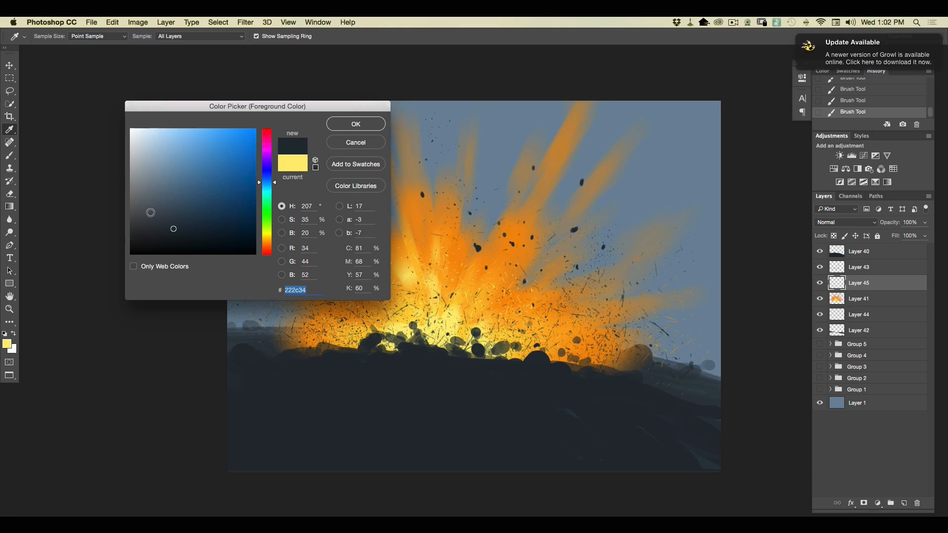
pyautogui.click(147, 212)
pyautogui.click(268, 188)
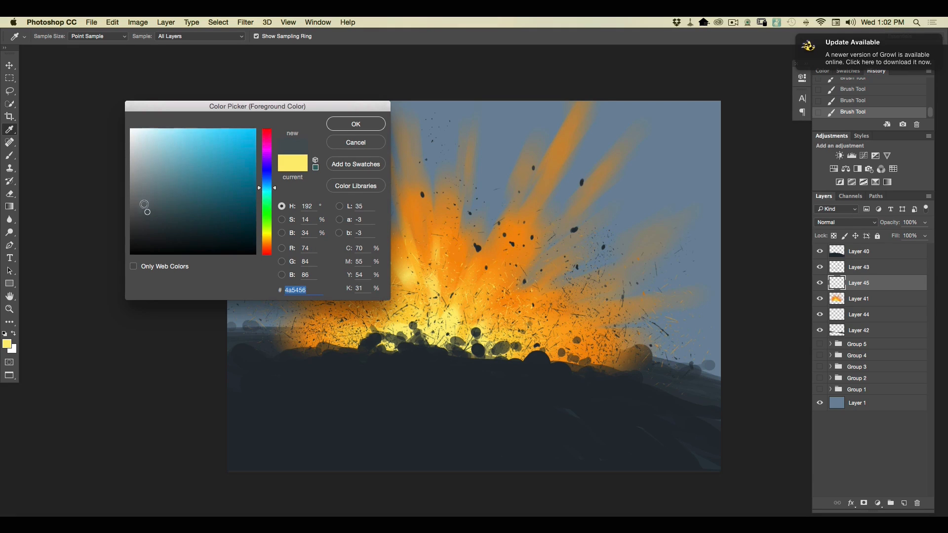
pyautogui.click(347, 124)
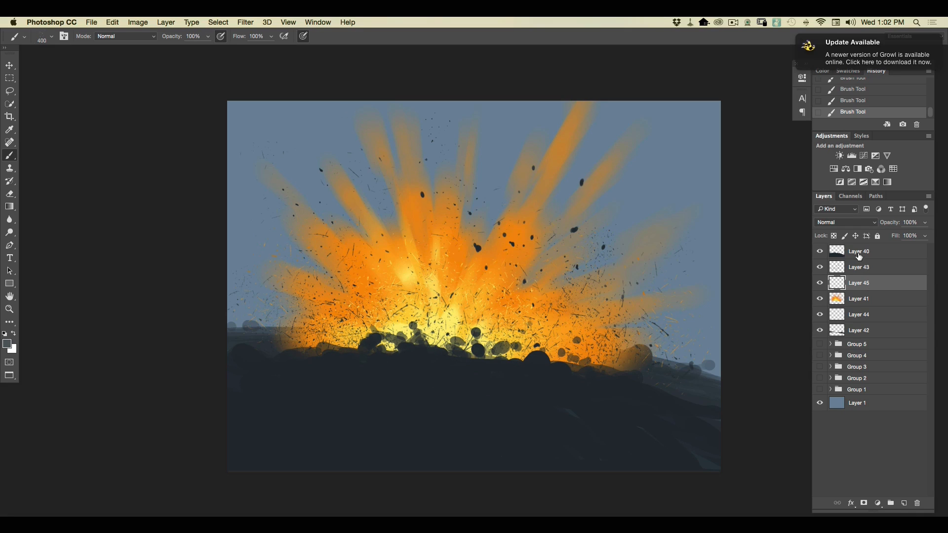
# Add a new layer above Layer 40 and dab gray splatter specks on the dark ground below the explosion.
pyautogui.click(857, 253)
pyautogui.click(902, 503)
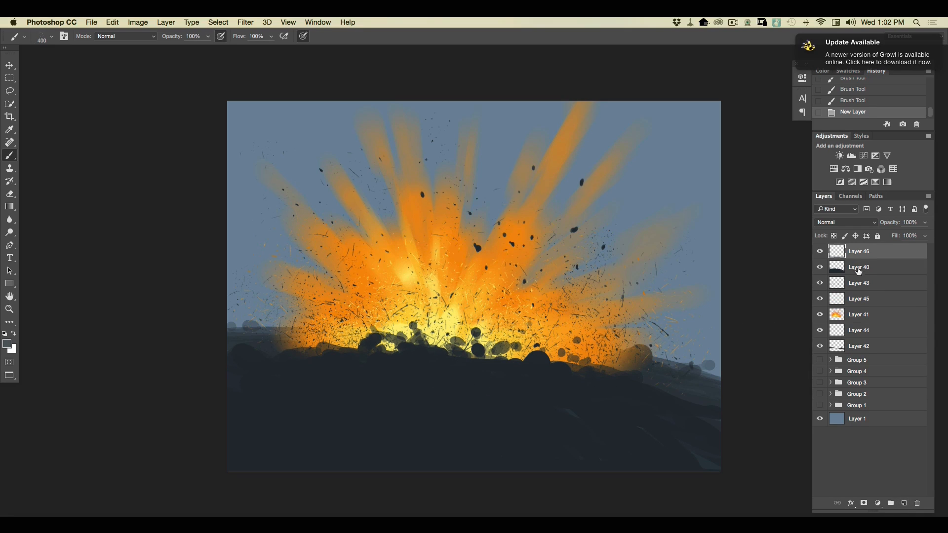
pyautogui.click(442, 366)
pyautogui.click(428, 366)
pyautogui.click(404, 363)
pyautogui.click(372, 361)
# Enlarge the splatter brush to 508 px and scatter more gray specks along the ground's upper edge.
pyautogui.click(51, 37)
pyautogui.moveTo(80, 53); pyautogui.dragTo(113, 58)
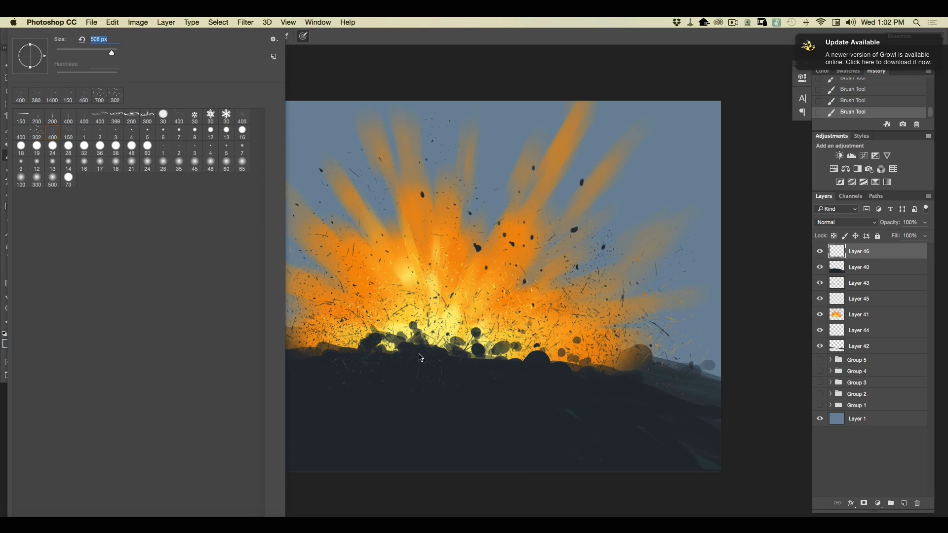
pyautogui.click(388, 365)
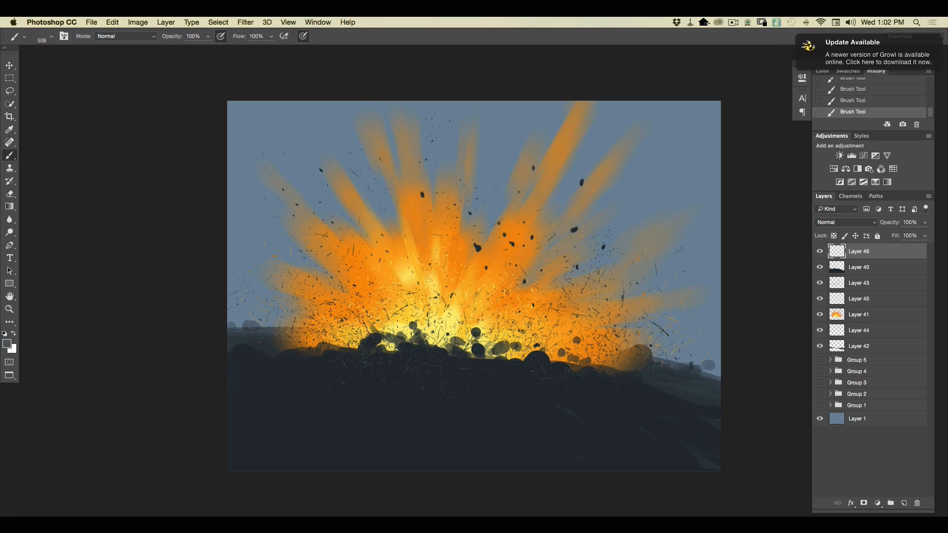
pyautogui.moveTo(291, 324); pyautogui.dragTo(304, 318)
# Smudge the round rocks on Layer 40 outward from the blast into jagged spikes along the ridge.
pyautogui.click(850, 271)
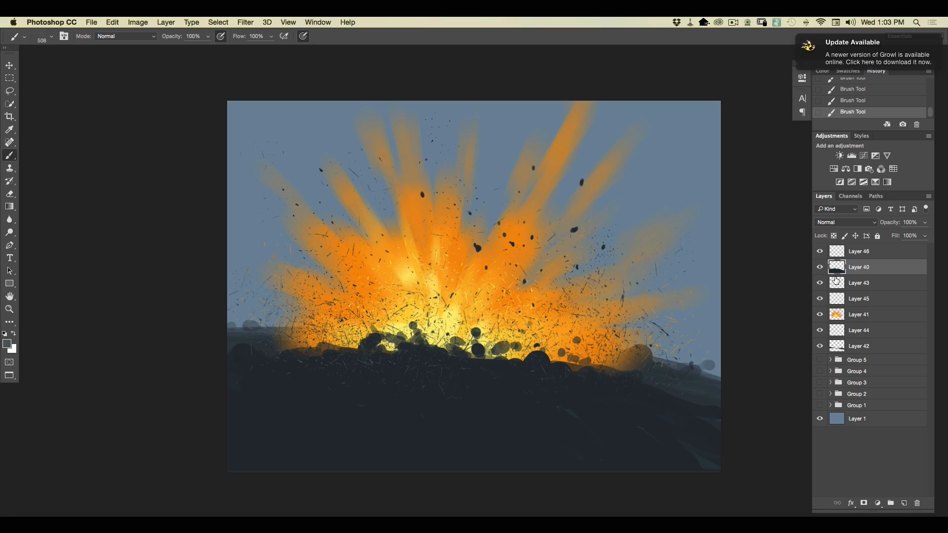
pyautogui.click(10, 223)
pyautogui.click(39, 234)
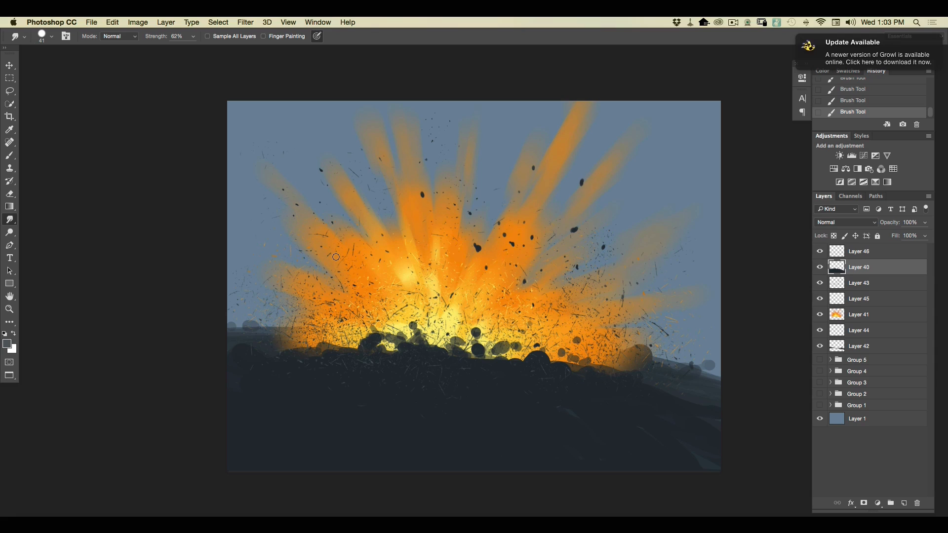
pyautogui.moveTo(413, 327); pyautogui.dragTo(413, 319)
pyautogui.moveTo(416, 331)
pyautogui.mouseDown()
pyautogui.moveTo(414, 320)
pyautogui.moveTo(411, 328)
pyautogui.mouseUp()
pyautogui.moveTo(414, 343)
pyautogui.mouseDown()
pyautogui.moveTo(409, 323)
pyautogui.moveTo(409, 344)
pyautogui.moveTo(383, 307)
pyautogui.moveTo(399, 346)
pyautogui.moveTo(384, 326)
pyautogui.mouseUp()
pyautogui.moveTo(382, 339)
pyautogui.mouseDown()
pyautogui.moveTo(366, 324)
pyautogui.moveTo(348, 332)
pyautogui.mouseUp()
pyautogui.moveTo(324, 343)
pyautogui.mouseDown()
pyautogui.moveTo(316, 345)
pyautogui.moveTo(348, 330)
pyautogui.mouseUp()
pyautogui.moveTo(450, 344)
pyautogui.mouseDown()
pyautogui.moveTo(462, 325)
pyautogui.moveTo(434, 347)
pyautogui.moveTo(417, 333)
pyautogui.mouseUp()
pyautogui.moveTo(480, 337)
pyautogui.mouseDown()
pyautogui.moveTo(474, 362)
pyautogui.moveTo(490, 327)
pyautogui.moveTo(473, 336)
pyautogui.moveTo(476, 326)
pyautogui.moveTo(476, 342)
pyautogui.moveTo(560, 352)
pyautogui.moveTo(536, 364)
pyautogui.moveTo(644, 353)
pyautogui.moveTo(613, 376)
pyautogui.mouseUp()
pyautogui.moveTo(338, 342); pyautogui.dragTo(289, 354)
# Sample dark slate 222c34 from the ground as the foreground color and select Layer 43.
pyautogui.click(7, 346)
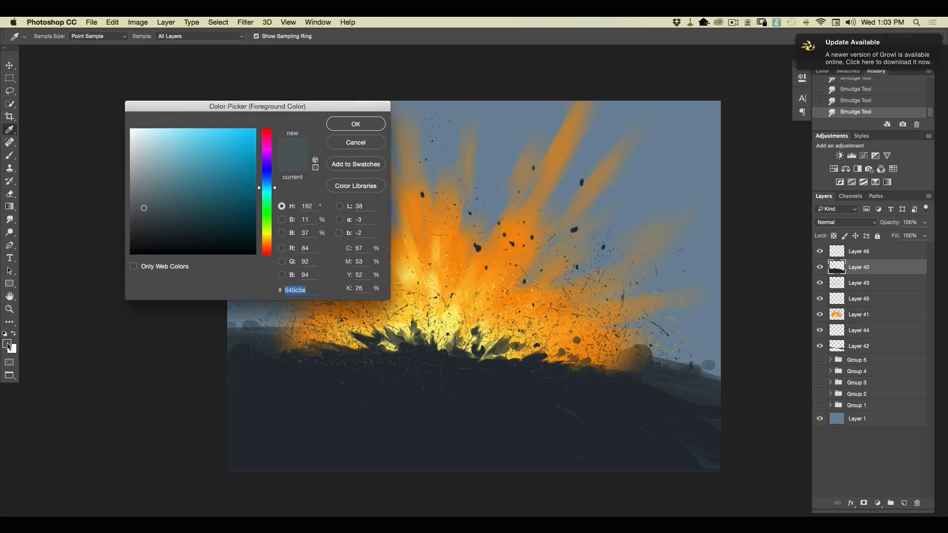
pyautogui.click(499, 407)
pyautogui.click(341, 129)
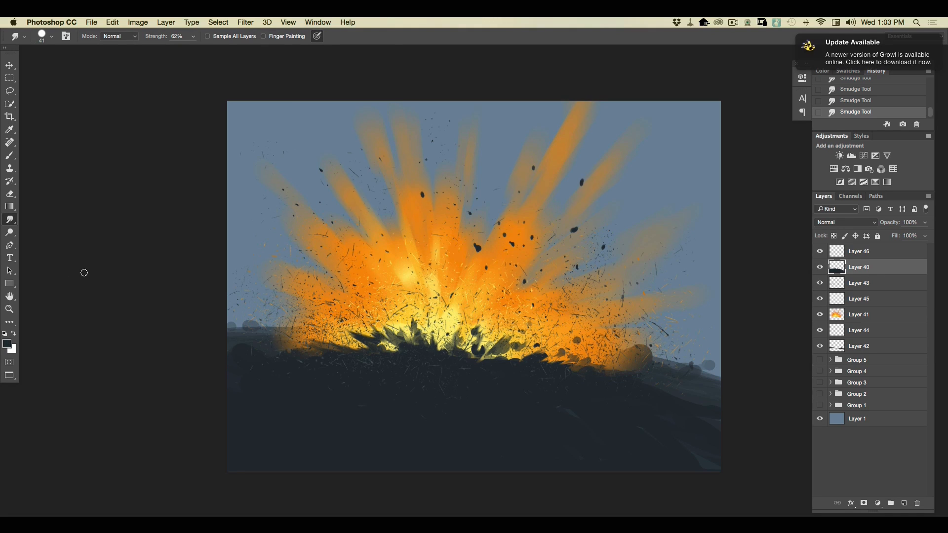
pyautogui.click(851, 253)
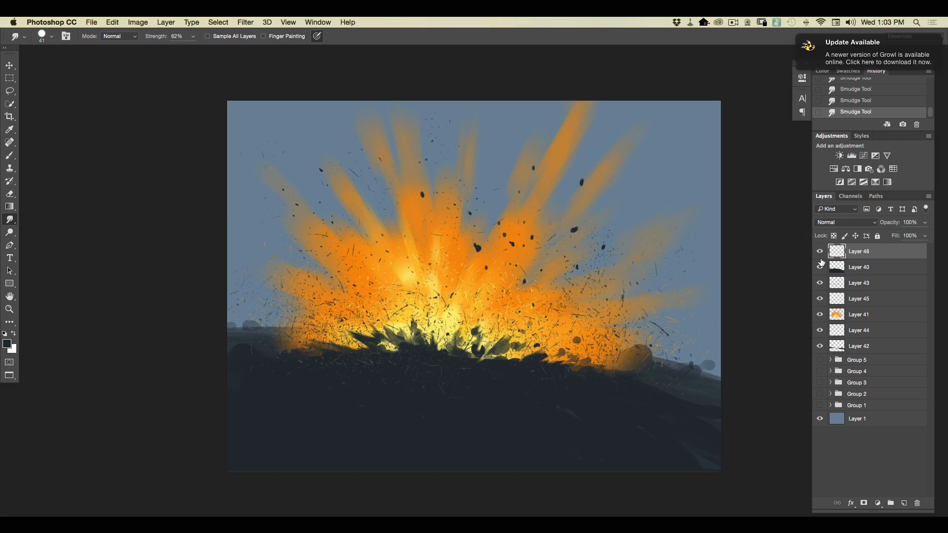
pyautogui.click(819, 283)
pyautogui.click(819, 283)
pyautogui.click(856, 286)
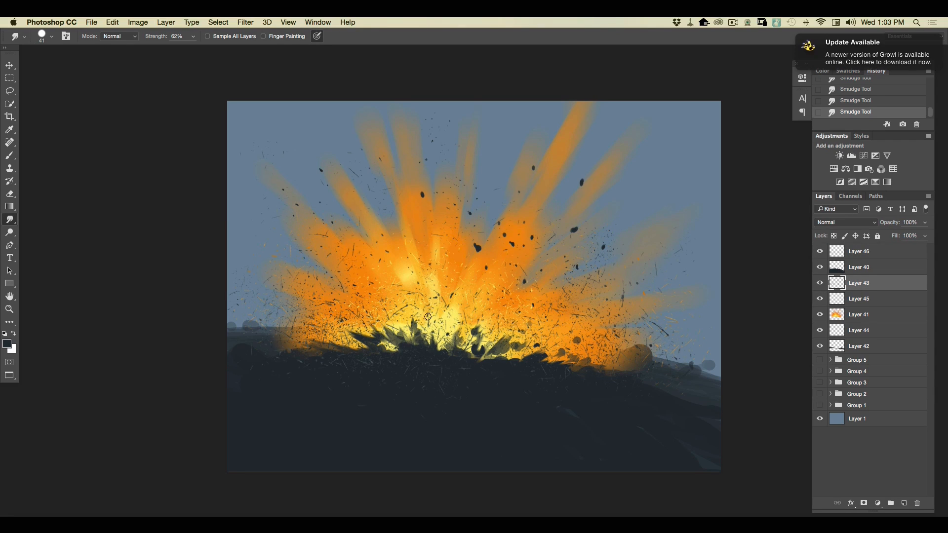
# Dab small dark debris over the explosion's base on Layer 43 with the 30 px brush.
pyautogui.click(11, 156)
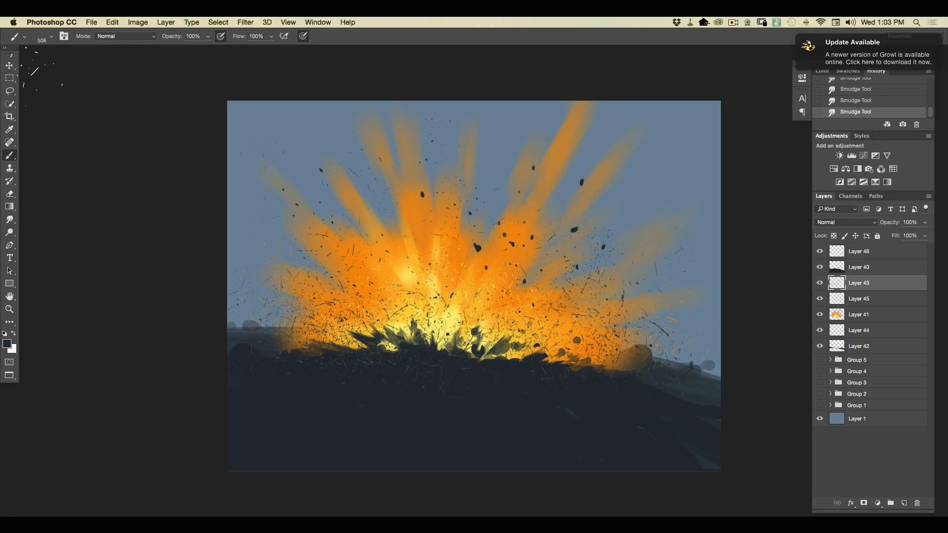
pyautogui.click(52, 37)
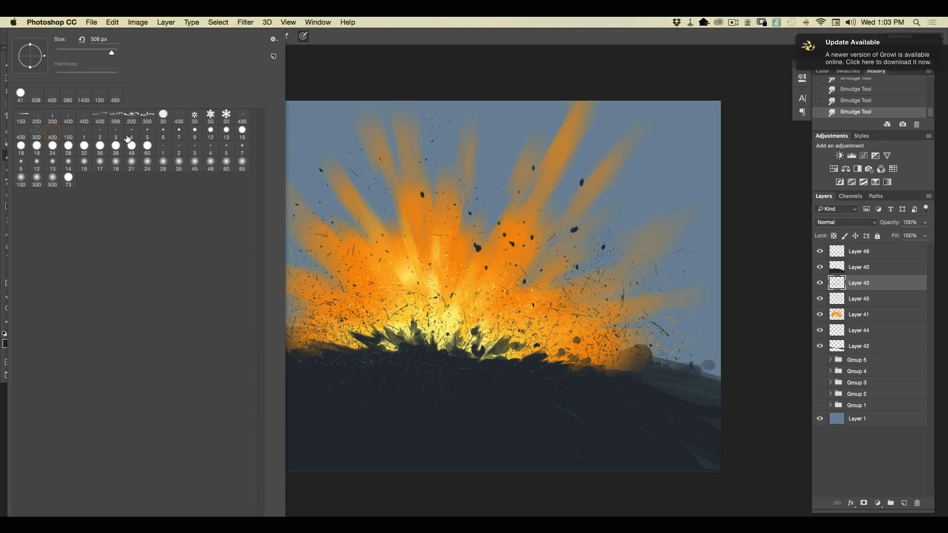
pyautogui.click(164, 121)
pyautogui.click(496, 321)
pyautogui.click(502, 319)
pyautogui.click(506, 312)
pyautogui.click(513, 314)
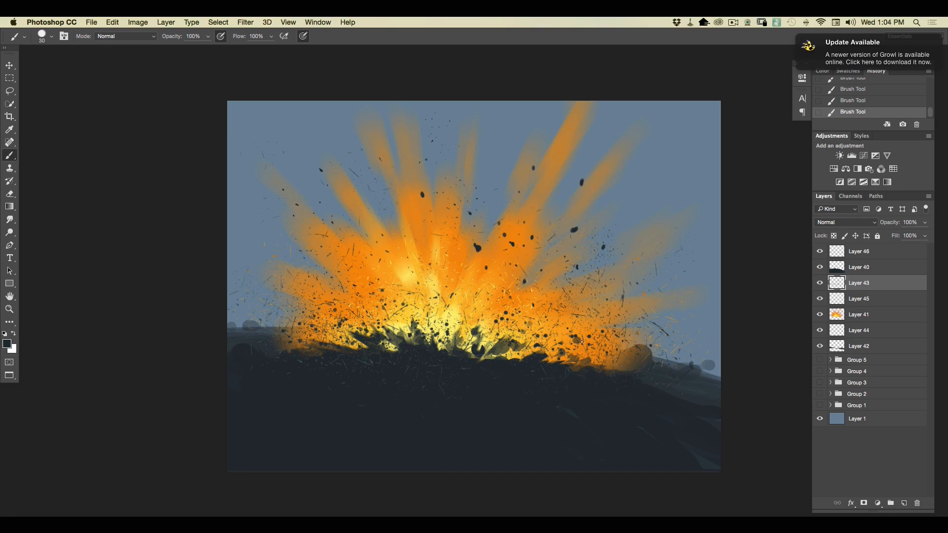
# Place a copy of Layer 1 directly below Layer 42 and merge it with all the explosion layers above.
pyautogui.moveTo(865, 427); pyautogui.dragTo(863, 357)
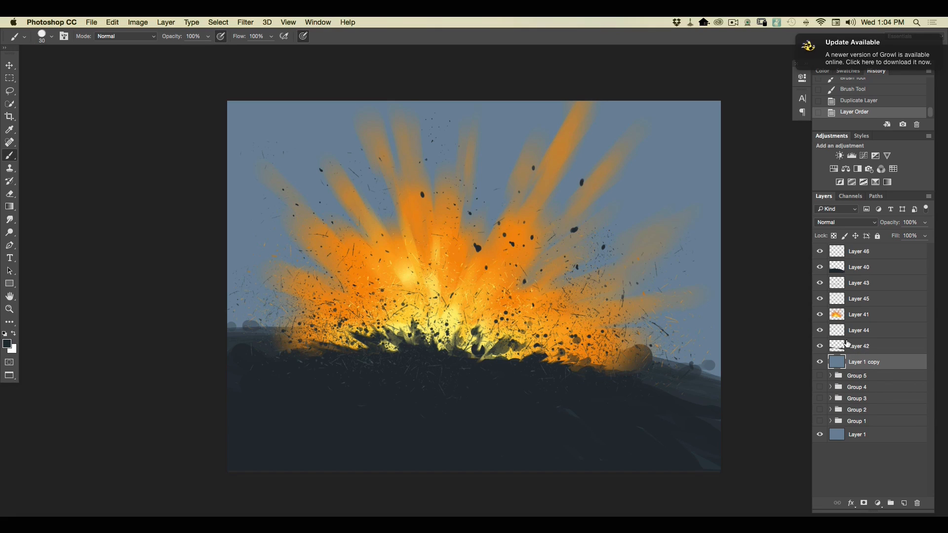
pyautogui.keyDown('shift'); pyautogui.click(856, 253); pyautogui.keyUp('shift')
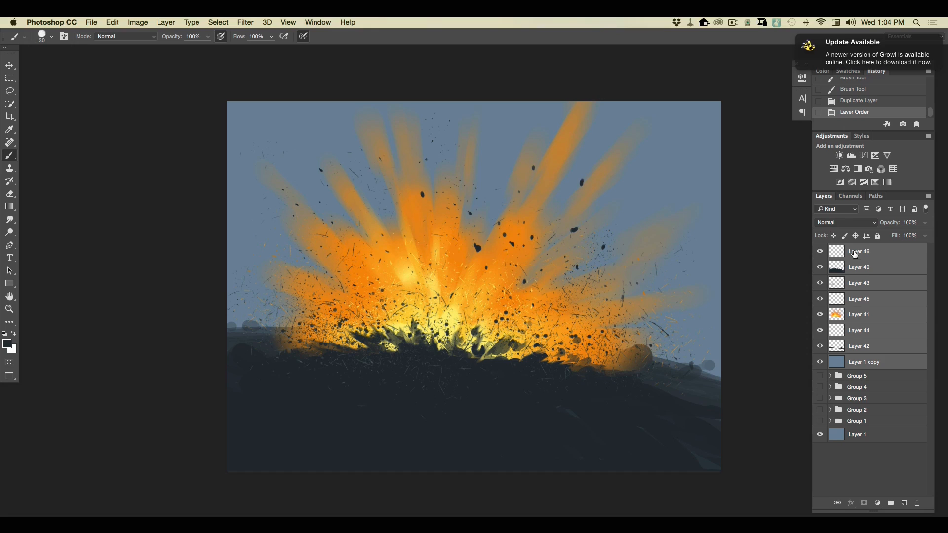
pyautogui.click(166, 23)
pyautogui.click(167, 374)
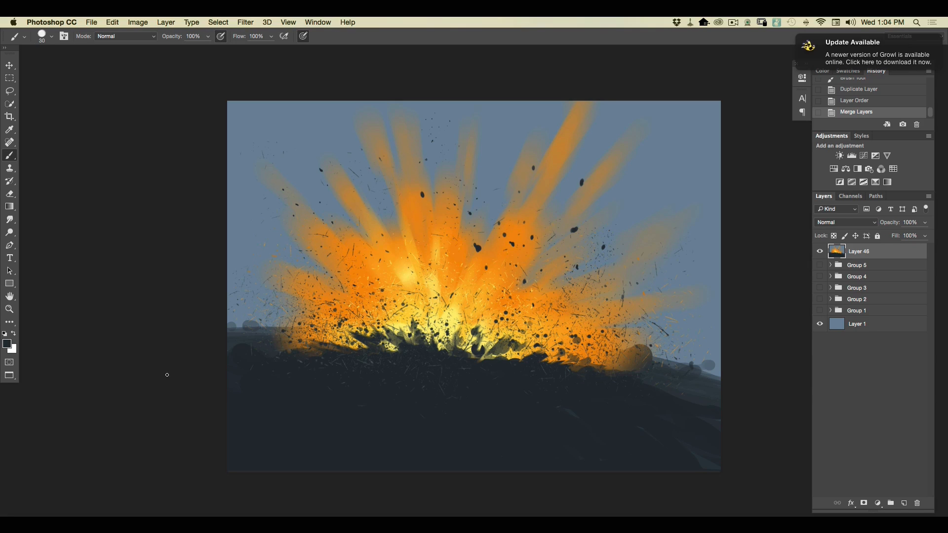
# Set the foreground color to pale yellow fce990.
pyautogui.click(7, 344)
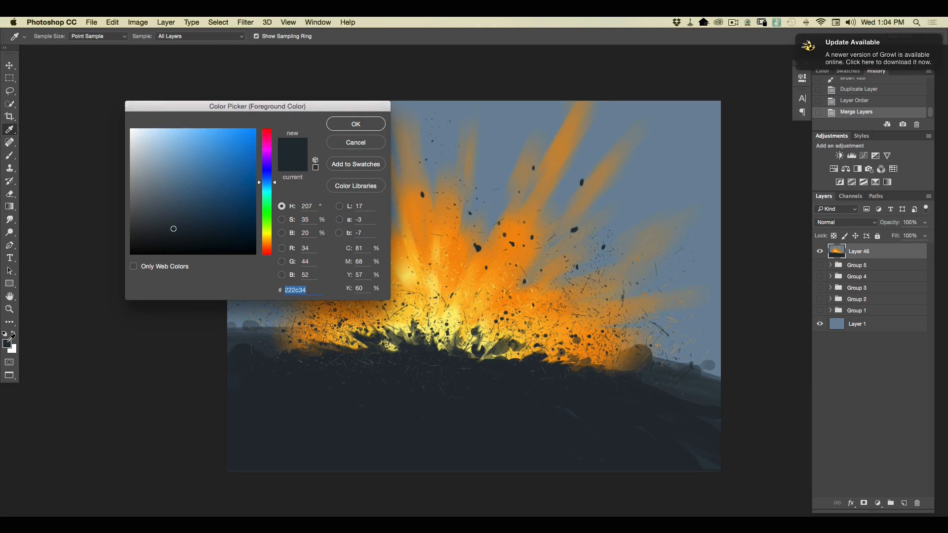
pyautogui.click(267, 238)
pyautogui.click(182, 131)
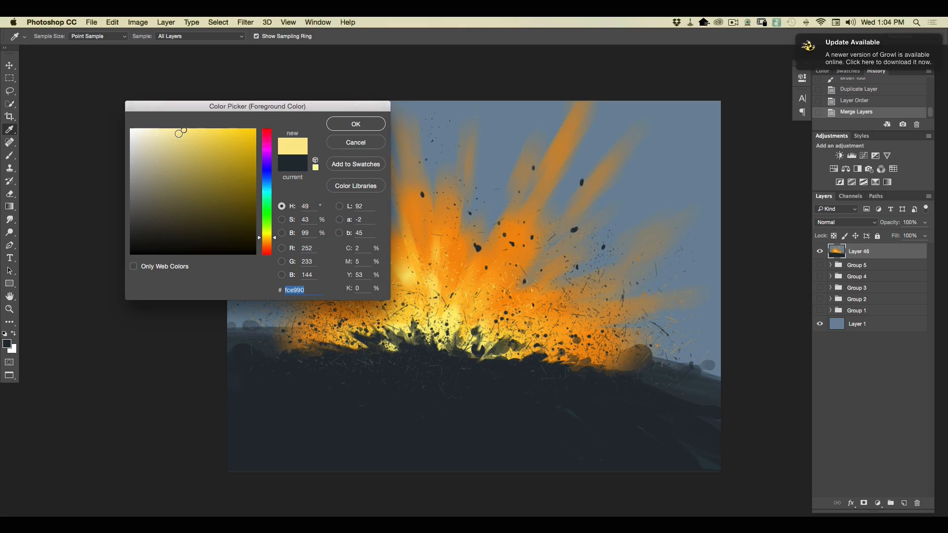
pyautogui.click(353, 126)
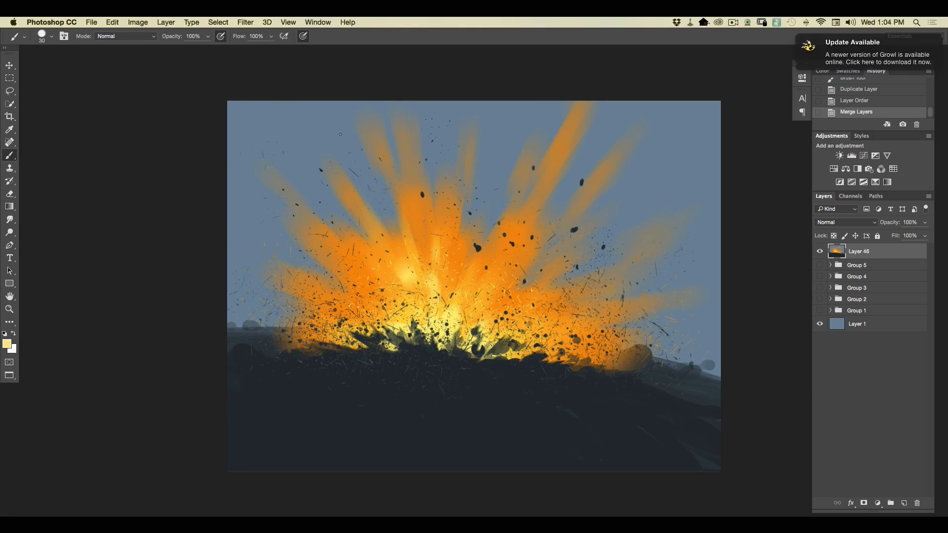
# Set up the 73 px hard round brush at 201 px, 5% opacity and Color Dodge mode, with pressure-controlled size off.
pyautogui.click(50, 38)
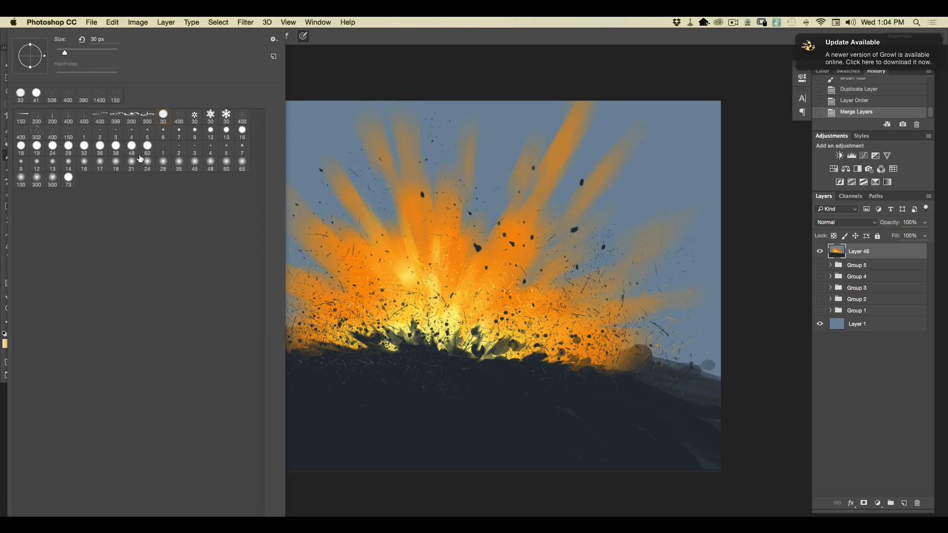
pyautogui.click(69, 180)
pyautogui.moveTo(100, 53); pyautogui.dragTo(102, 52)
pyautogui.click(336, 73)
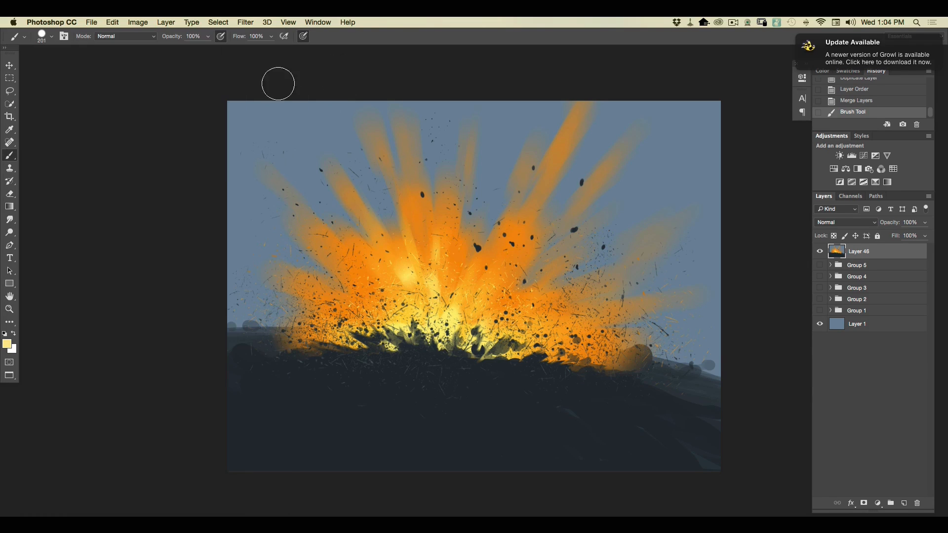
pyautogui.moveTo(206, 39); pyautogui.dragTo(165, 50)
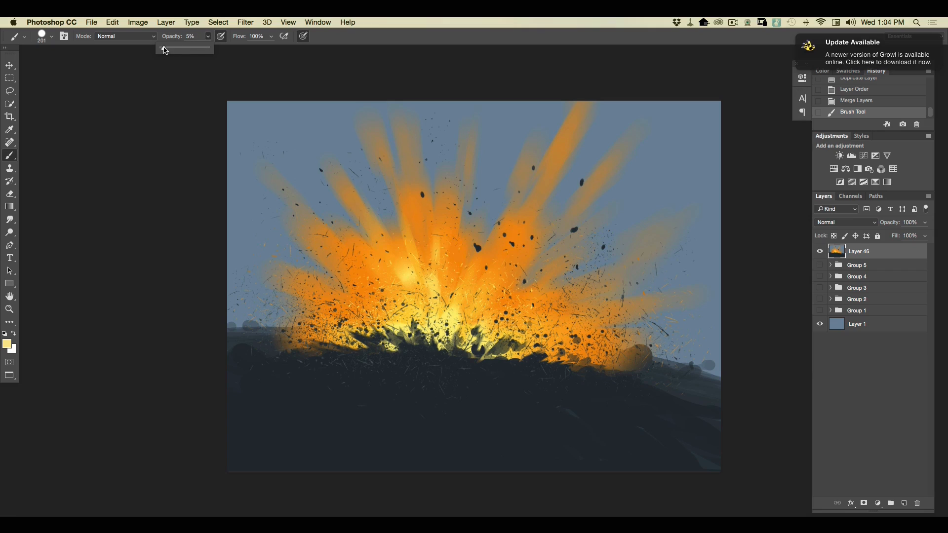
pyautogui.click(303, 38)
pyautogui.click(113, 37)
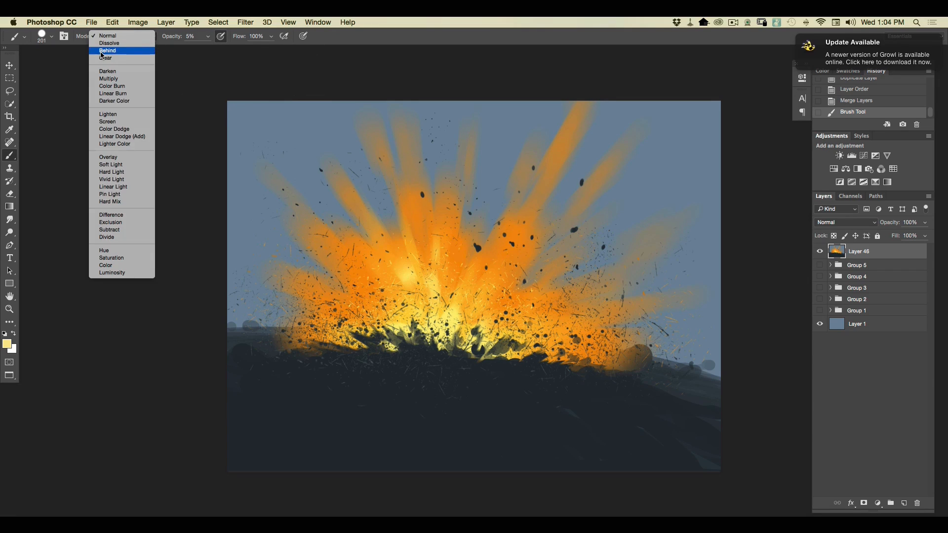
pyautogui.click(101, 130)
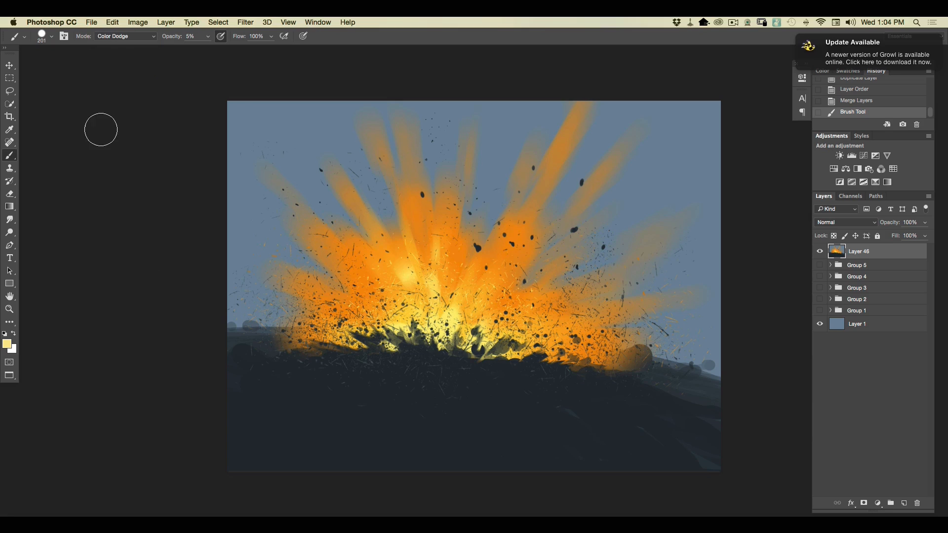
# Brighten the explosion's core and its left side with Color Dodge strokes radiating from the base.
pyautogui.moveTo(450, 329); pyautogui.dragTo(449, 309)
pyautogui.moveTo(449, 314); pyautogui.dragTo(448, 286)
pyautogui.moveTo(442, 347)
pyautogui.mouseDown()
pyautogui.moveTo(436, 276)
pyautogui.moveTo(433, 323)
pyautogui.moveTo(422, 275)
pyautogui.moveTo(408, 270)
pyautogui.moveTo(421, 333)
pyautogui.moveTo(392, 273)
pyautogui.mouseUp()
pyautogui.moveTo(400, 313); pyautogui.dragTo(360, 280)
pyautogui.moveTo(402, 336); pyautogui.dragTo(323, 268)
pyautogui.moveTo(395, 353); pyautogui.dragTo(335, 304)
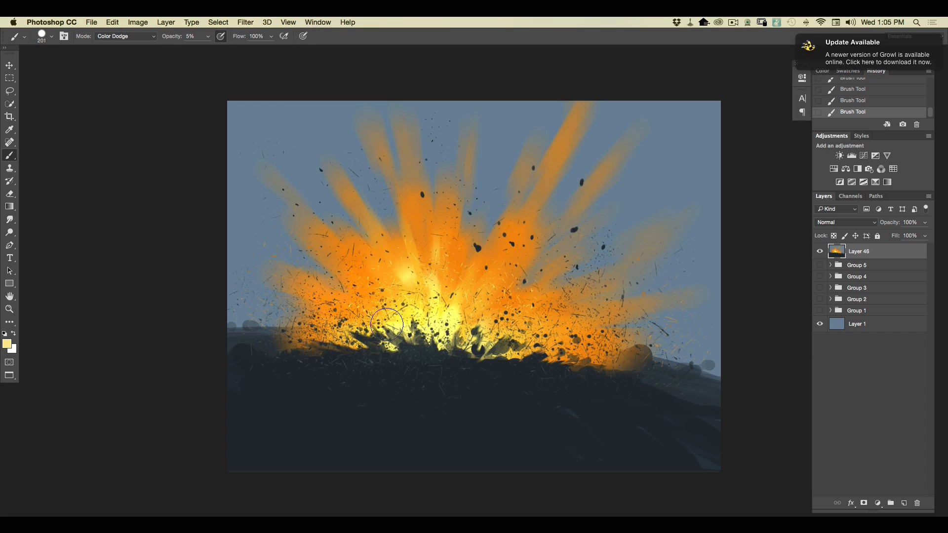
# Extend the Color Dodge glow farther up and out along the explosion's rays and across its right base.
pyautogui.moveTo(463, 346)
pyautogui.mouseDown()
pyautogui.moveTo(479, 303)
pyautogui.moveTo(481, 348)
pyautogui.moveTo(518, 292)
pyautogui.moveTo(484, 355)
pyautogui.moveTo(529, 321)
pyautogui.moveTo(493, 344)
pyautogui.moveTo(489, 264)
pyautogui.mouseUp()
pyautogui.moveTo(461, 315)
pyautogui.mouseDown()
pyautogui.moveTo(468, 255)
pyautogui.moveTo(440, 230)
pyautogui.moveTo(404, 219)
pyautogui.mouseUp()
pyautogui.moveTo(409, 283); pyautogui.dragTo(362, 226)
pyautogui.moveTo(397, 300); pyautogui.dragTo(341, 226)
pyautogui.moveTo(411, 322)
pyautogui.mouseDown()
pyautogui.moveTo(324, 231)
pyautogui.moveTo(329, 264)
pyautogui.moveTo(273, 243)
pyautogui.mouseUp()
pyautogui.moveTo(376, 326); pyautogui.dragTo(304, 275)
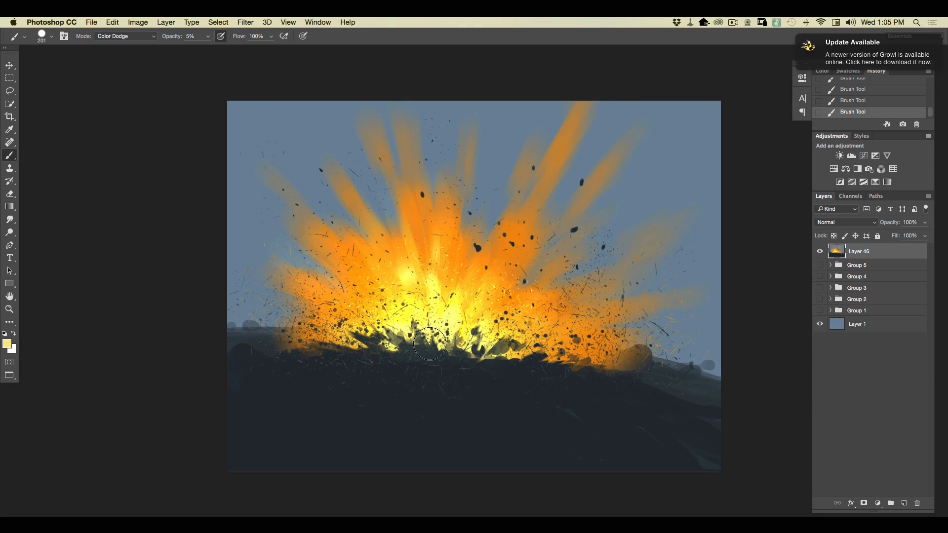
pyautogui.moveTo(478, 340)
pyautogui.mouseDown()
pyautogui.moveTo(413, 337)
pyautogui.moveTo(453, 347)
pyautogui.moveTo(430, 320)
pyautogui.moveTo(447, 334)
pyautogui.moveTo(399, 339)
pyautogui.moveTo(403, 351)
pyautogui.moveTo(444, 345)
pyautogui.moveTo(427, 311)
pyautogui.moveTo(405, 309)
pyautogui.moveTo(423, 328)
pyautogui.moveTo(491, 343)
pyautogui.moveTo(501, 322)
pyautogui.moveTo(524, 353)
pyautogui.moveTo(516, 326)
pyautogui.moveTo(550, 332)
pyautogui.mouseUp()
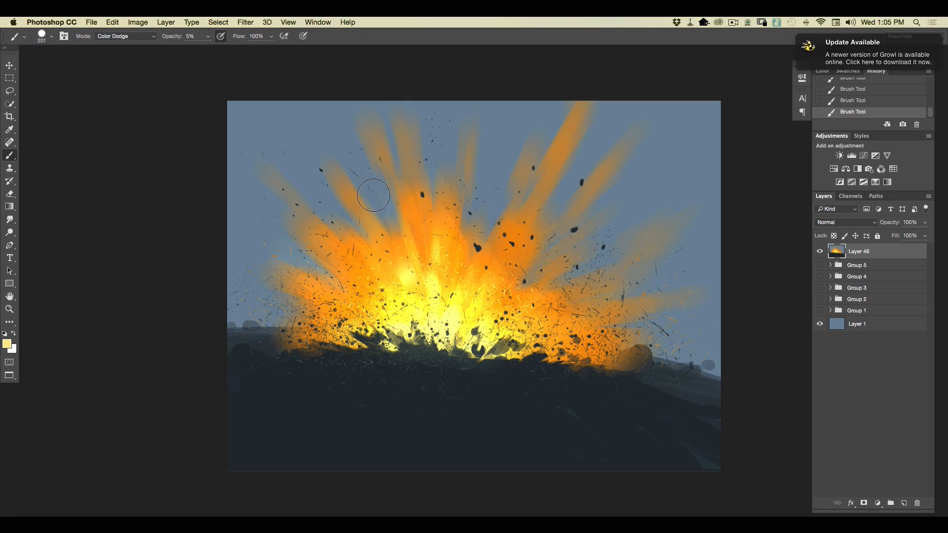
# Raise the brush opacity to 51% and choose the 400 px scattered-speck brush preset beside the 150 px one.
pyautogui.press('super+equal')
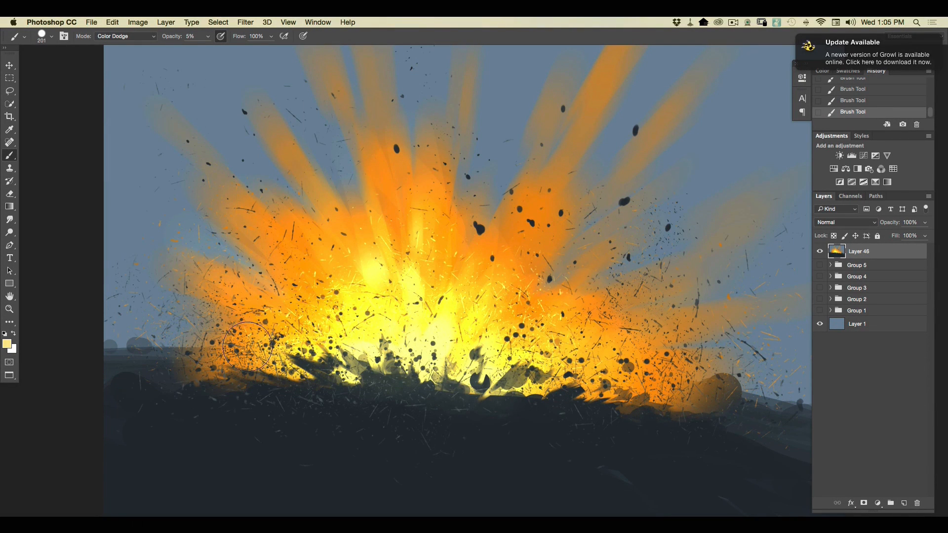
pyautogui.press('super+minus')
pyautogui.press('super+minus')
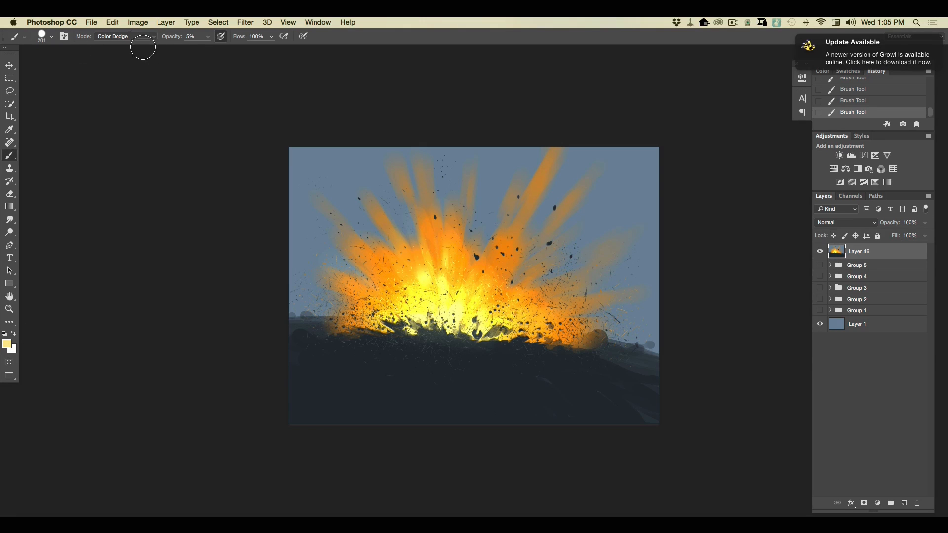
pyautogui.moveTo(207, 36); pyautogui.dragTo(228, 49)
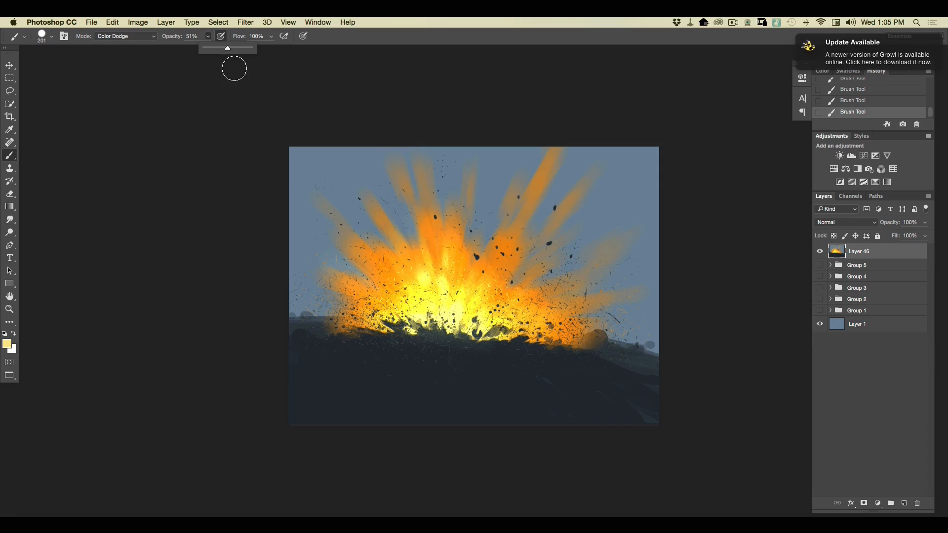
pyautogui.rightClick(49, 49)
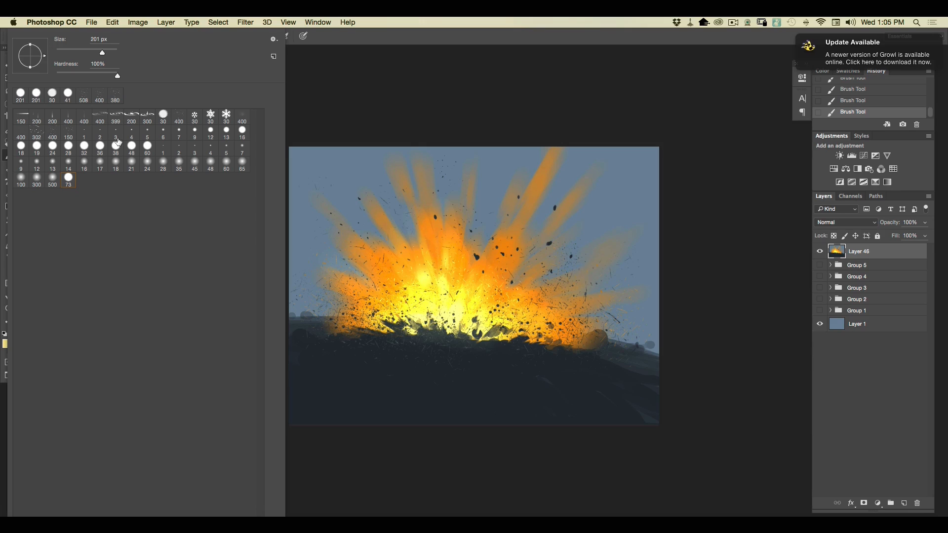
pyautogui.click(53, 132)
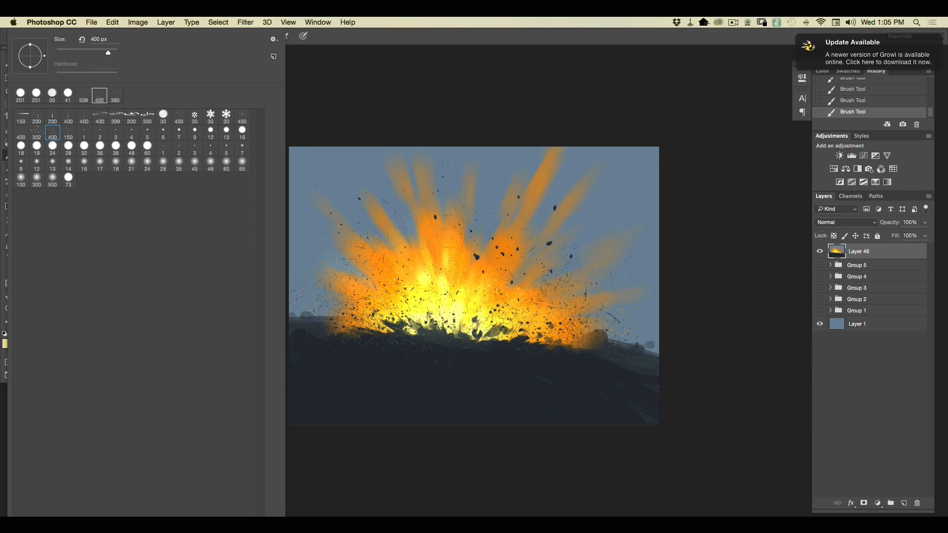
pyautogui.click(376, 434)
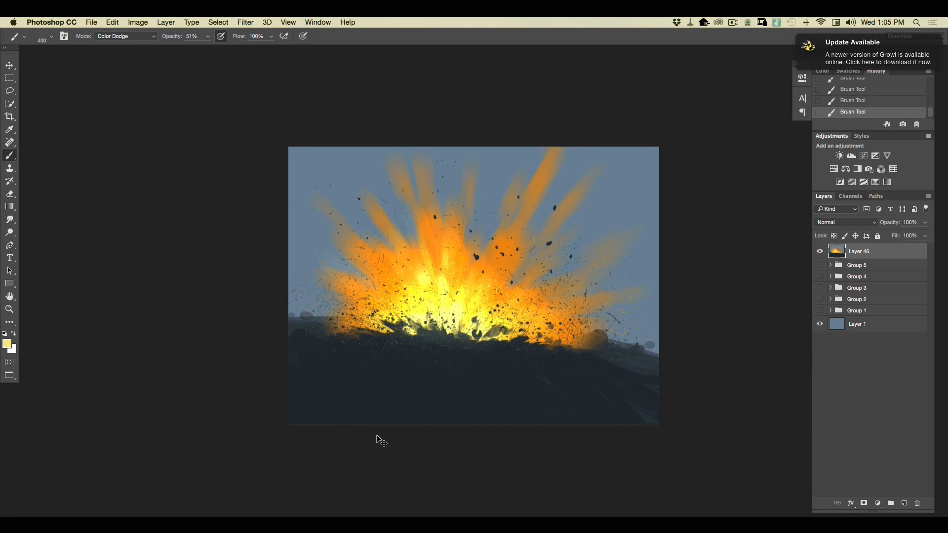
# Scatter bright Color Dodge sparks over the explosion's left side and across its lower right side.
pyautogui.press('super+plus')
pyautogui.press('super+plus')
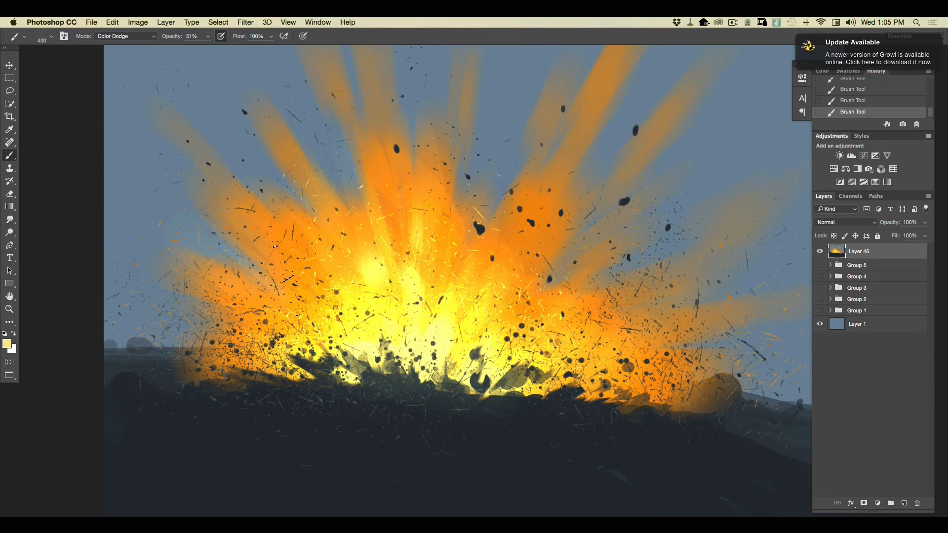
pyautogui.moveTo(247, 270); pyautogui.dragTo(267, 311)
pyautogui.moveTo(557, 360)
pyautogui.mouseDown()
pyautogui.moveTo(632, 324)
pyautogui.moveTo(686, 314)
pyautogui.mouseUp()
# Set the brush opacity to 77% and scatter brighter sparks around the debris on the explosion's upper right.
pyautogui.click(207, 38)
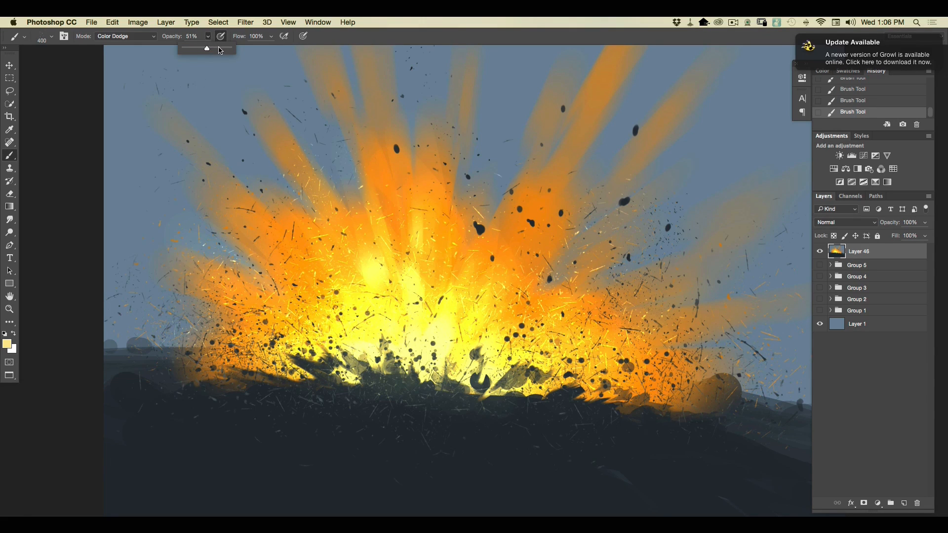
pyautogui.moveTo(218, 57); pyautogui.dragTo(218, 58)
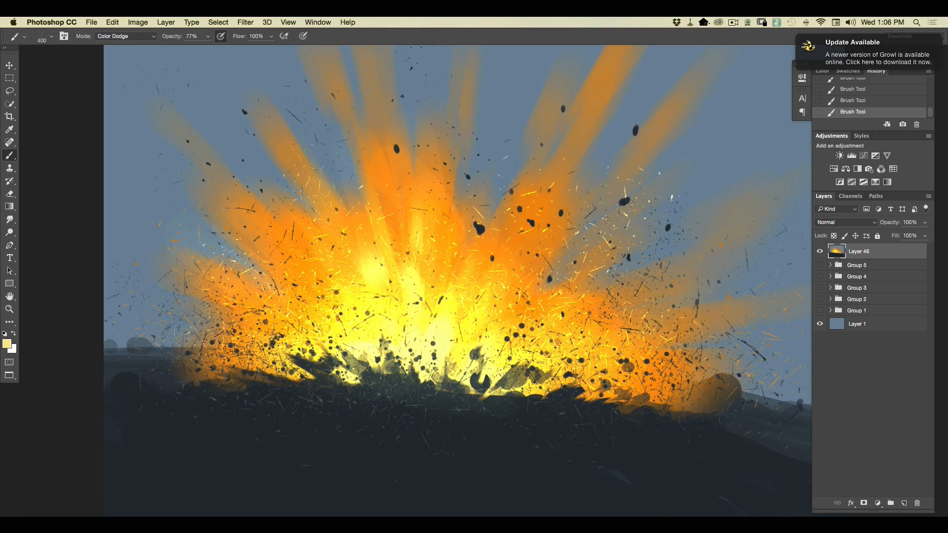
pyautogui.press('super+minus')
pyautogui.press('super+minus')
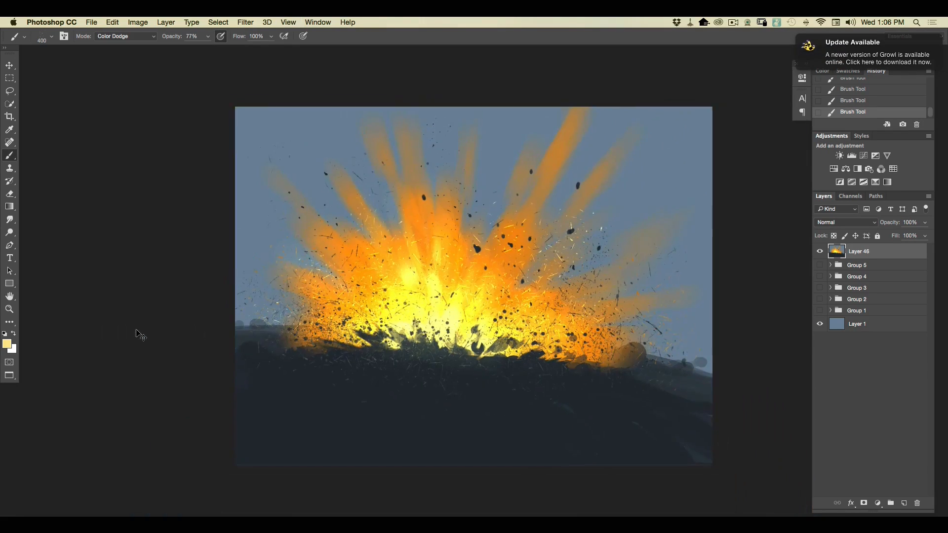